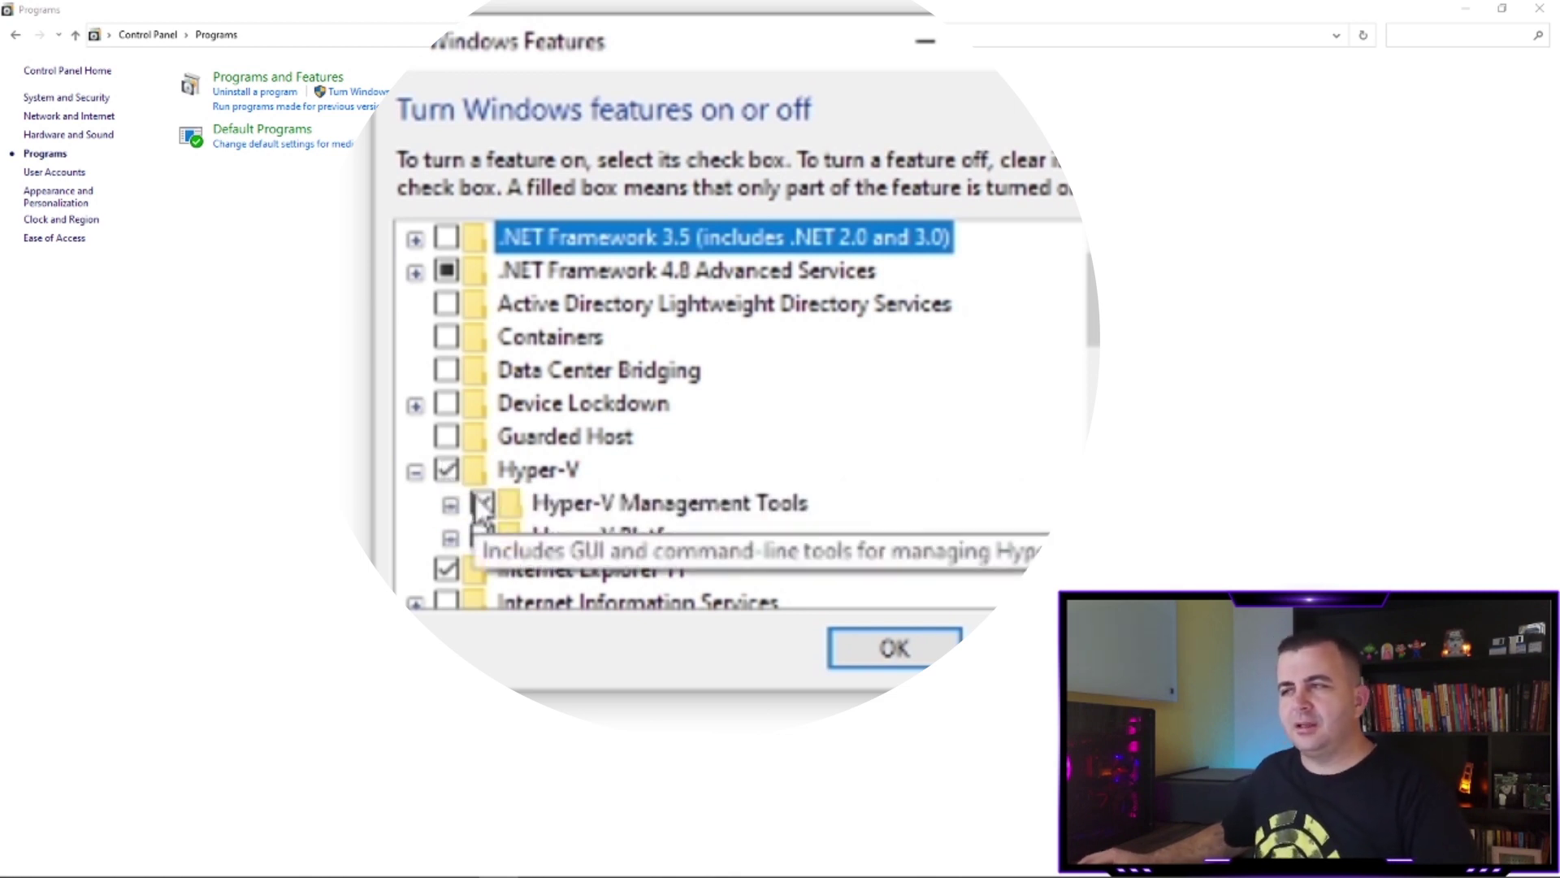
# - Apply the Windows Features selection with Hyper-V checked and close the Control Panel Programs window
pyautogui.click(887, 660)
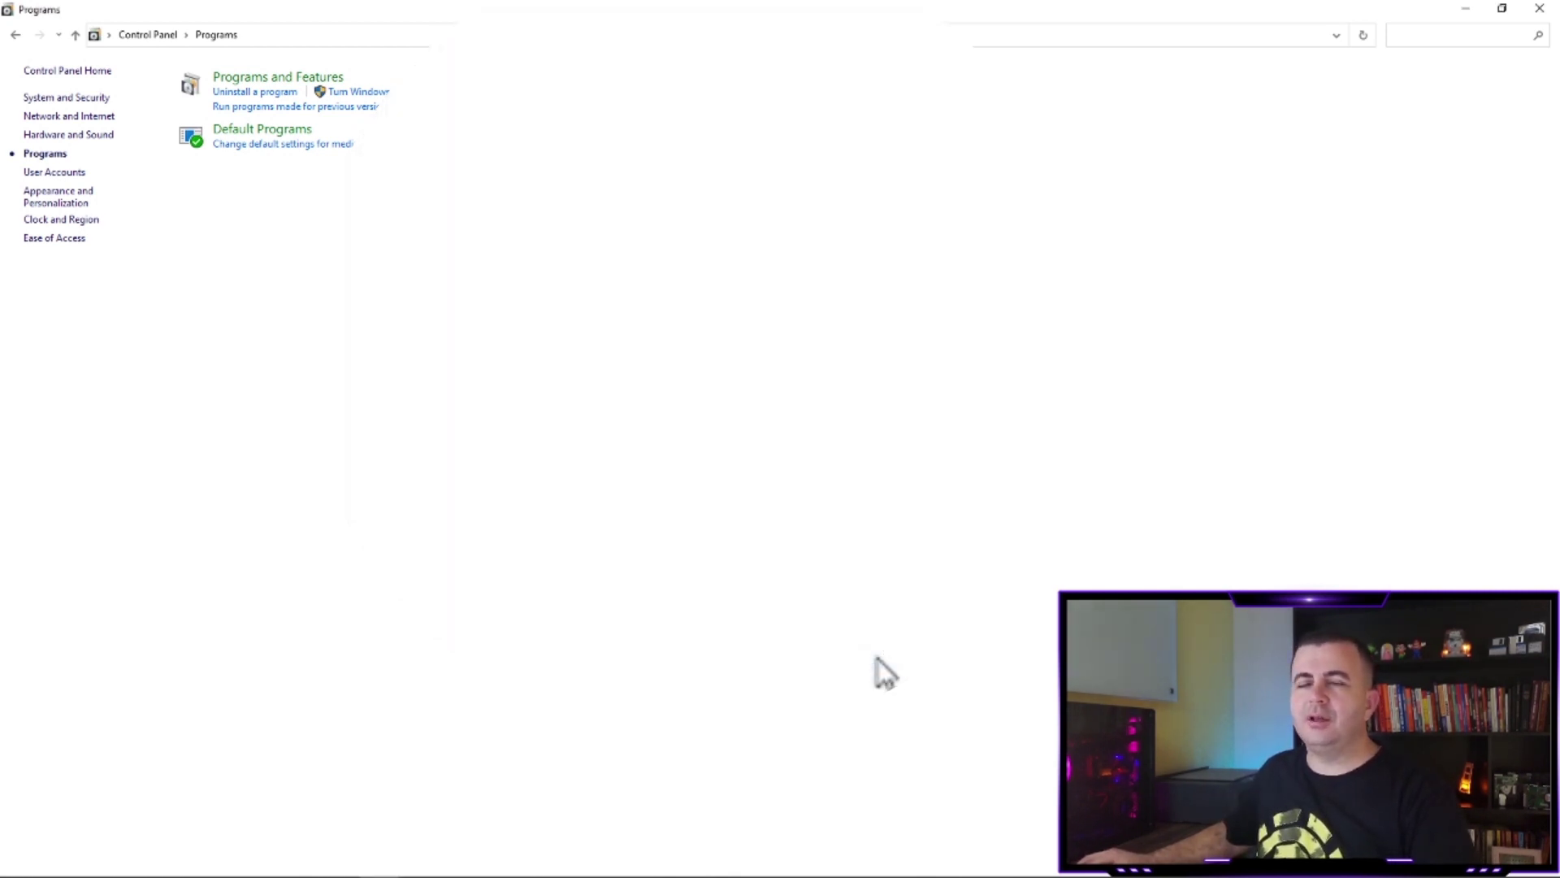
pyautogui.click(1539, 9)
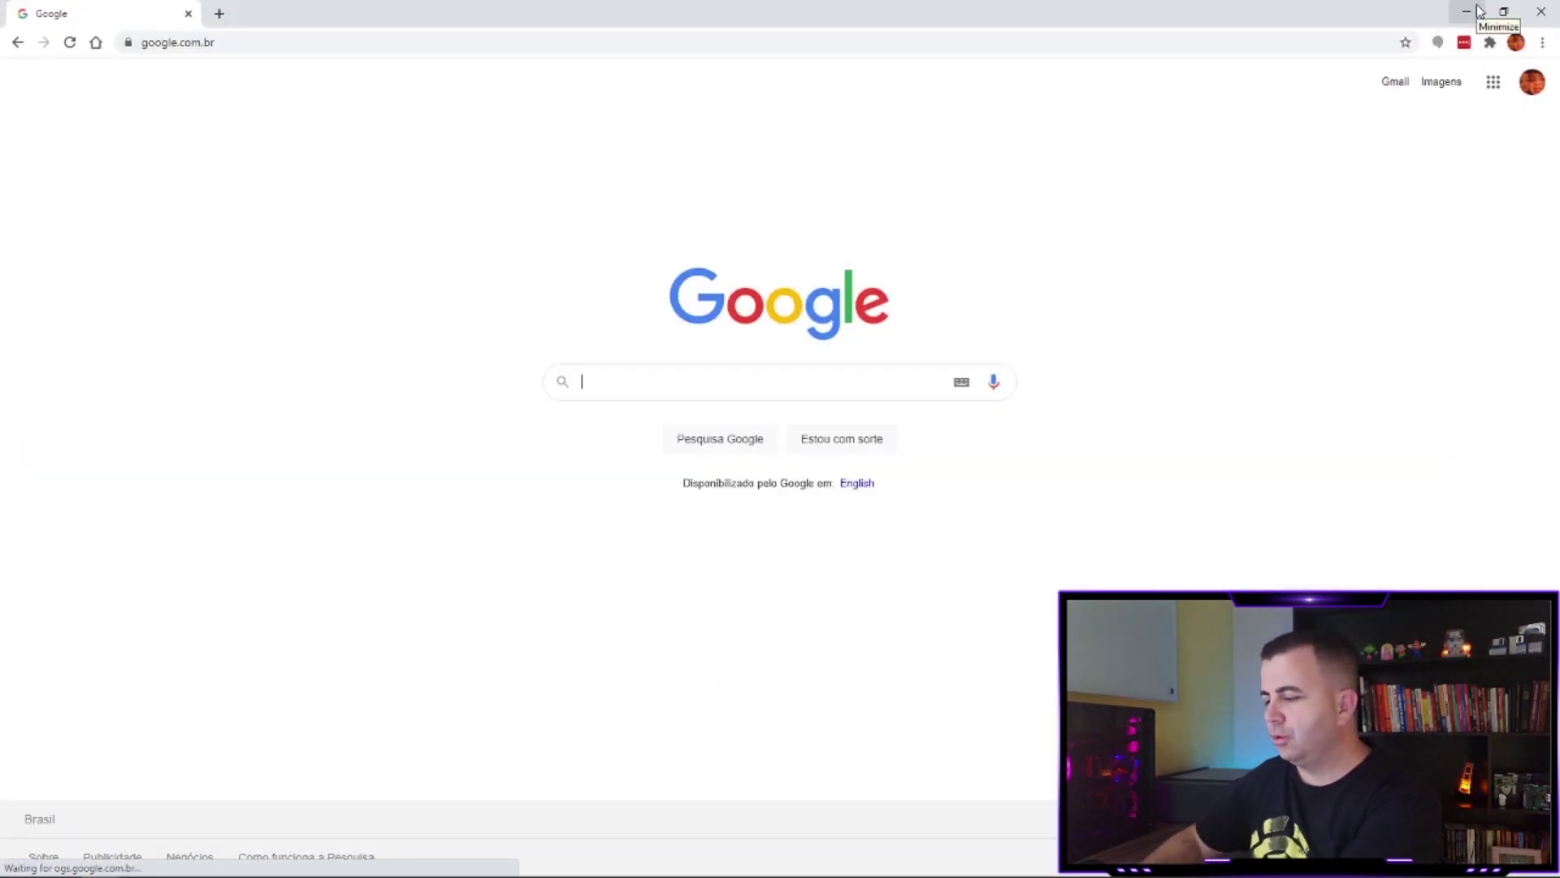
# - Search Google for "habilitar hyper-v windows 10" and open the Microsoft Docs article on enabling Hyper-V
pyautogui.write('hojea')
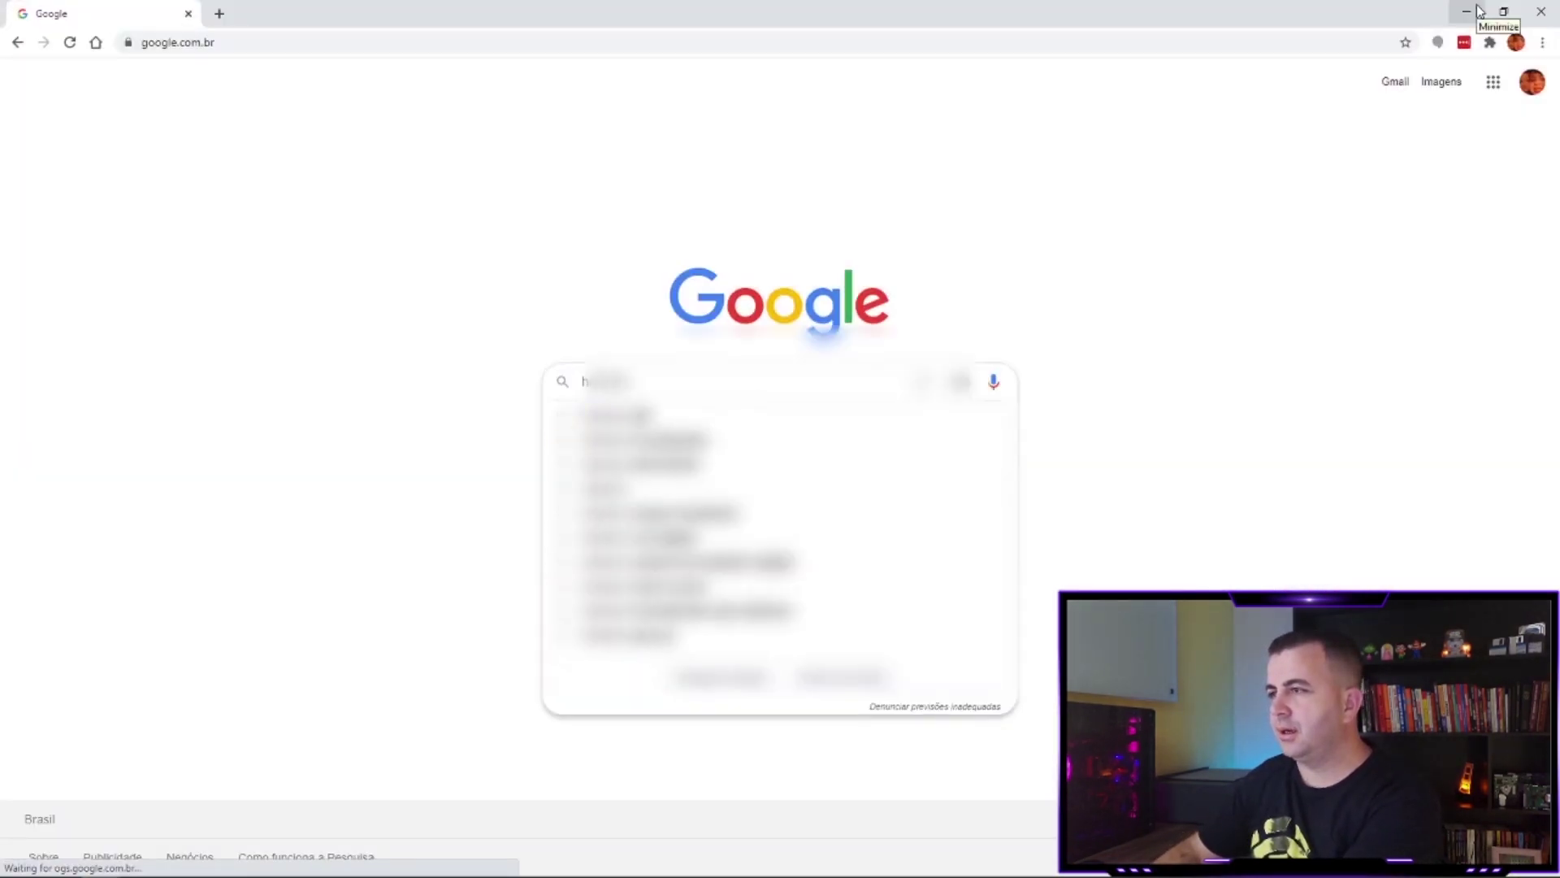
pyautogui.write('hyper')
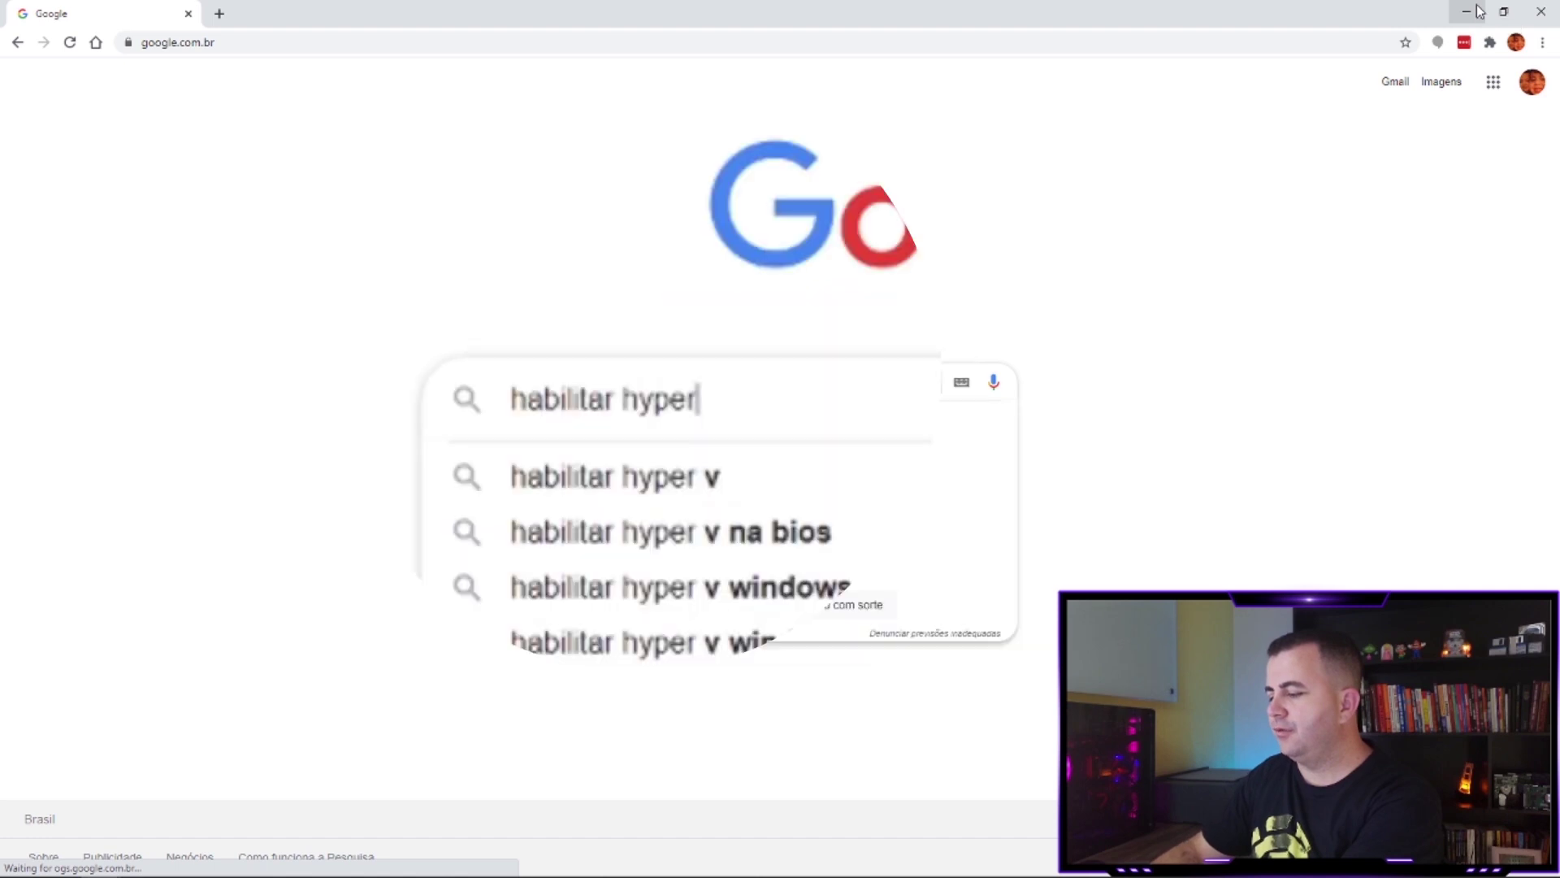
pyautogui.write('-v windows 10')
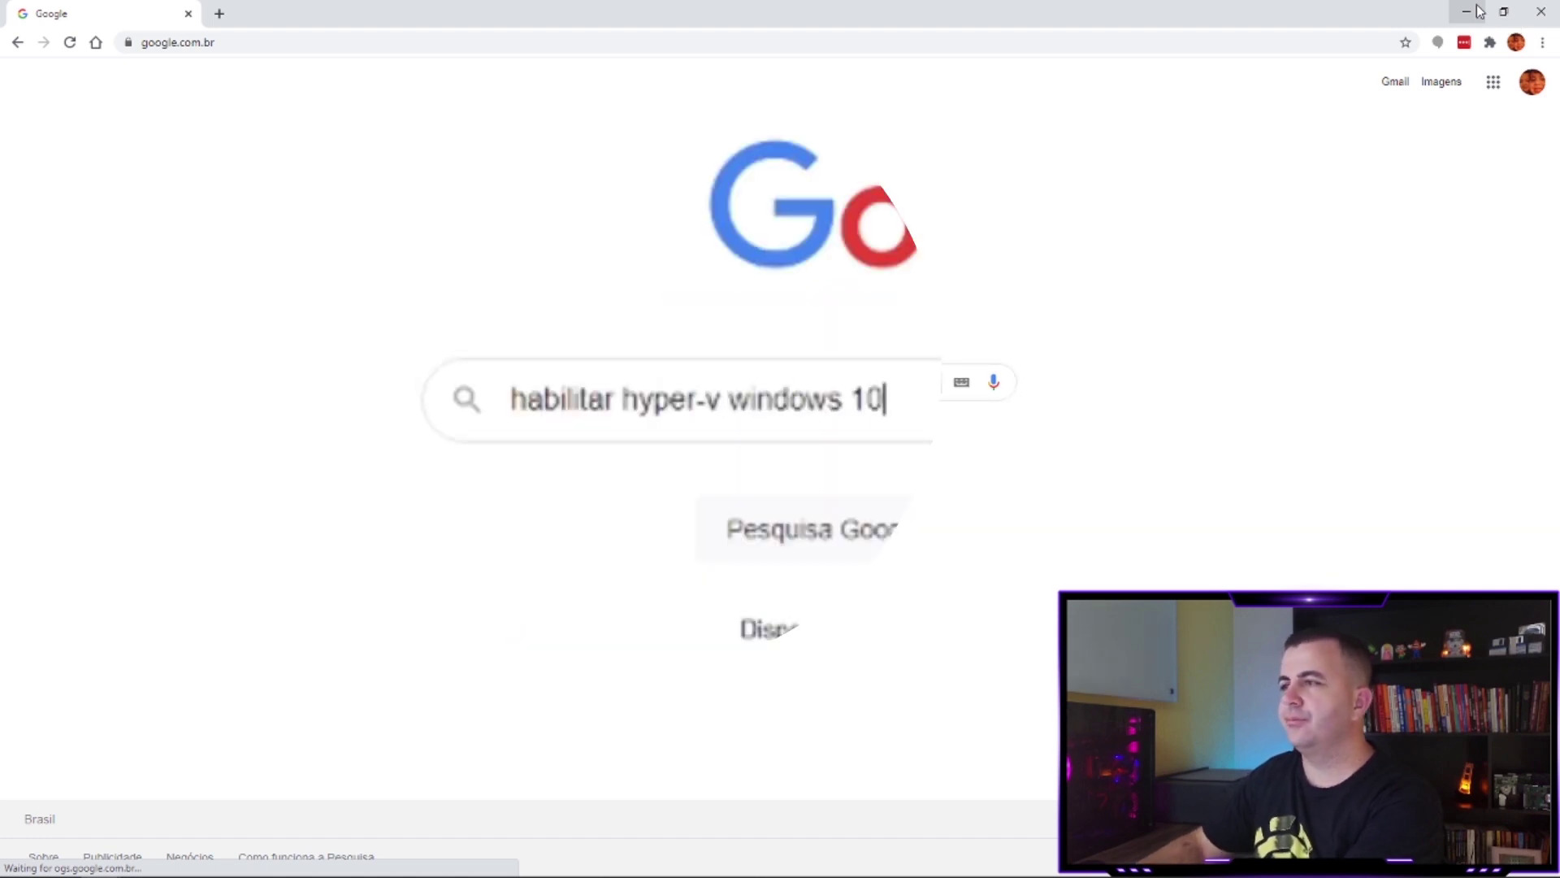
pyautogui.press('Return')
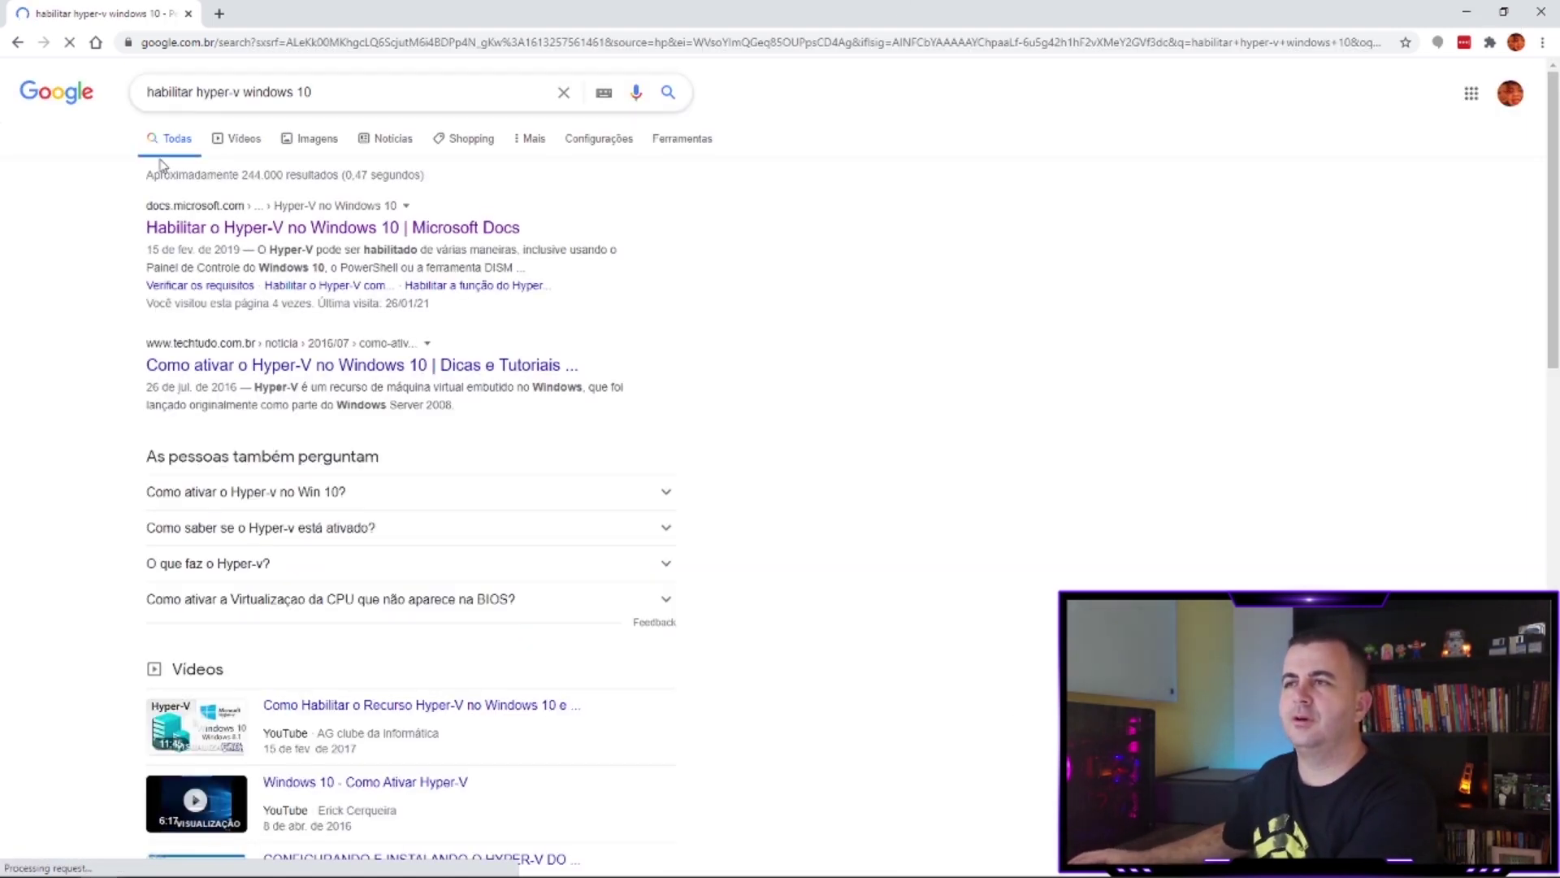
pyautogui.click(258, 236)
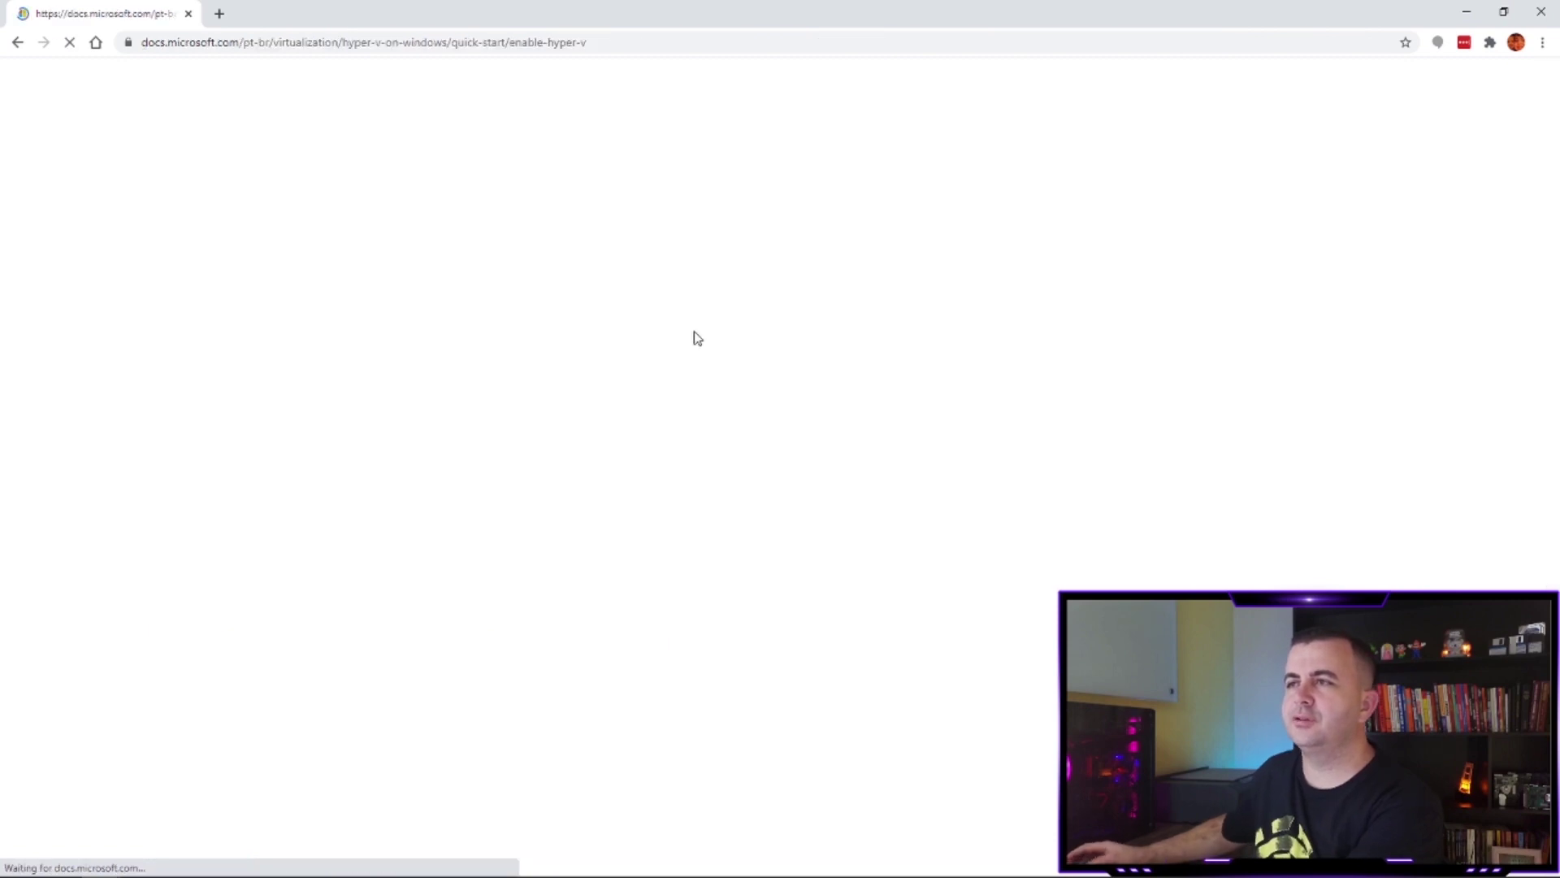
# - Copy the article's DISM command and run "DISM /Online /Enable-Feature /All /FeatureName:Microsoft-Hyper-V" in the administrator Command Prompt
pyautogui.scroll(-4, 707, 349)
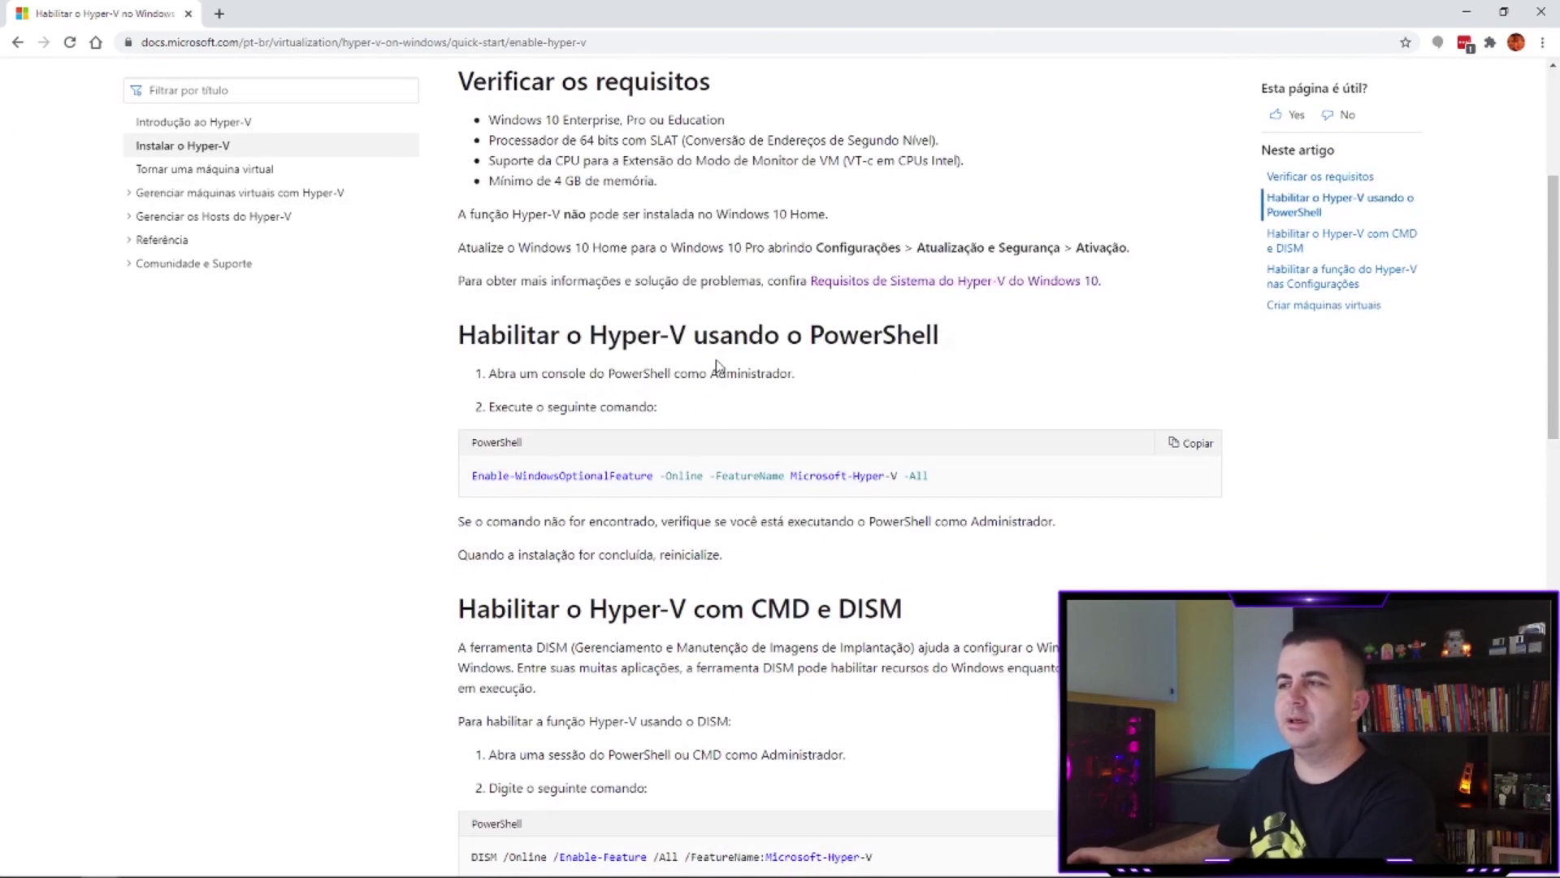
pyautogui.scroll(-3, 718, 366)
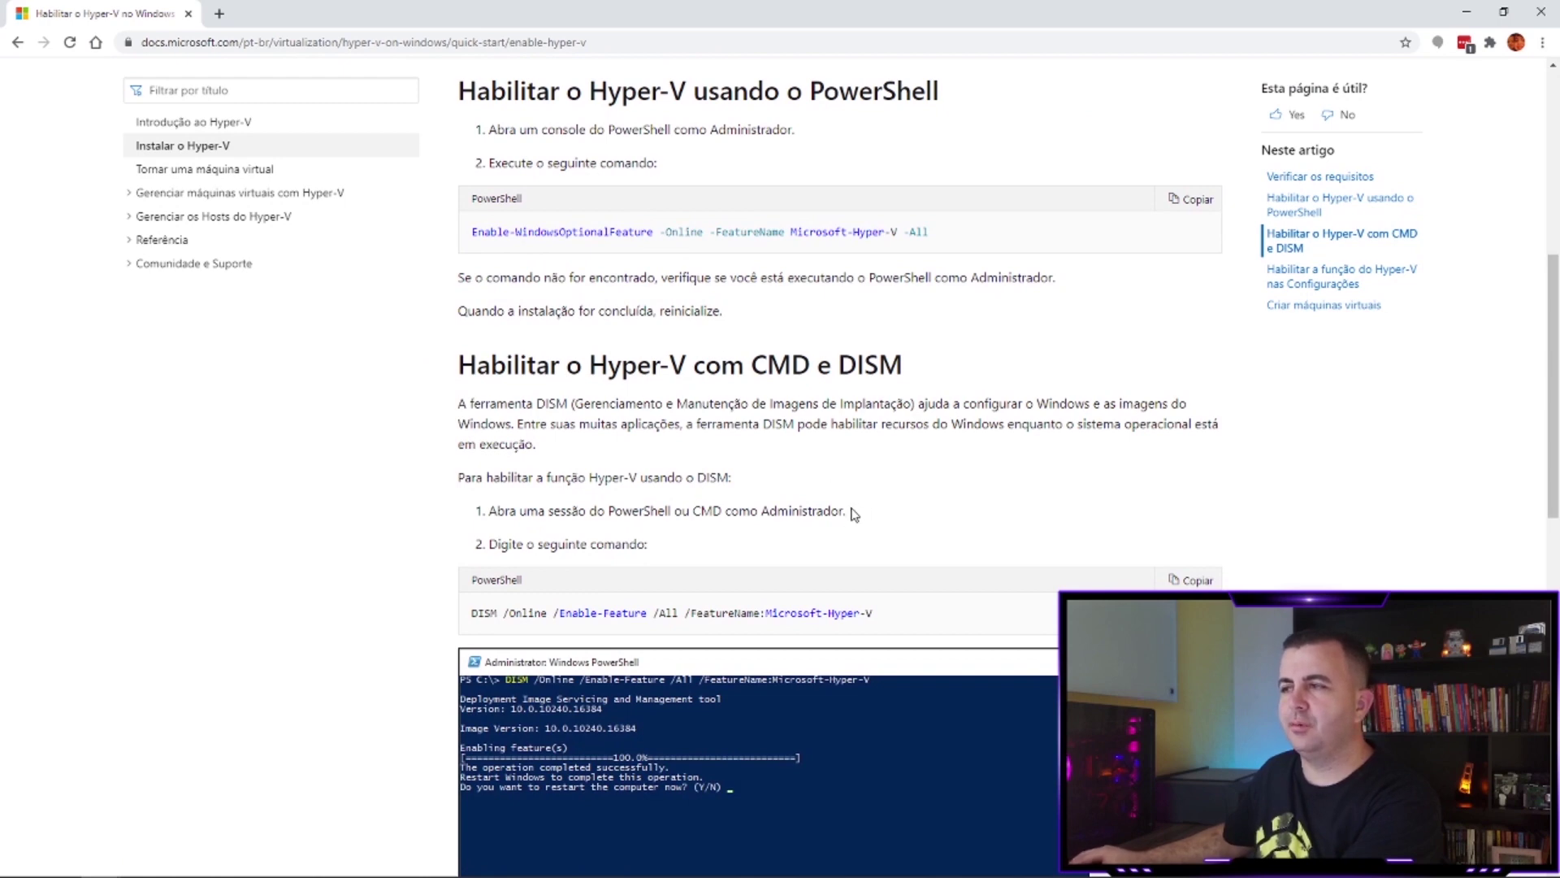
pyautogui.scroll(-3, 853, 514)
pyautogui.moveTo(877, 372); pyautogui.dragTo(462, 376)
pyautogui.hotkey('alt', 'Tab')
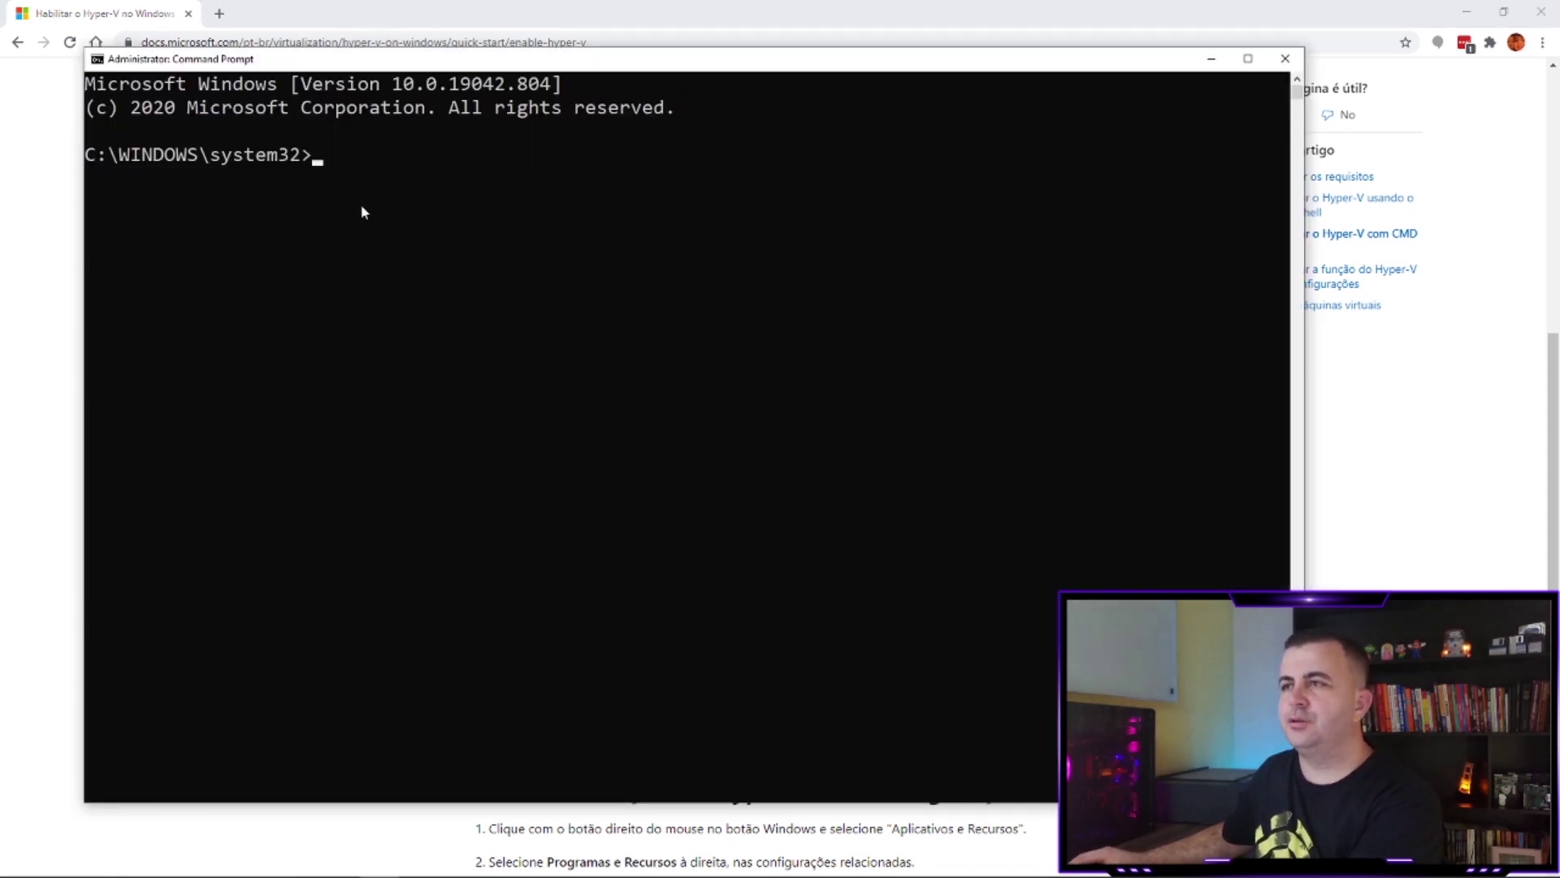
pyautogui.rightClick(362, 212)
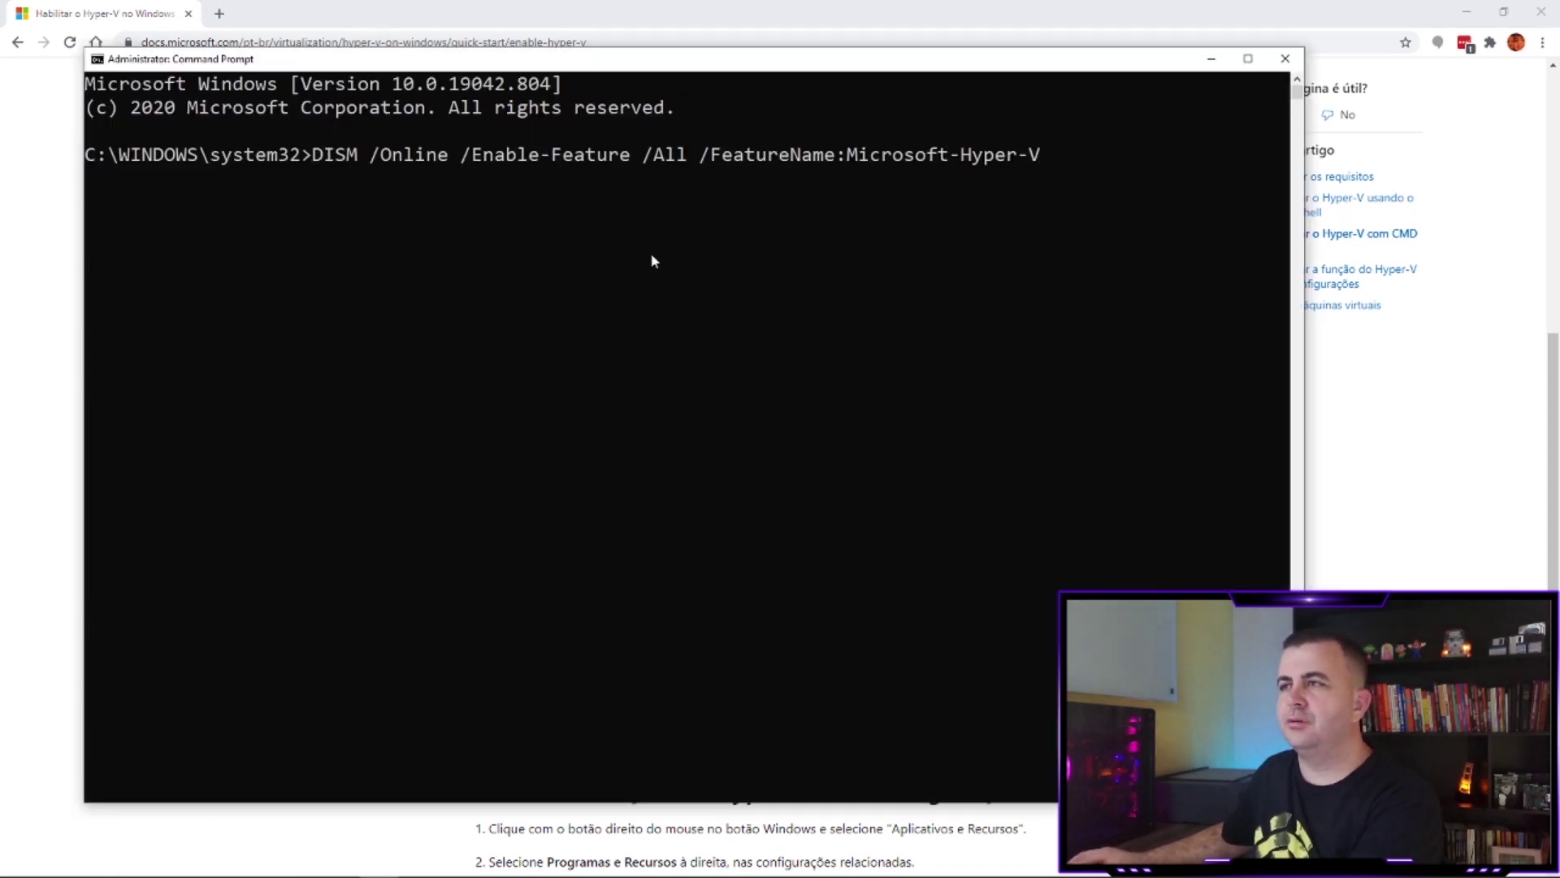
pyautogui.press('Return')
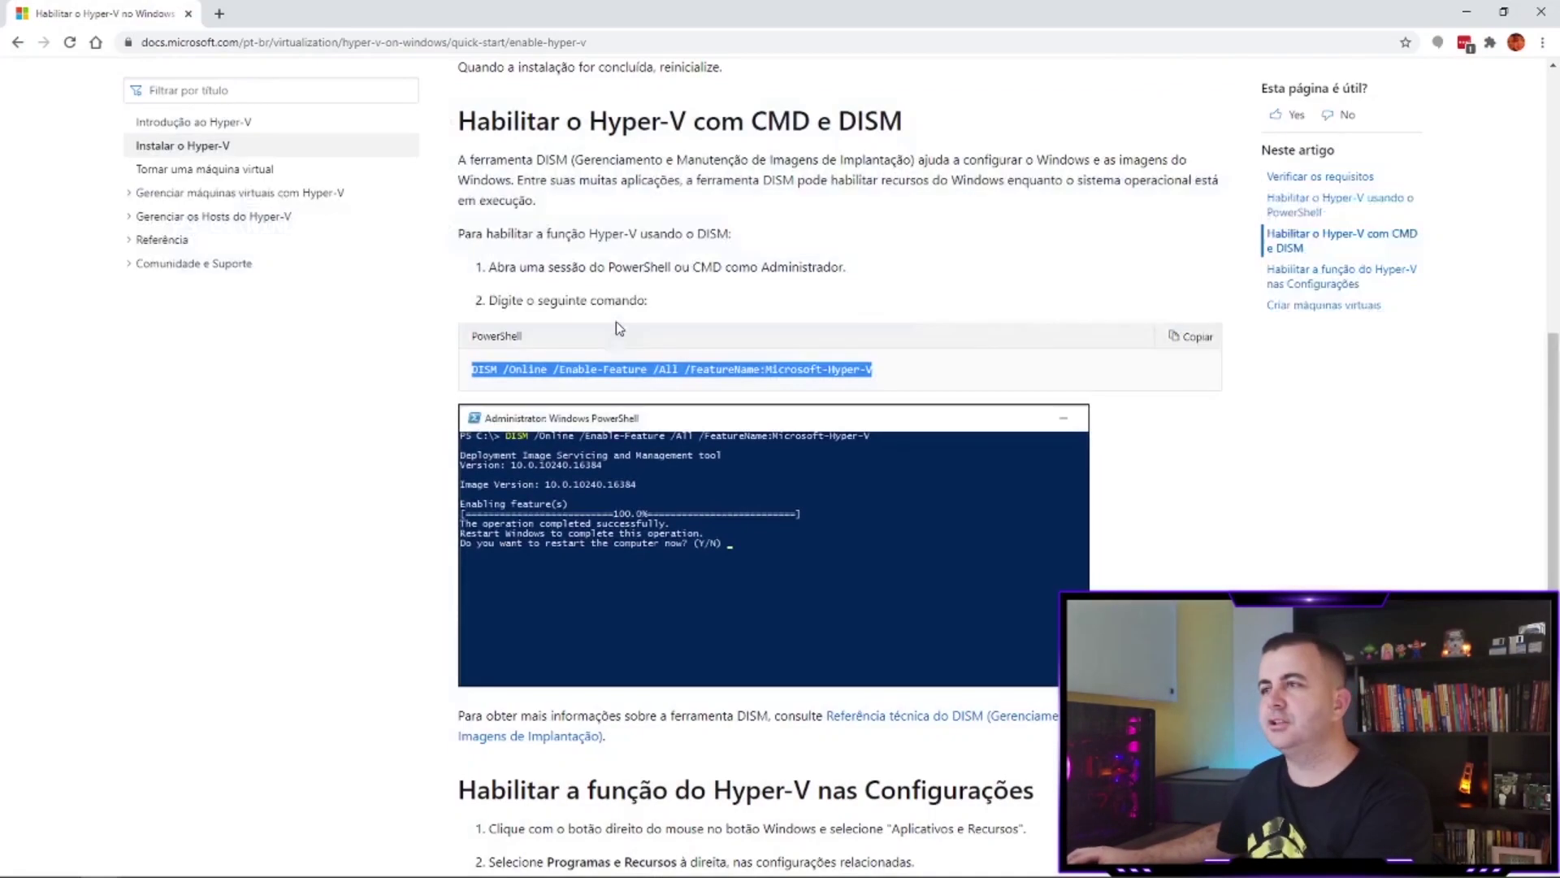
# - Copy the article's command "Enable-WindowsOptionalFeature -Online -FeatureName Microsoft-Hyper-V -All" and paste it into the console window
pyautogui.scroll(6, 931, 455)
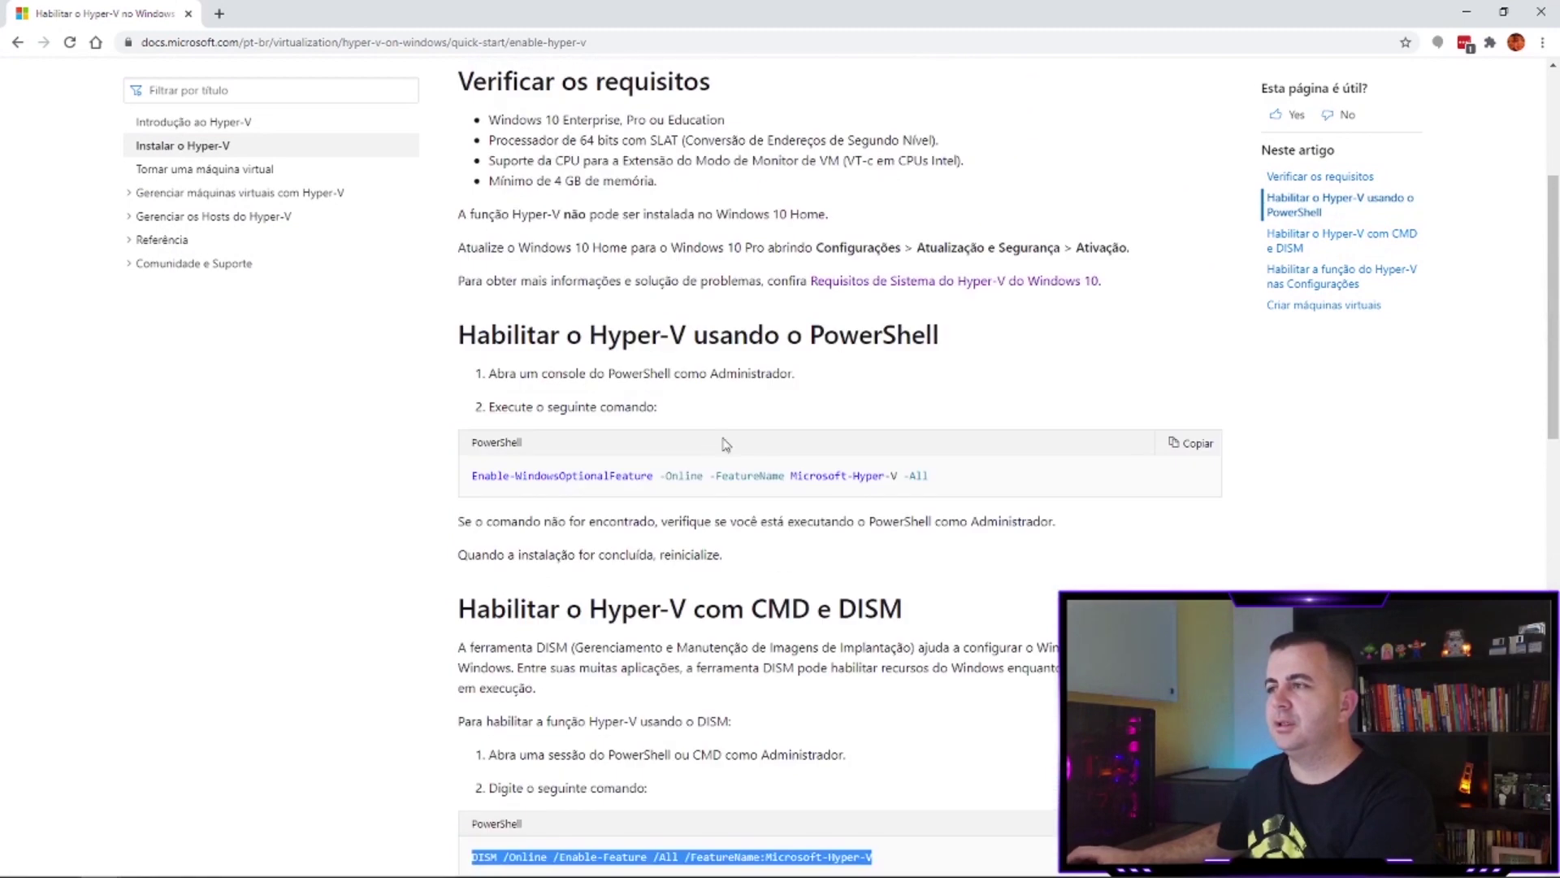
pyautogui.moveTo(931, 483); pyautogui.dragTo(476, 469)
pyautogui.hotkey('ctrl', 'c')
pyautogui.hotkey('alt', 'Tab')
pyautogui.rightClick(508, 269)
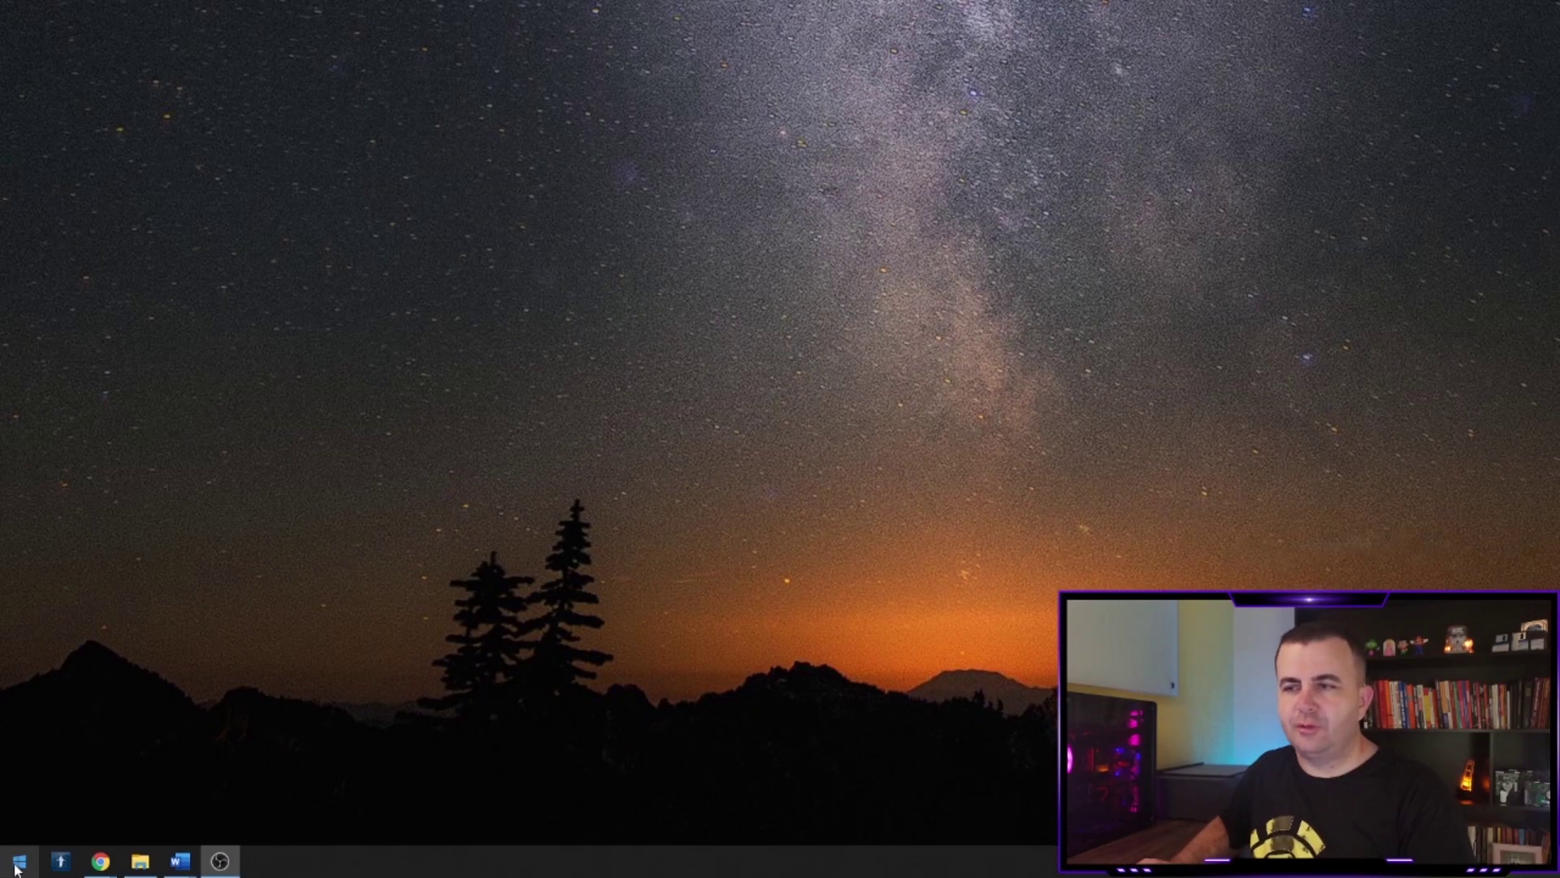
# - Open Hyper-V Manager from a Windows search for "hy" and select the Iron-U virtual machine
pyautogui.click(18, 863)
pyautogui.write('hy')
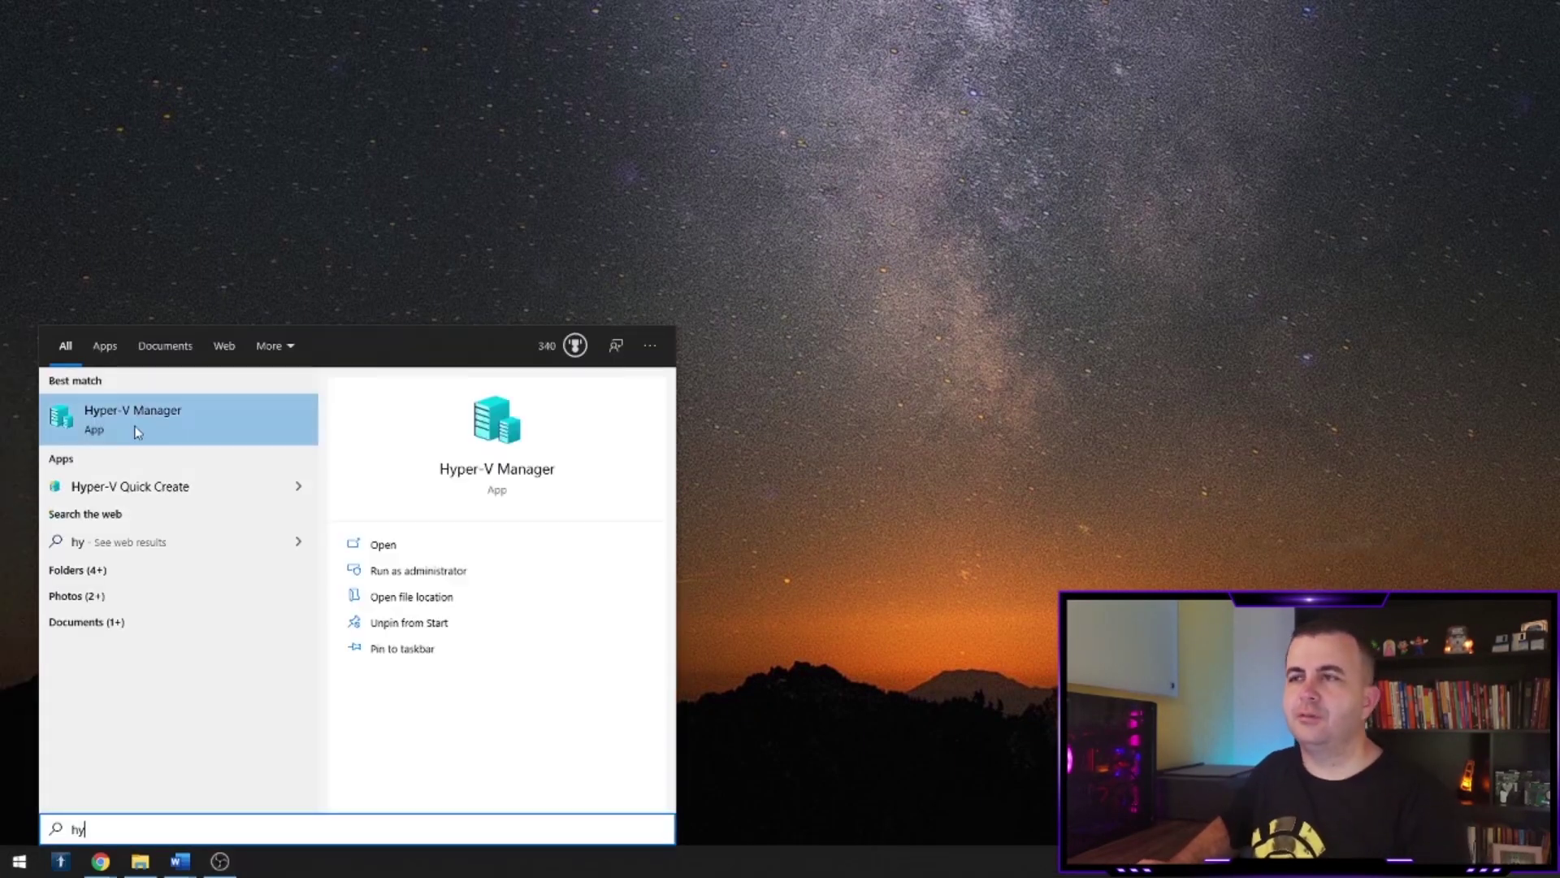
pyautogui.click(134, 434)
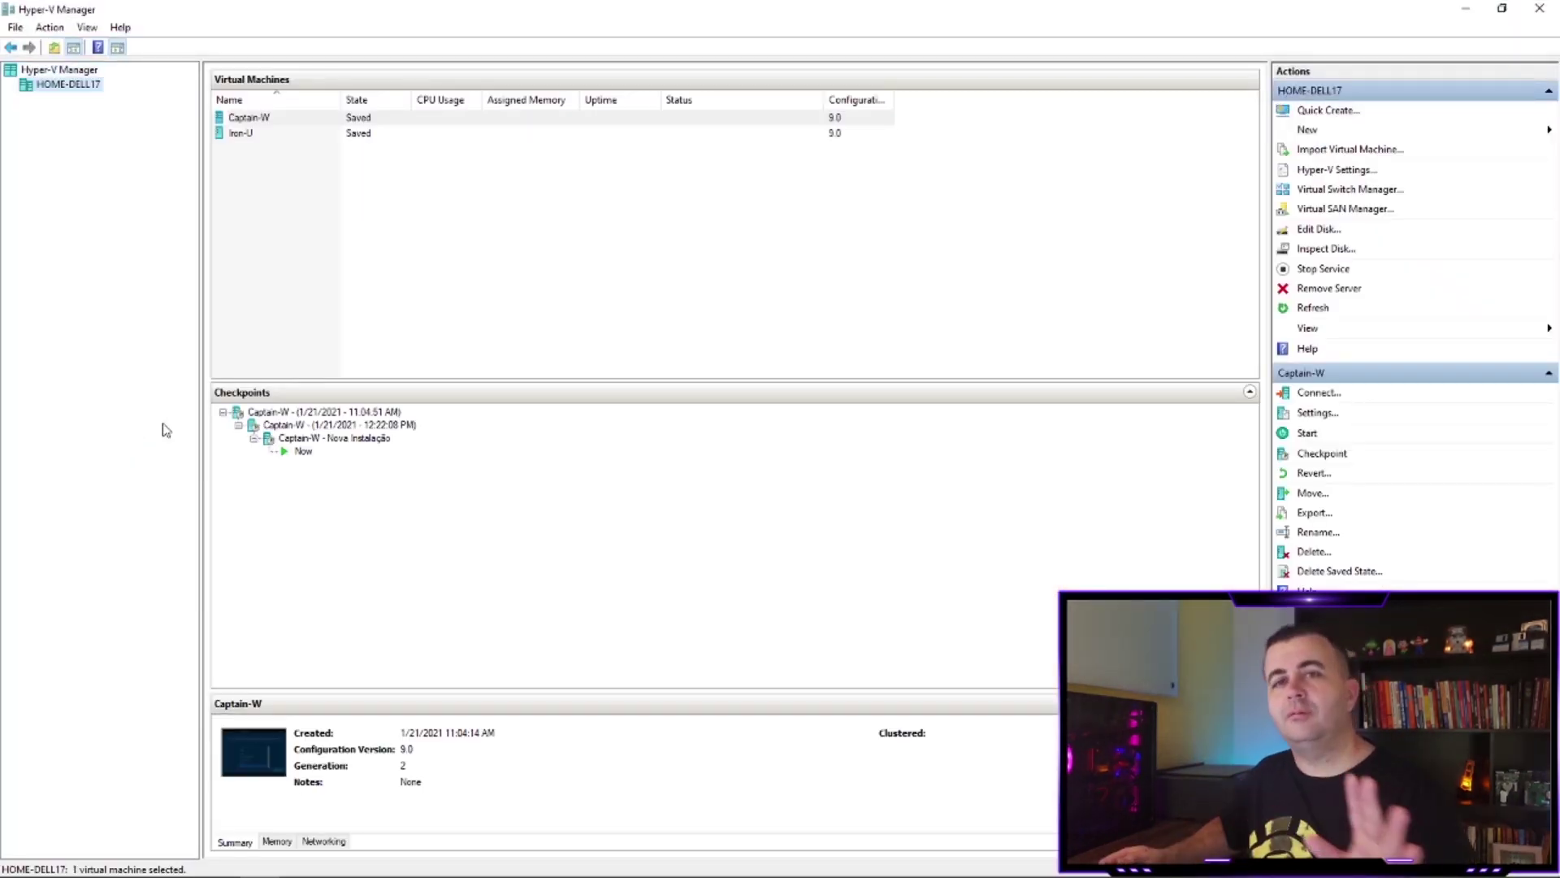
pyautogui.click(248, 134)
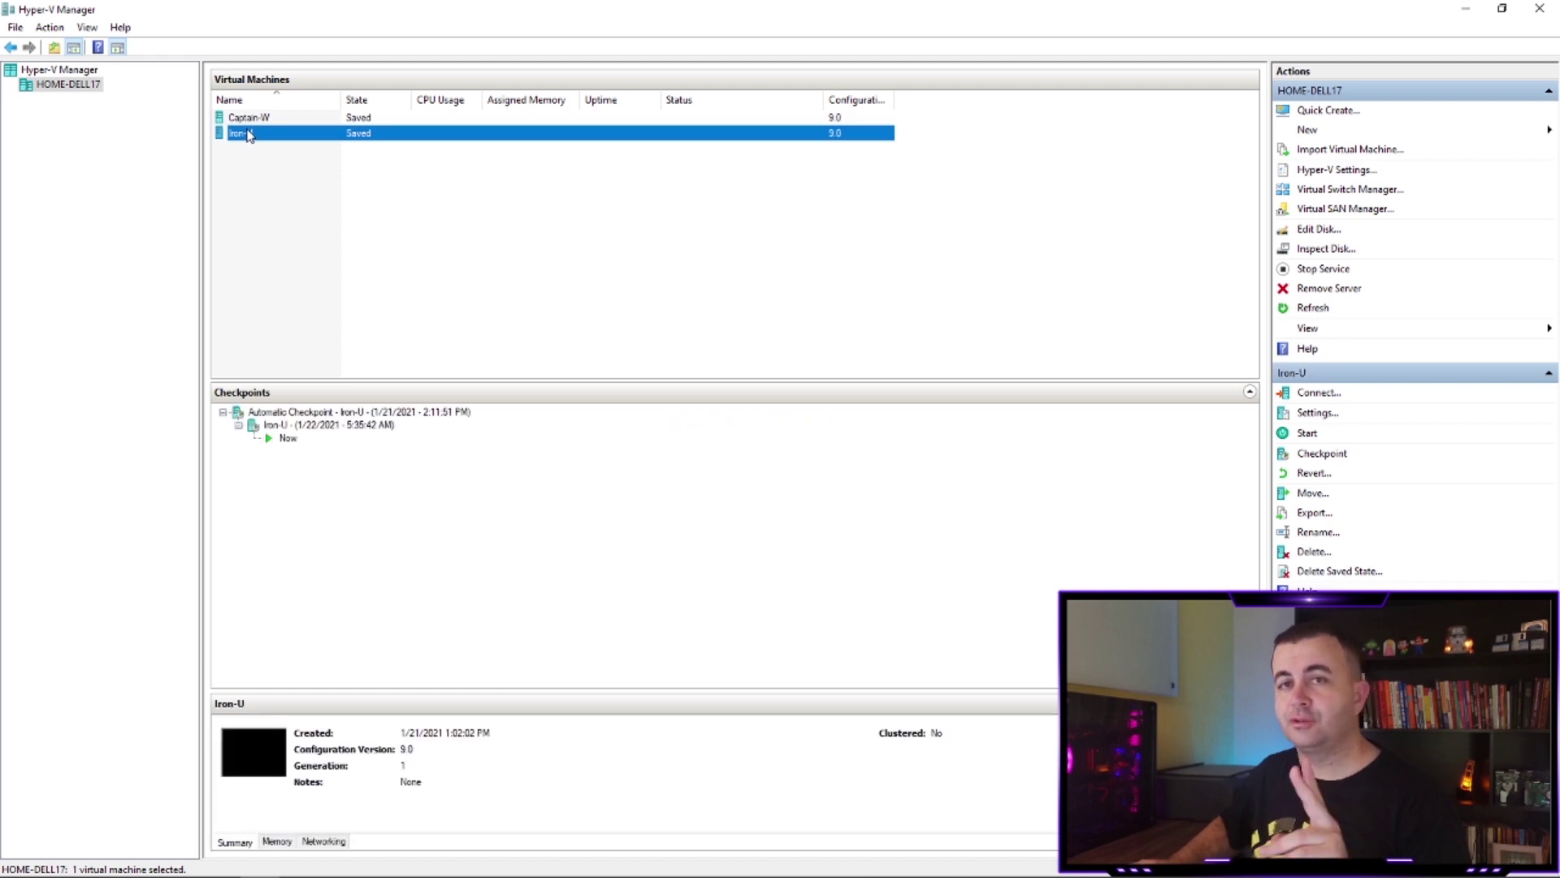
# - Start a new virtual machine named Hulk-W and enable storing it in a different location, keeping D:\Virtual Machines\
pyautogui.click(1304, 130)
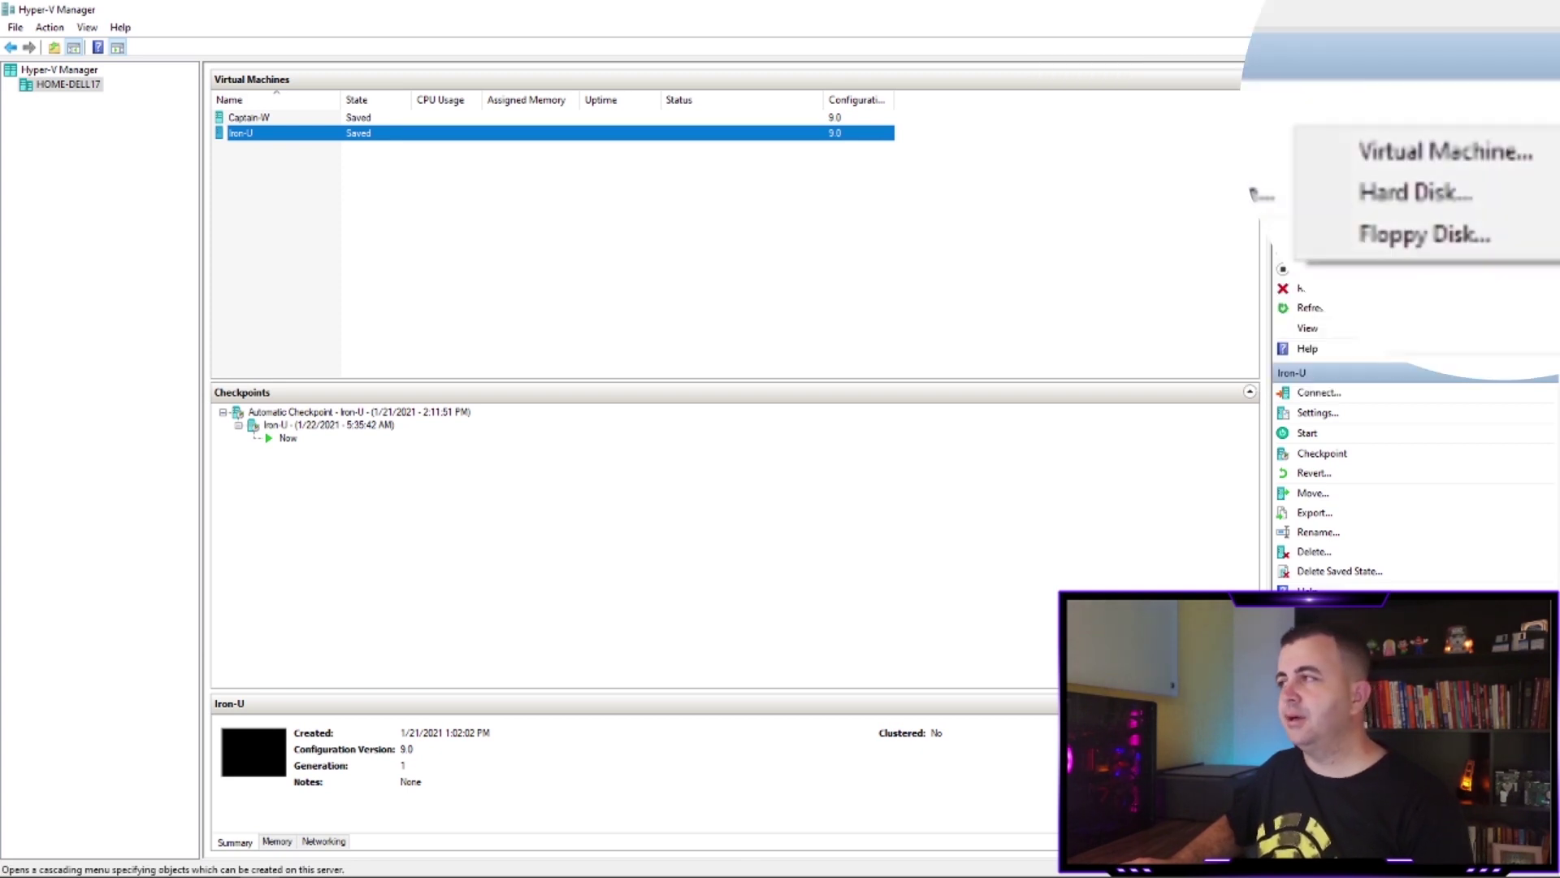
pyautogui.click(1375, 155)
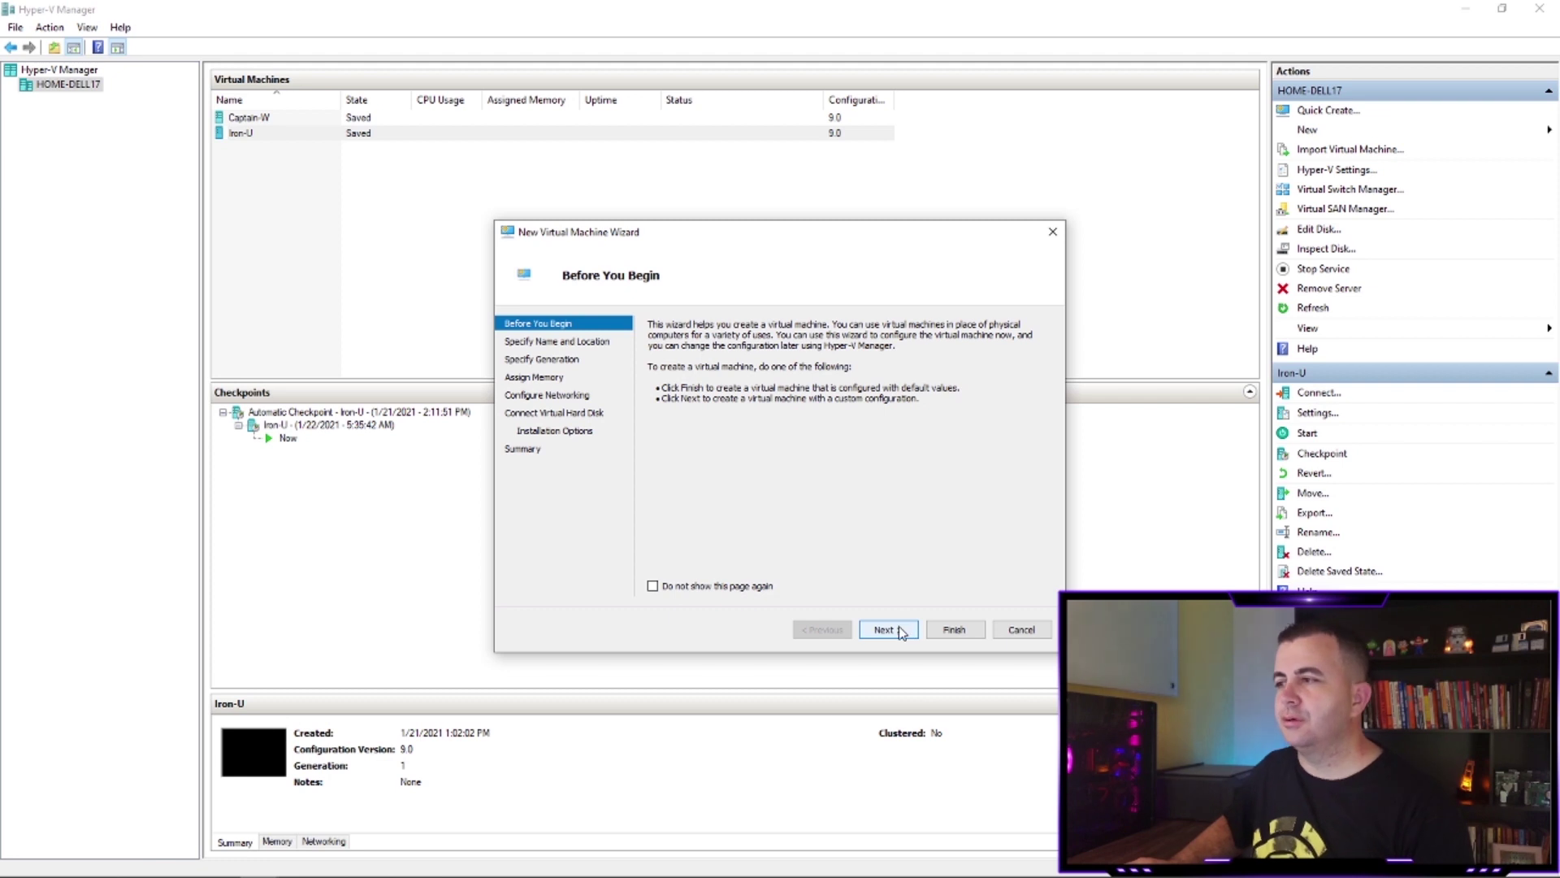
pyautogui.click(887, 630)
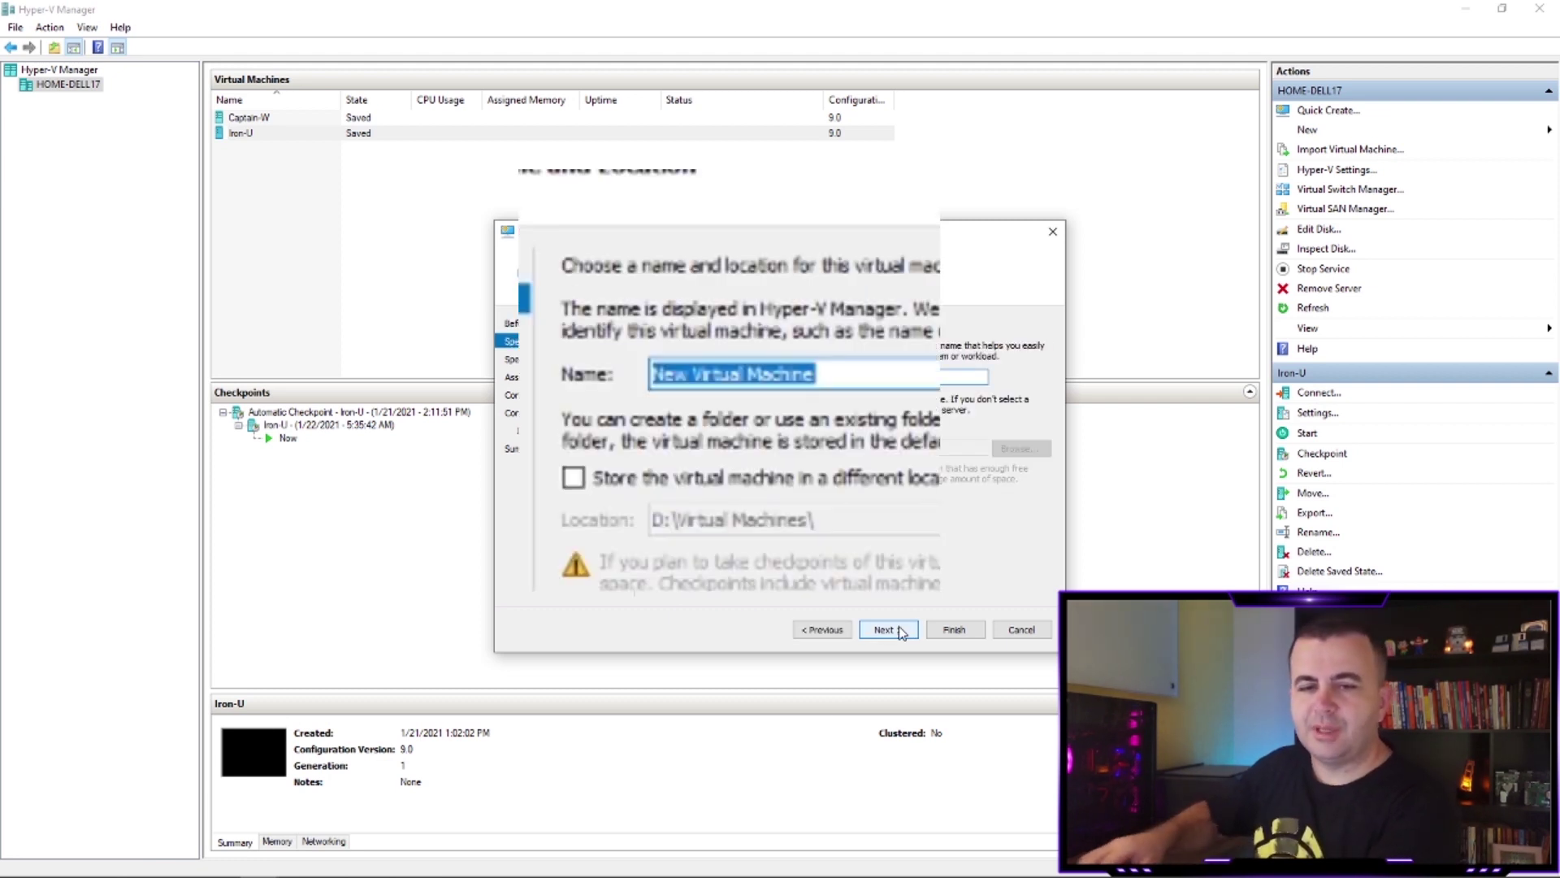
pyautogui.write('Hulk-W')
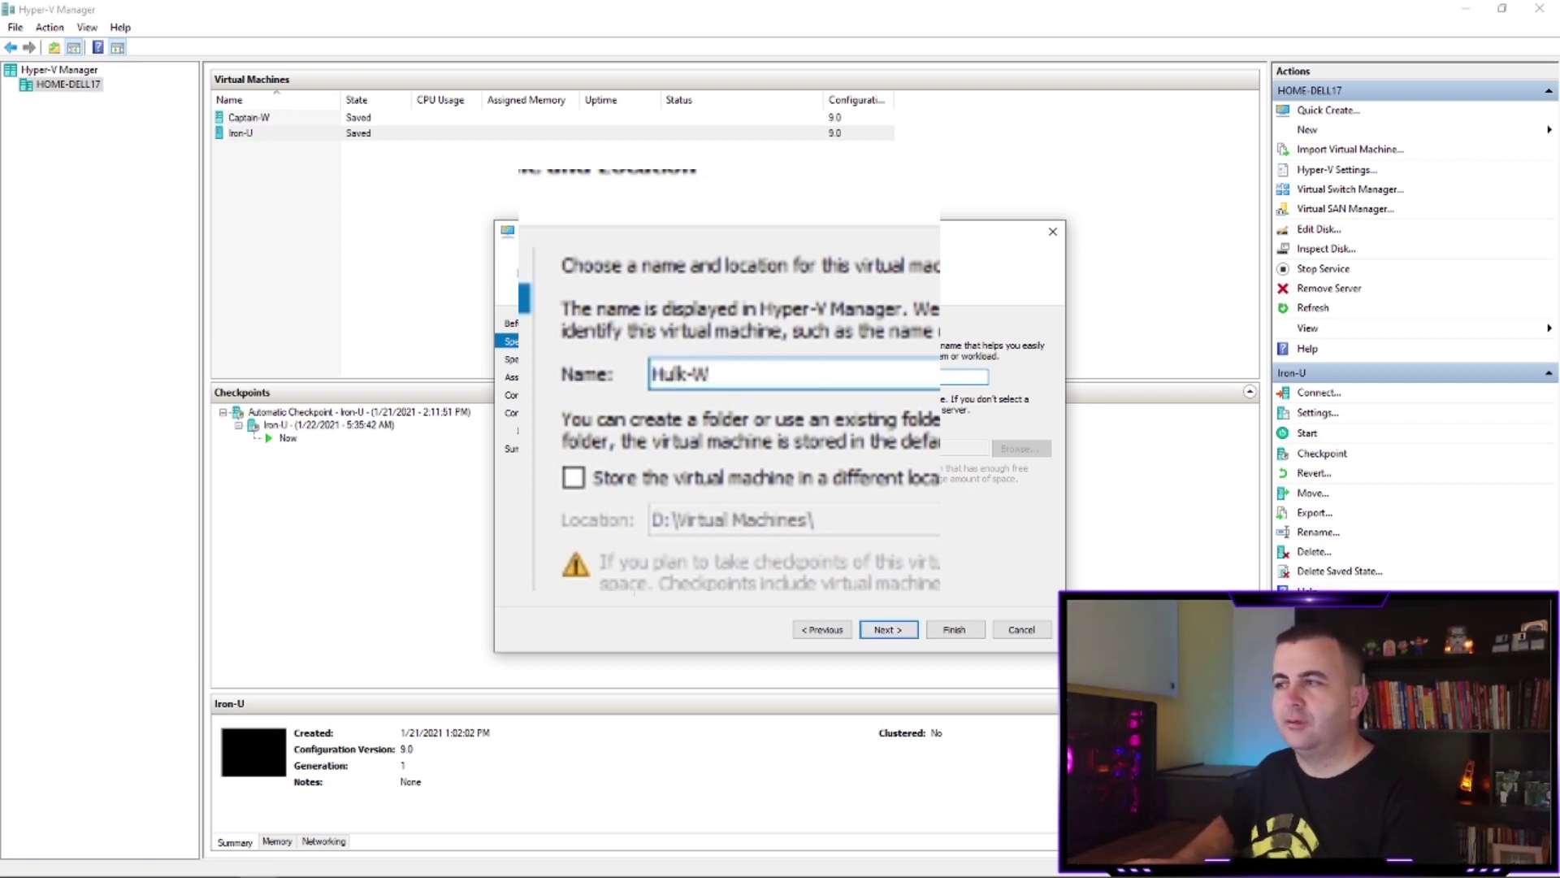
pyautogui.click(575, 479)
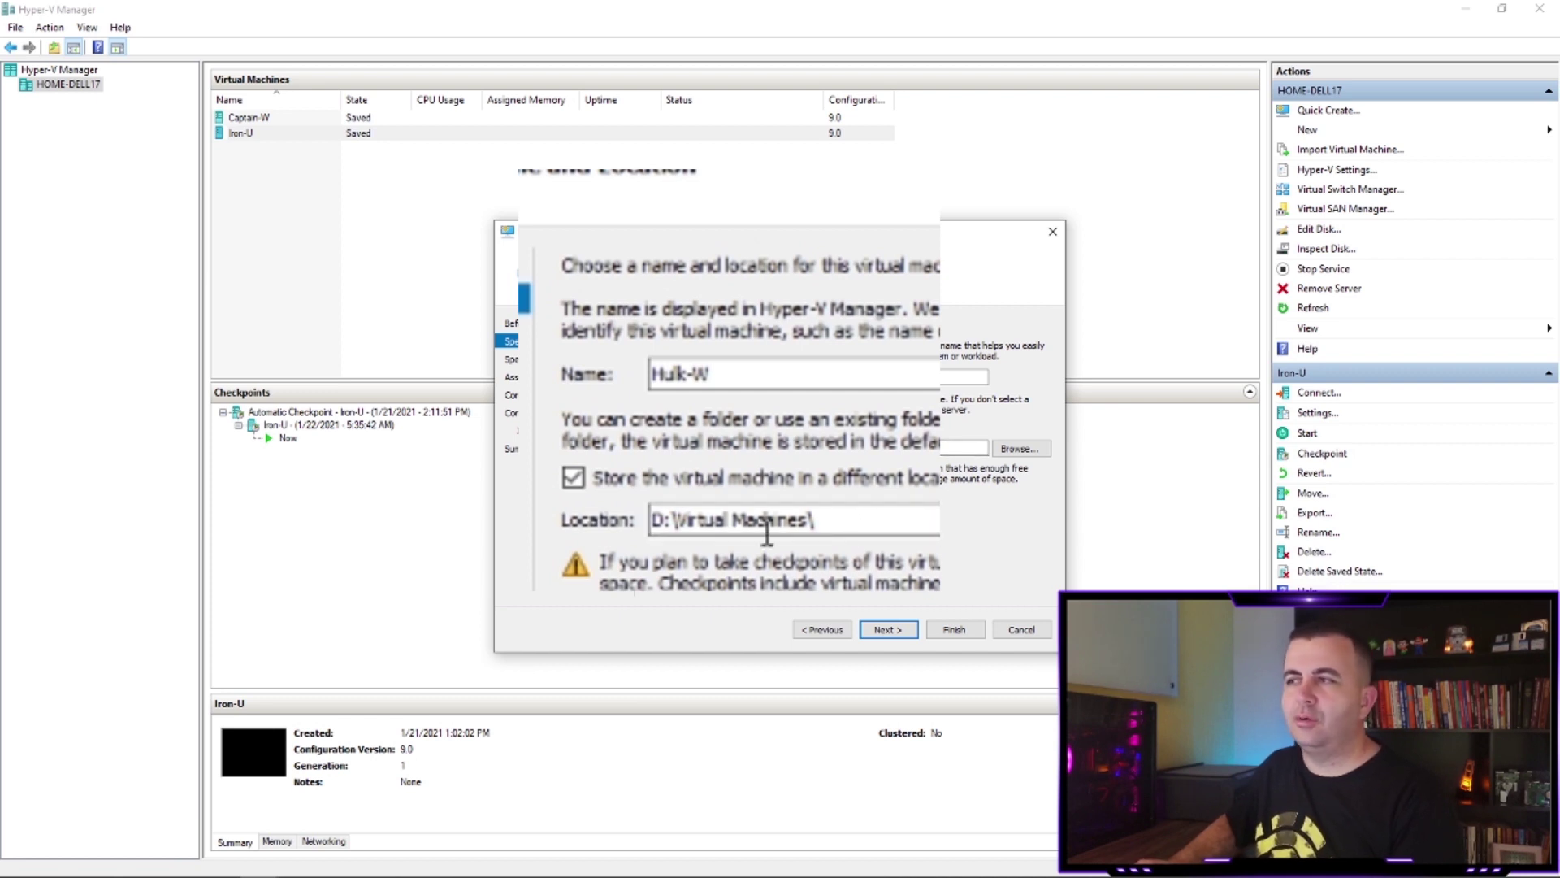
pyautogui.click(888, 629)
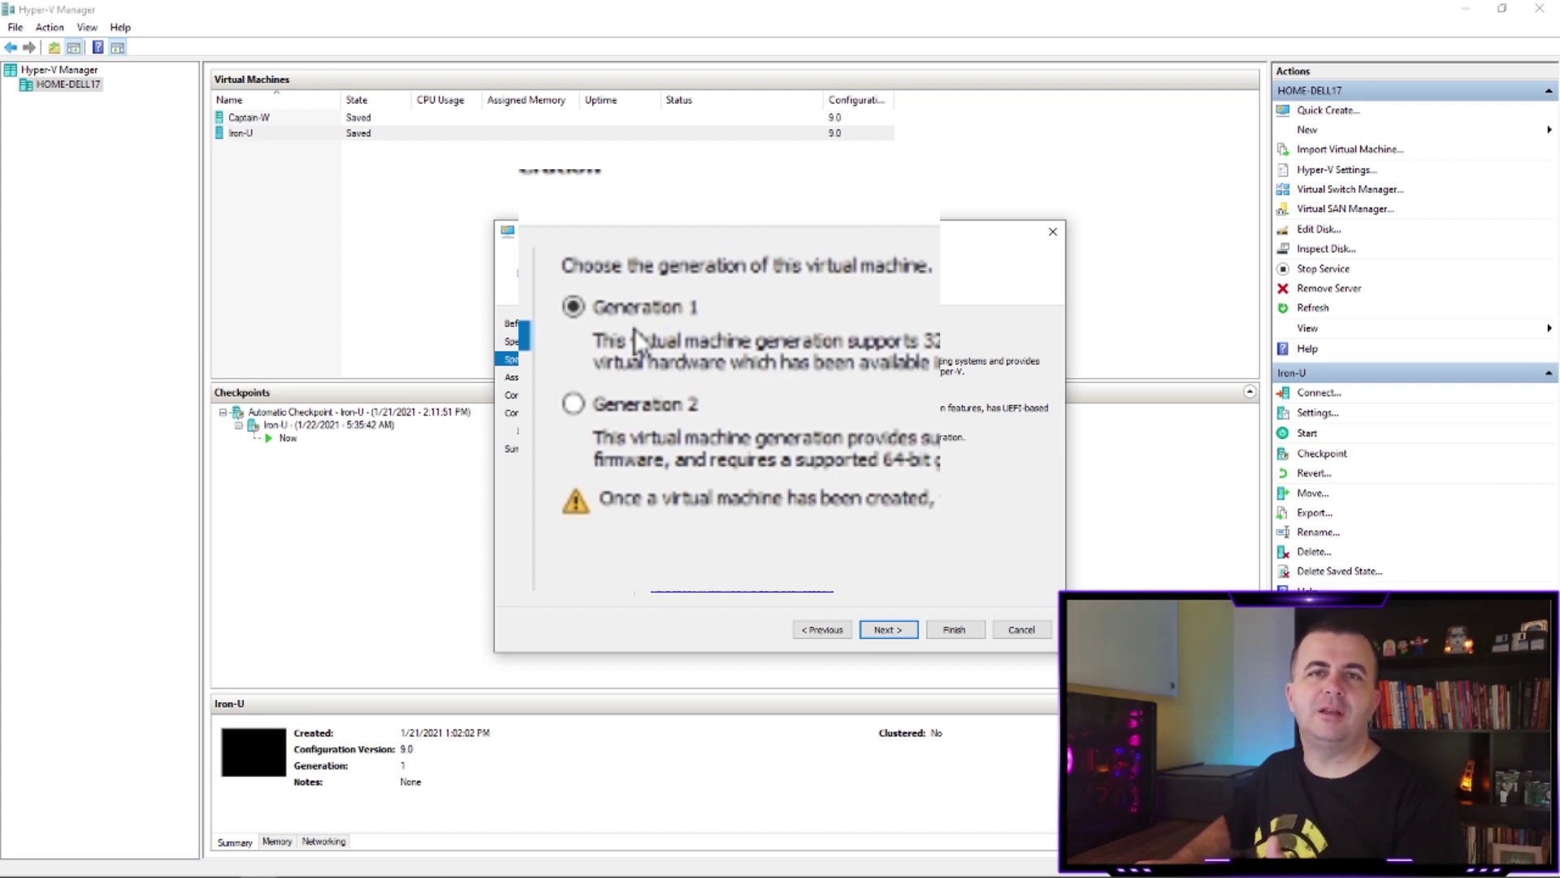
# - Choose Generation 2 for the new virtual machine and replace the default startup memory value
pyautogui.click(618, 412)
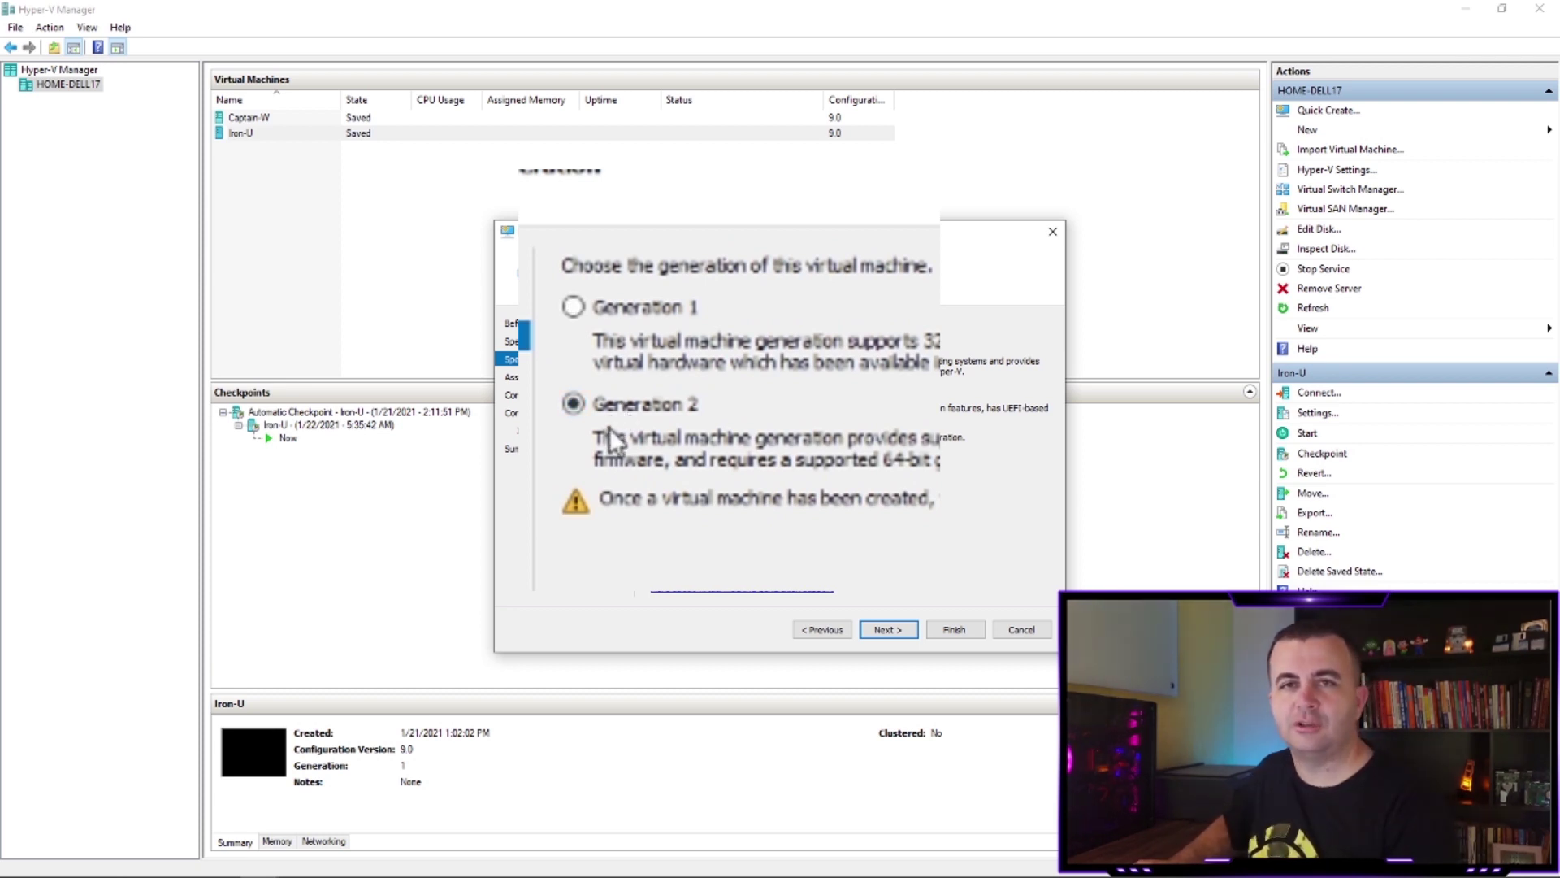
pyautogui.click(885, 631)
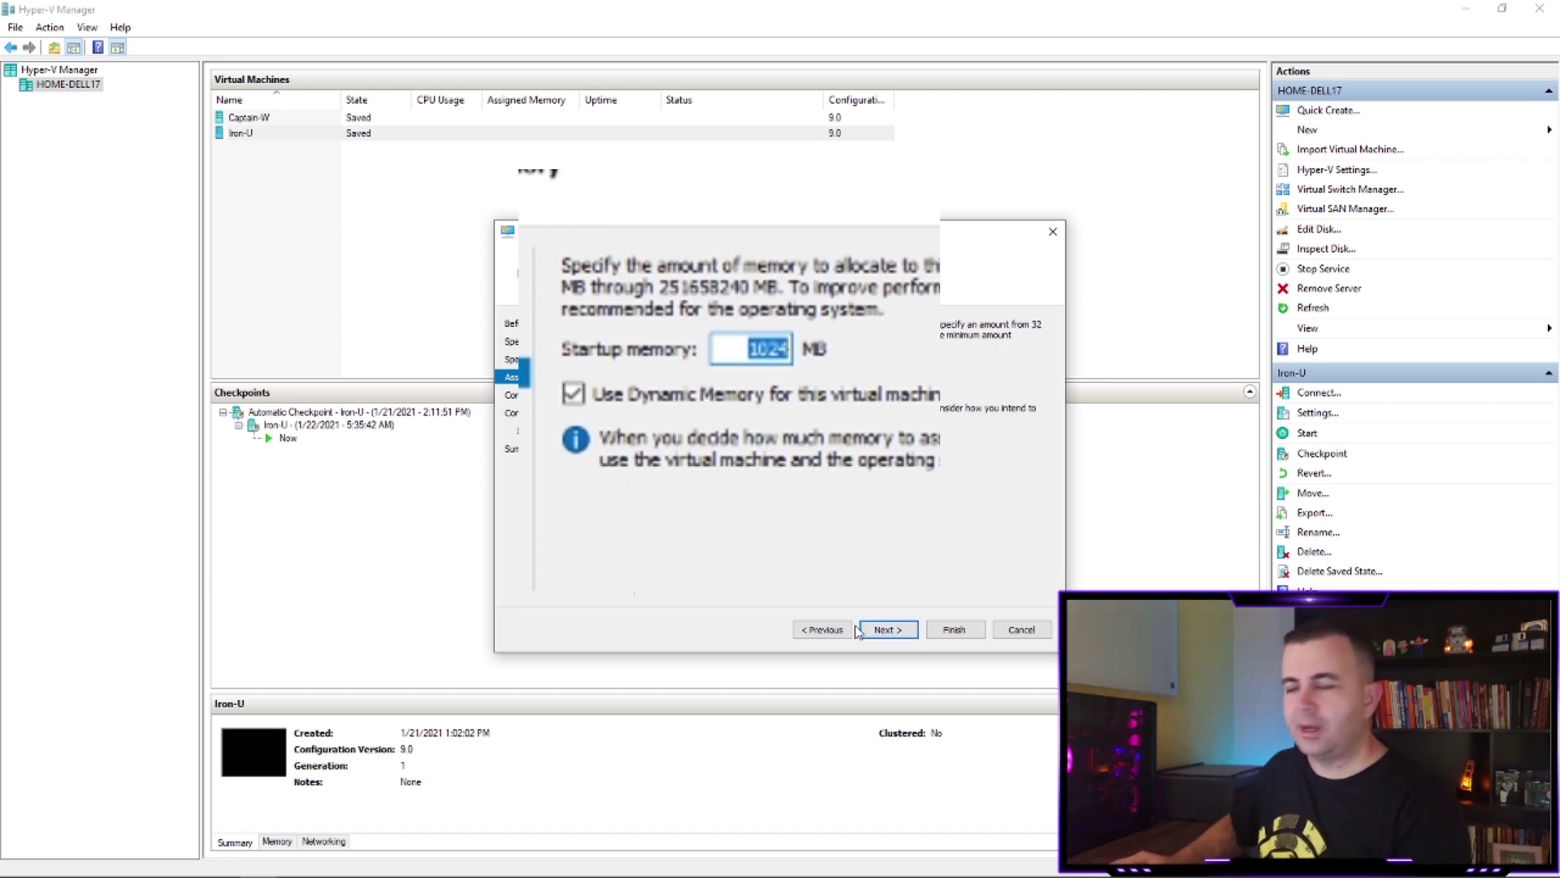
pyautogui.press('BackSpace')
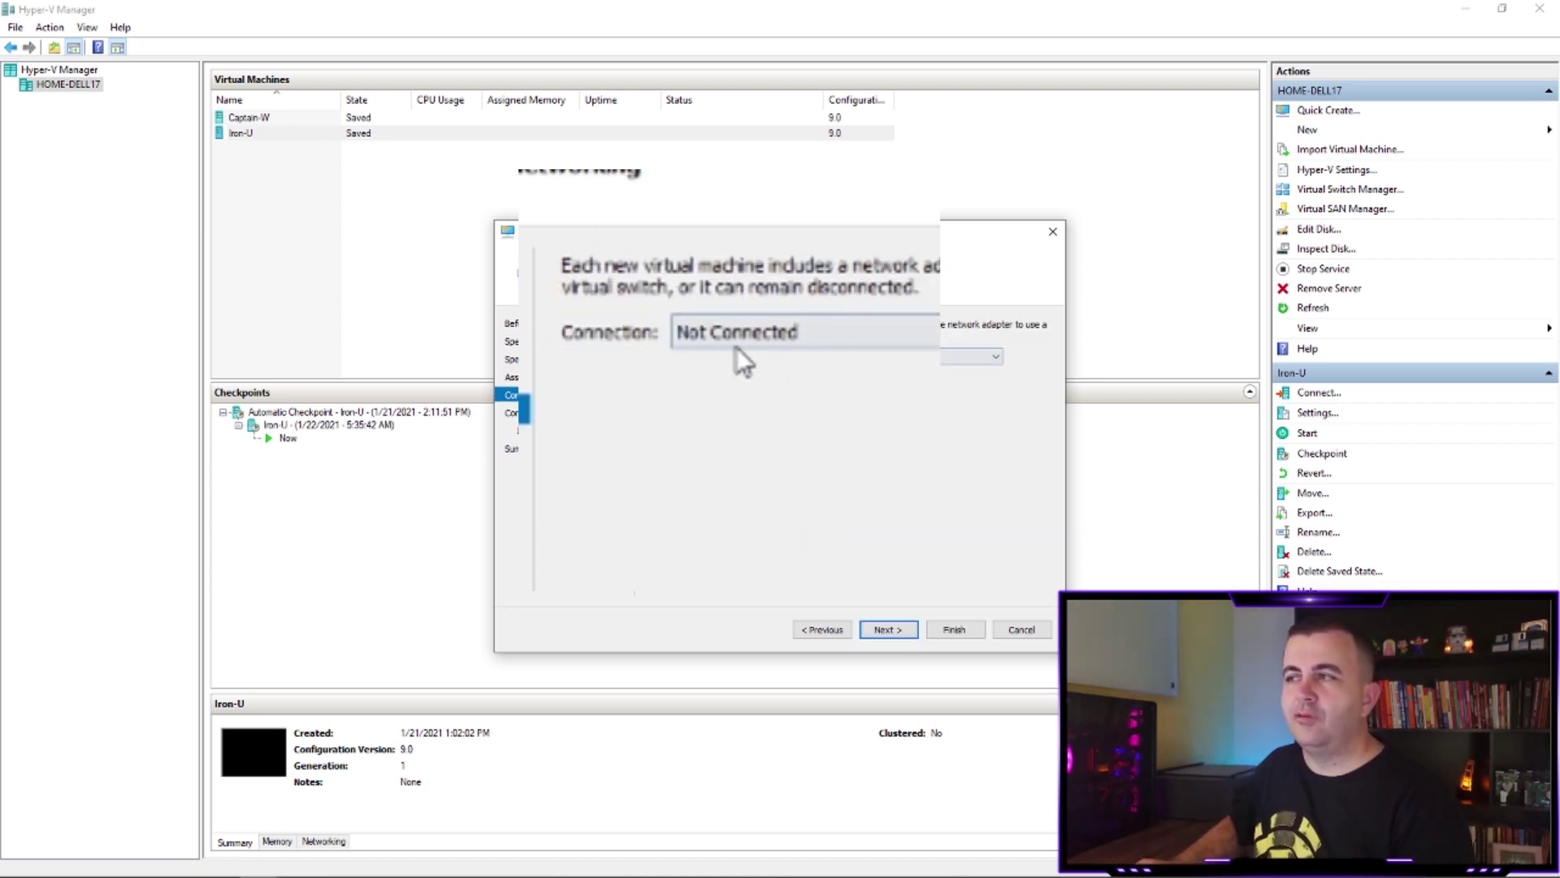
# - Connect the new virtual machine's network adapter to Default Switch and continue to the virtual hard disk settings
pyautogui.click(736, 343)
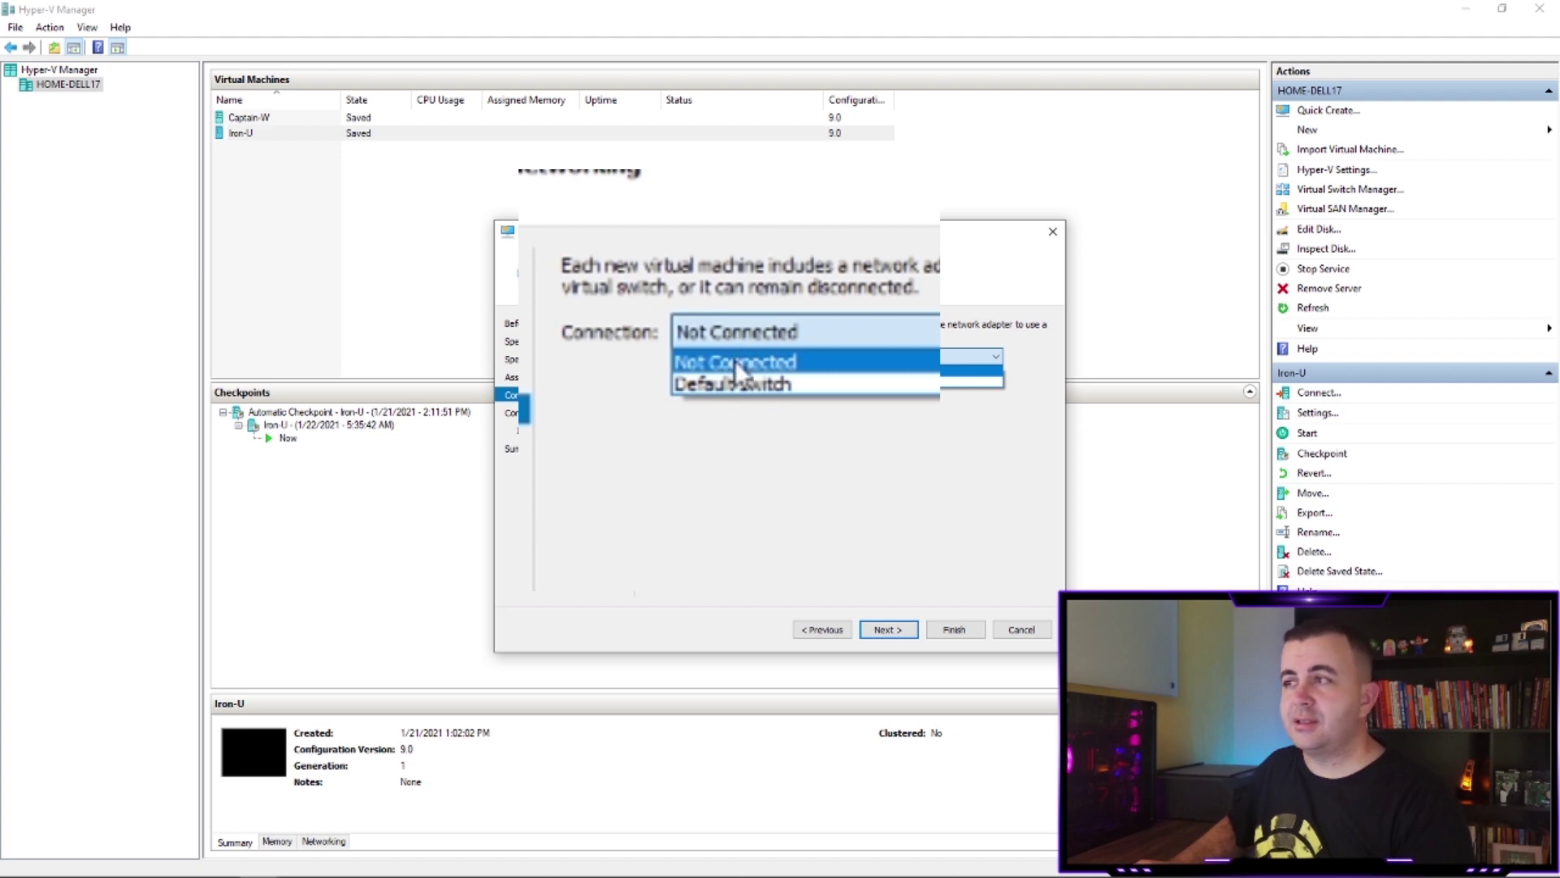
pyautogui.click(745, 388)
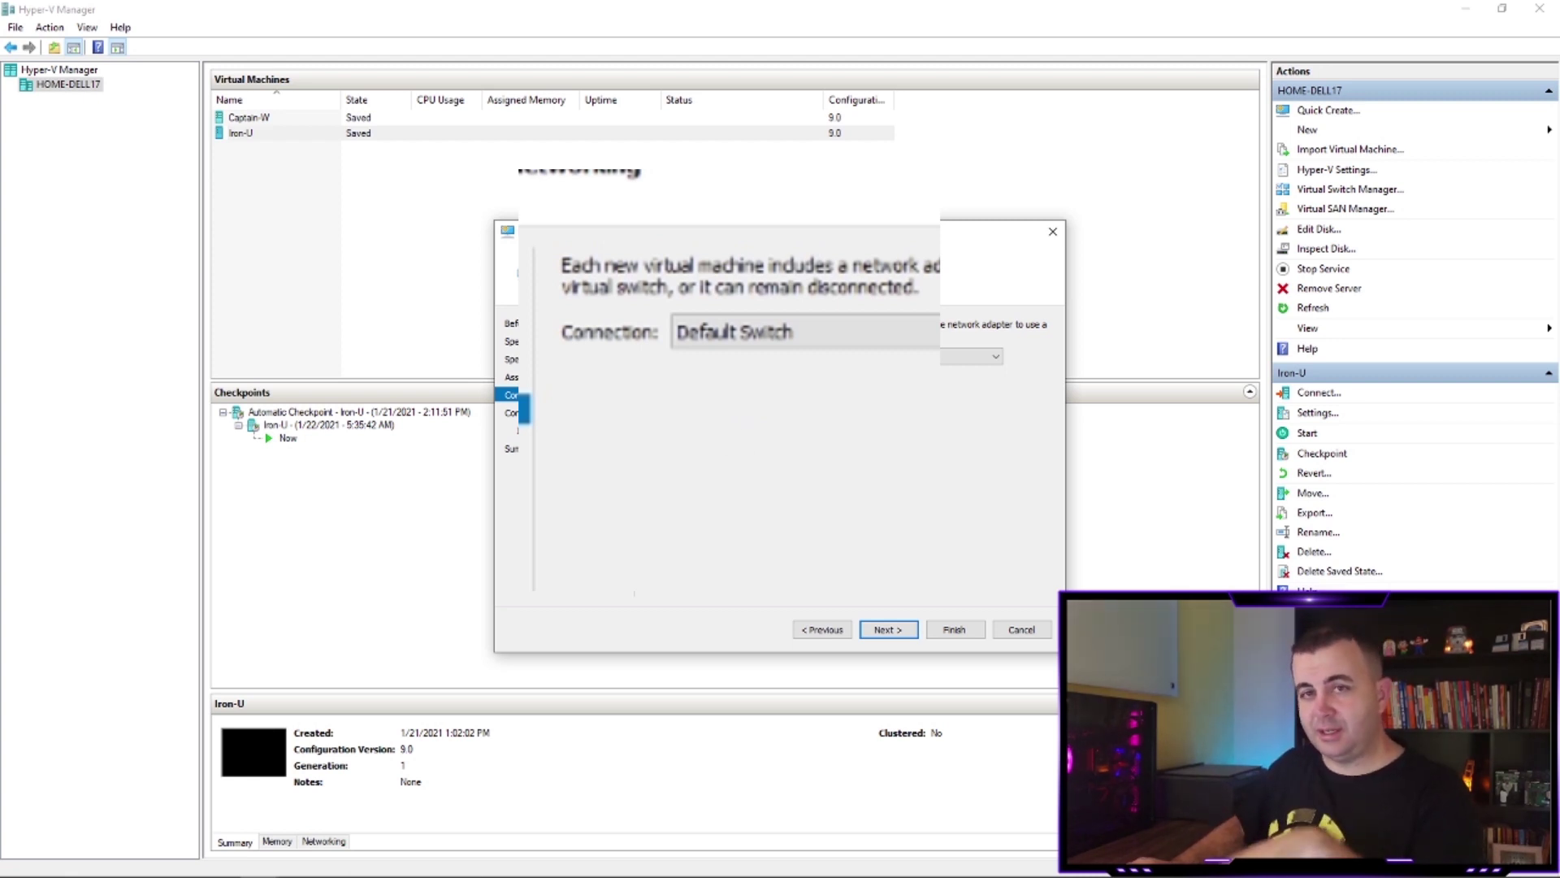
pyautogui.click(888, 630)
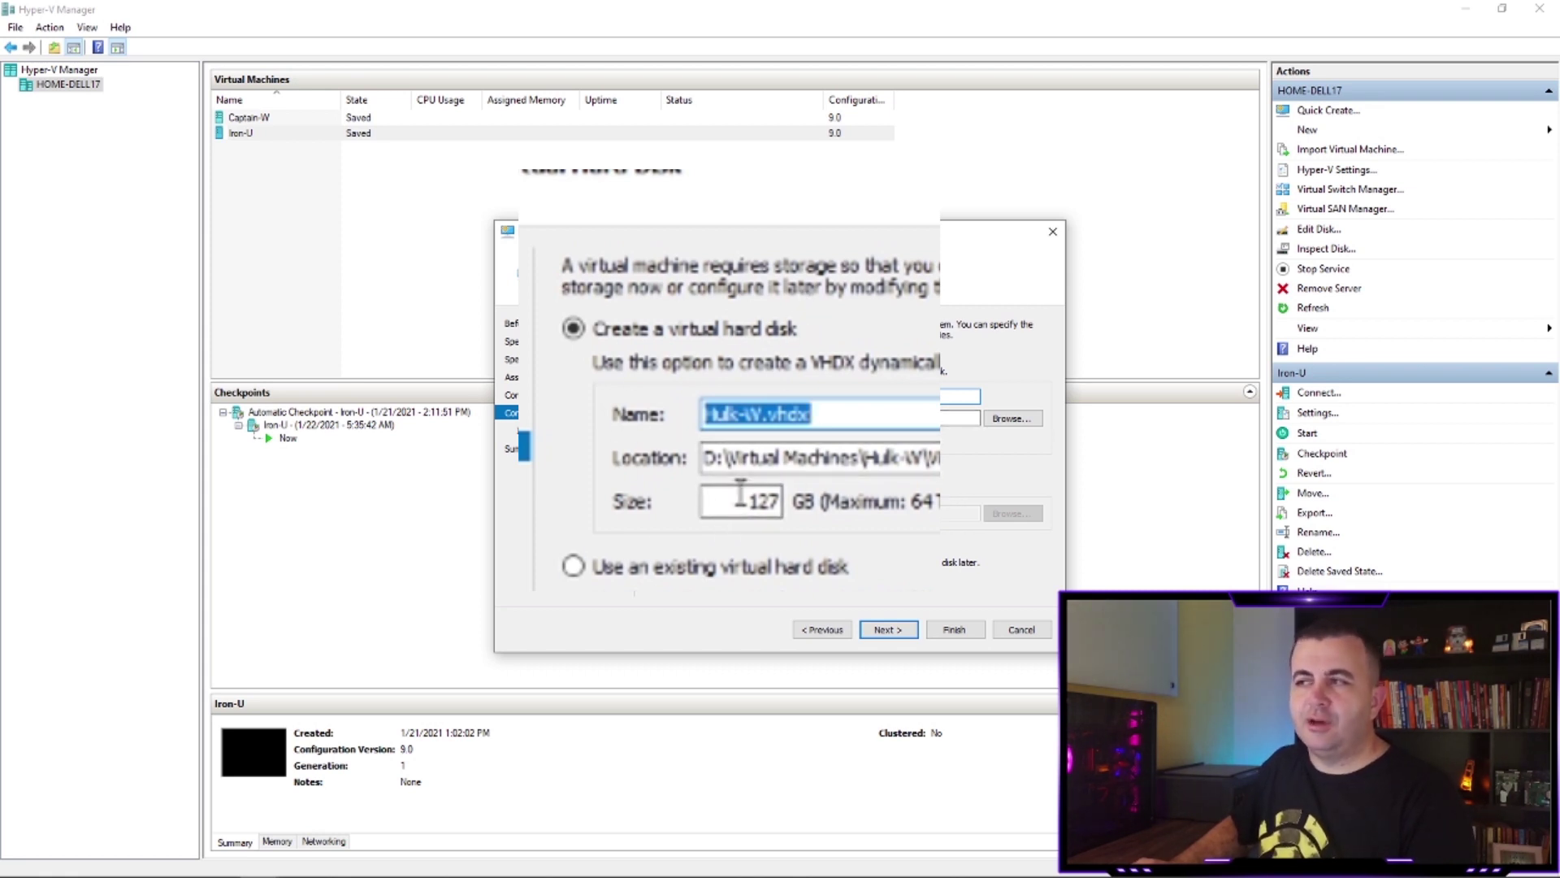
# - Set the size of the new virtual hard disk Hulk-W.vhdx to 40 GB and continue to the installation options
pyautogui.moveTo(739, 504); pyautogui.dragTo(828, 510)
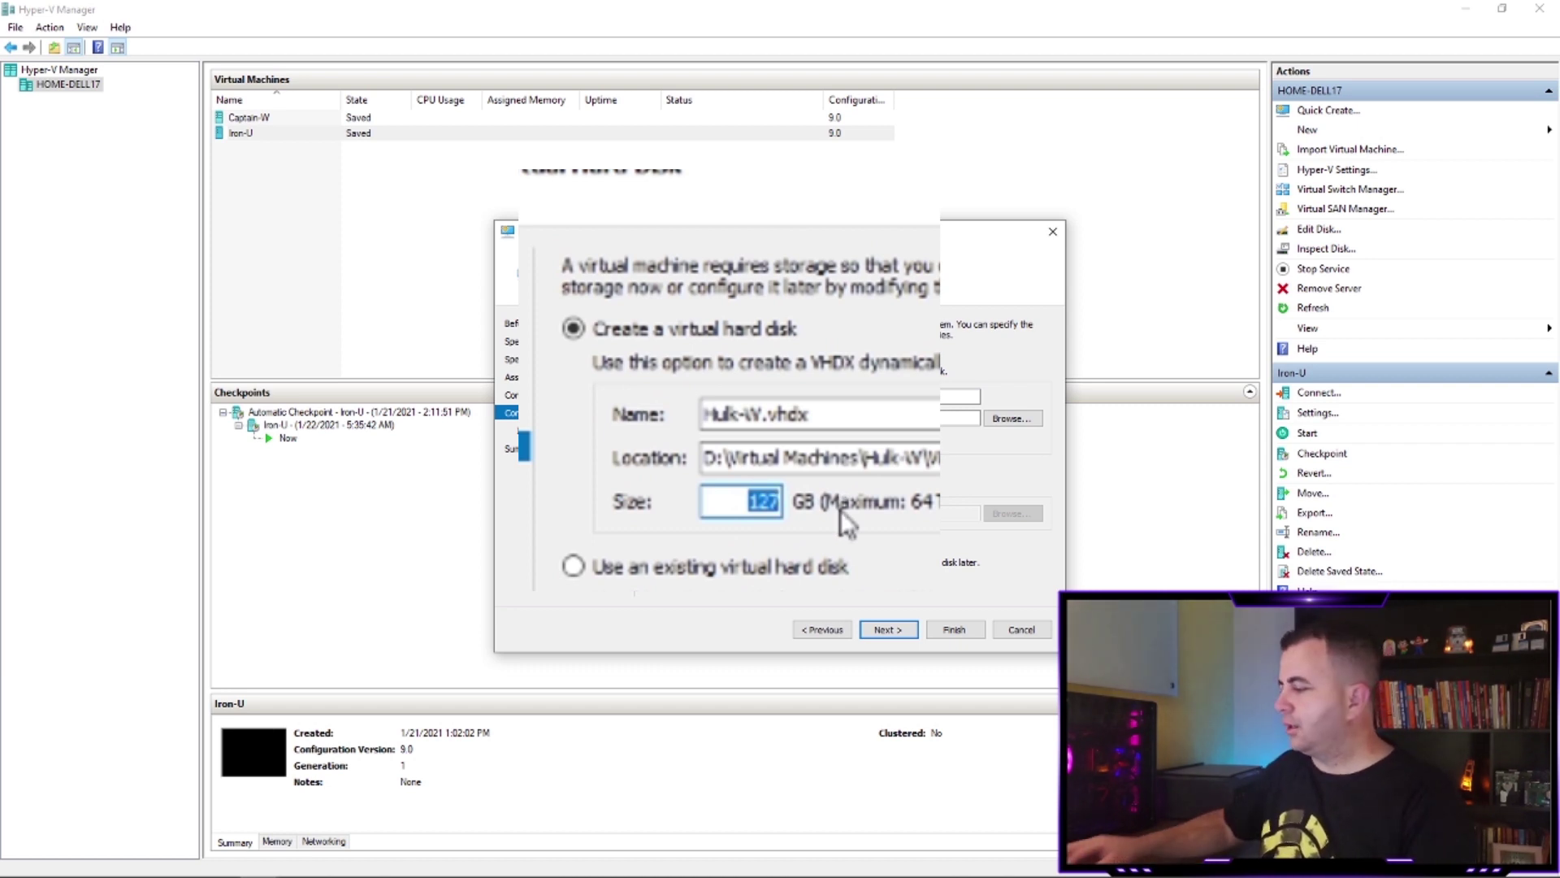
pyautogui.write('40')
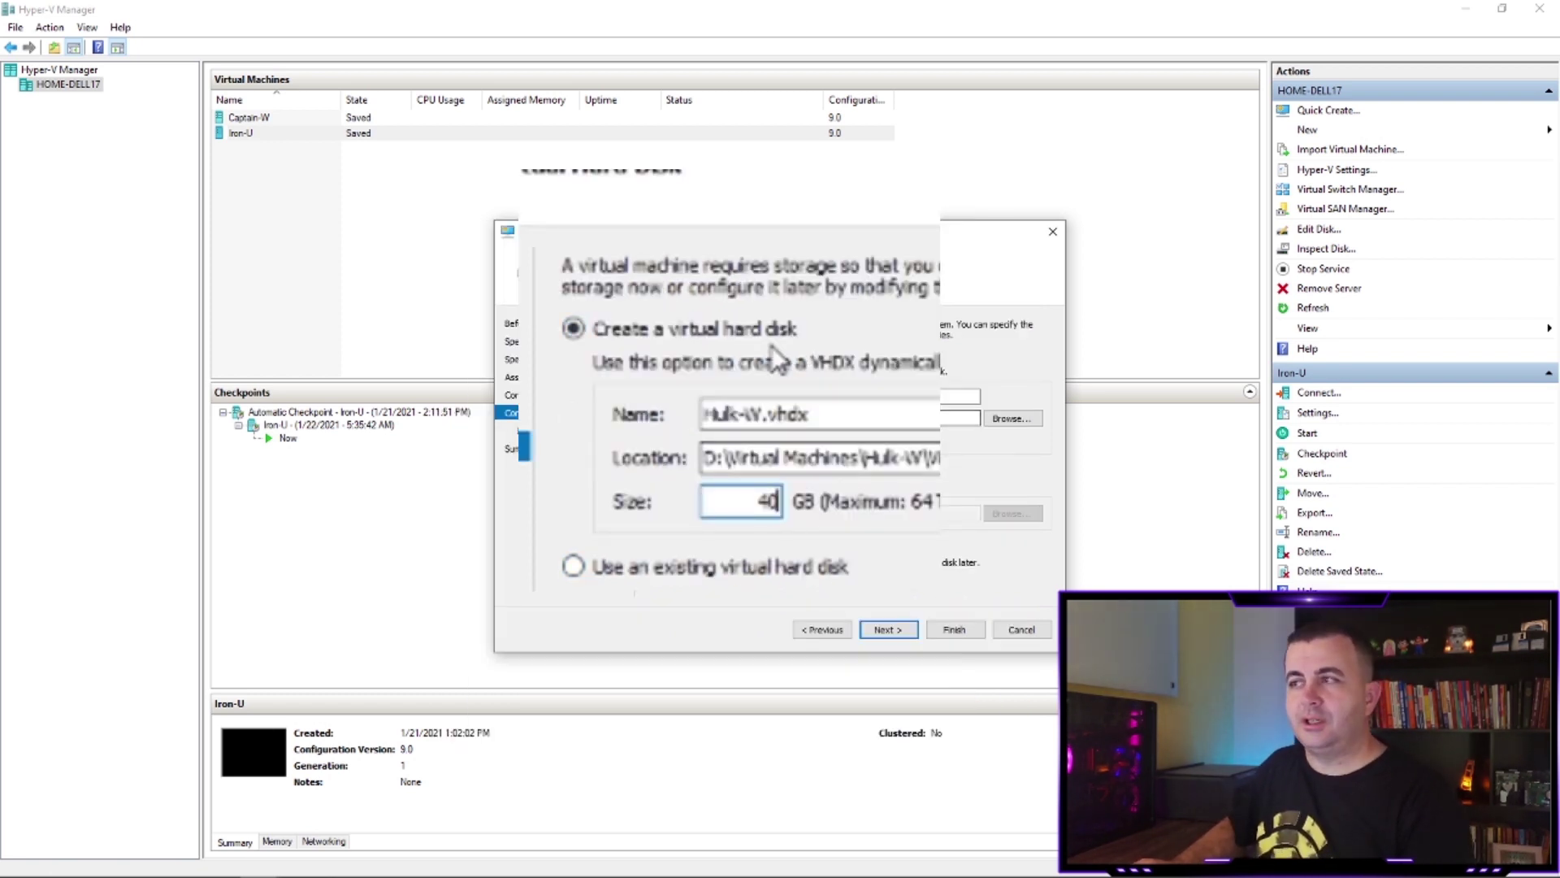
pyautogui.click(901, 631)
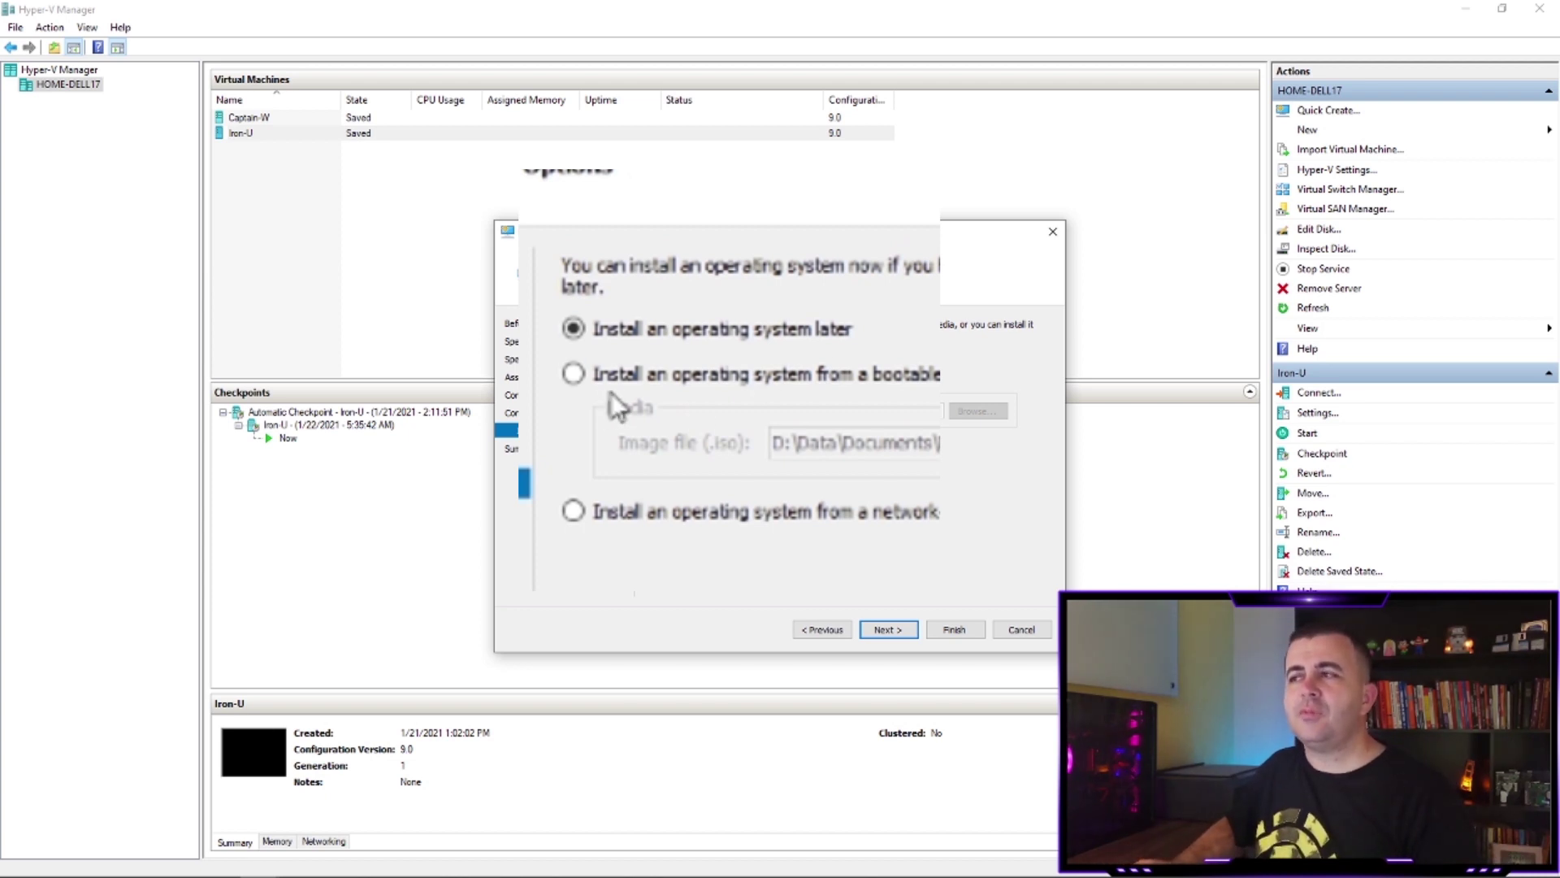
# - Choose to install the operating system from the bootable image Windows 10 64bits.iso and finish creating the Hulk-W virtual machine
pyautogui.click(572, 374)
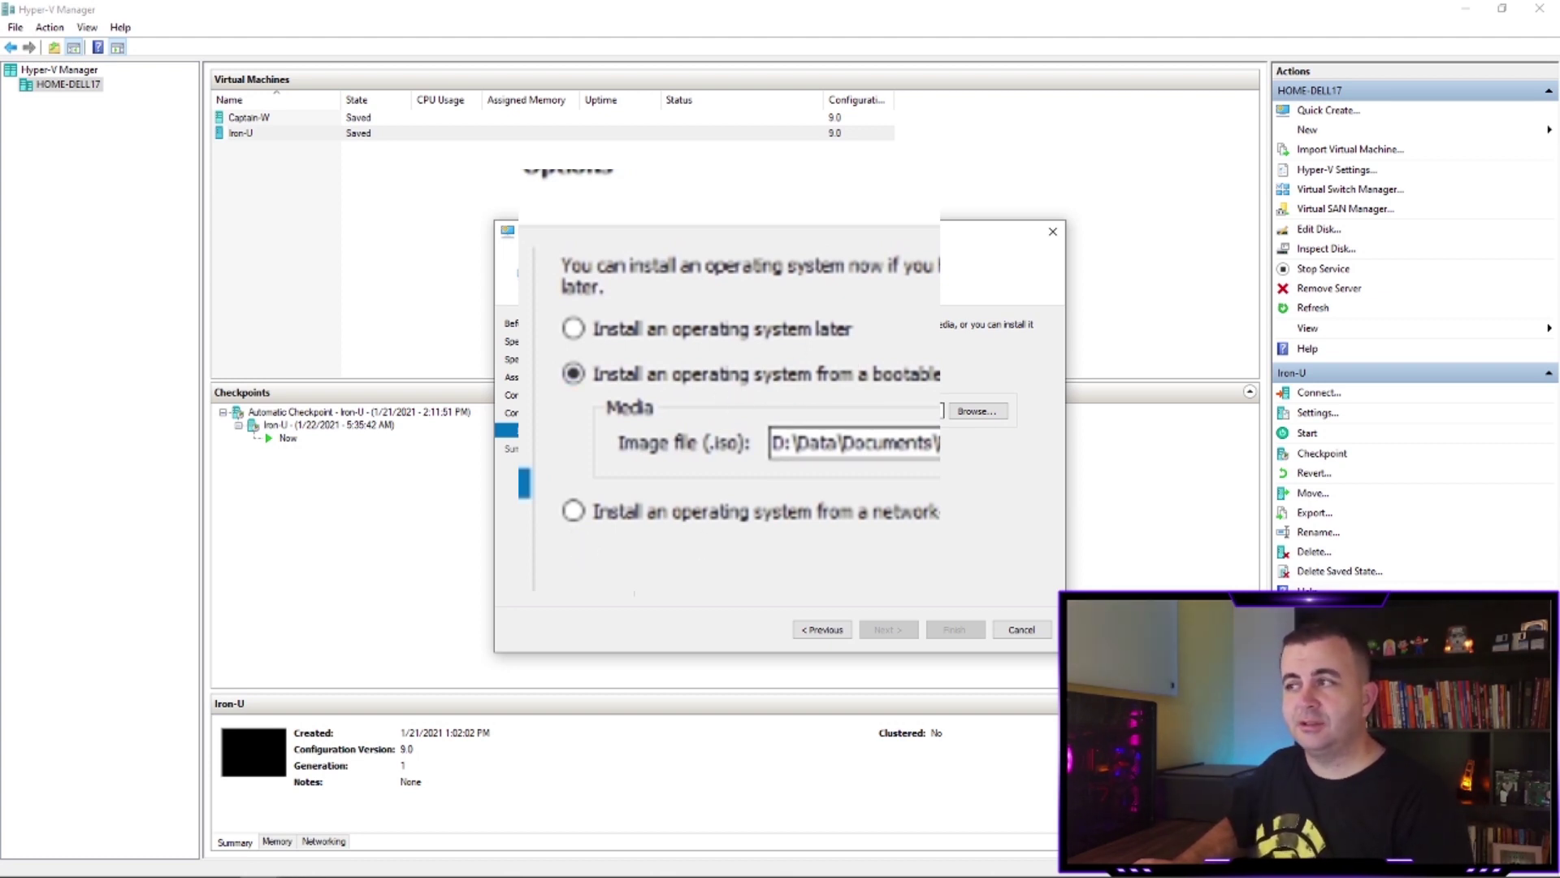
pyautogui.click(979, 411)
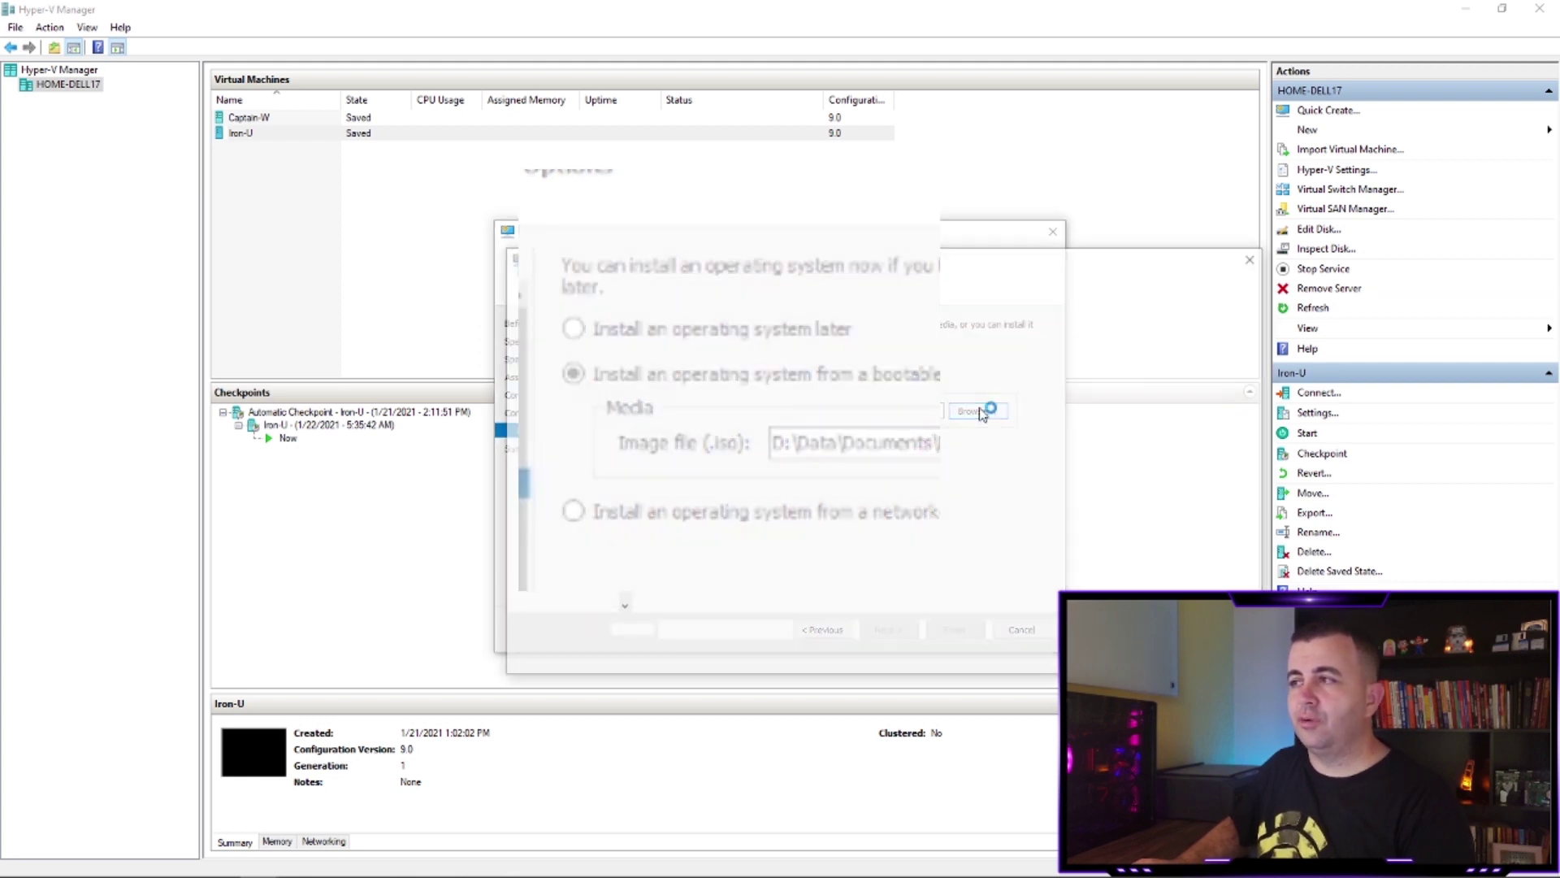
pyautogui.click(723, 379)
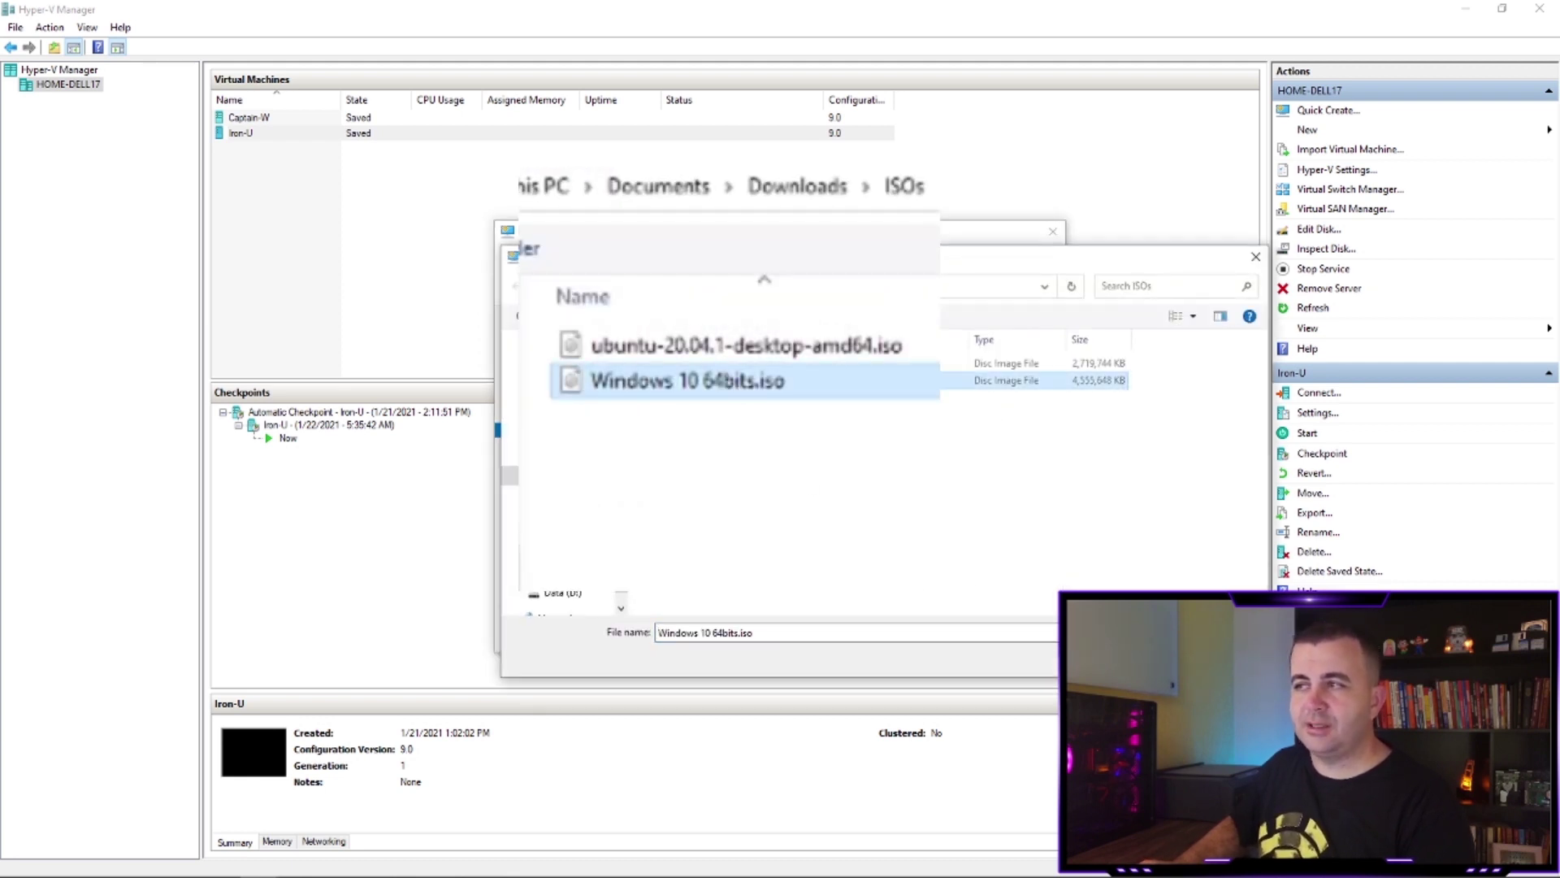
pyautogui.press('Return')
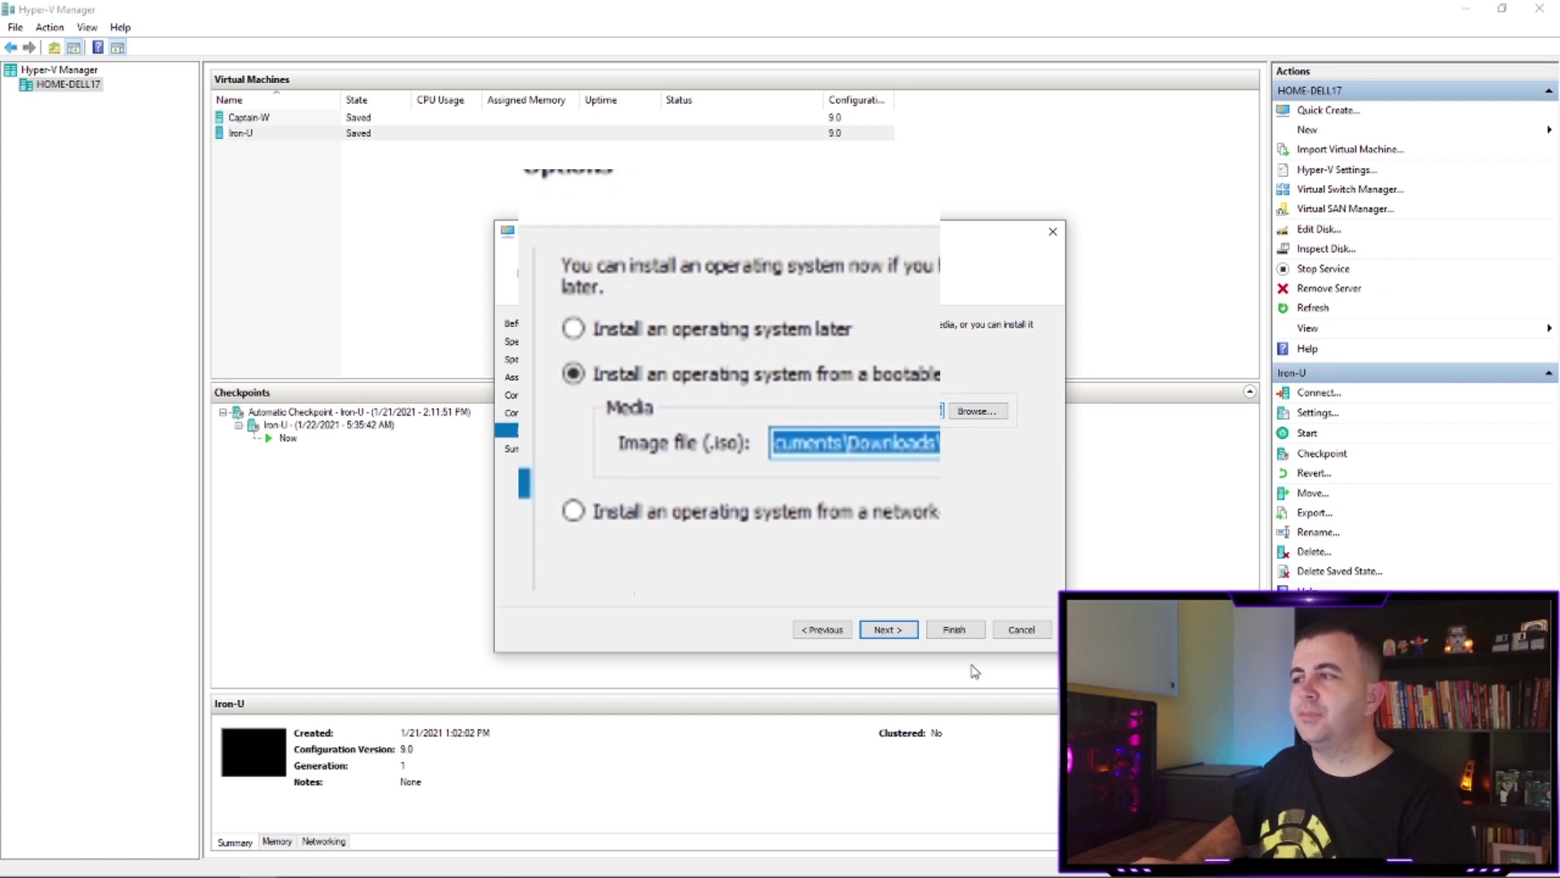
pyautogui.click(972, 632)
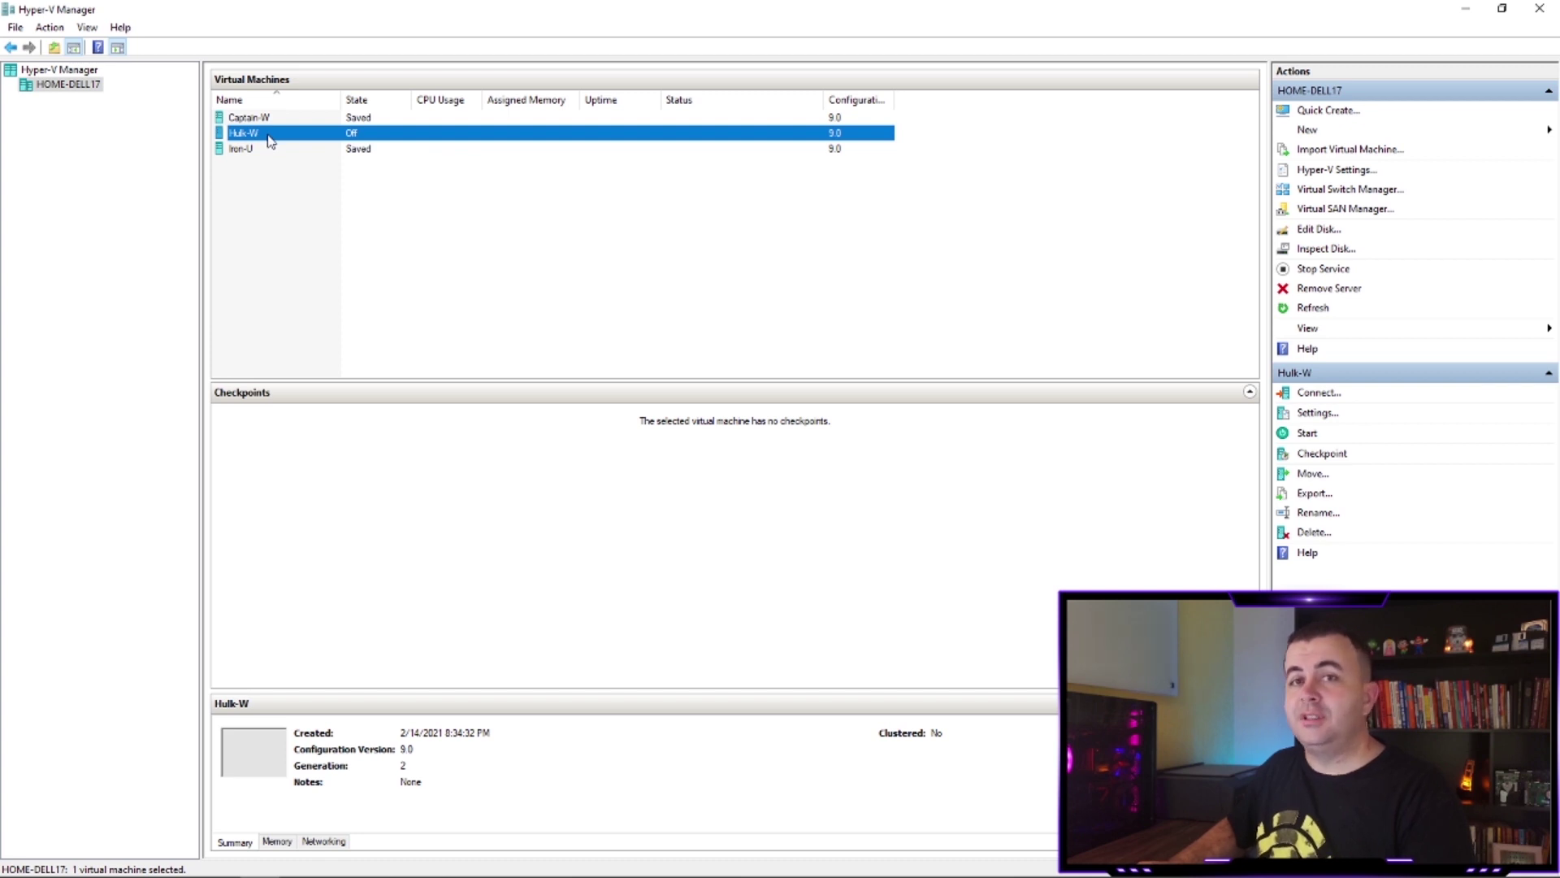
# - Open the connection window of the Hulk-W virtual machine and start the machine
pyautogui.rightClick(271, 143)
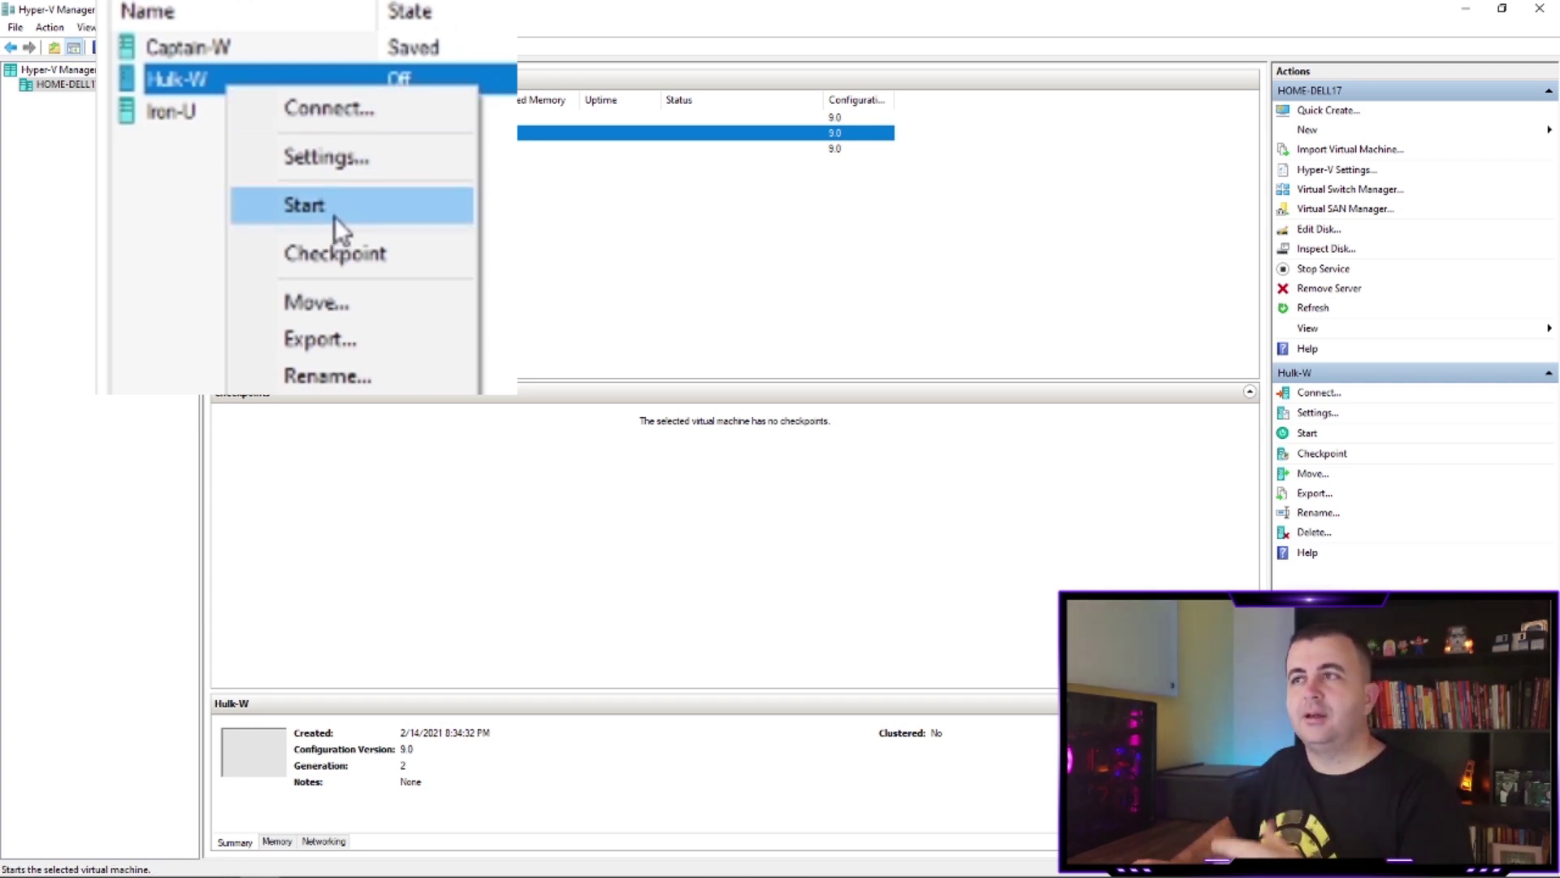
pyautogui.click(174, 151)
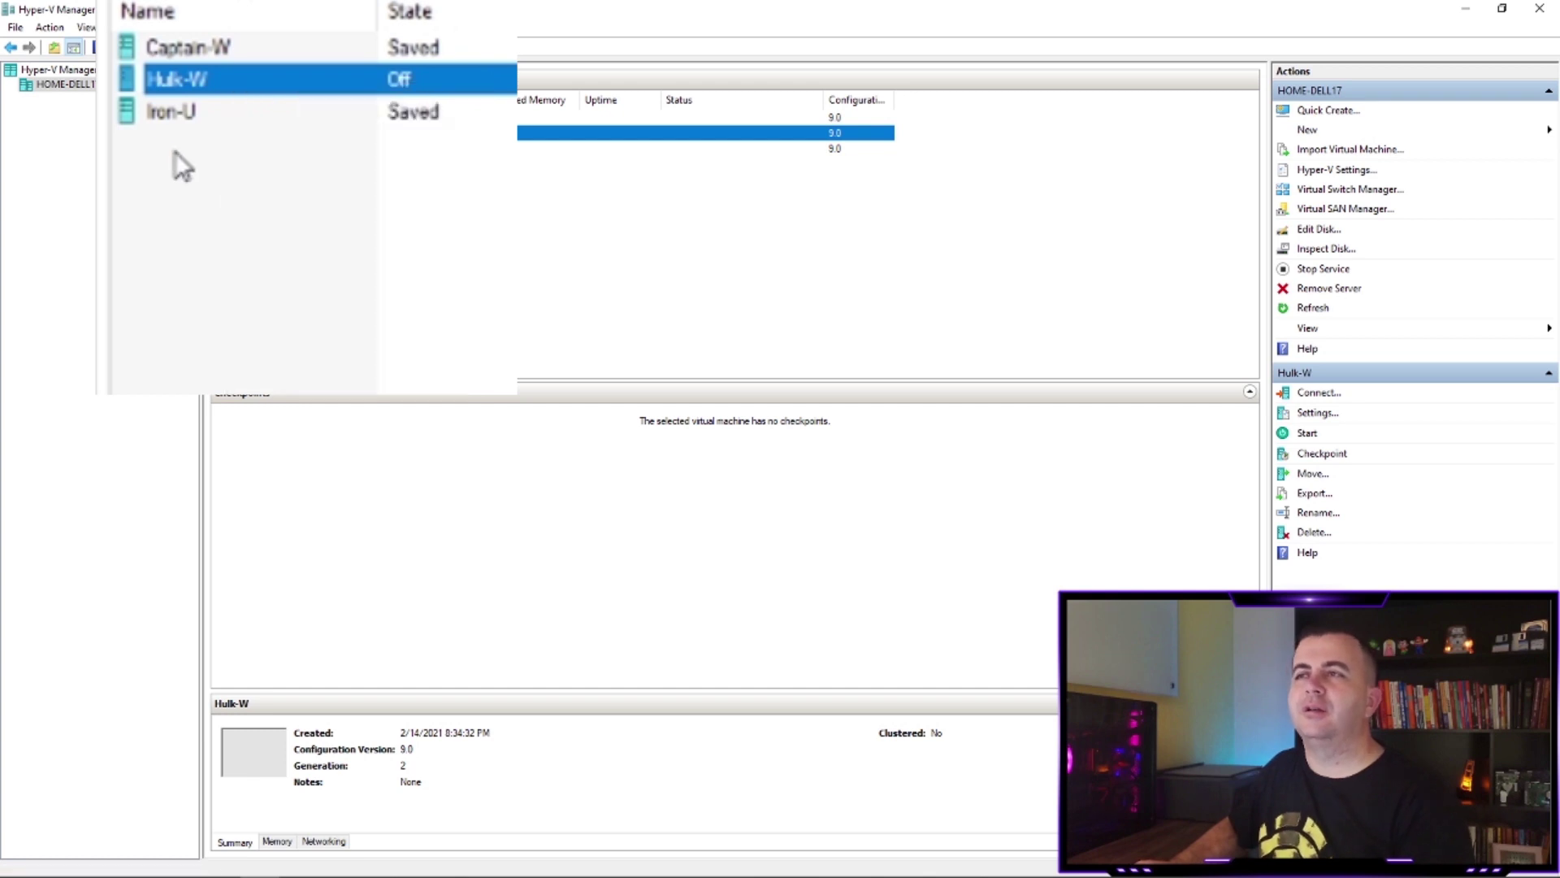
pyautogui.click(198, 80)
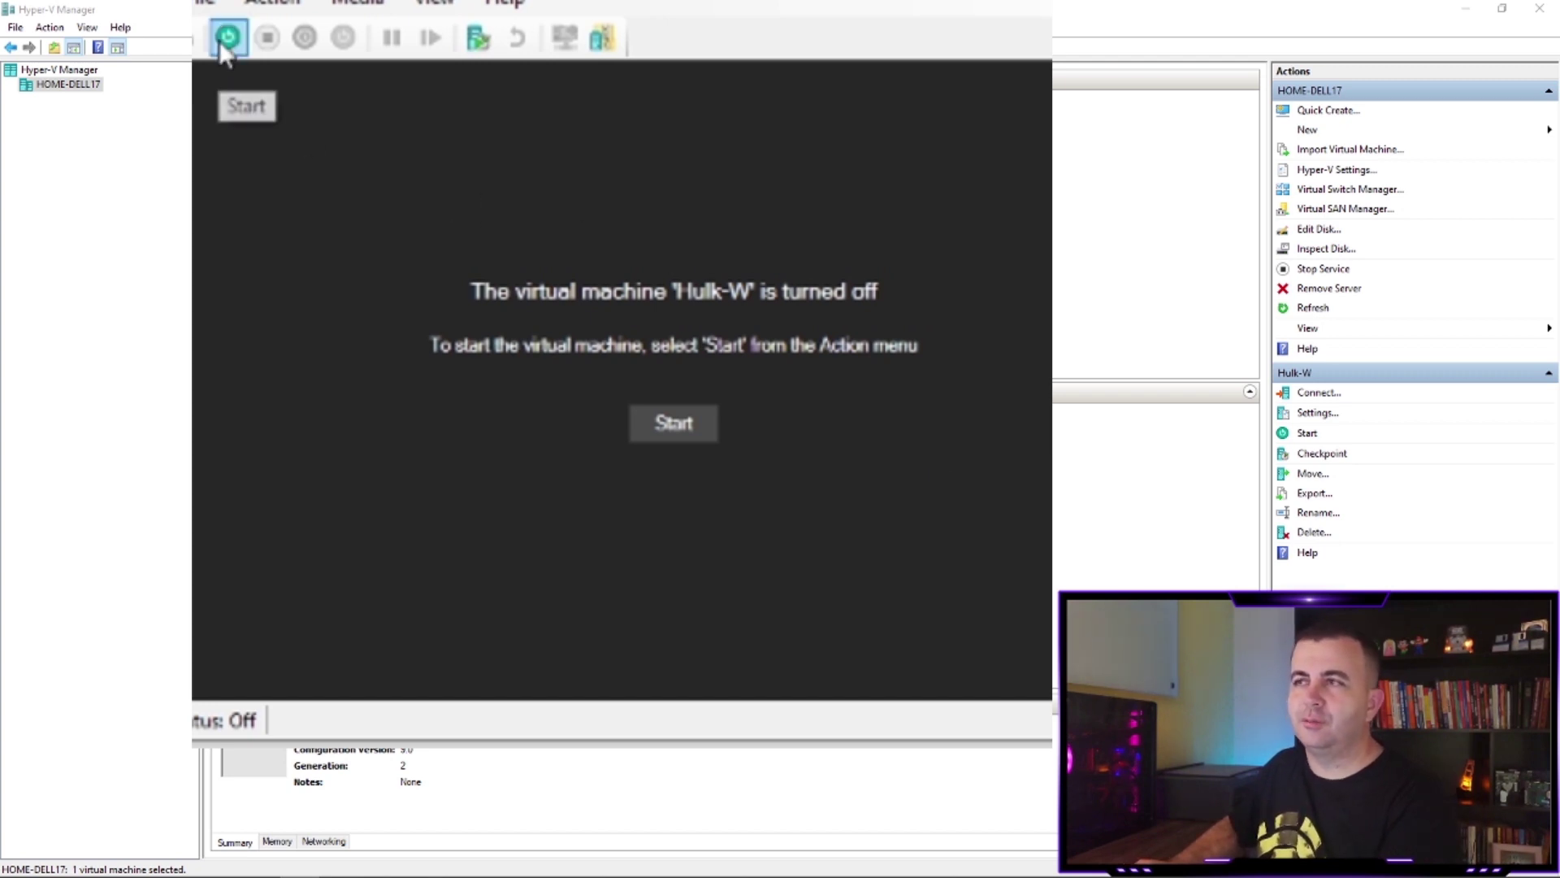
pyautogui.click(672, 423)
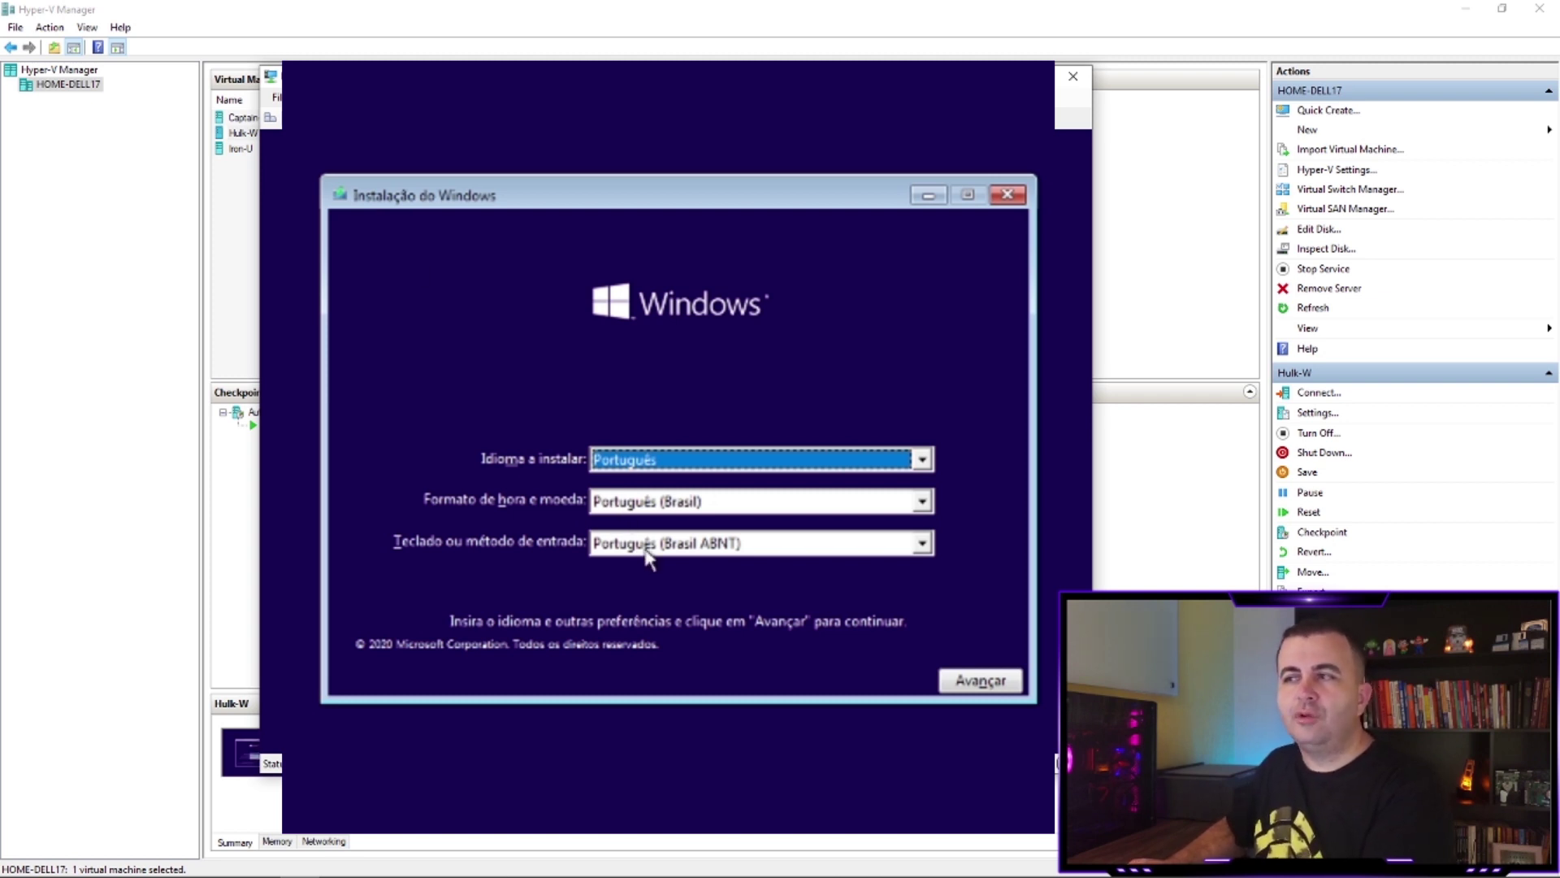
# - Set the keyboard layout to Português (Brasil ABNT2) in Windows Setup and begin the installation
pyautogui.click(648, 553)
pyautogui.click(658, 583)
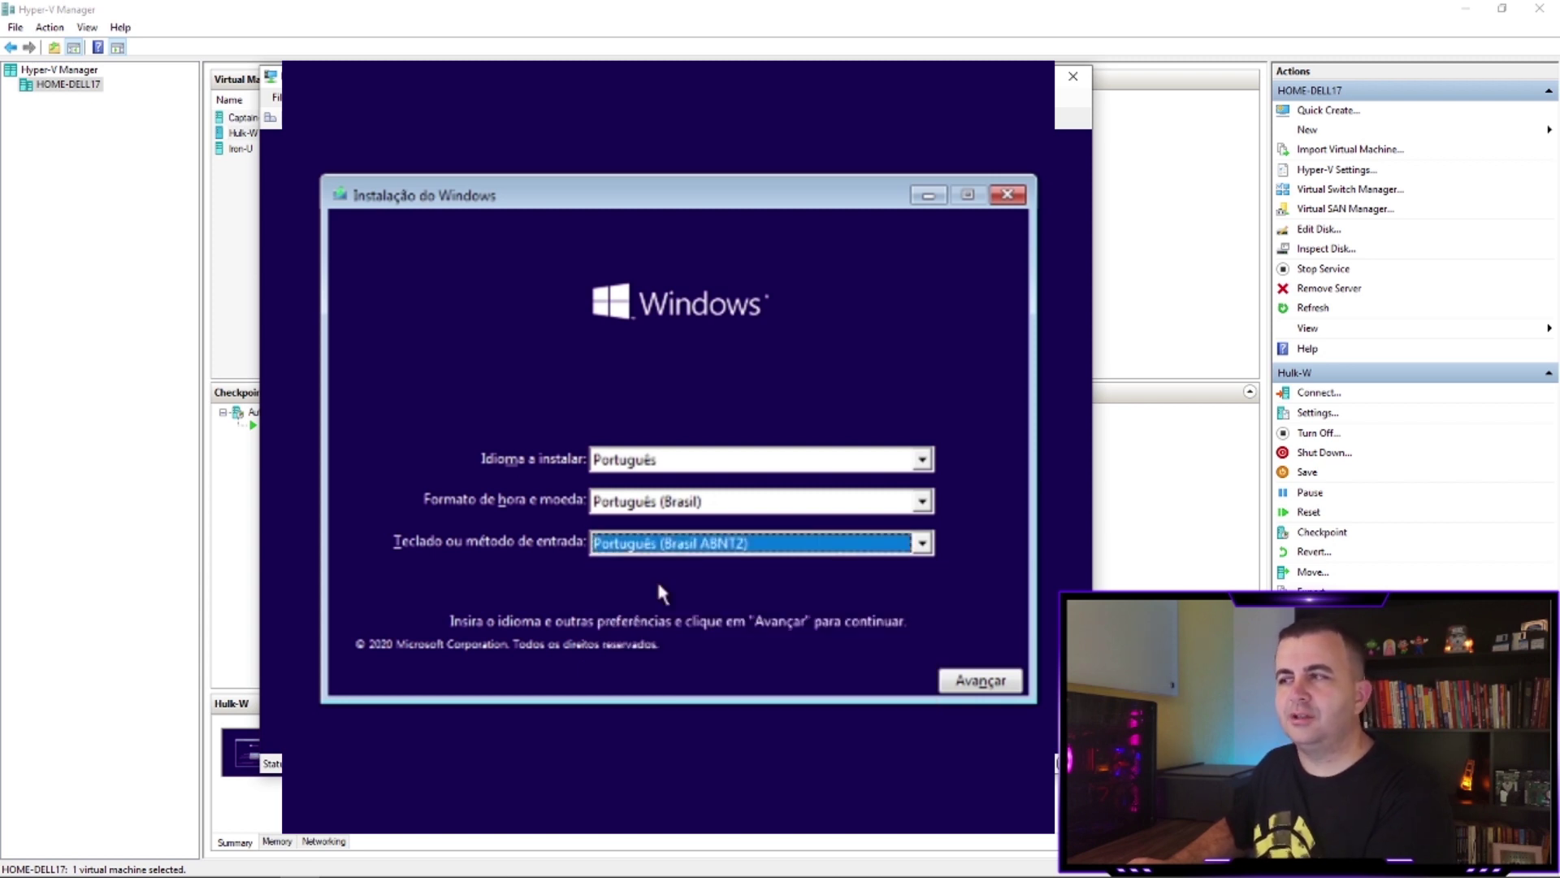
pyautogui.click(973, 683)
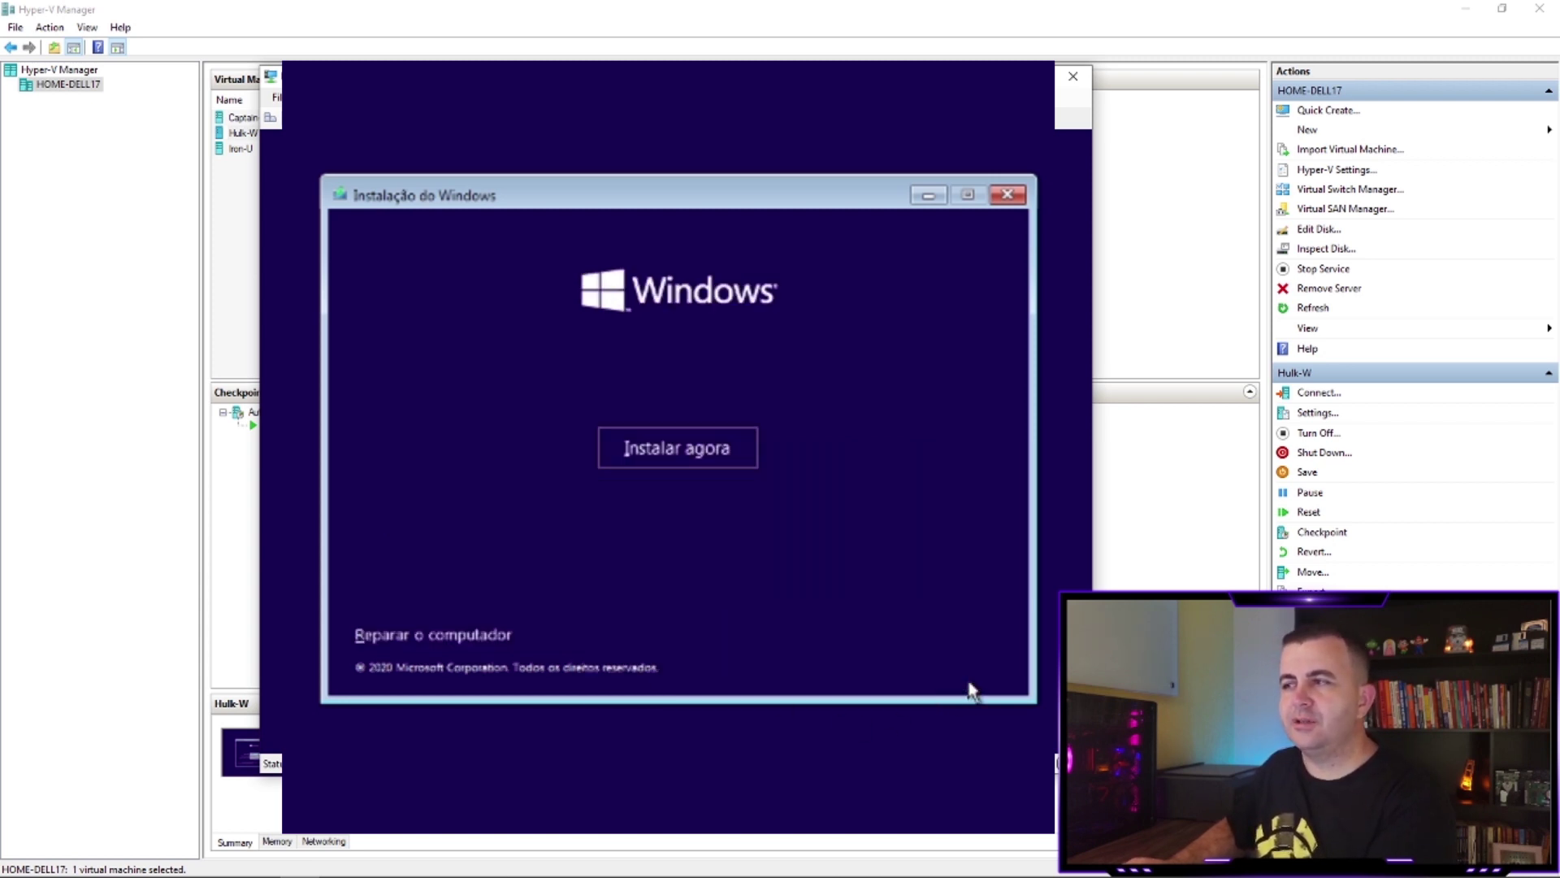
pyautogui.click(728, 451)
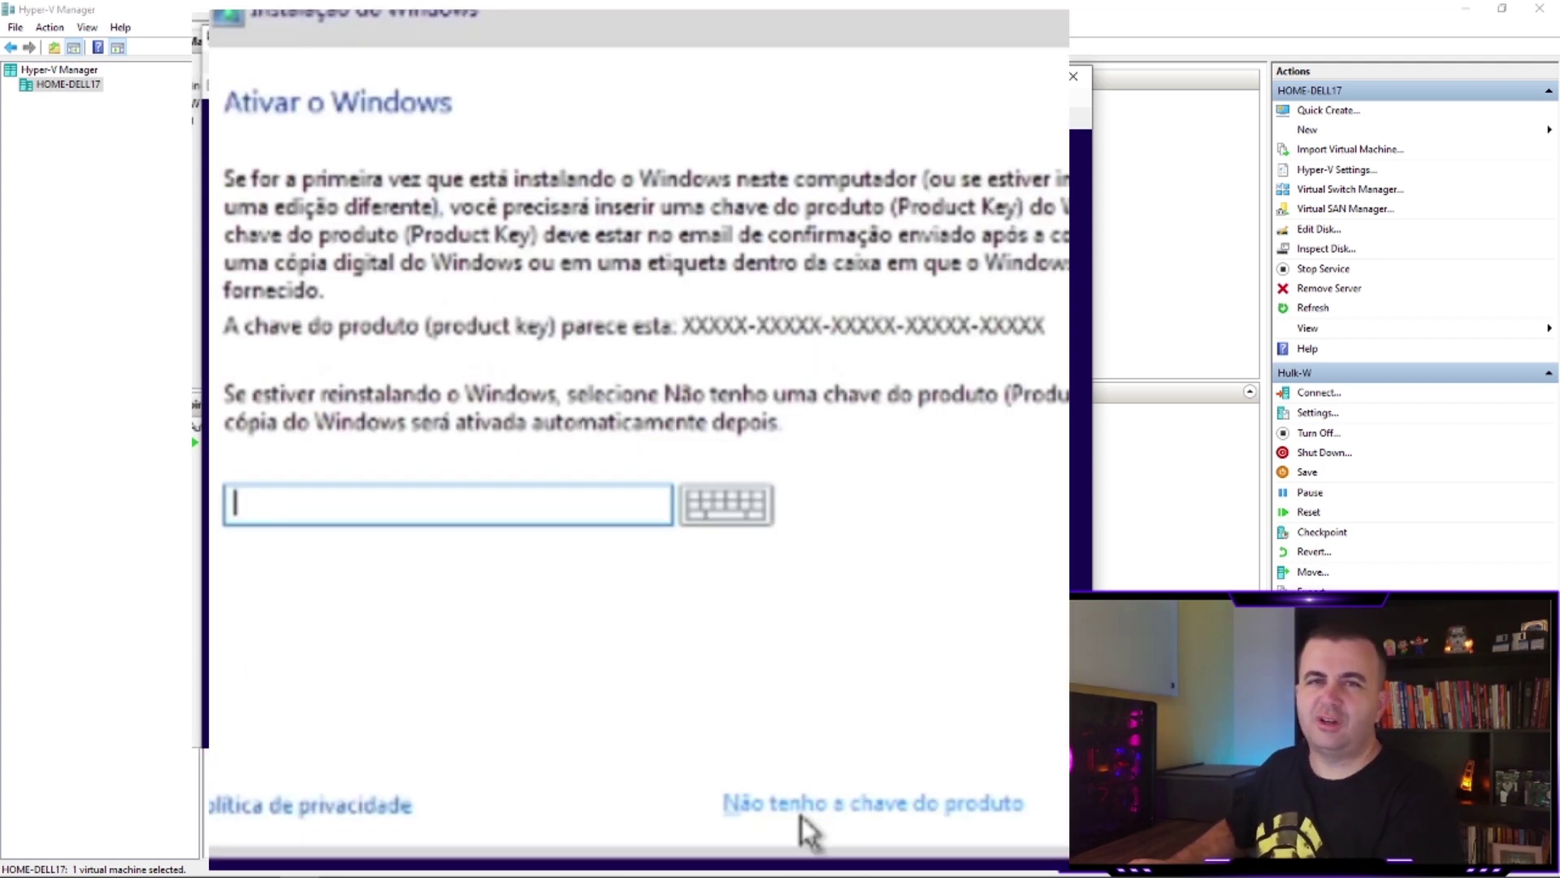
# - Skip the product key entry and select Windows 10 Pro as the edition to install
pyautogui.click(798, 806)
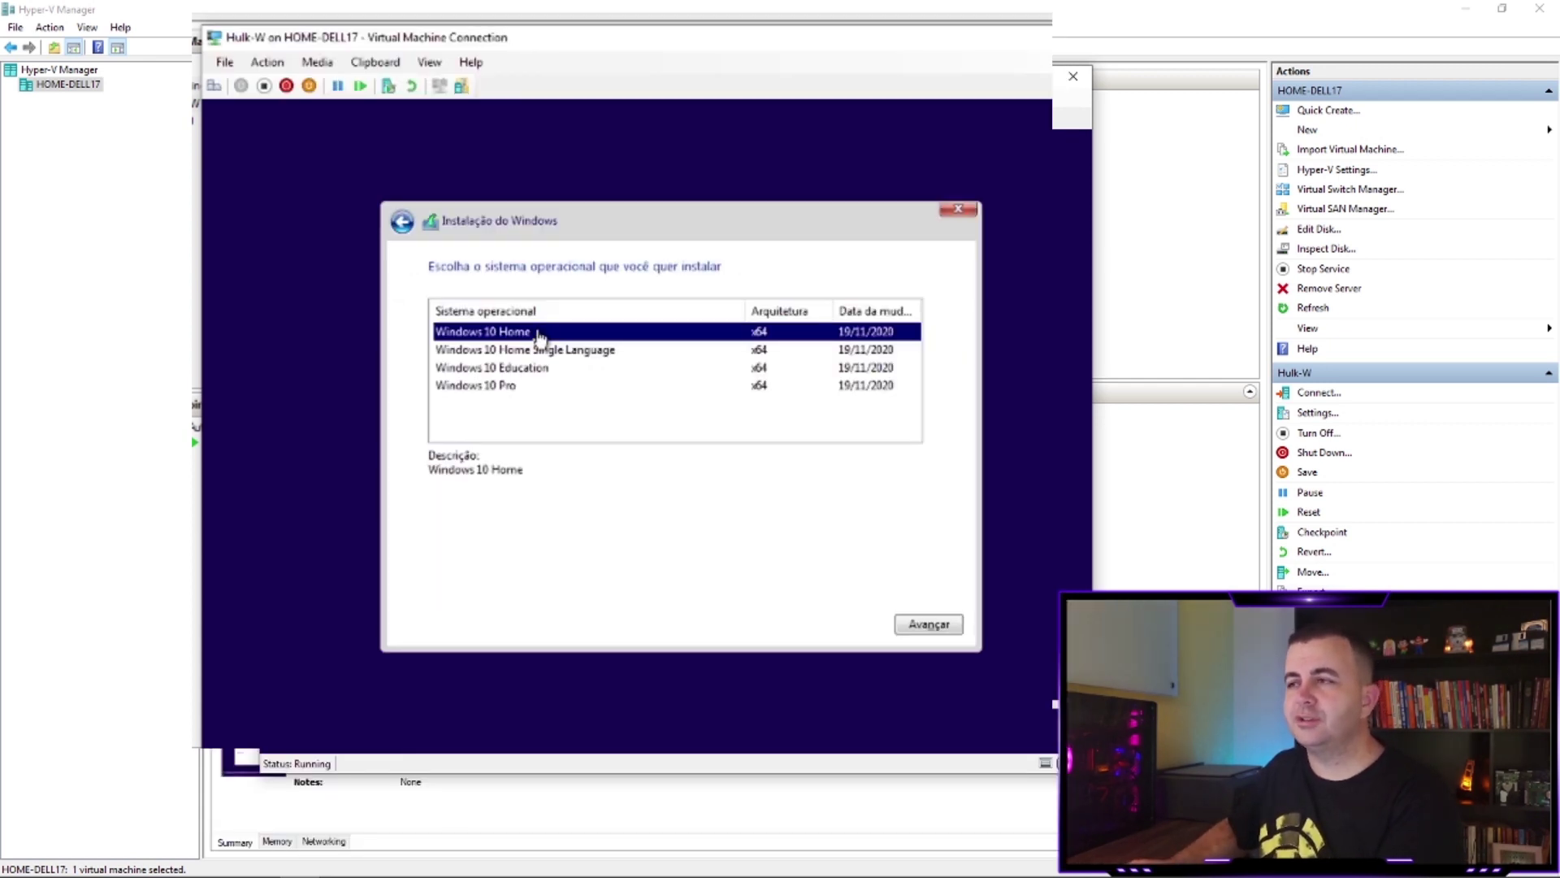
pyautogui.click(522, 389)
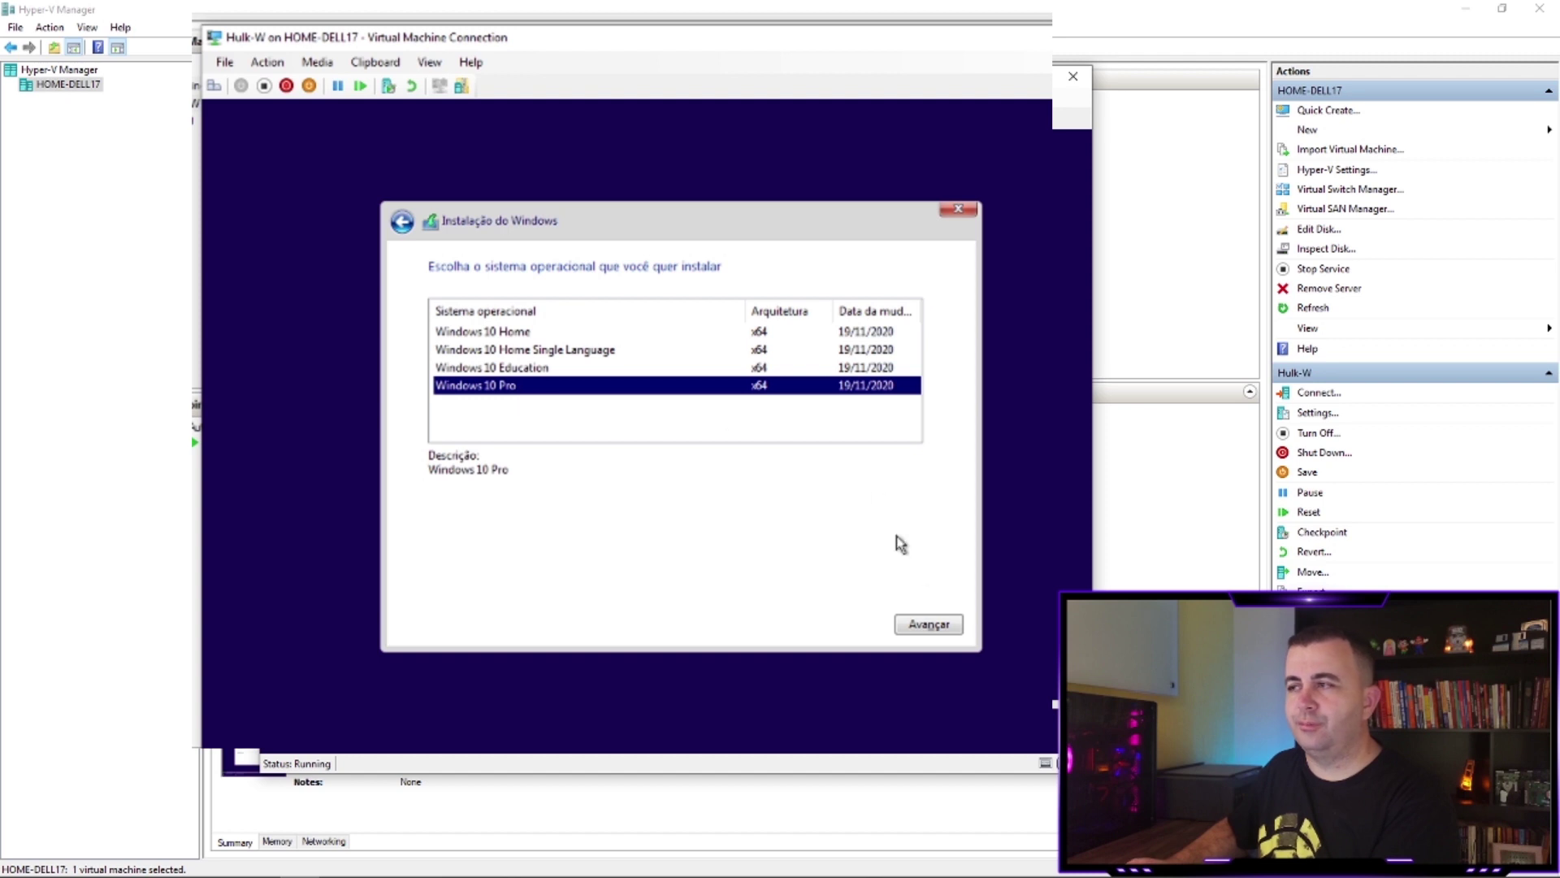
pyautogui.click(929, 623)
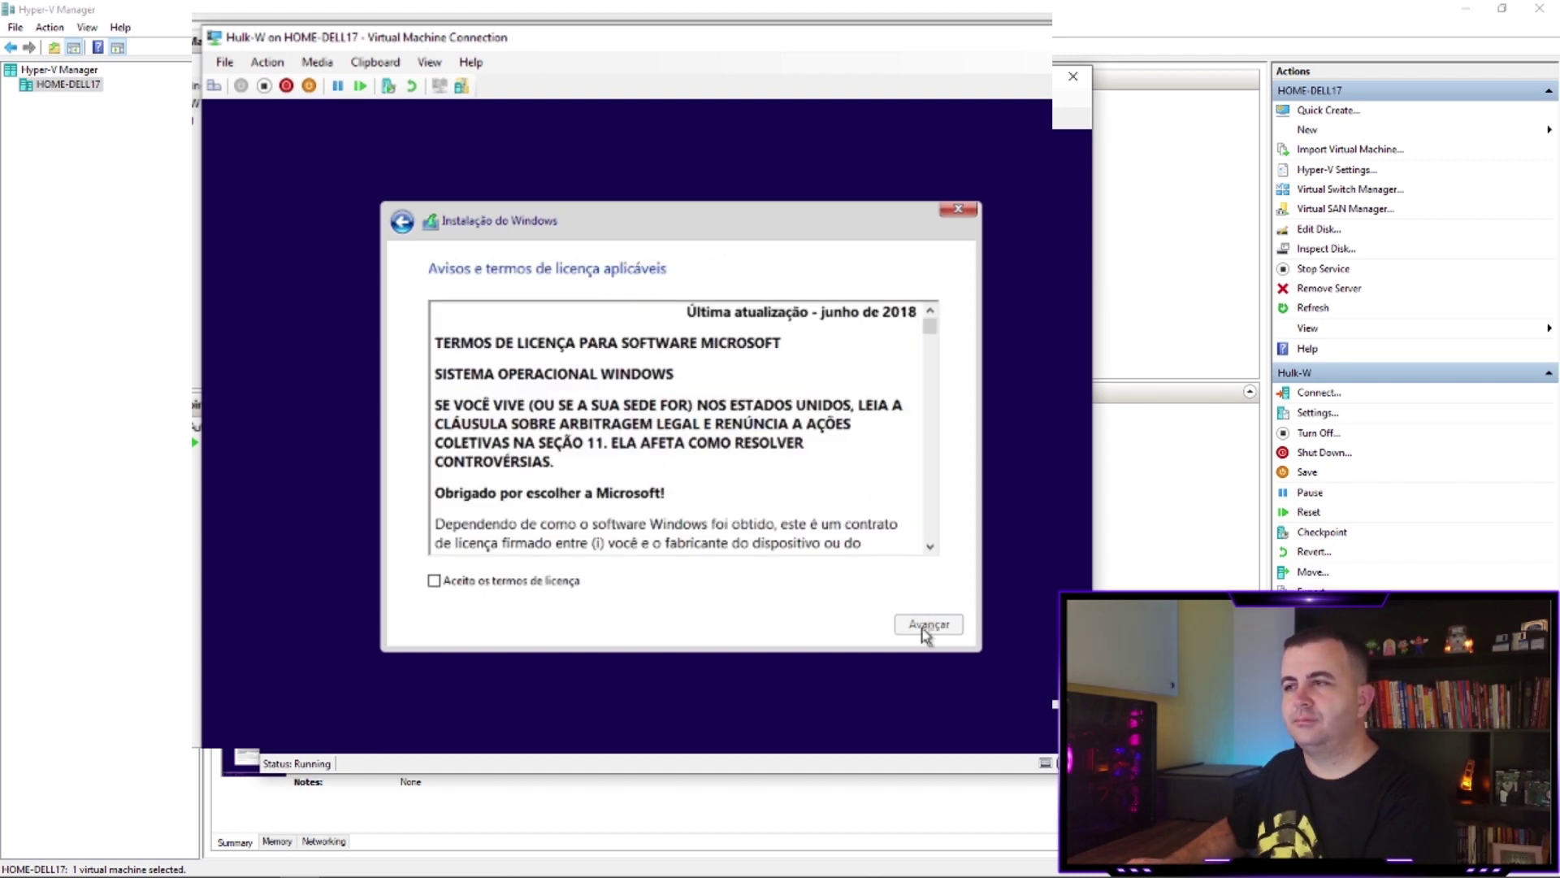
# - Accept the license terms and start a custom Windows installation on the unallocated space of drive 0
pyautogui.click(527, 582)
pyautogui.click(942, 624)
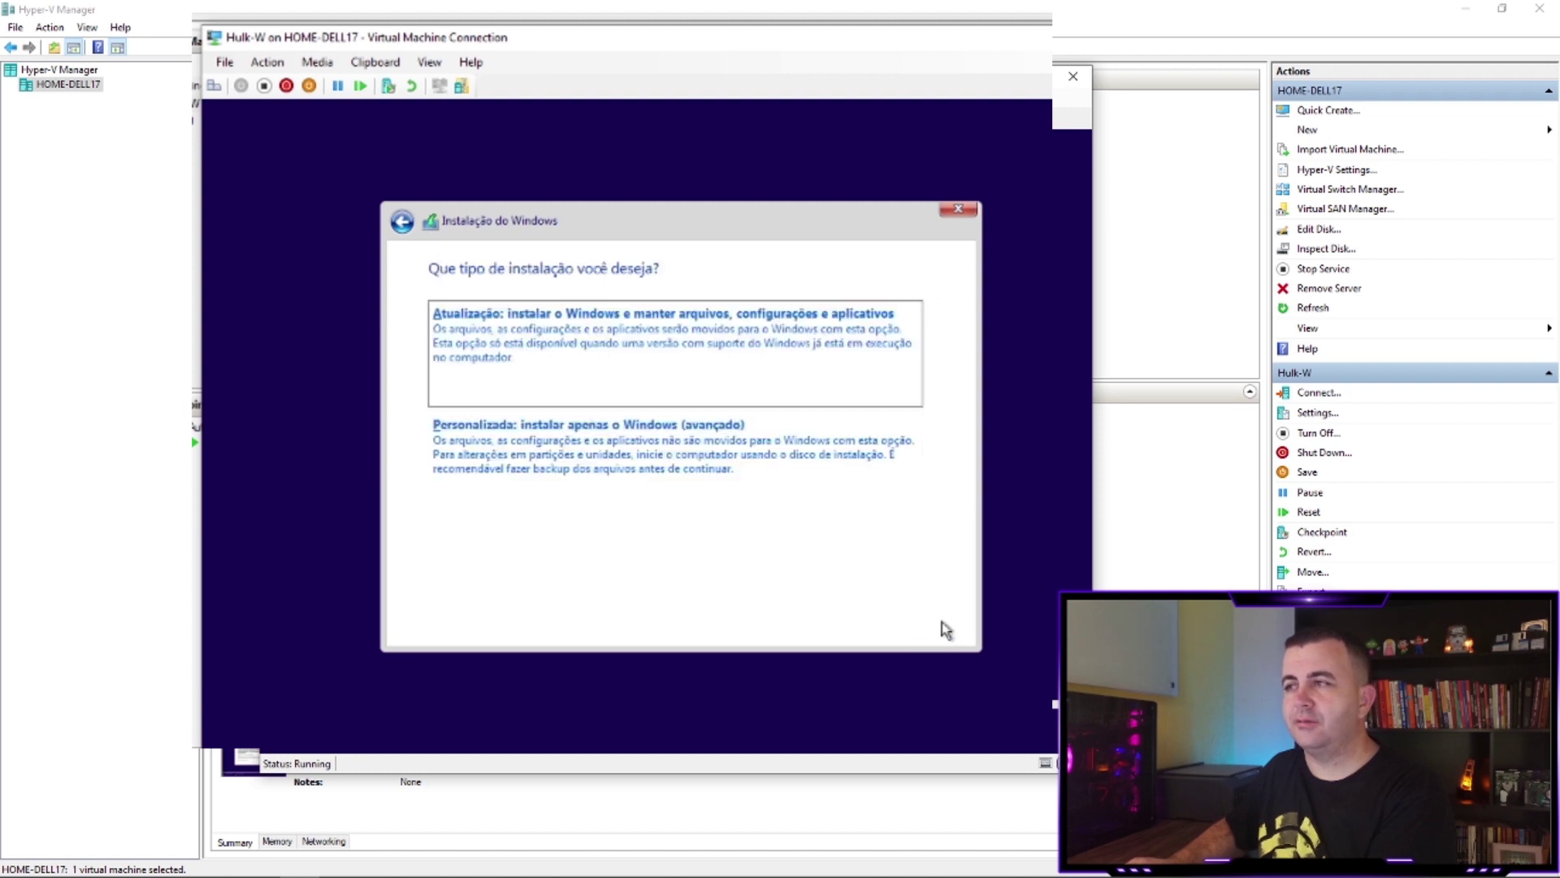
pyautogui.click(615, 478)
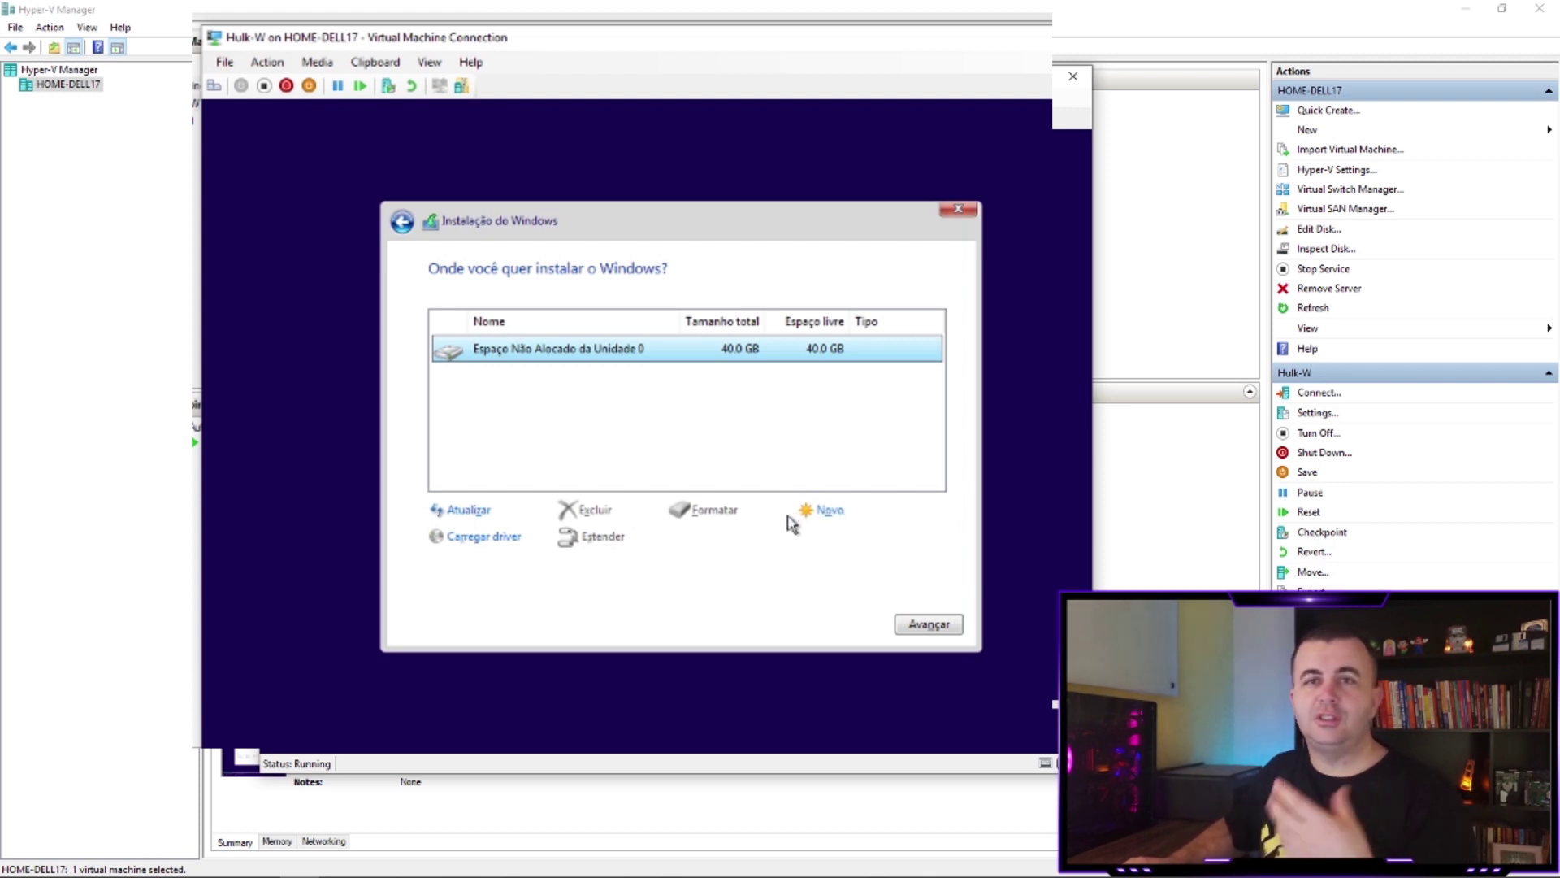
pyautogui.click(929, 624)
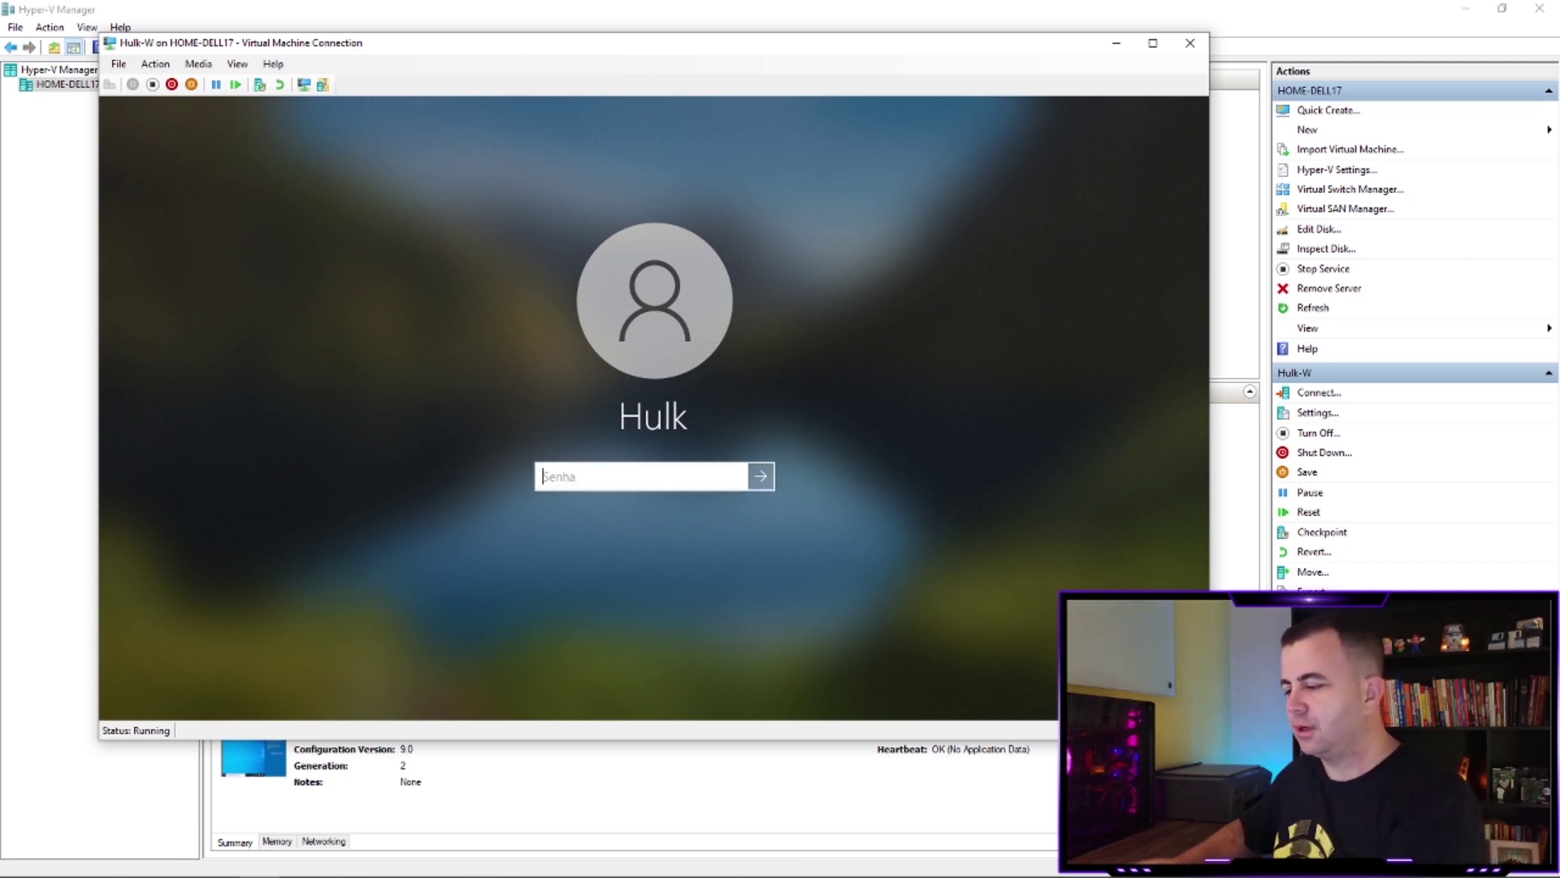
# - Sign in to the virtual machine's Windows with the account password and allow the computer to be discovered on the network
pyautogui.write('*****')
pyautogui.press('Return')
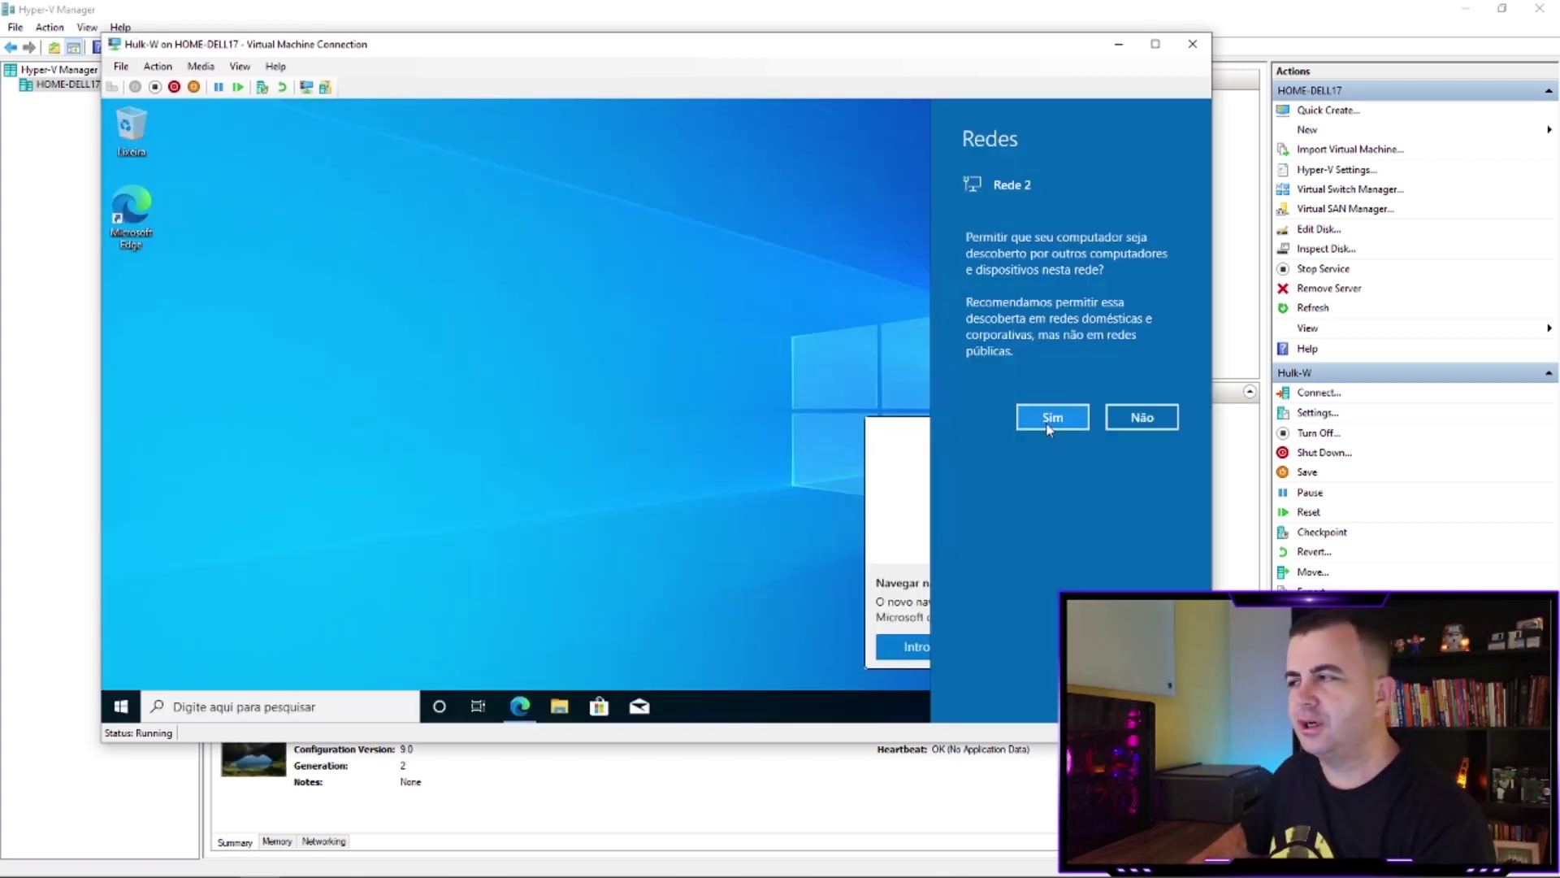
pyautogui.click(1048, 417)
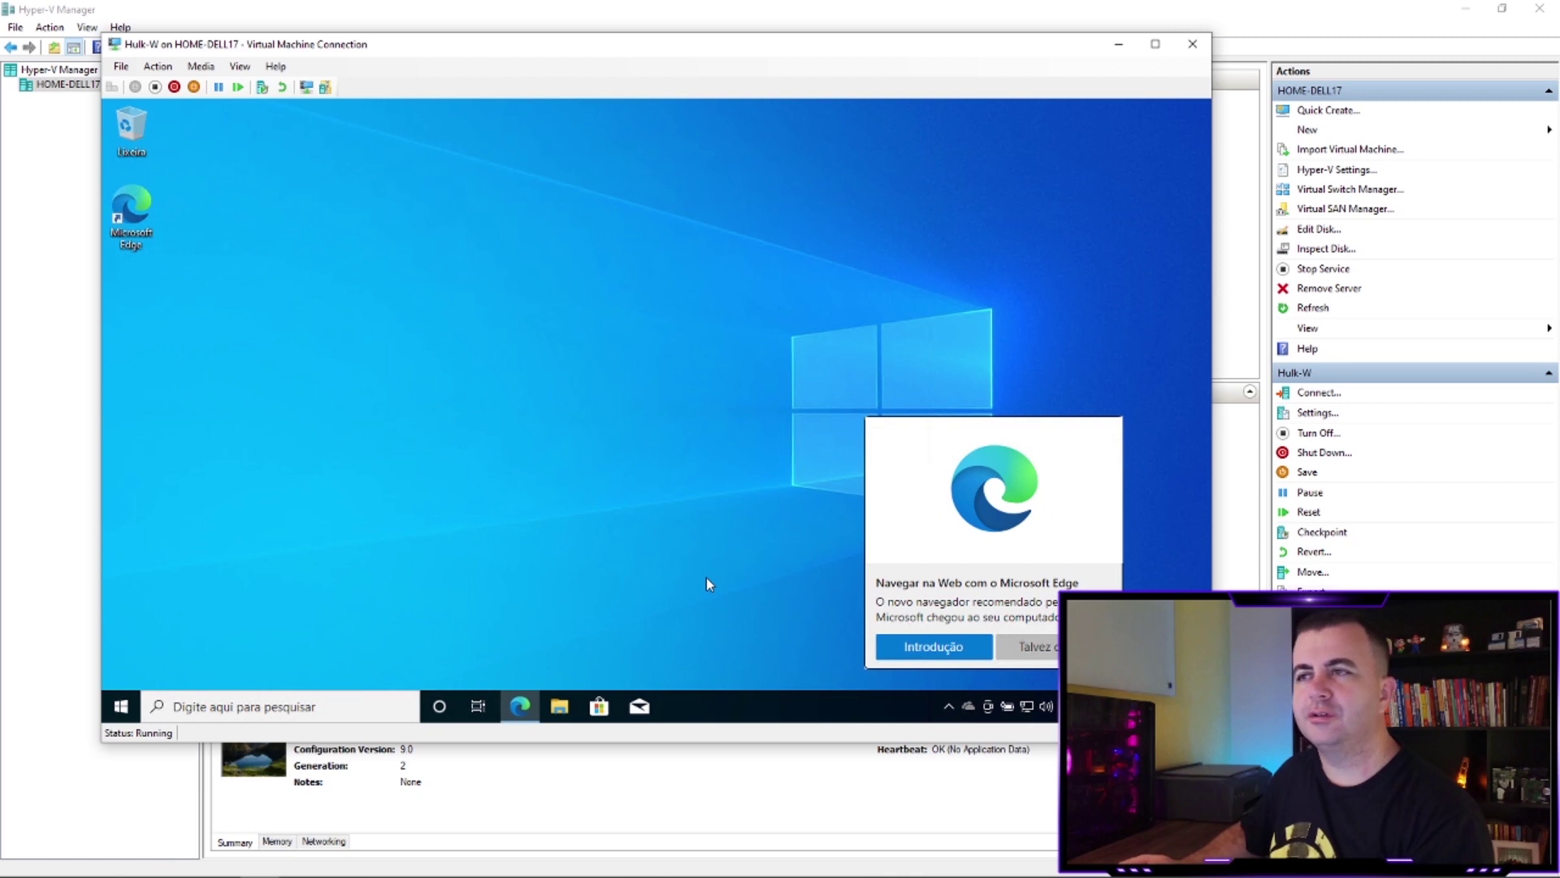
pyautogui.click(131, 712)
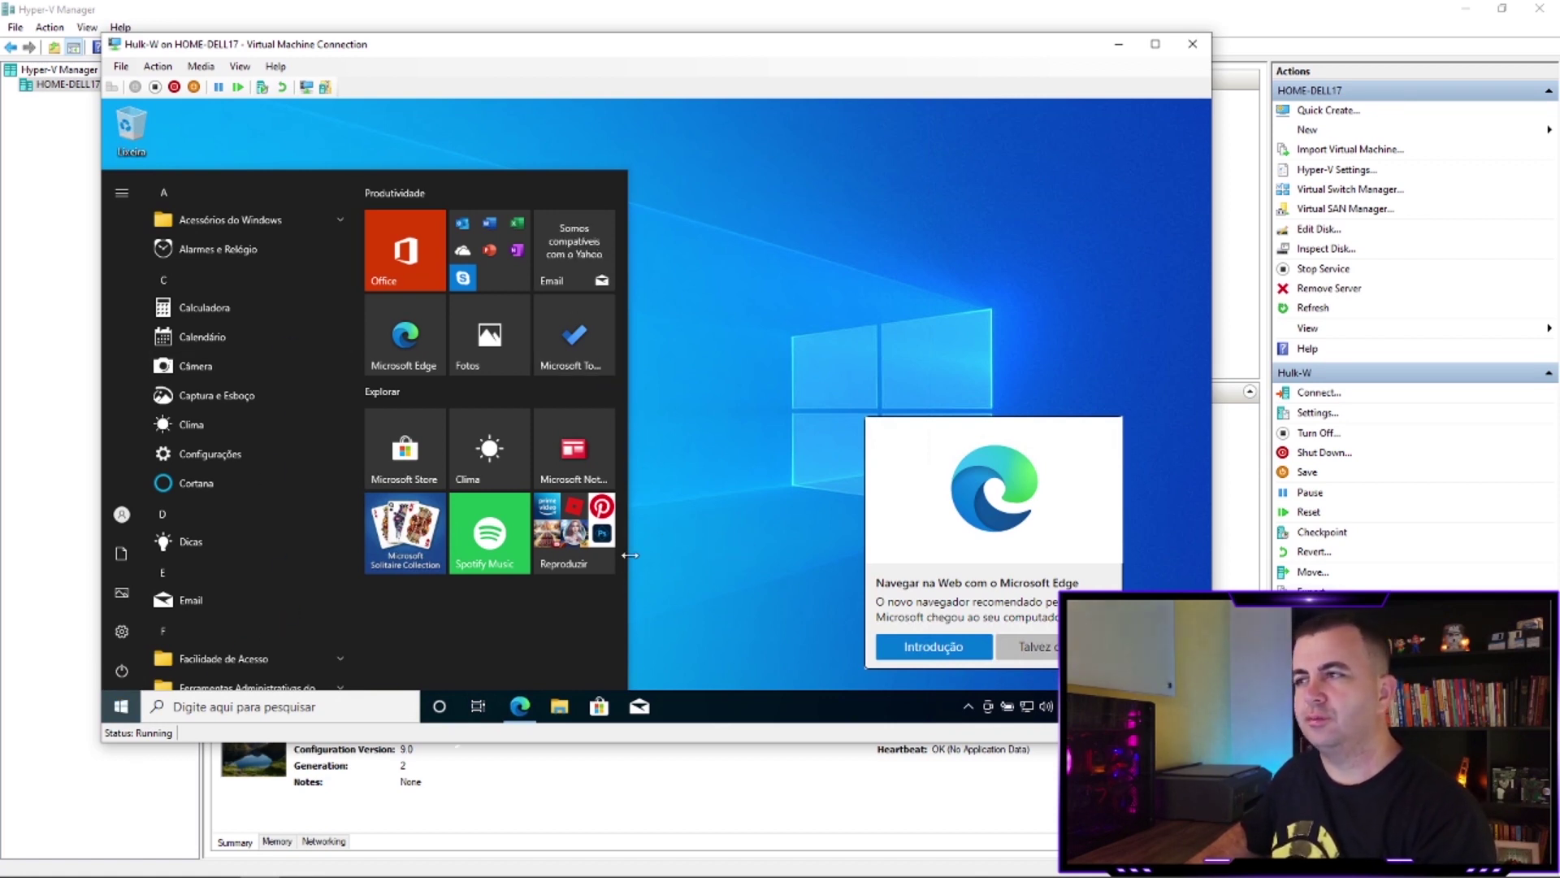
pyautogui.click(793, 366)
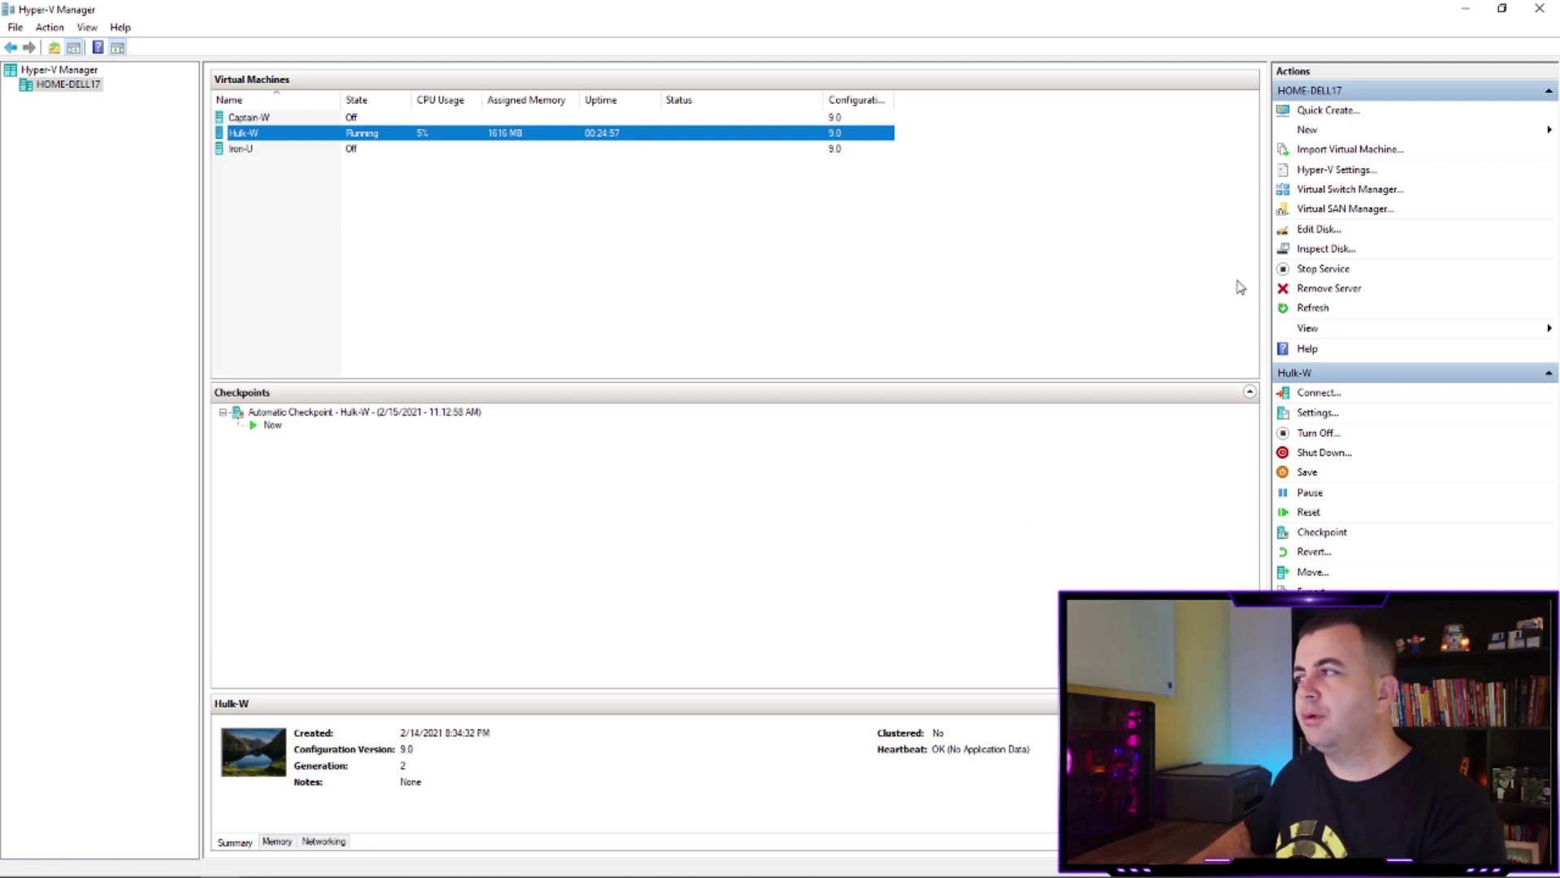
# - Start a new virtual machine named Spider-U and enable storing it in a different location, keeping D:\Virtual Machines\
pyautogui.click(1308, 129)
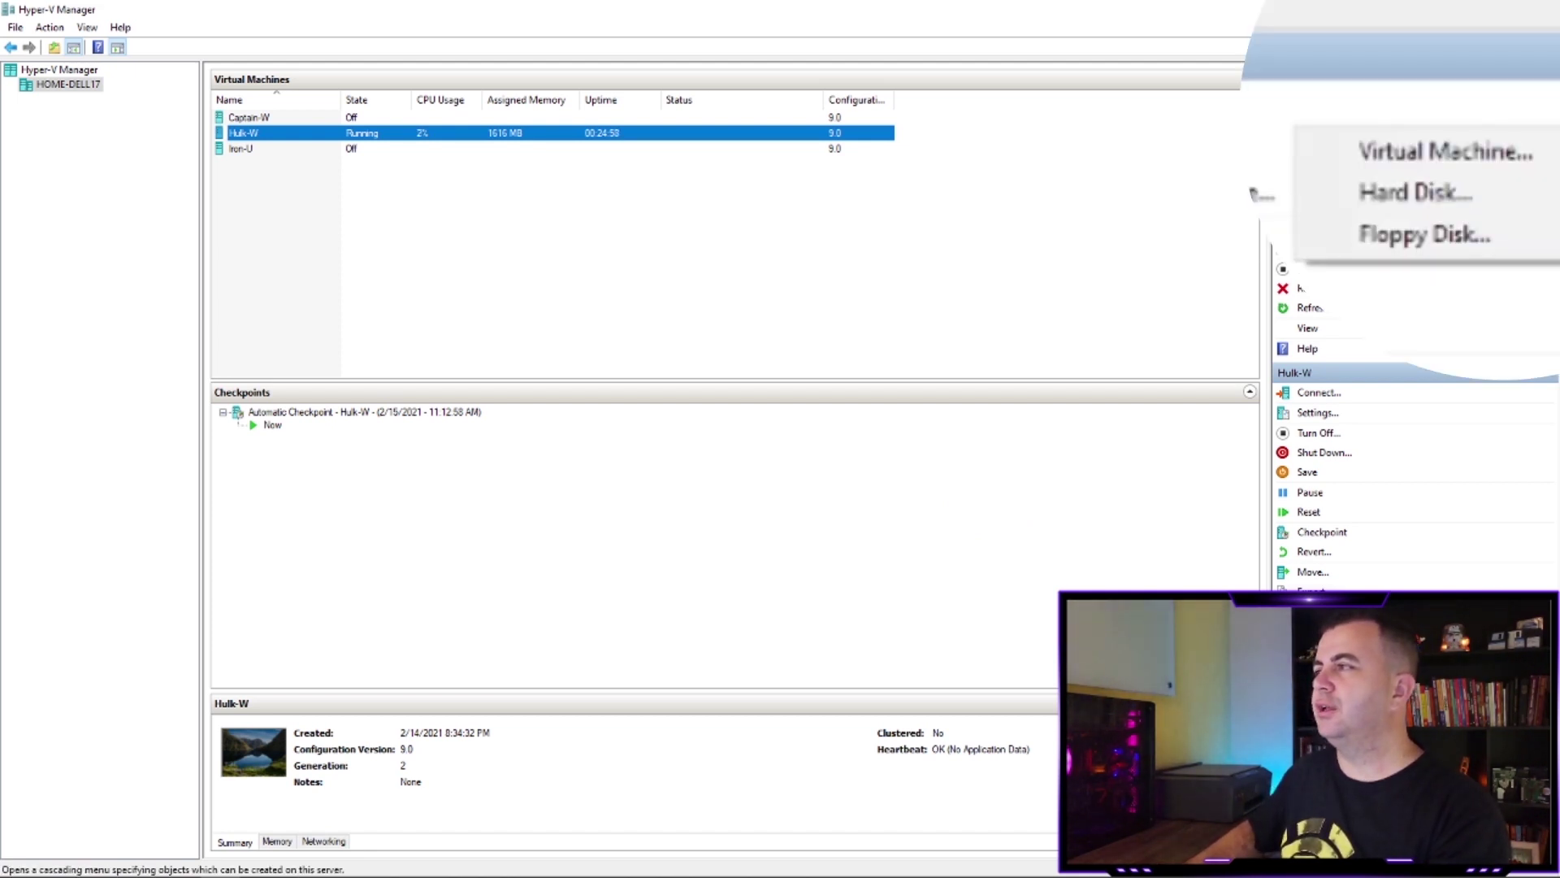
pyautogui.click(1422, 152)
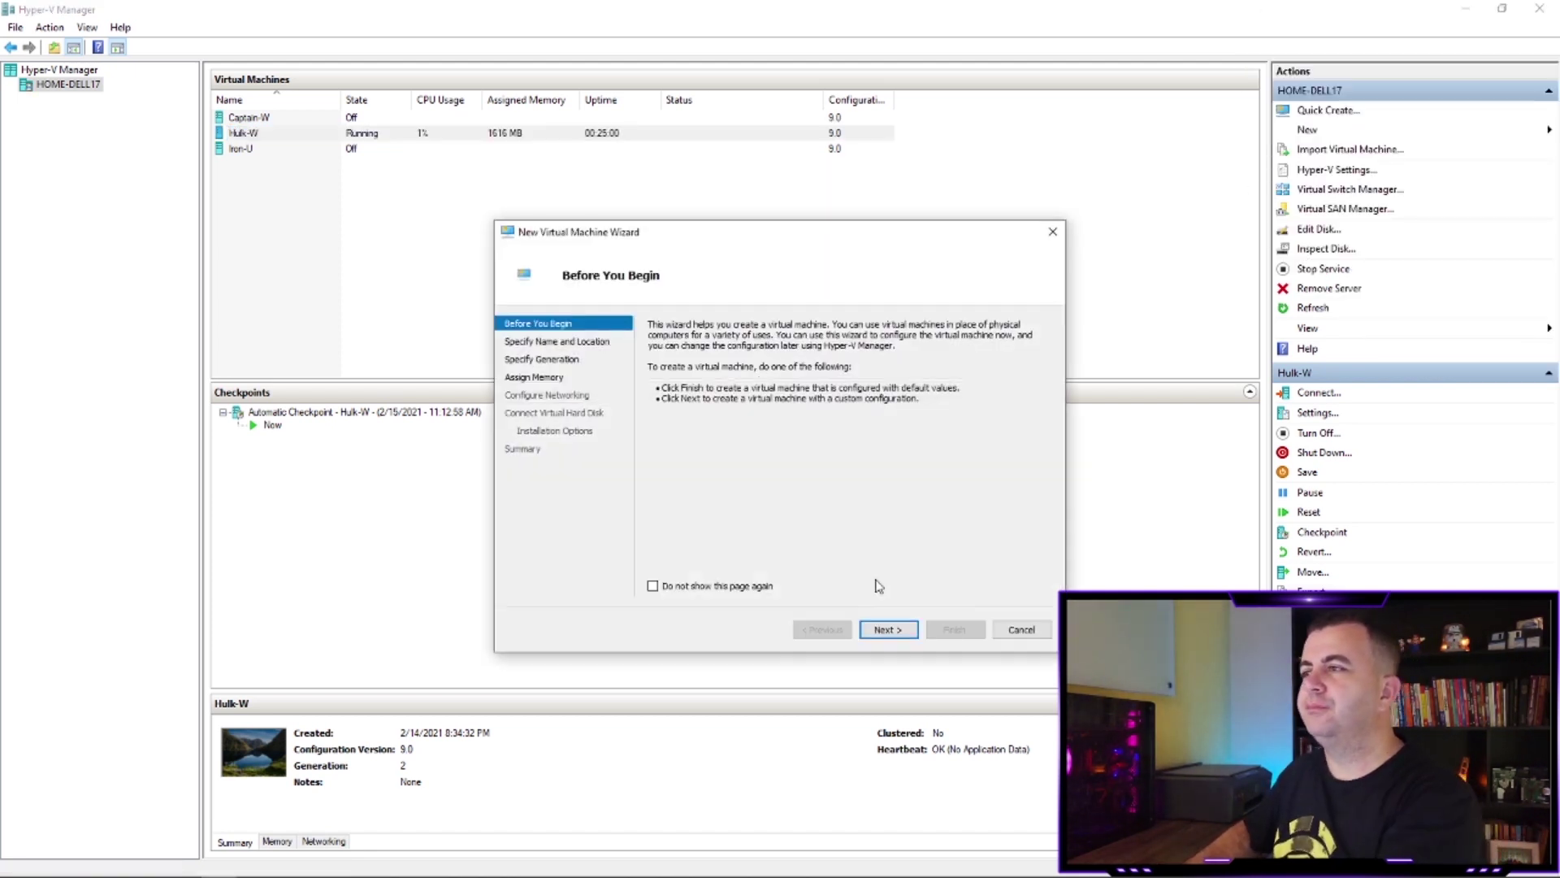
pyautogui.click(889, 630)
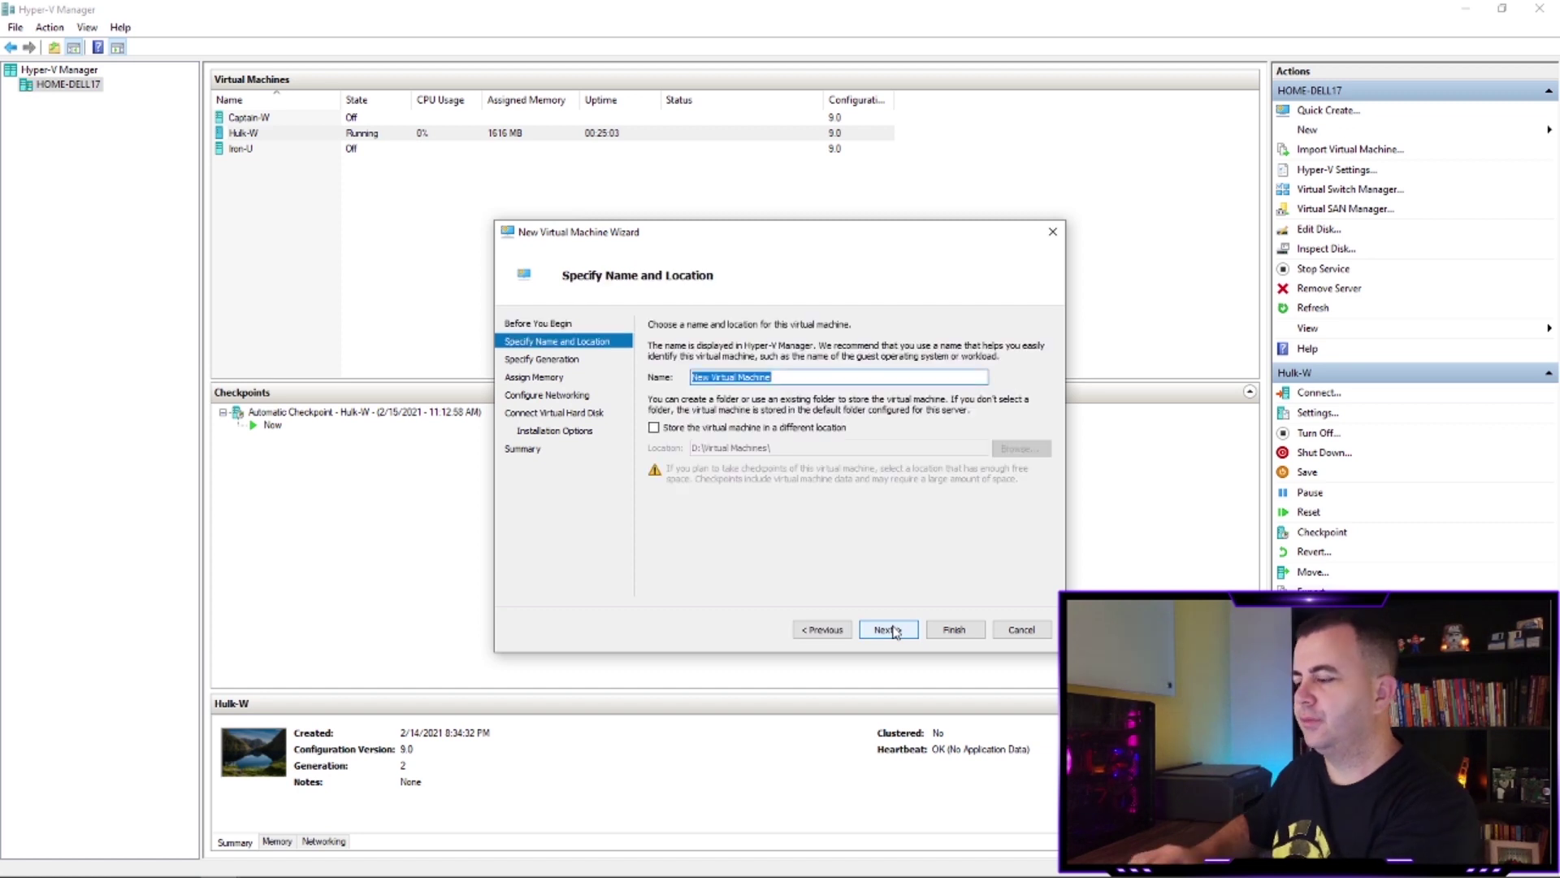
pyautogui.write('Spider-U')
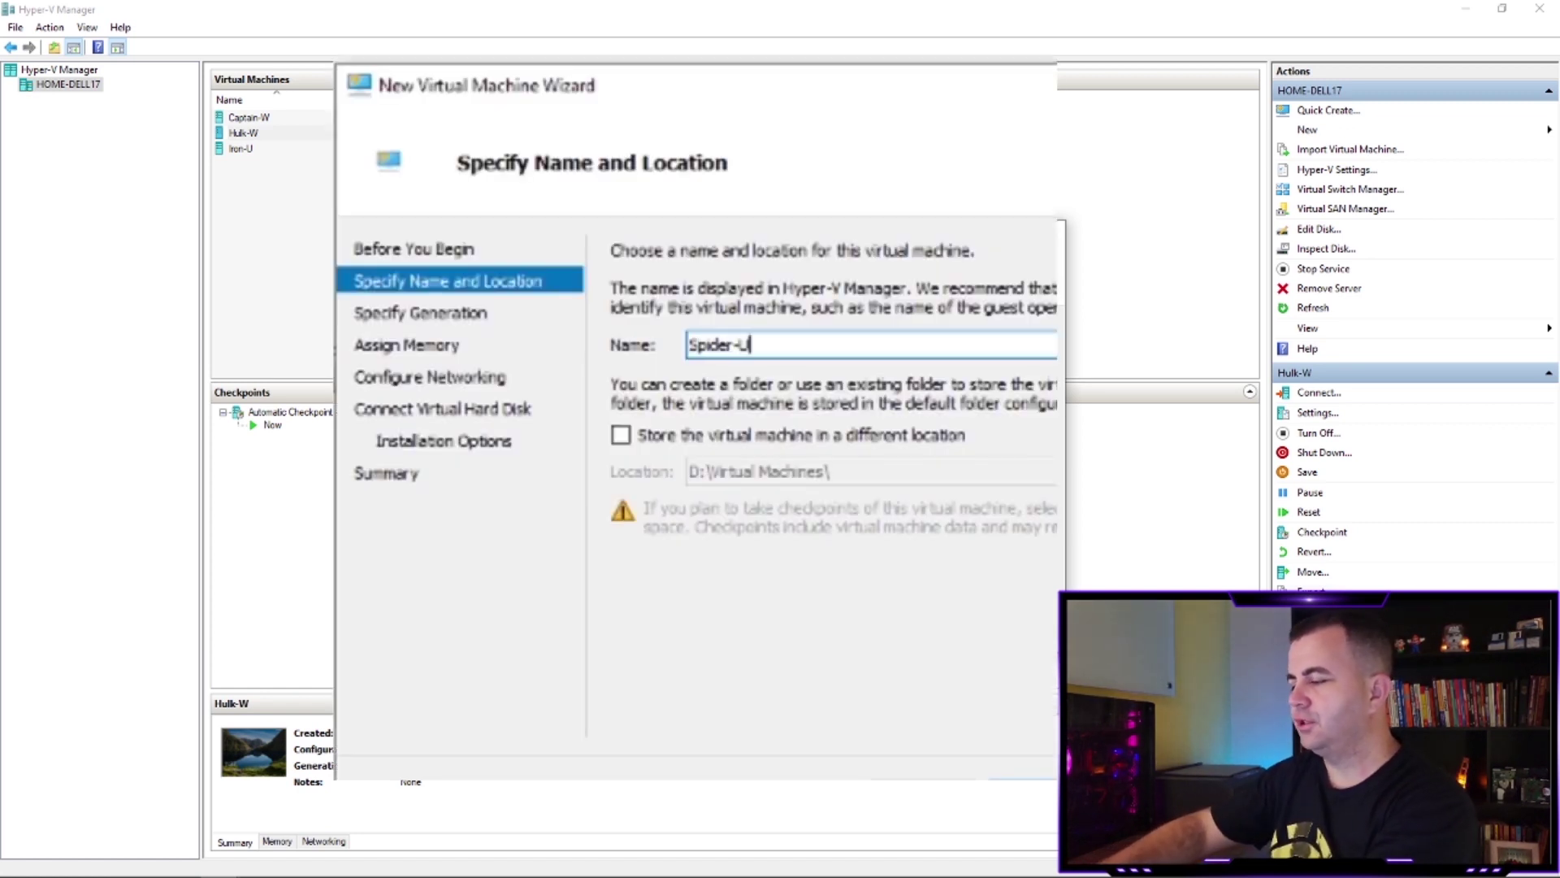
pyautogui.click(667, 443)
pyautogui.press('Return')
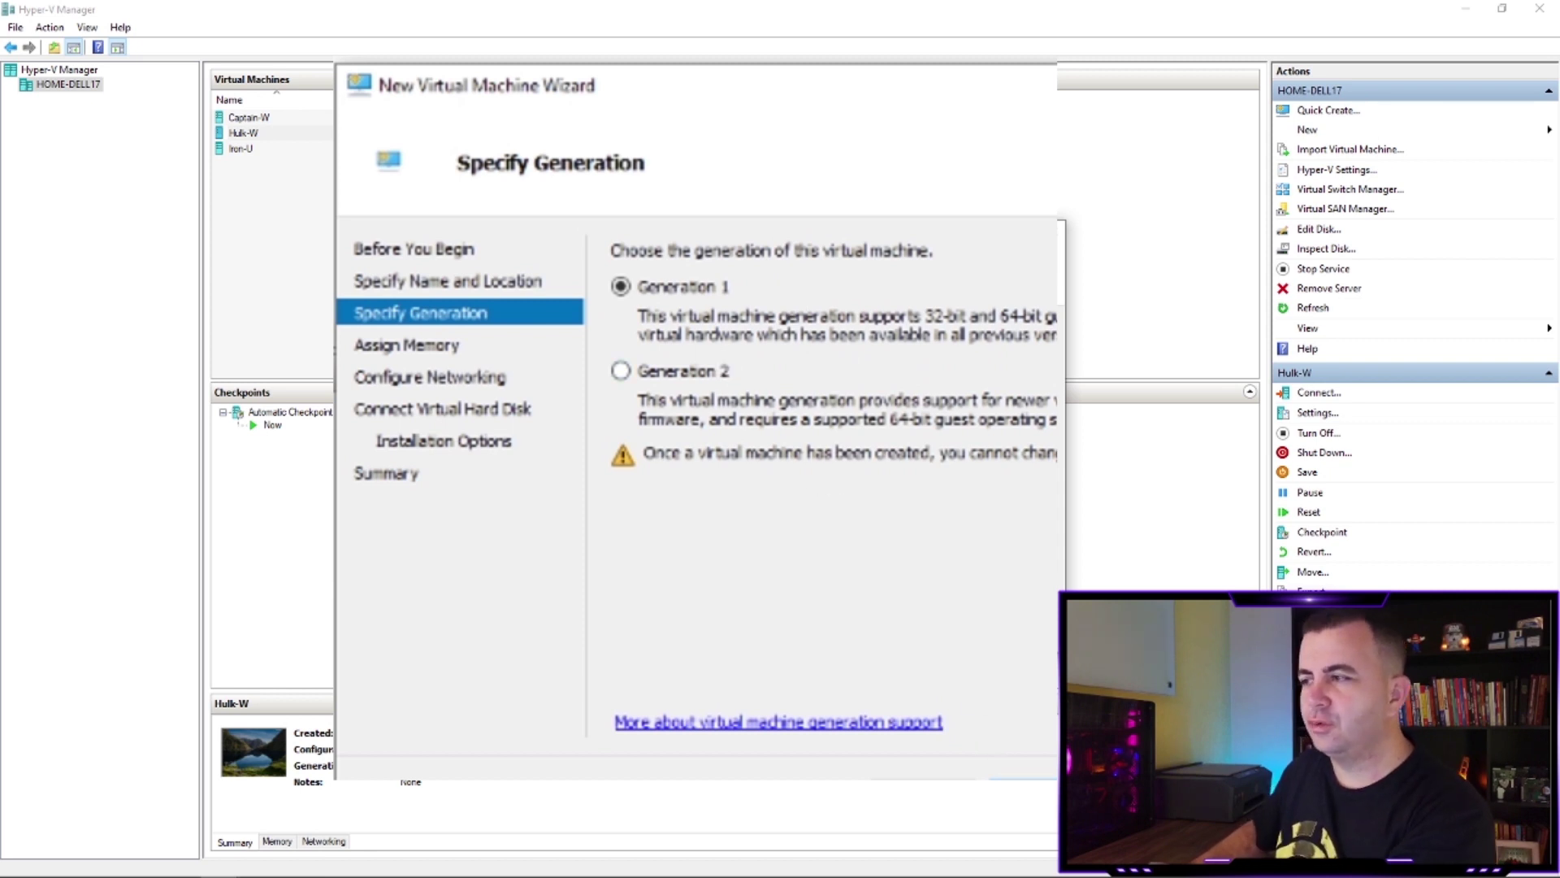
# - Keep Generation 1 for the Spider-U virtual machine and set its startup memory to 2048 MB
pyautogui.click(1022, 776)
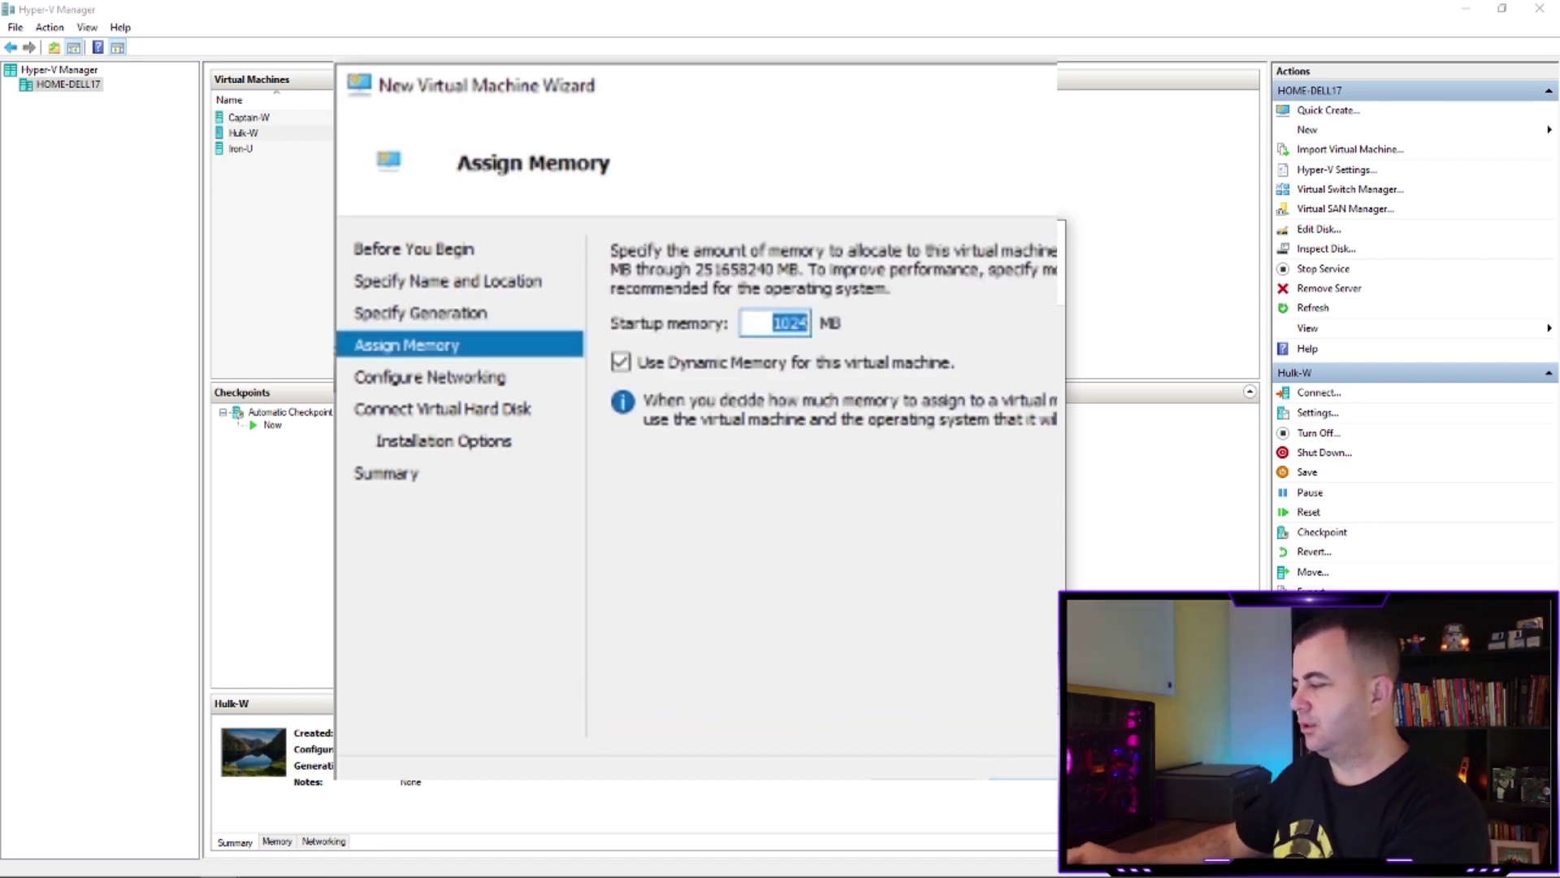
pyautogui.write('2048')
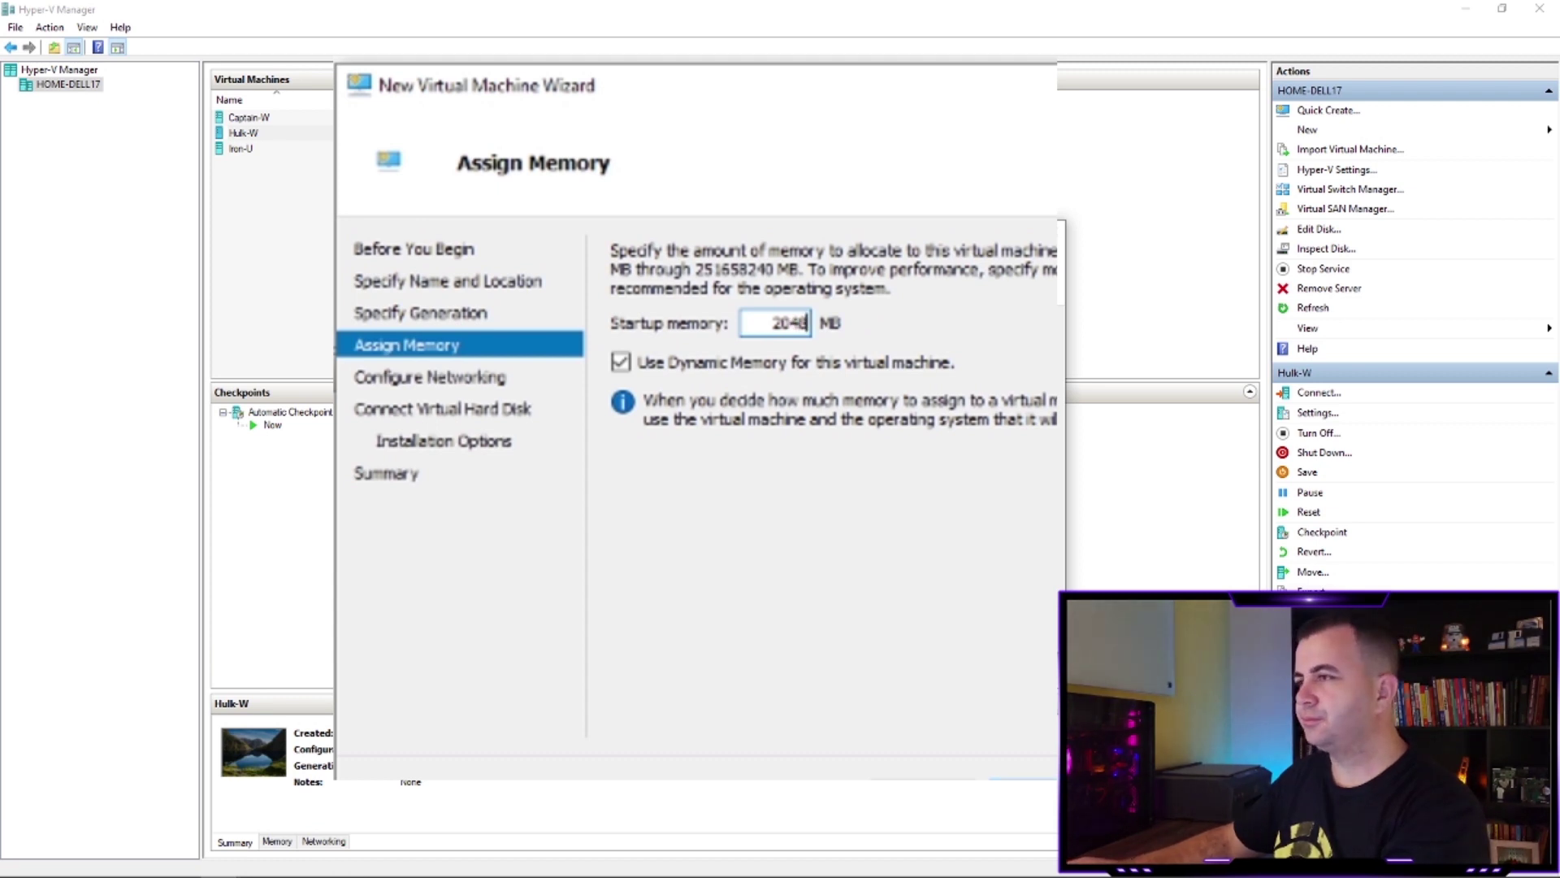
pyautogui.press('Return')
# - Connect Spider-U's network adapter to Default Switch and continue to the virtual hard disk settings
pyautogui.press('Down')
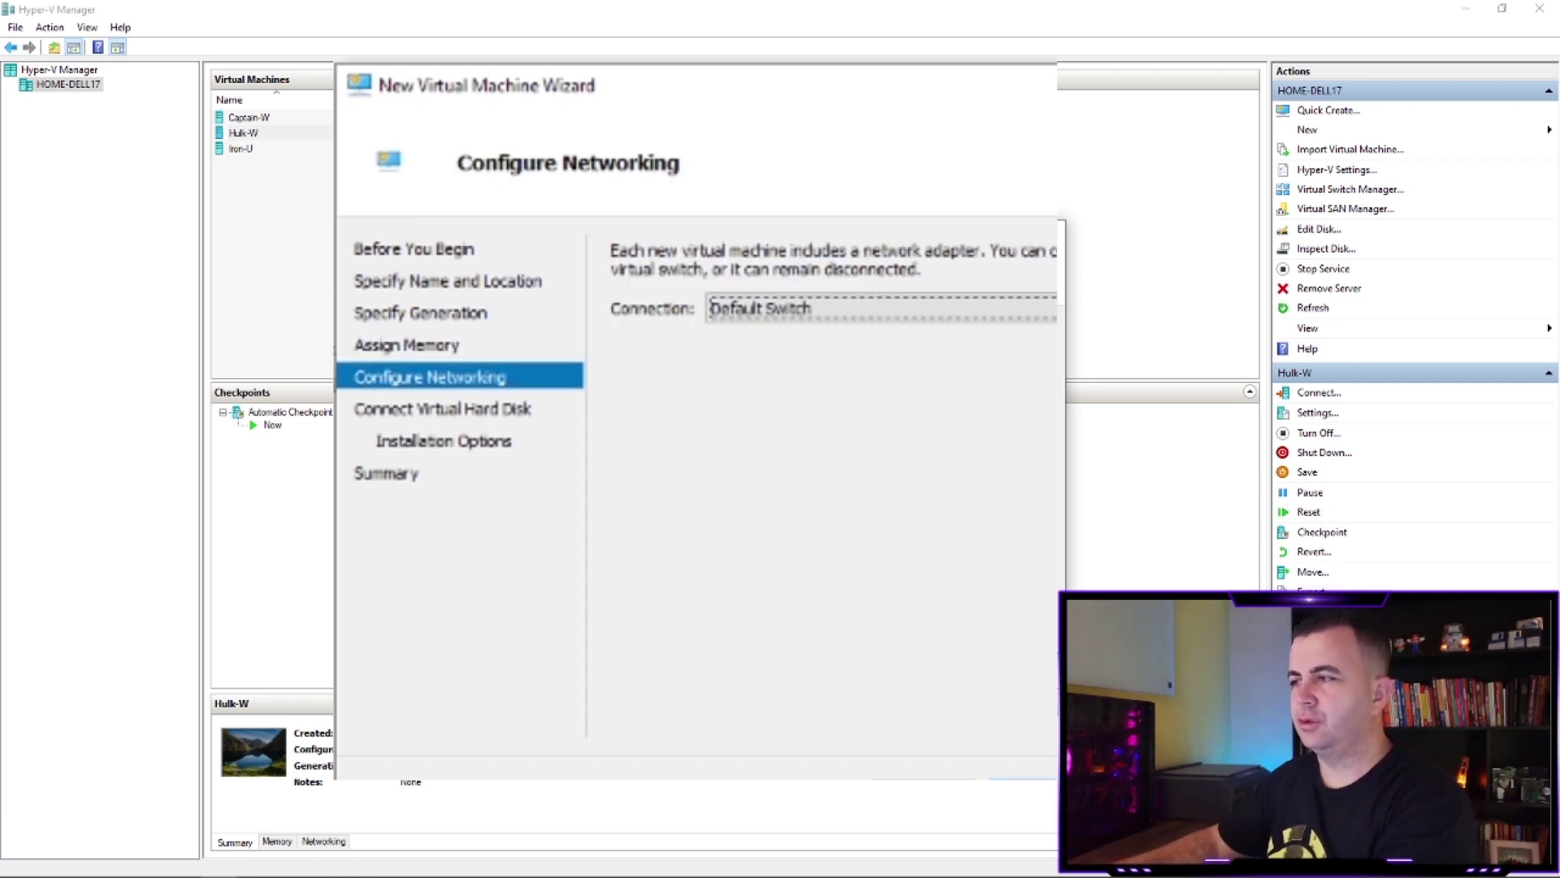
pyautogui.press('Return')
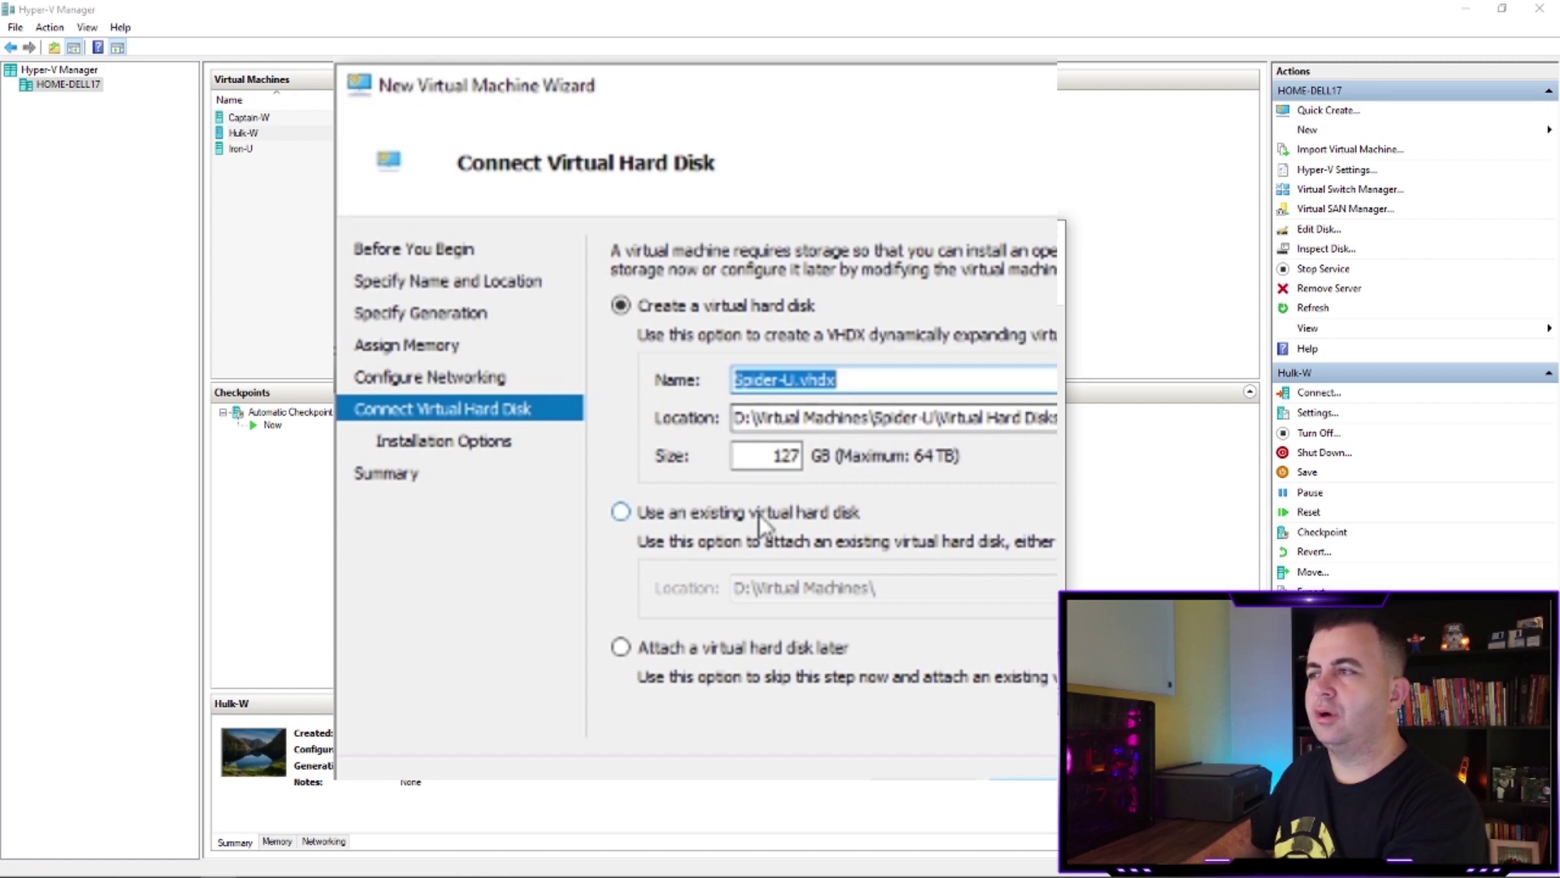
pyautogui.click(697, 514)
pyautogui.click(727, 650)
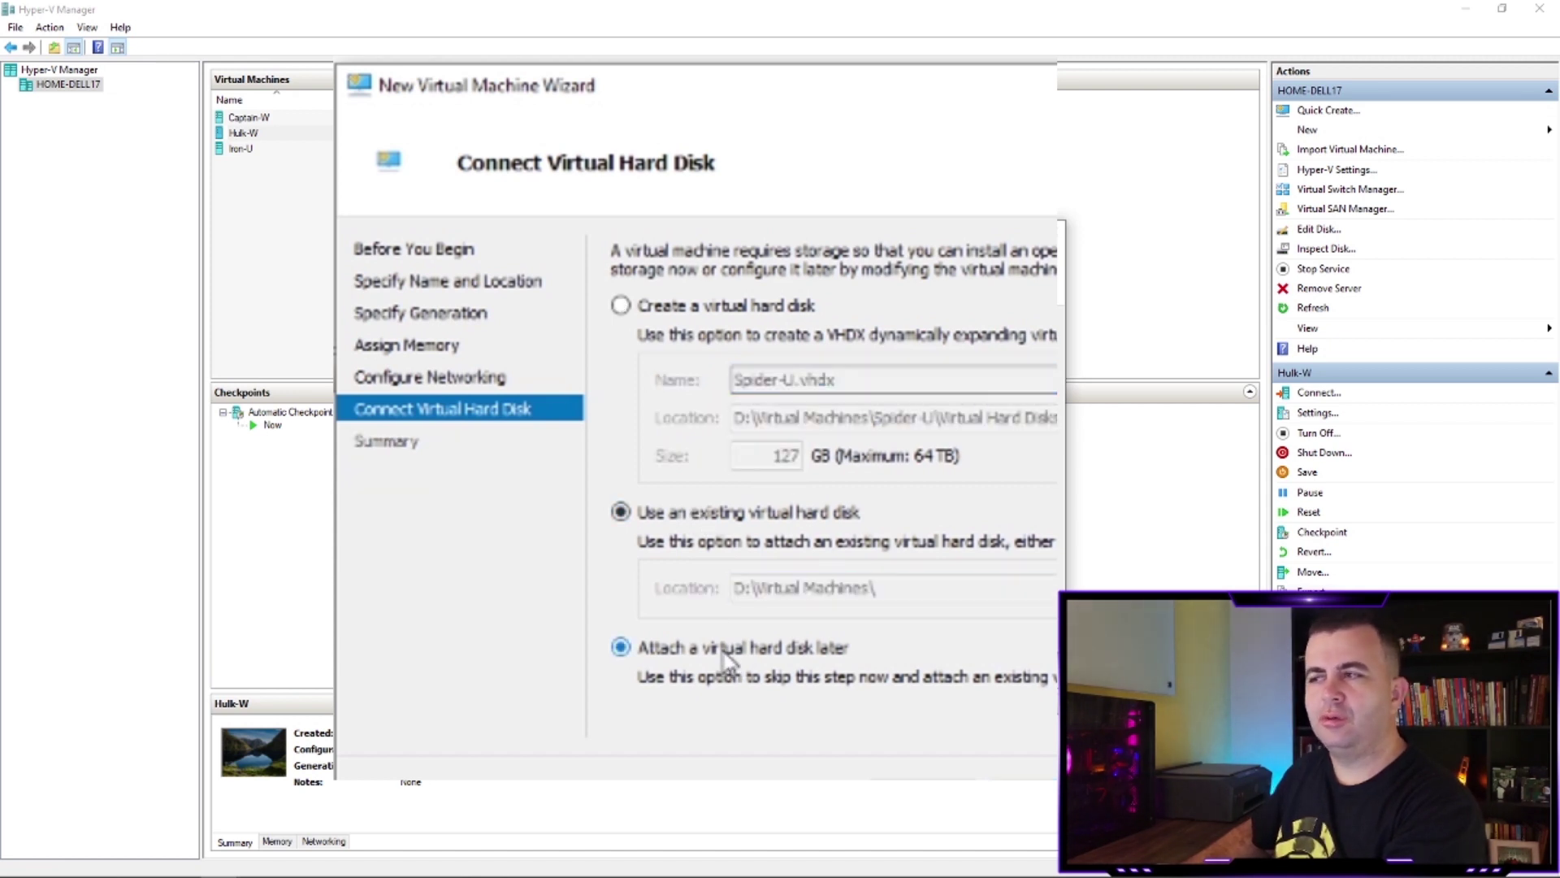
pyautogui.click(740, 307)
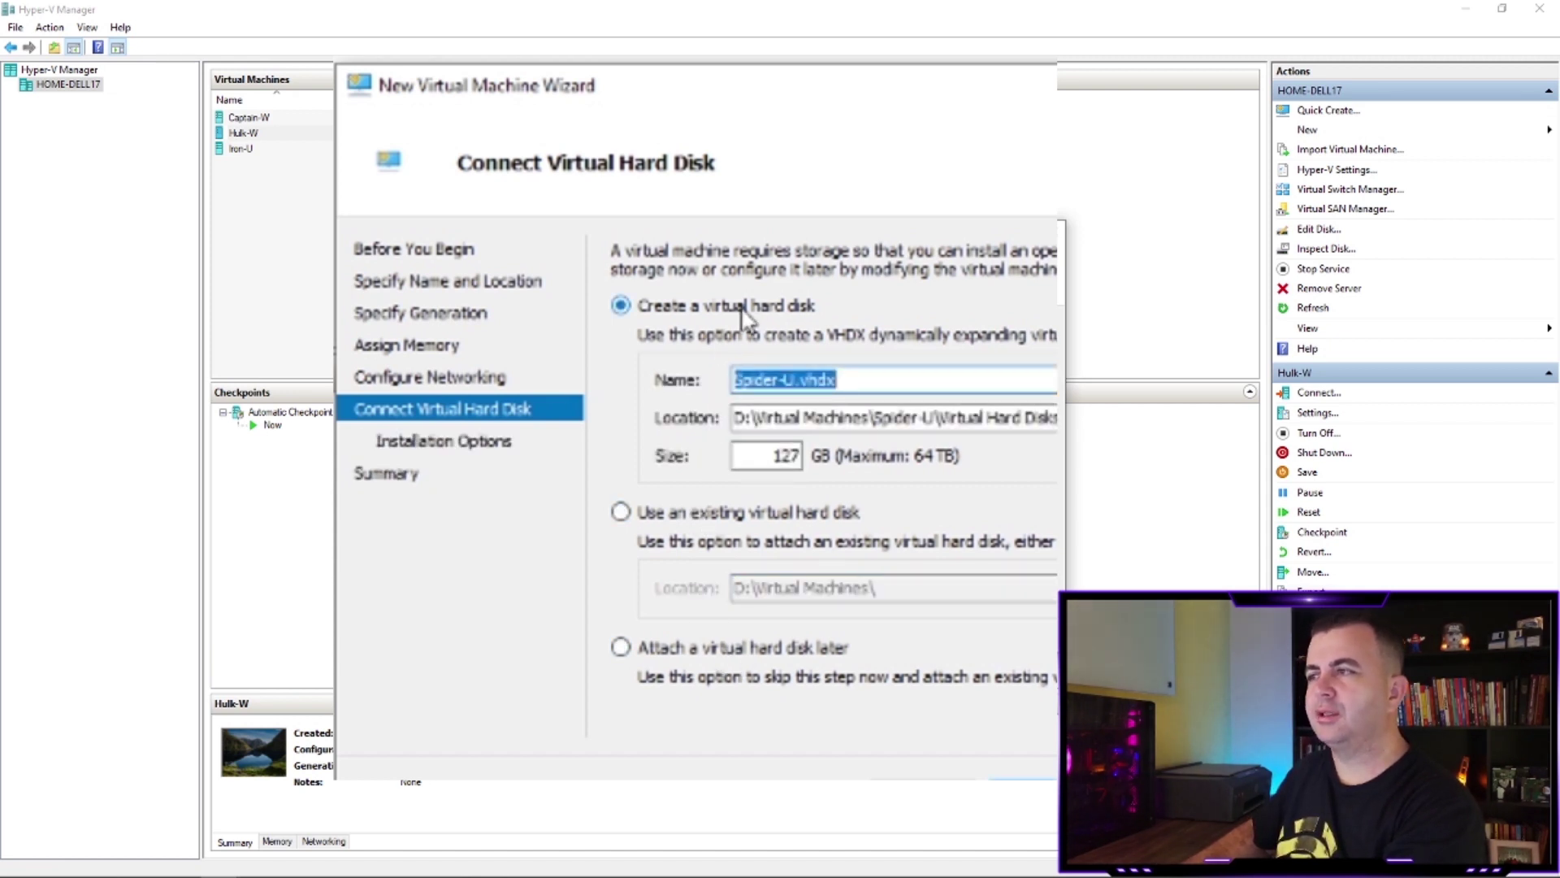
# - Set the size of the new virtual hard disk Spider-U.vhdx to 40 GB
pyautogui.doubleClick(781, 456)
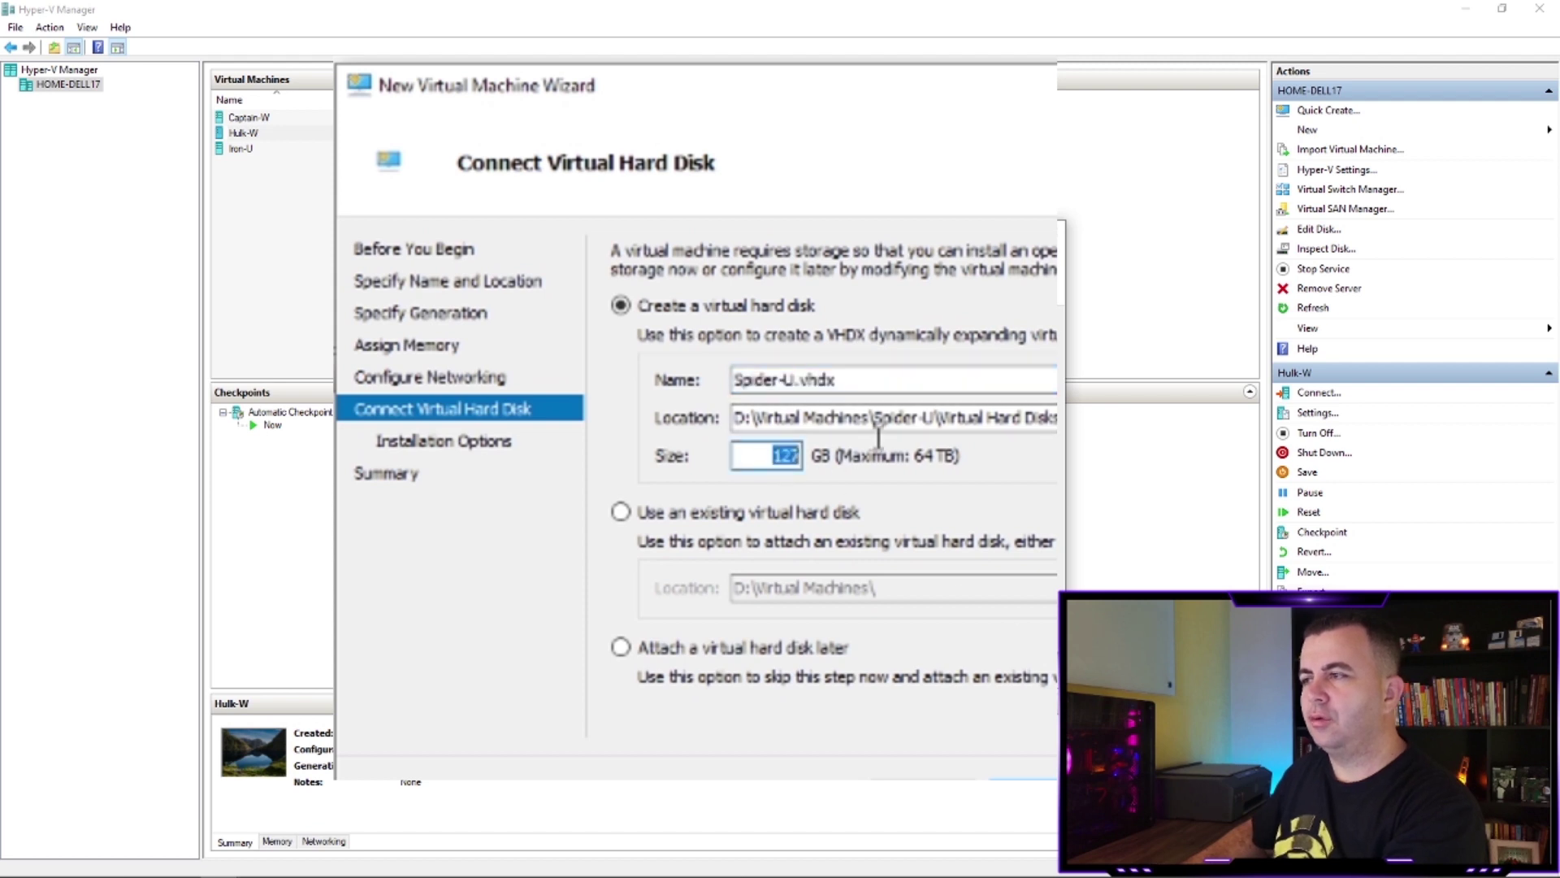
pyautogui.write('40')
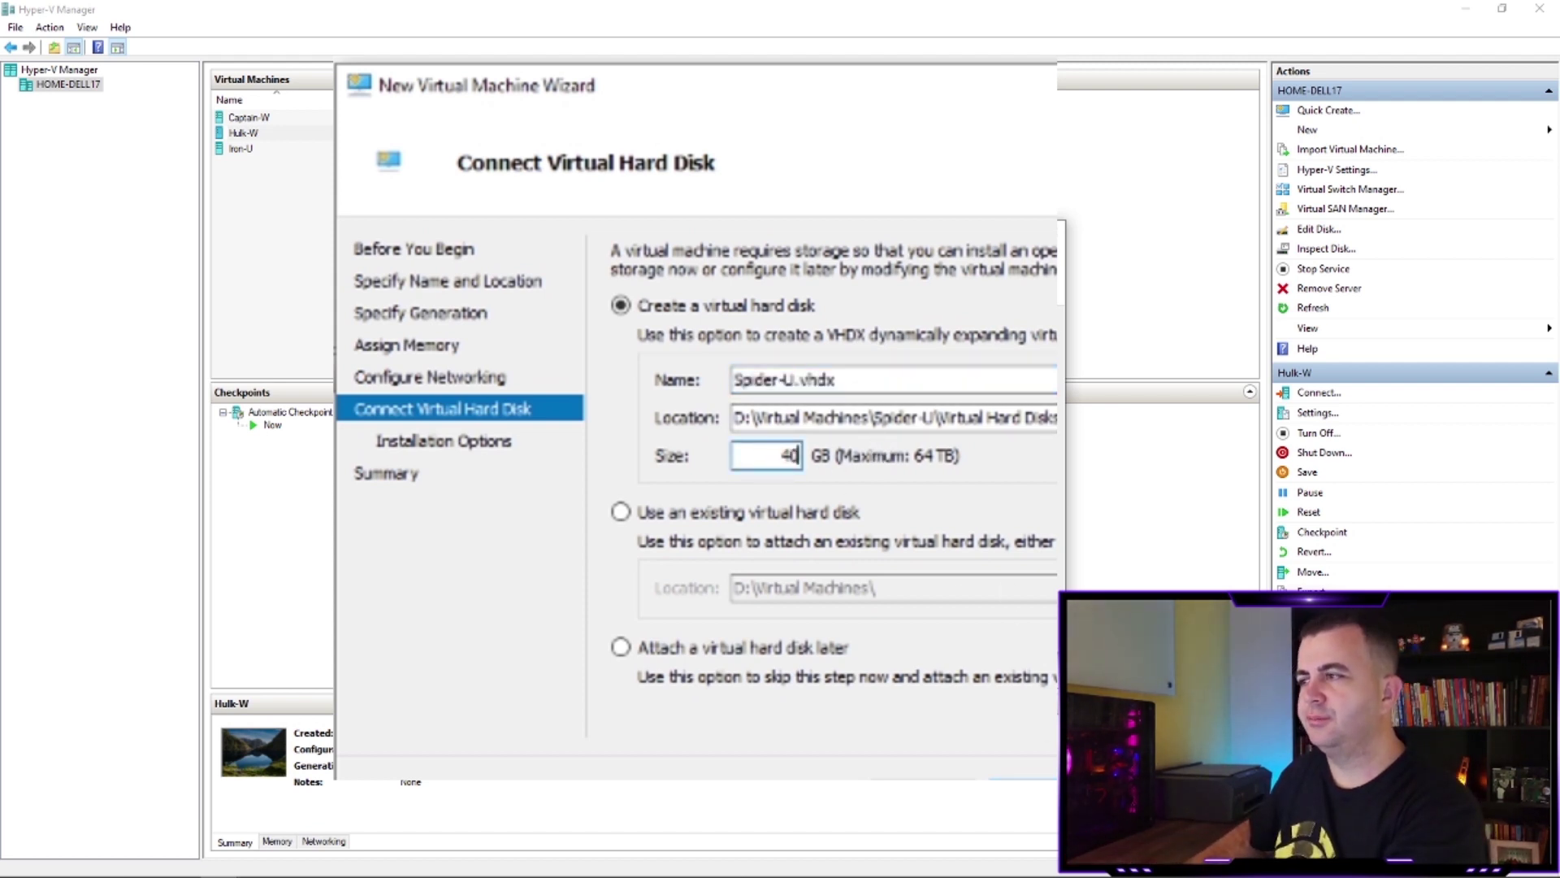
# - Set Spider-U to install its operating system from a bootable ISO image file and finish creating the virtual machine
pyautogui.press('Return')
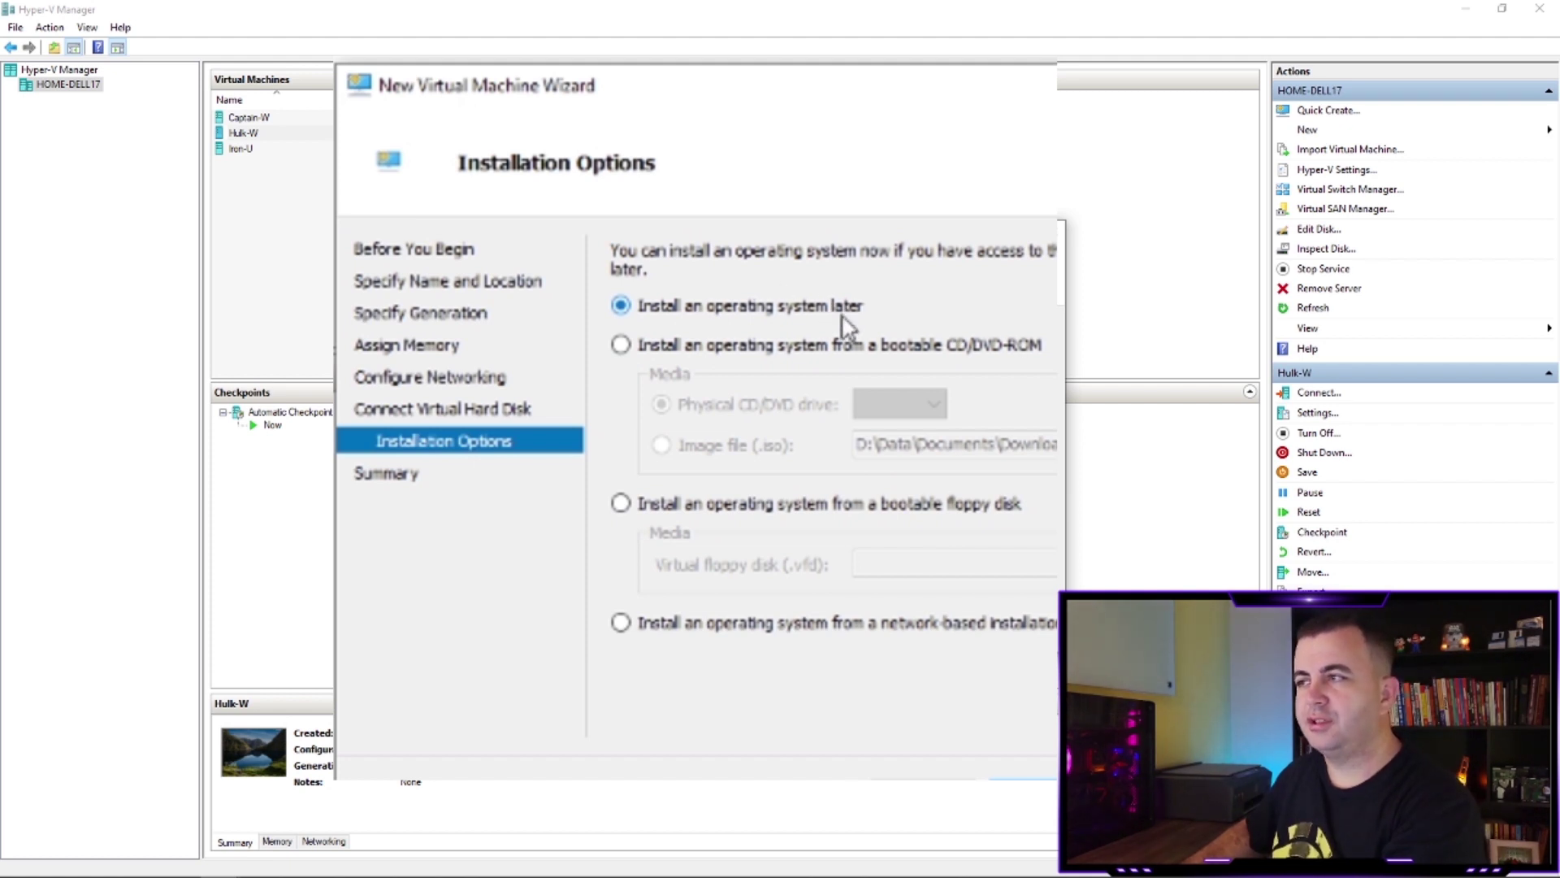
pyautogui.click(622, 351)
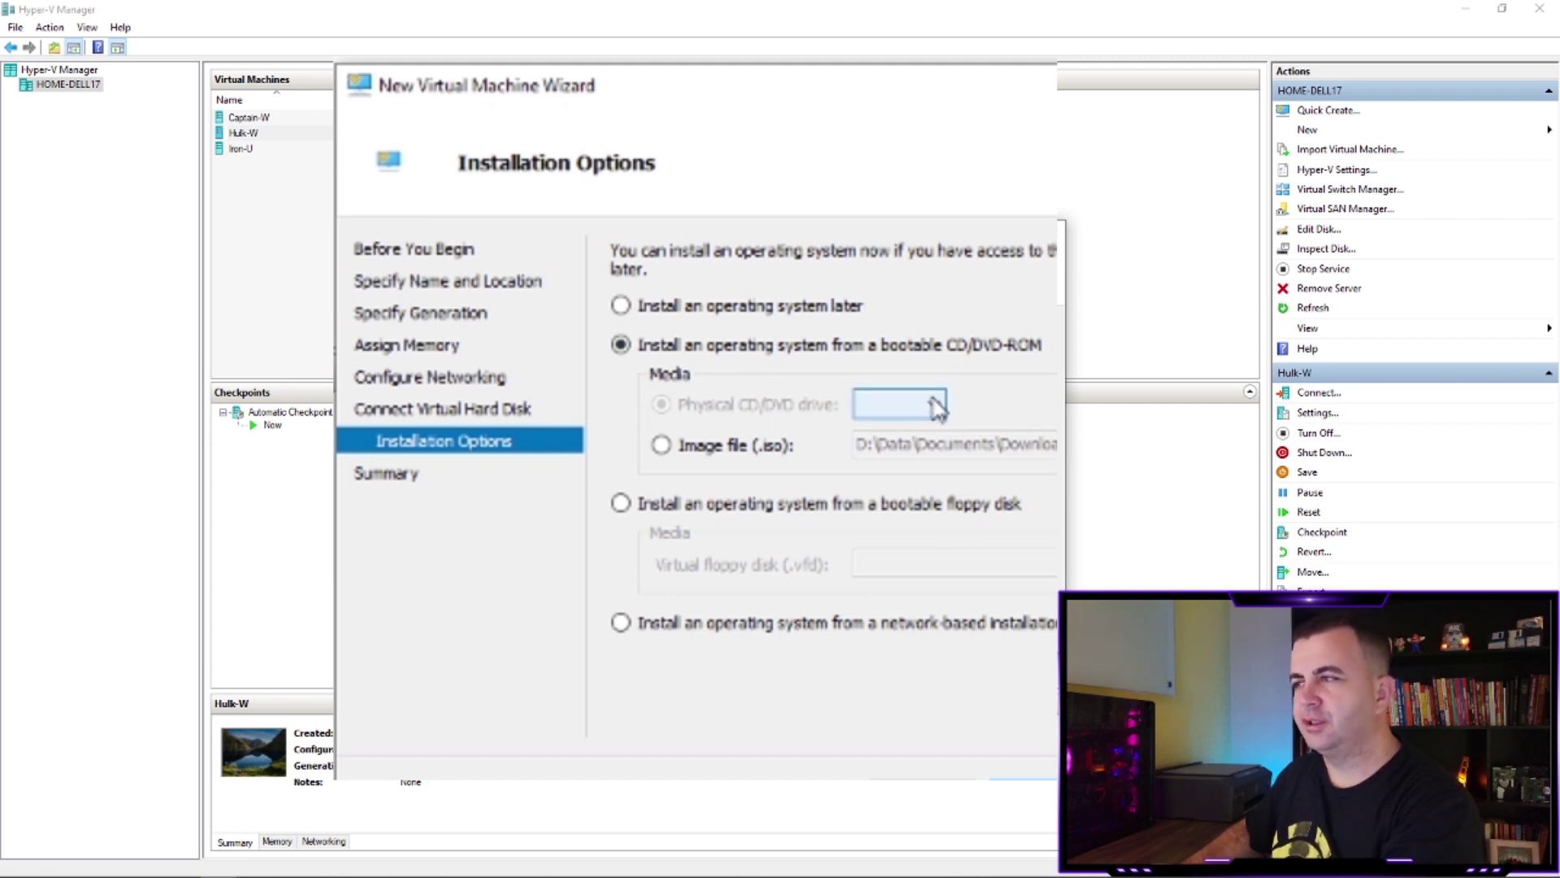
pyautogui.click(664, 450)
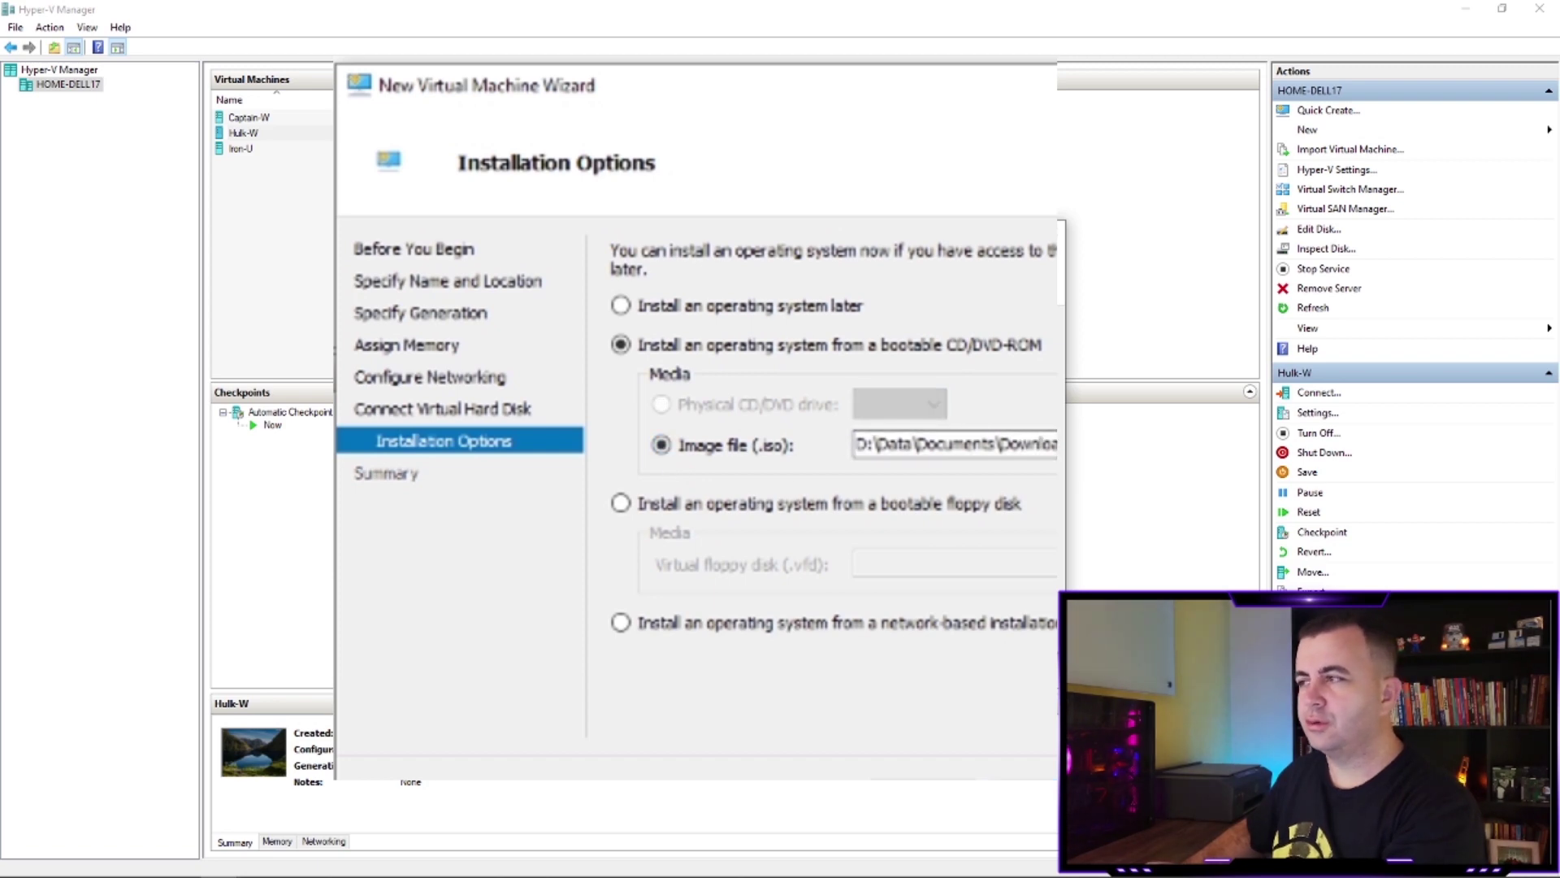
pyautogui.click(1105, 444)
pyautogui.doubleClick(826, 340)
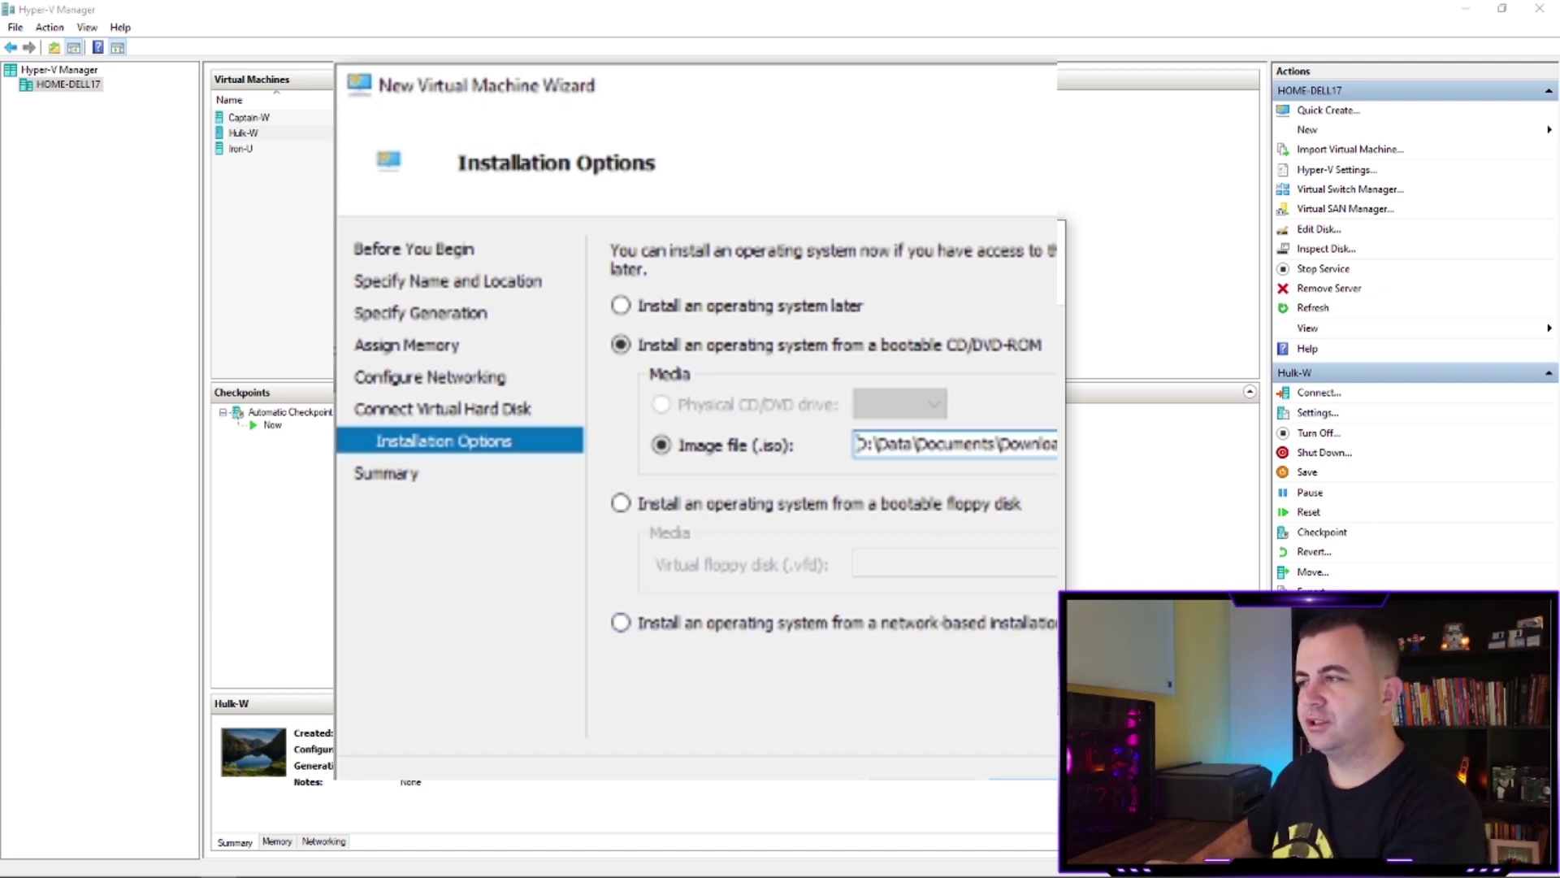
pyautogui.press('Return')
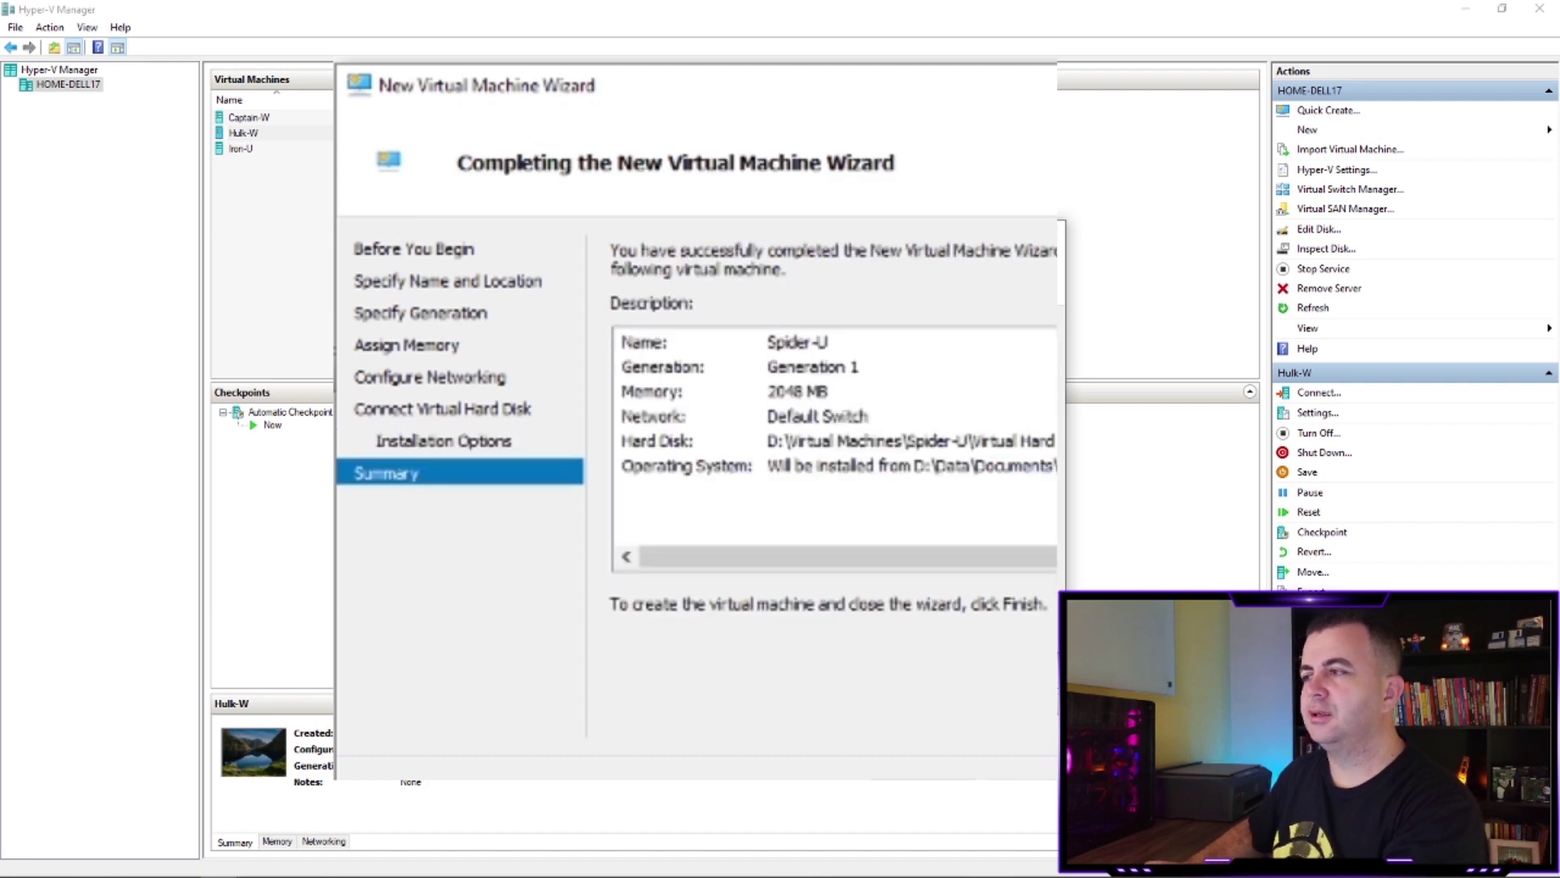
pyautogui.press('Return')
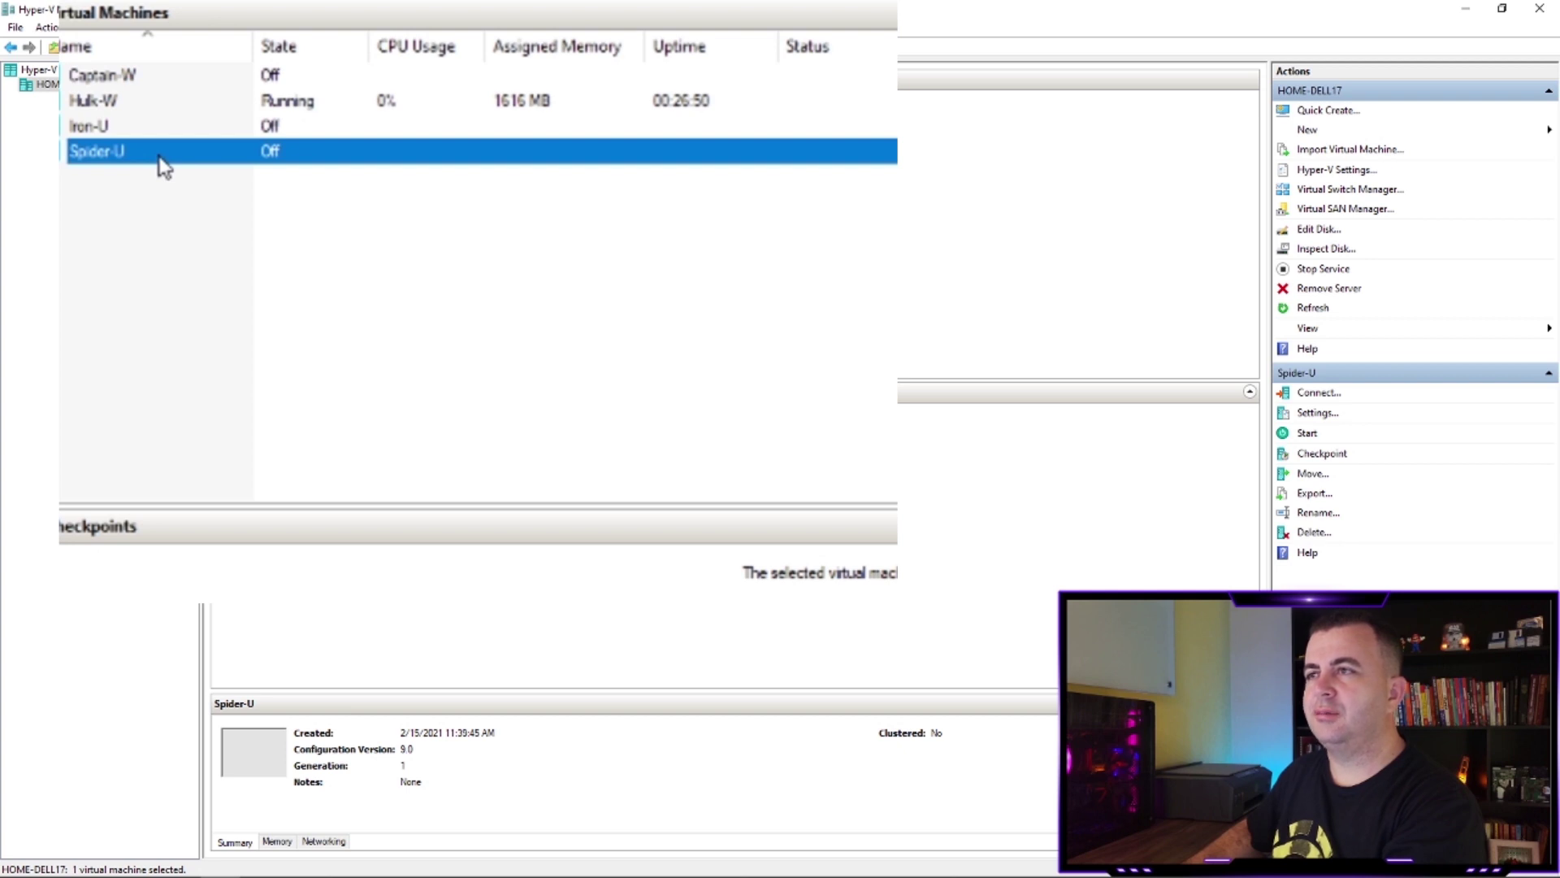
# - Connect to the Spider-U virtual machine and start it
pyautogui.doubleClick(161, 160)
pyautogui.click(178, 77)
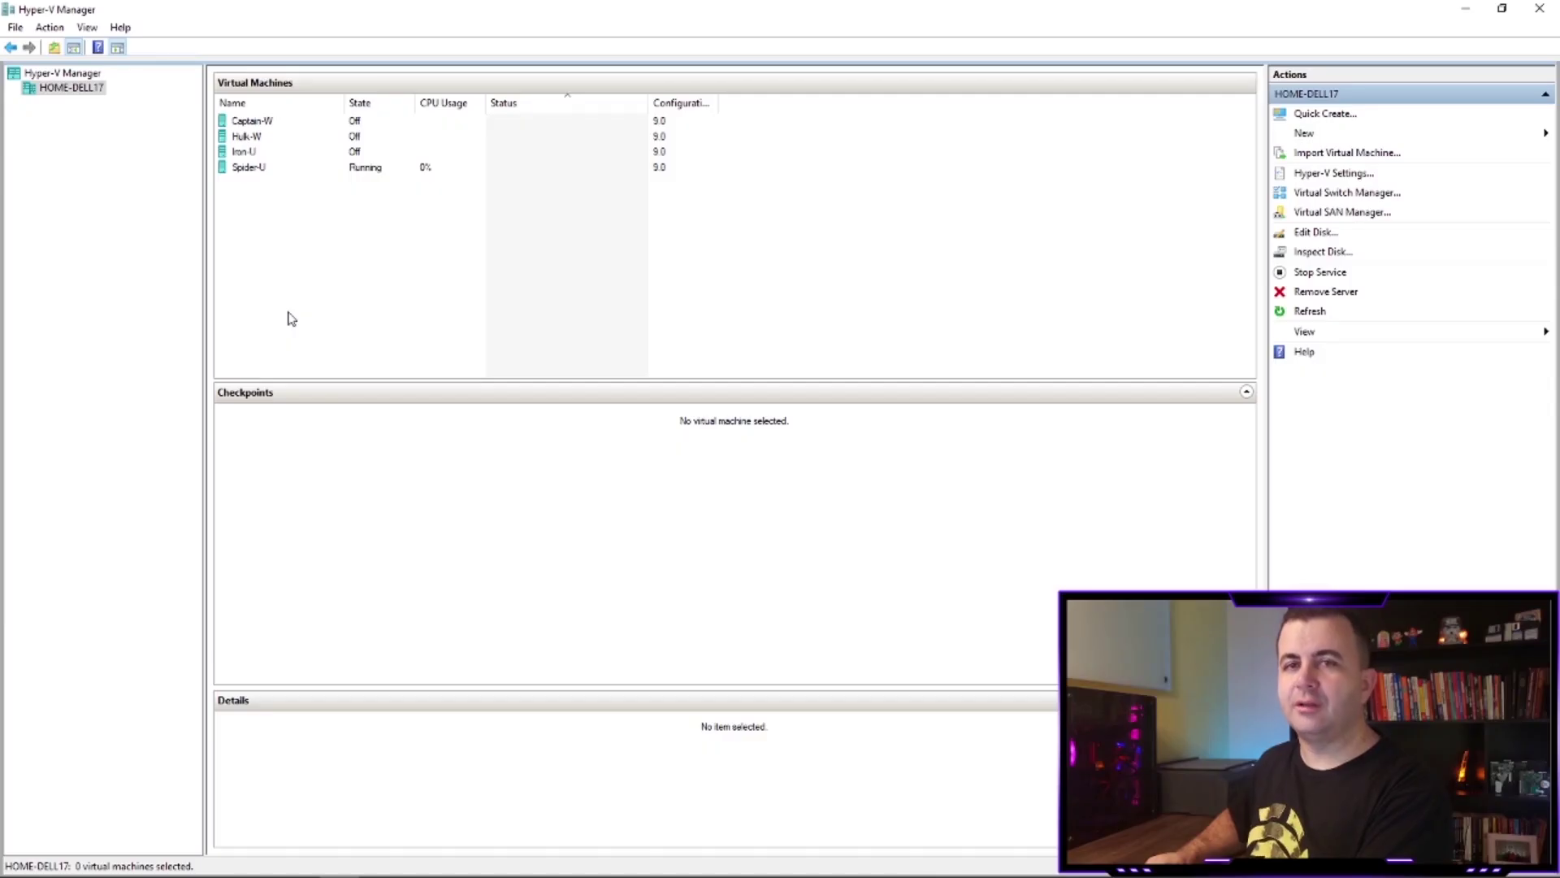
# - Connect to Spider-U again, skip Ubuntu's online accounts and remaining welcome screens, and dismiss the software updater
pyautogui.click(261, 168)
pyautogui.doubleClick(261, 168)
pyautogui.click(761, 483)
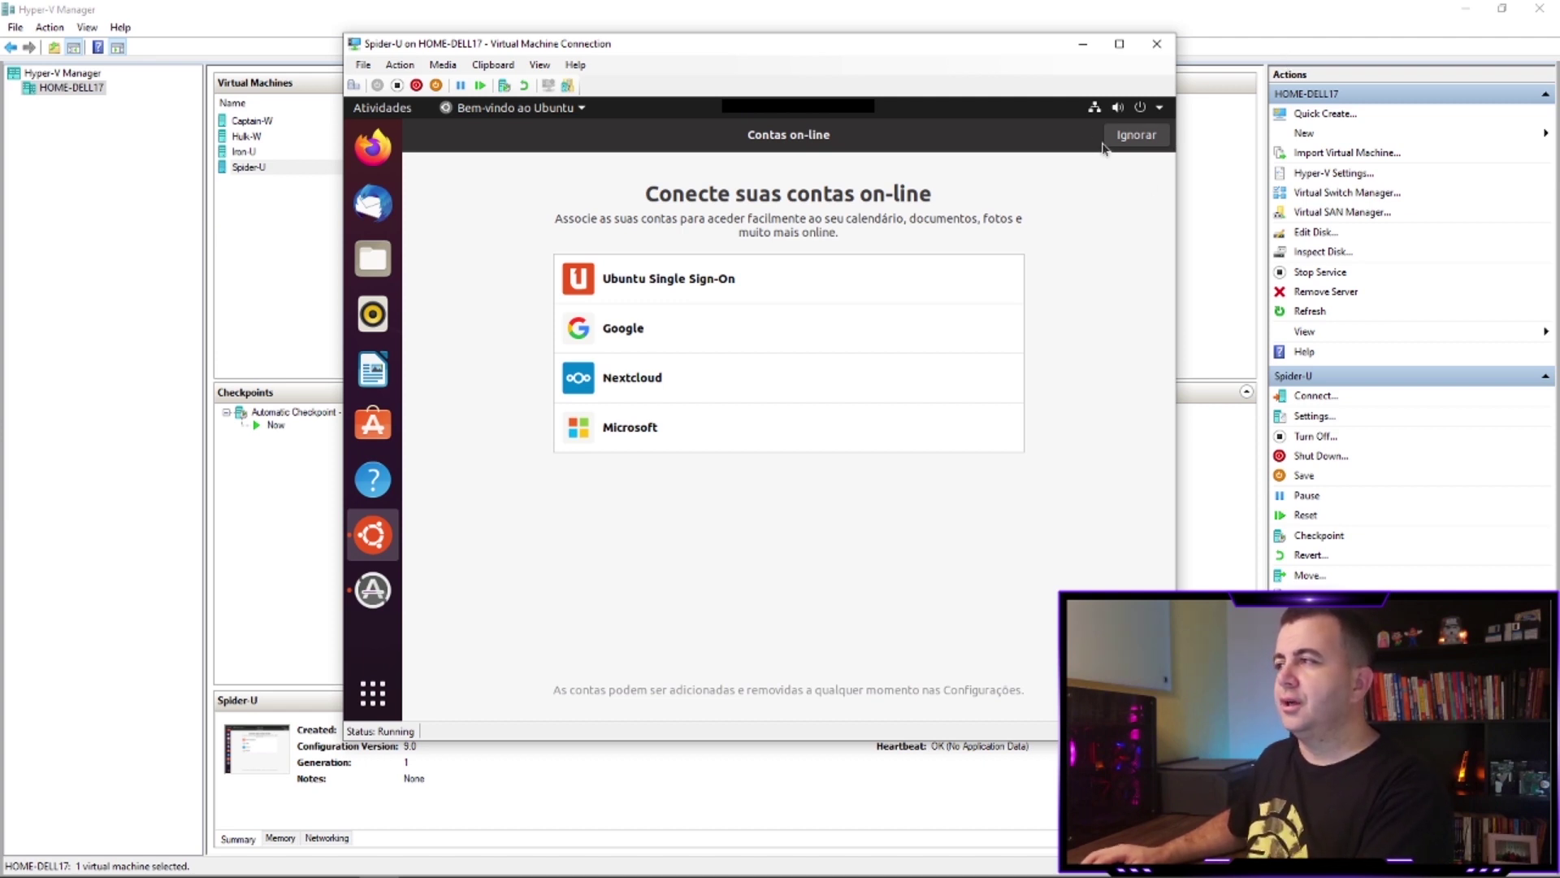
pyautogui.click(1137, 135)
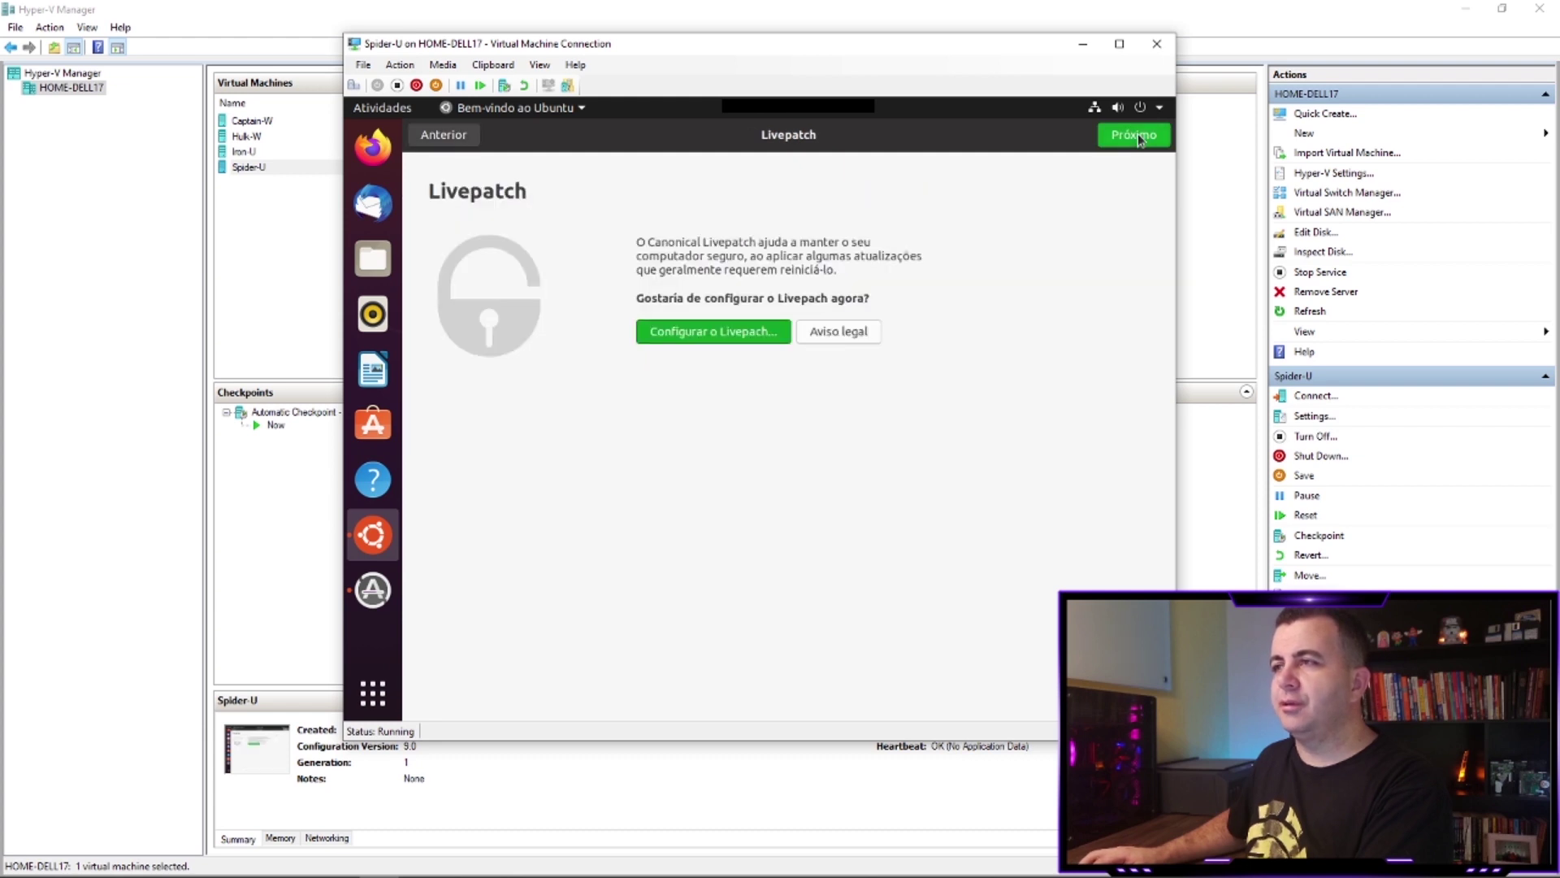
pyautogui.click(1136, 136)
pyautogui.click(1137, 136)
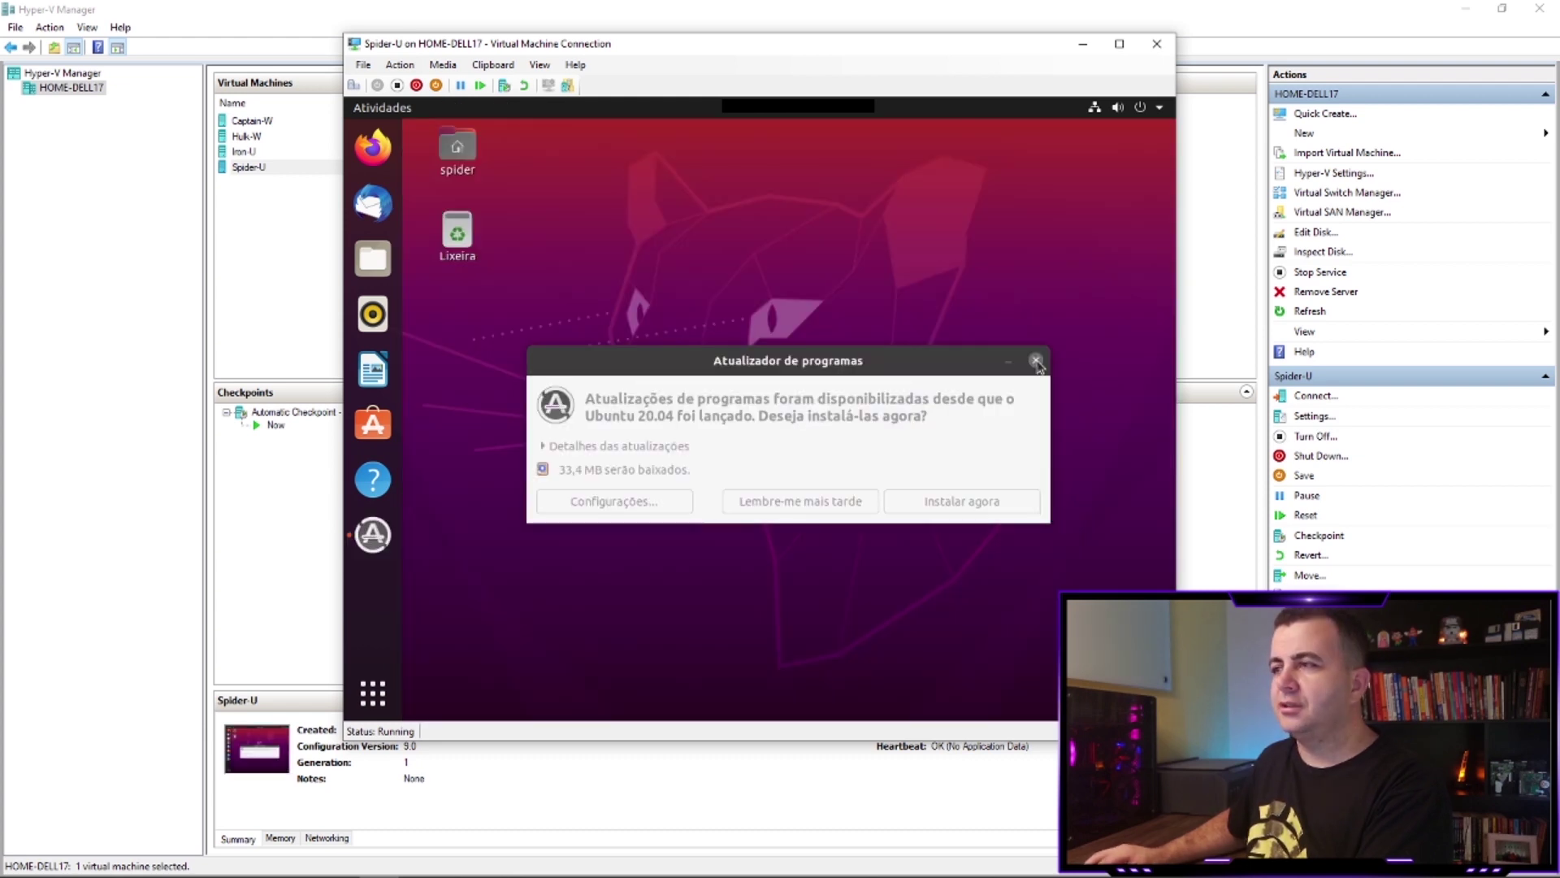
pyautogui.click(1037, 361)
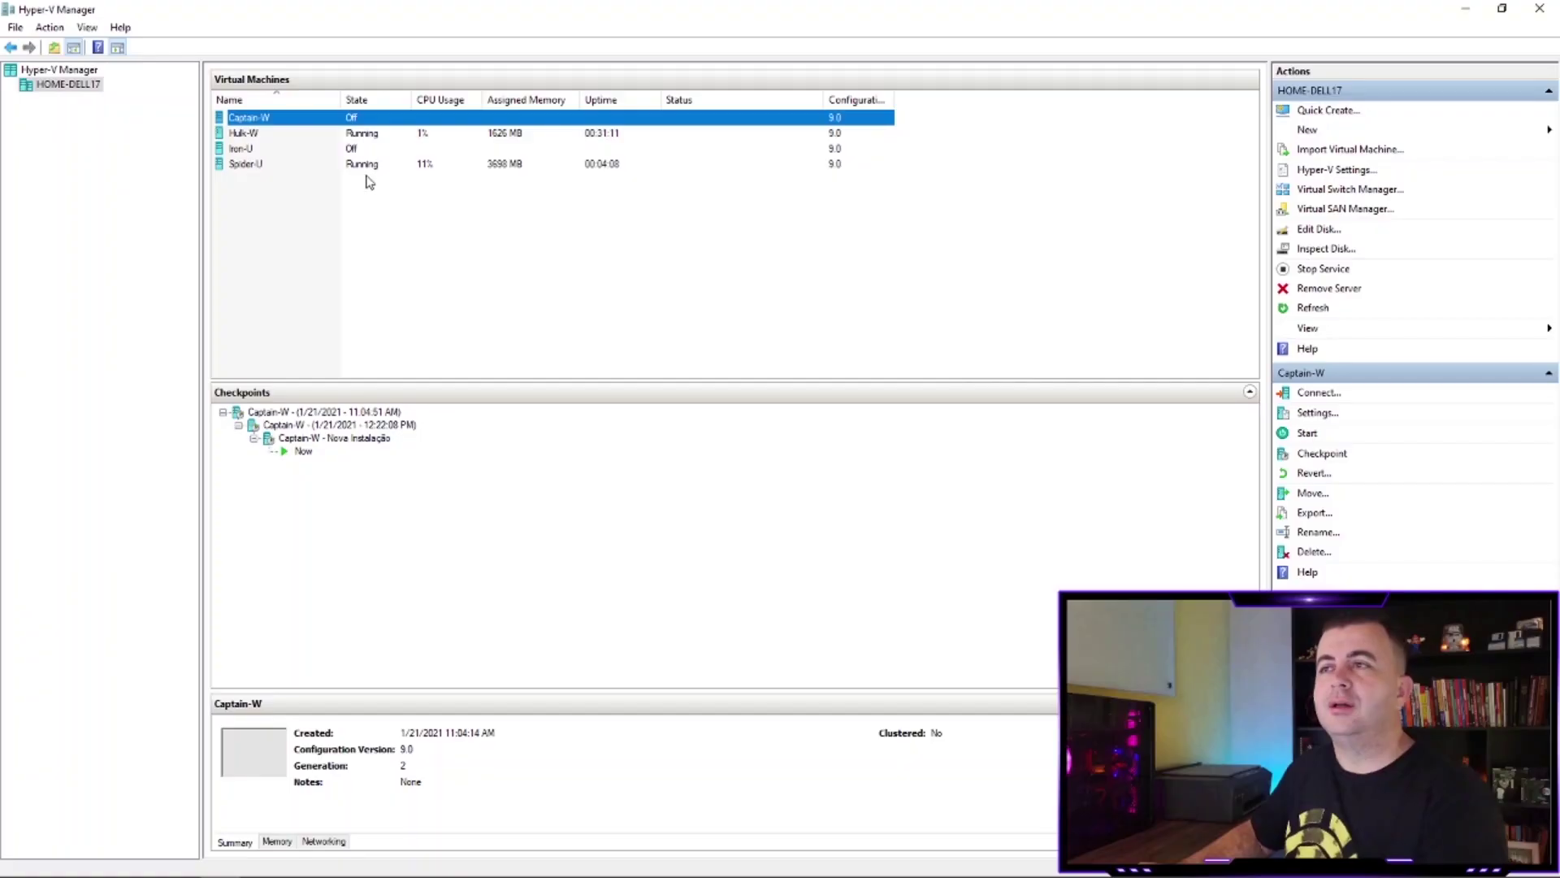
# - Open the settings of the Captain-W virtual machine and review its memory, processor and hard drive pages
pyautogui.rightClick(277, 119)
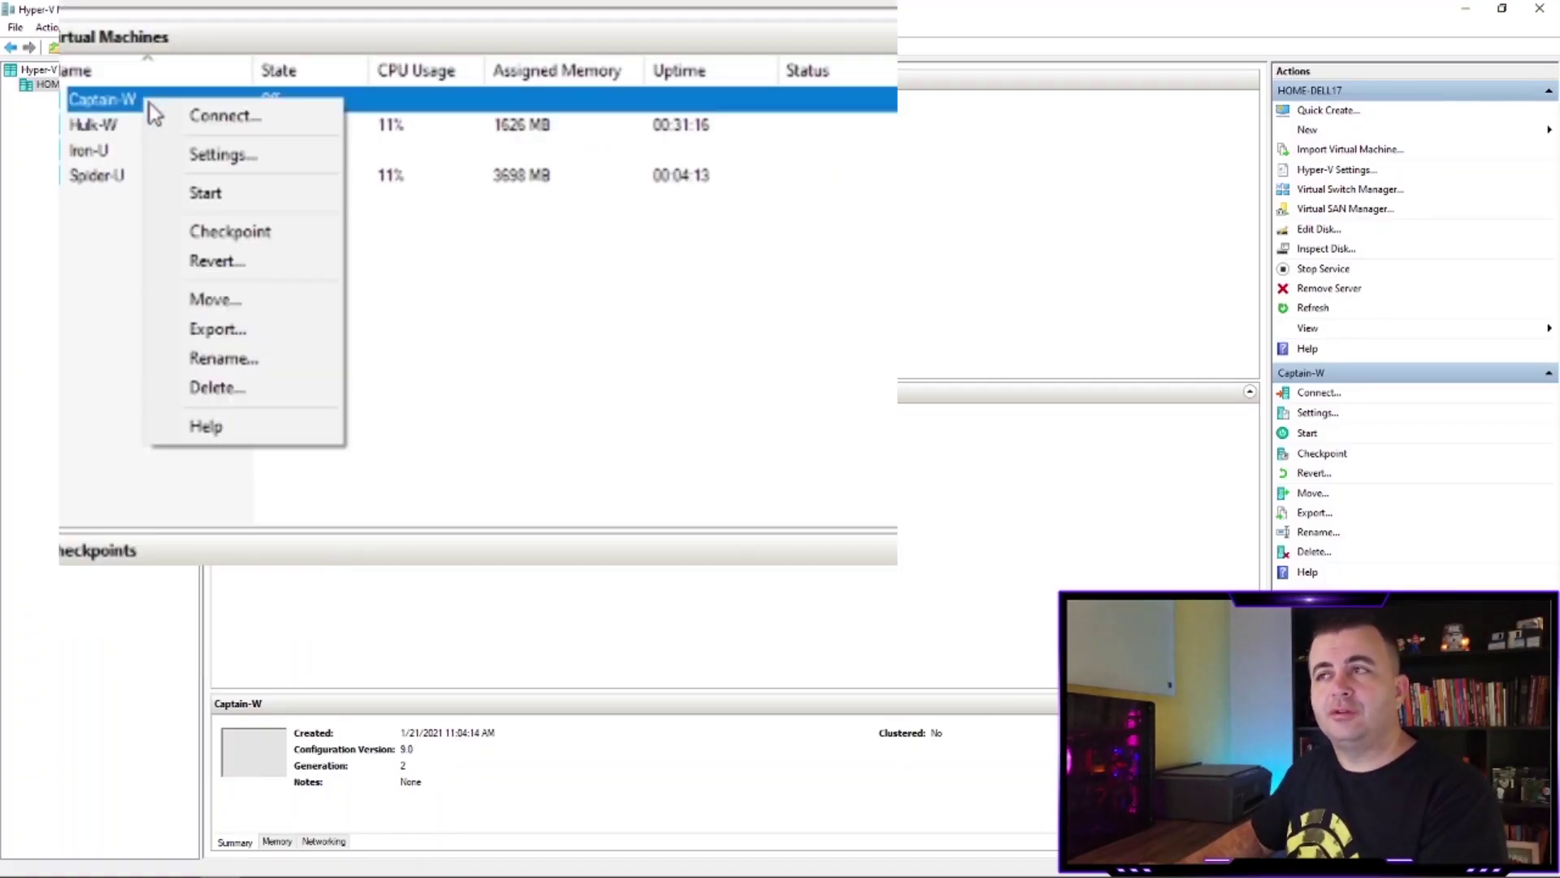
pyautogui.click(226, 163)
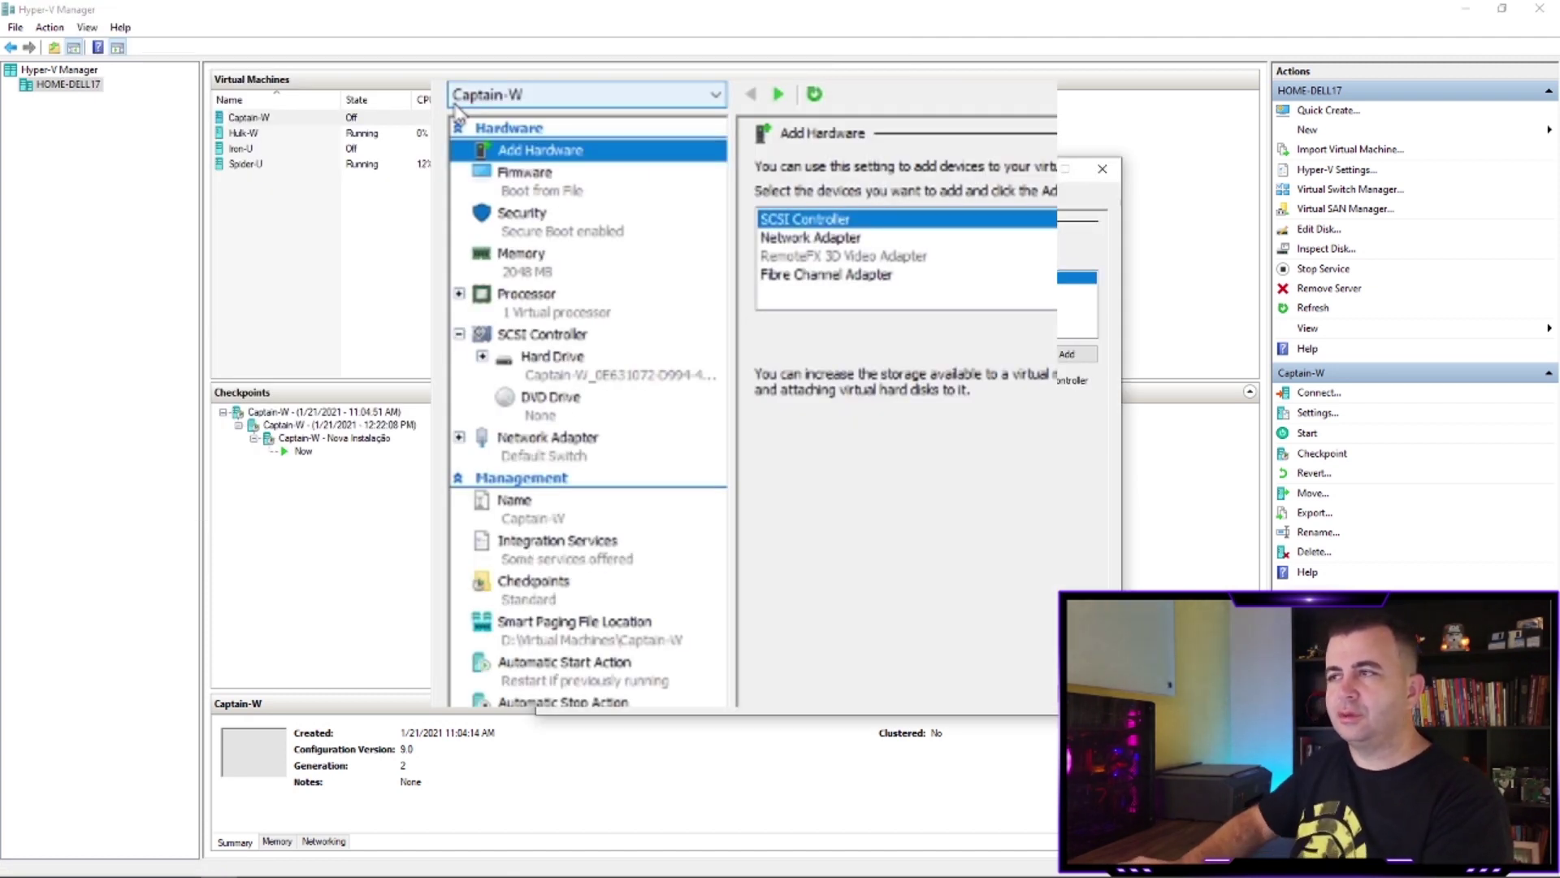
pyautogui.click(529, 272)
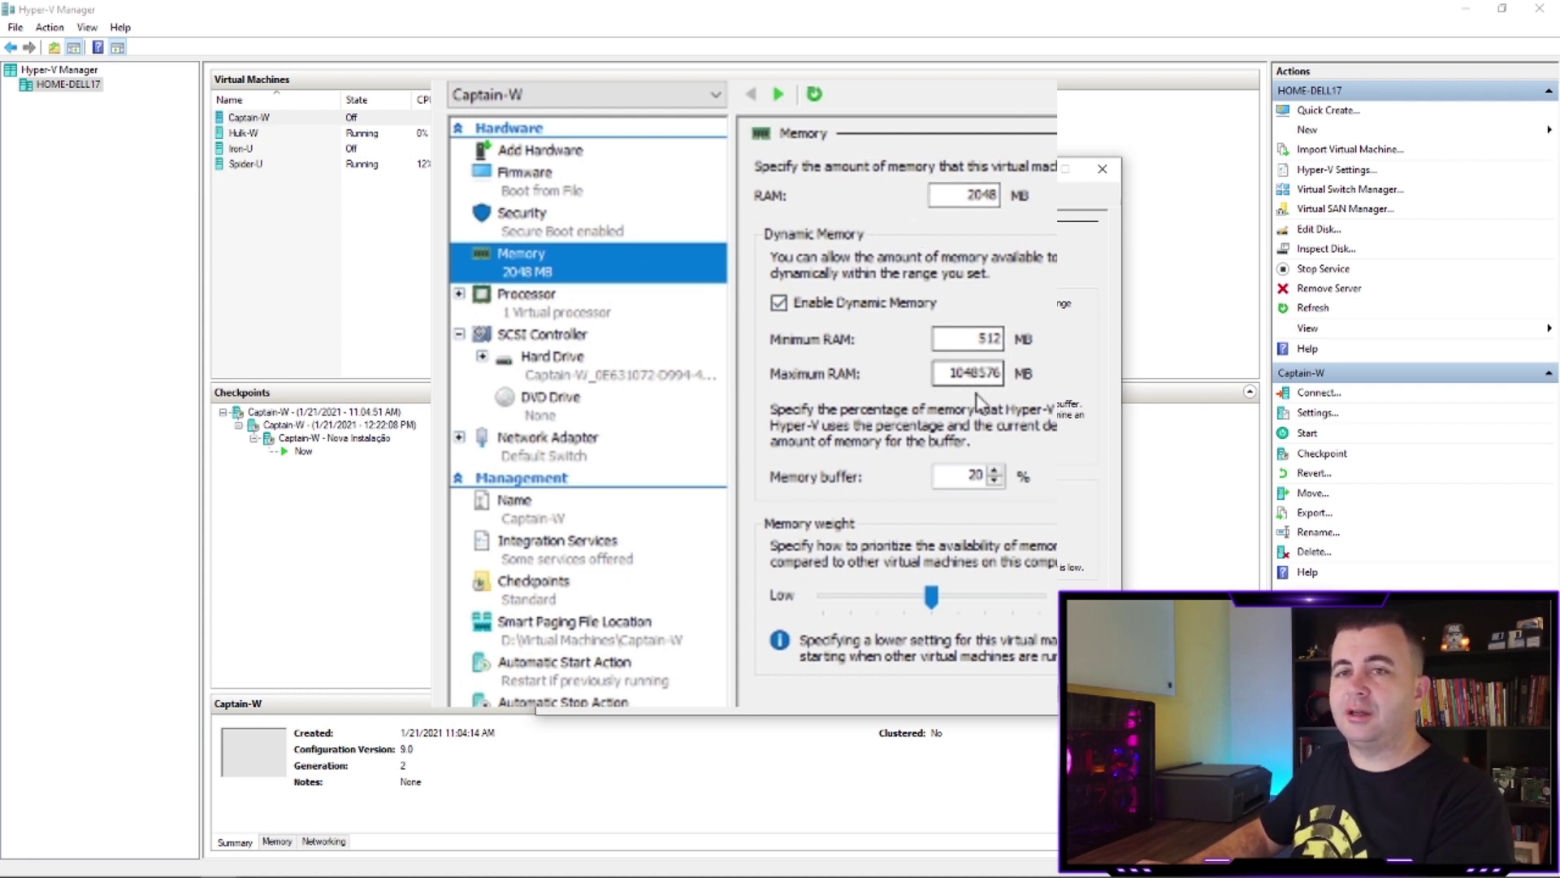
pyautogui.click(535, 304)
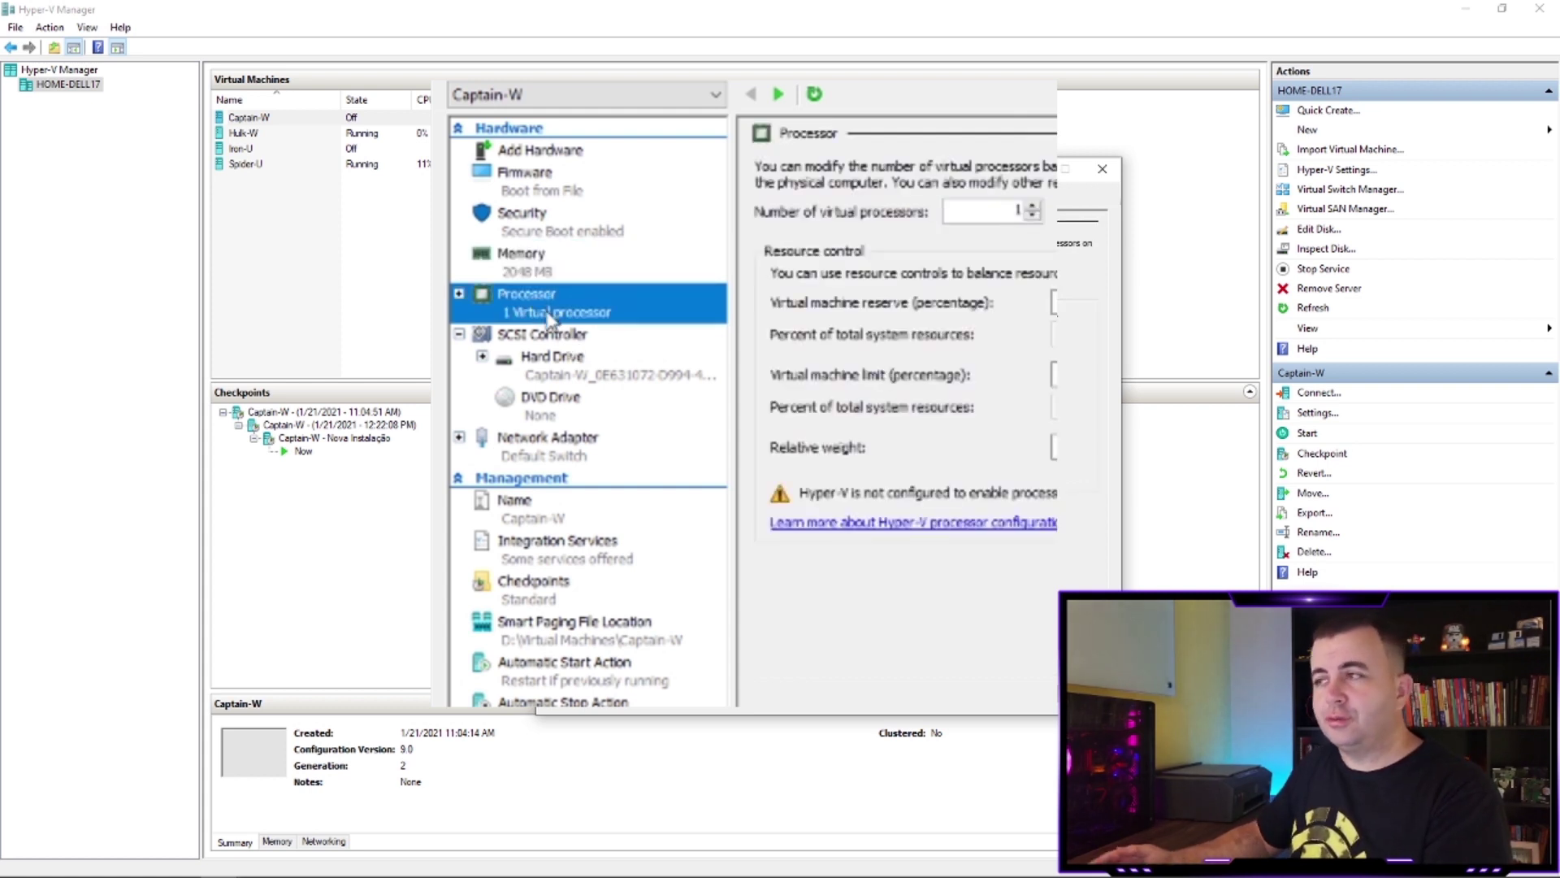
pyautogui.click(550, 379)
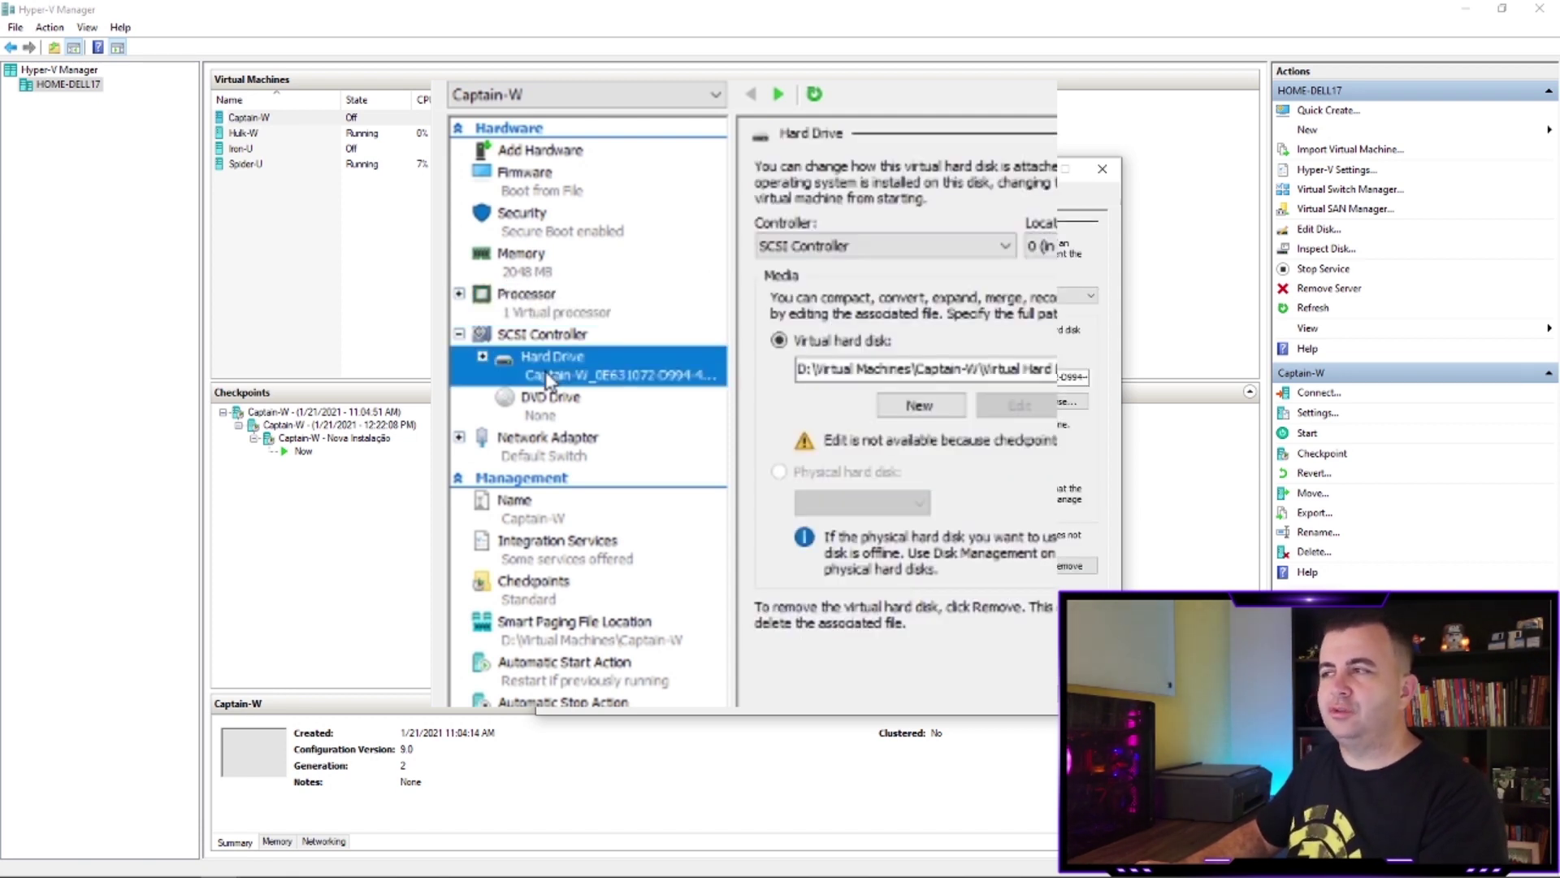
# - Review Captain-W's DVD drive media options and the virtual switch choices of its network adapter, keeping the existing settings
pyautogui.click(542, 414)
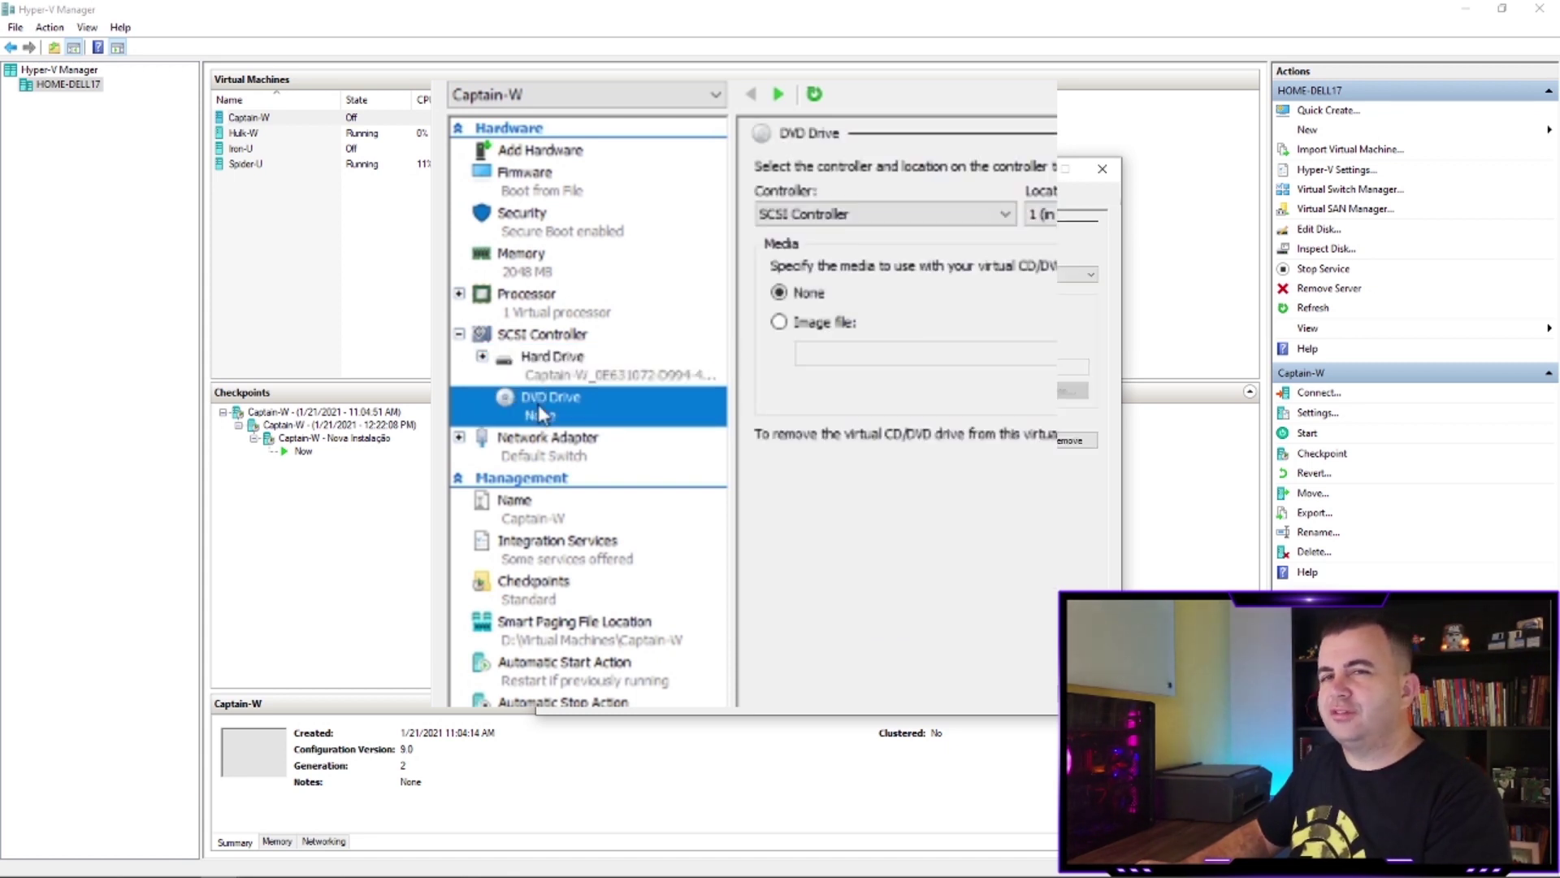
pyautogui.click(780, 323)
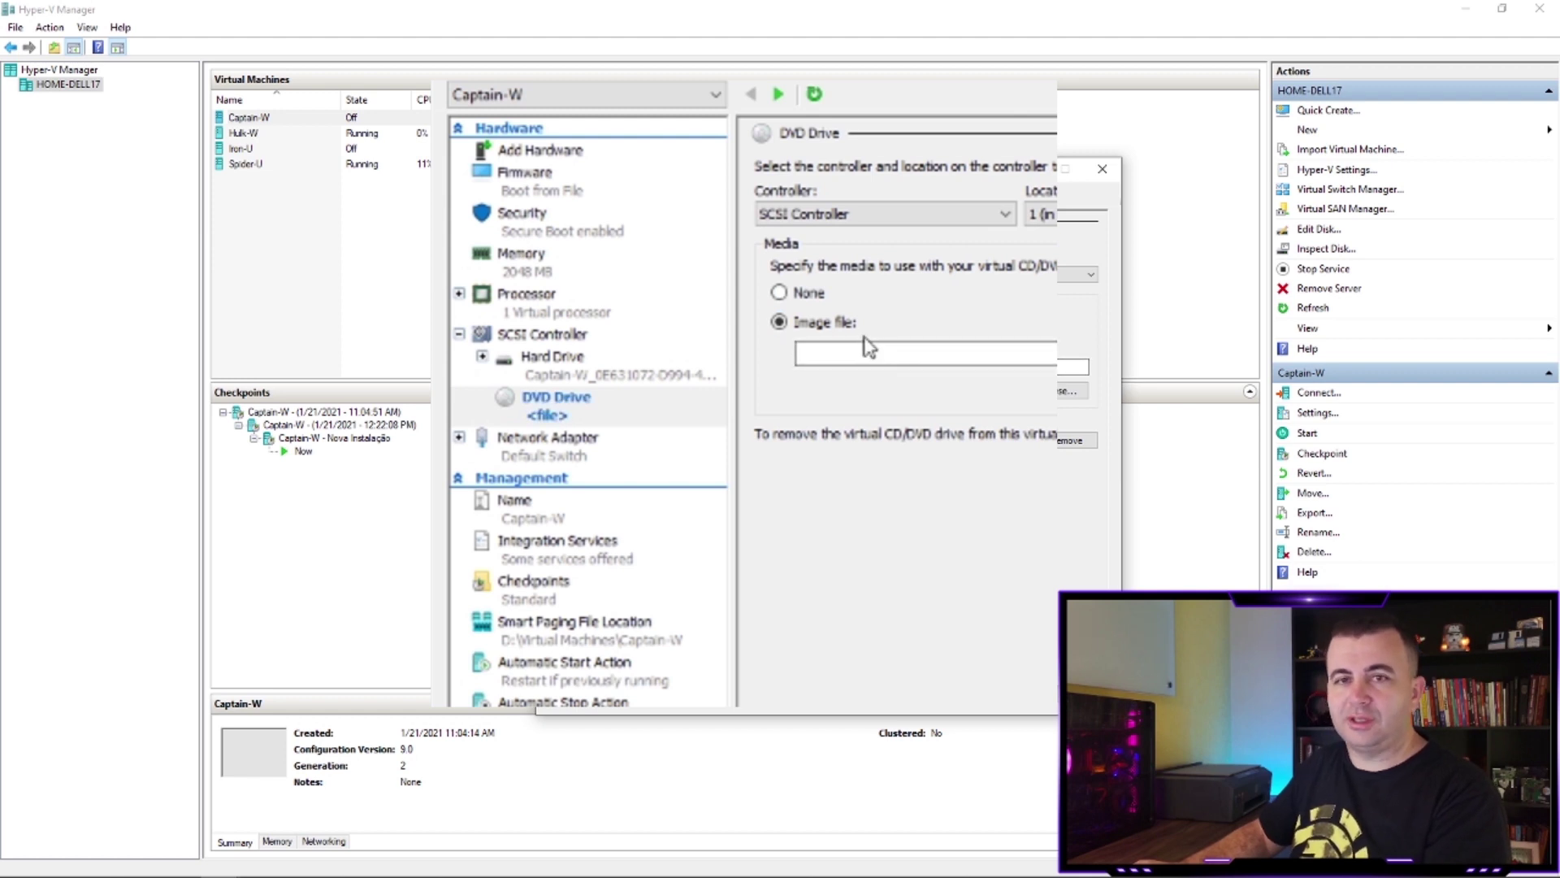
pyautogui.click(780, 292)
pyautogui.click(557, 445)
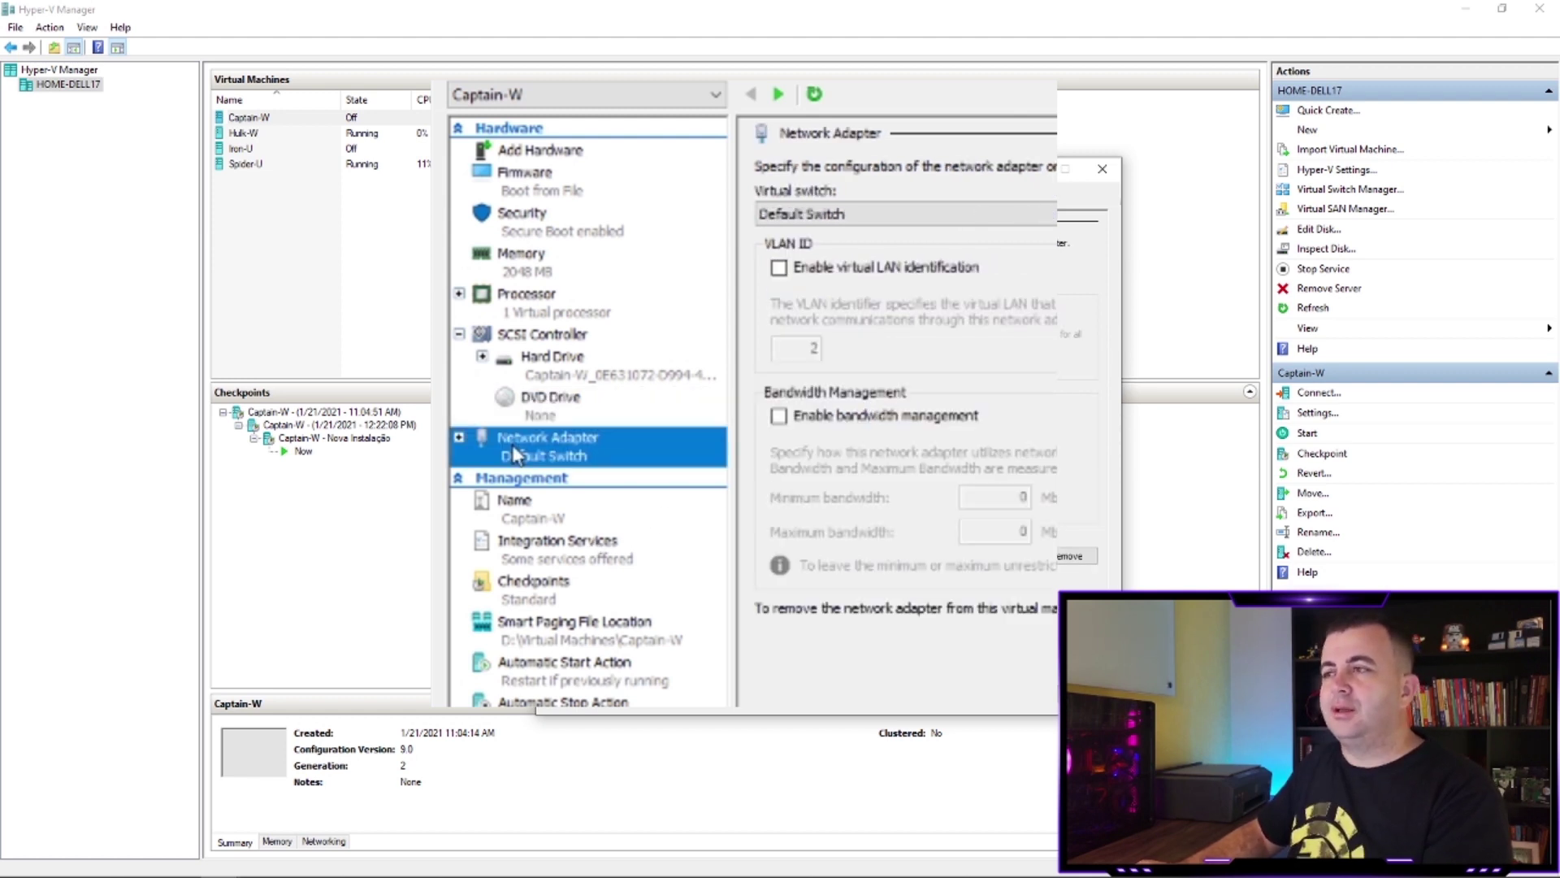
pyautogui.click(863, 216)
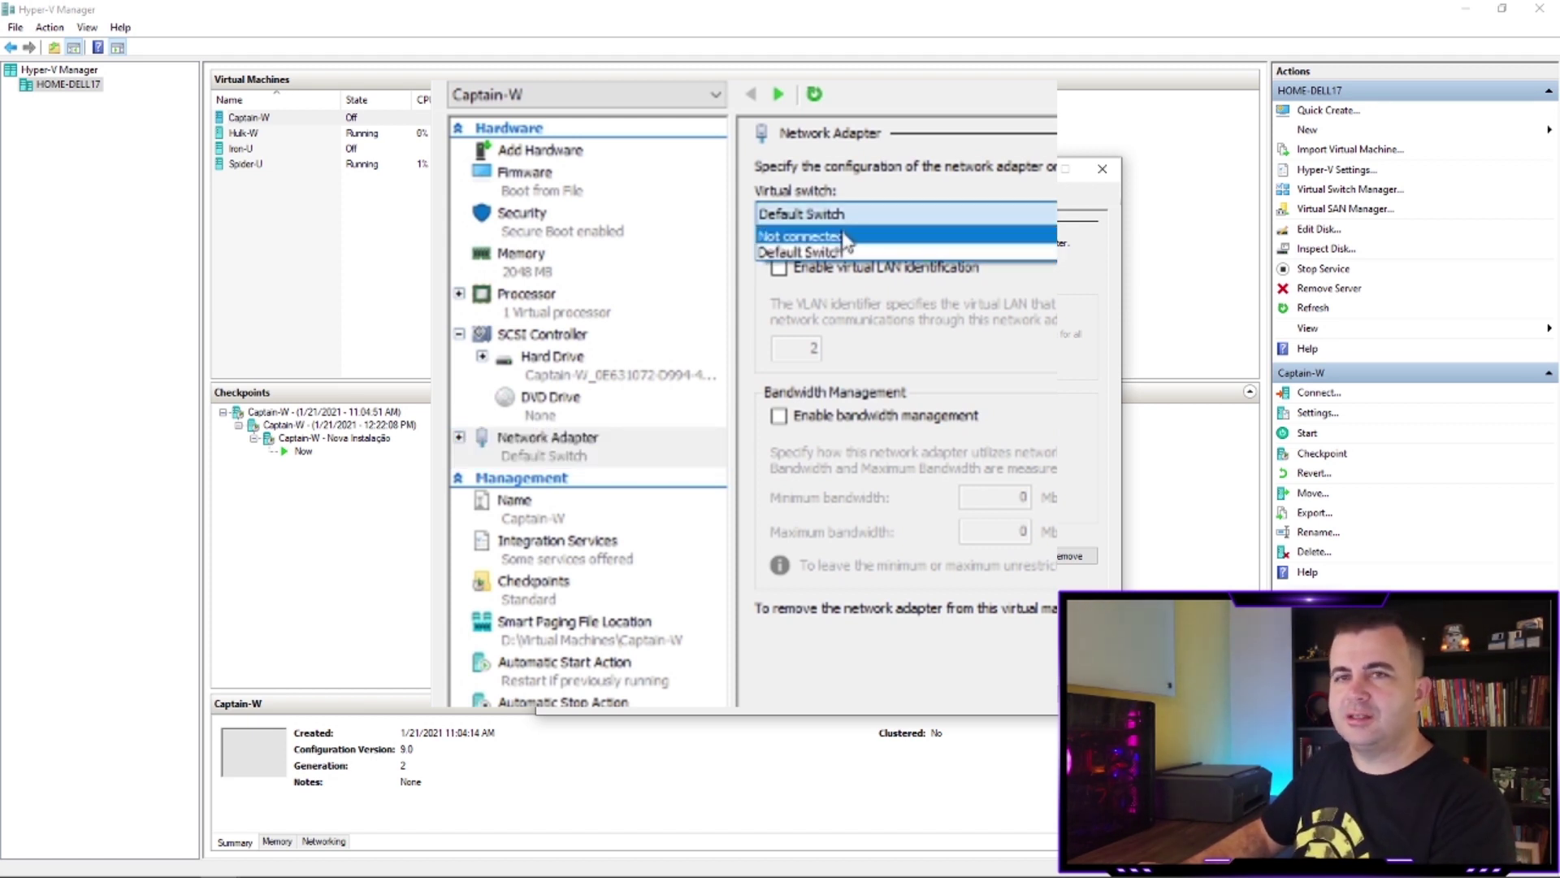
pyautogui.click(942, 169)
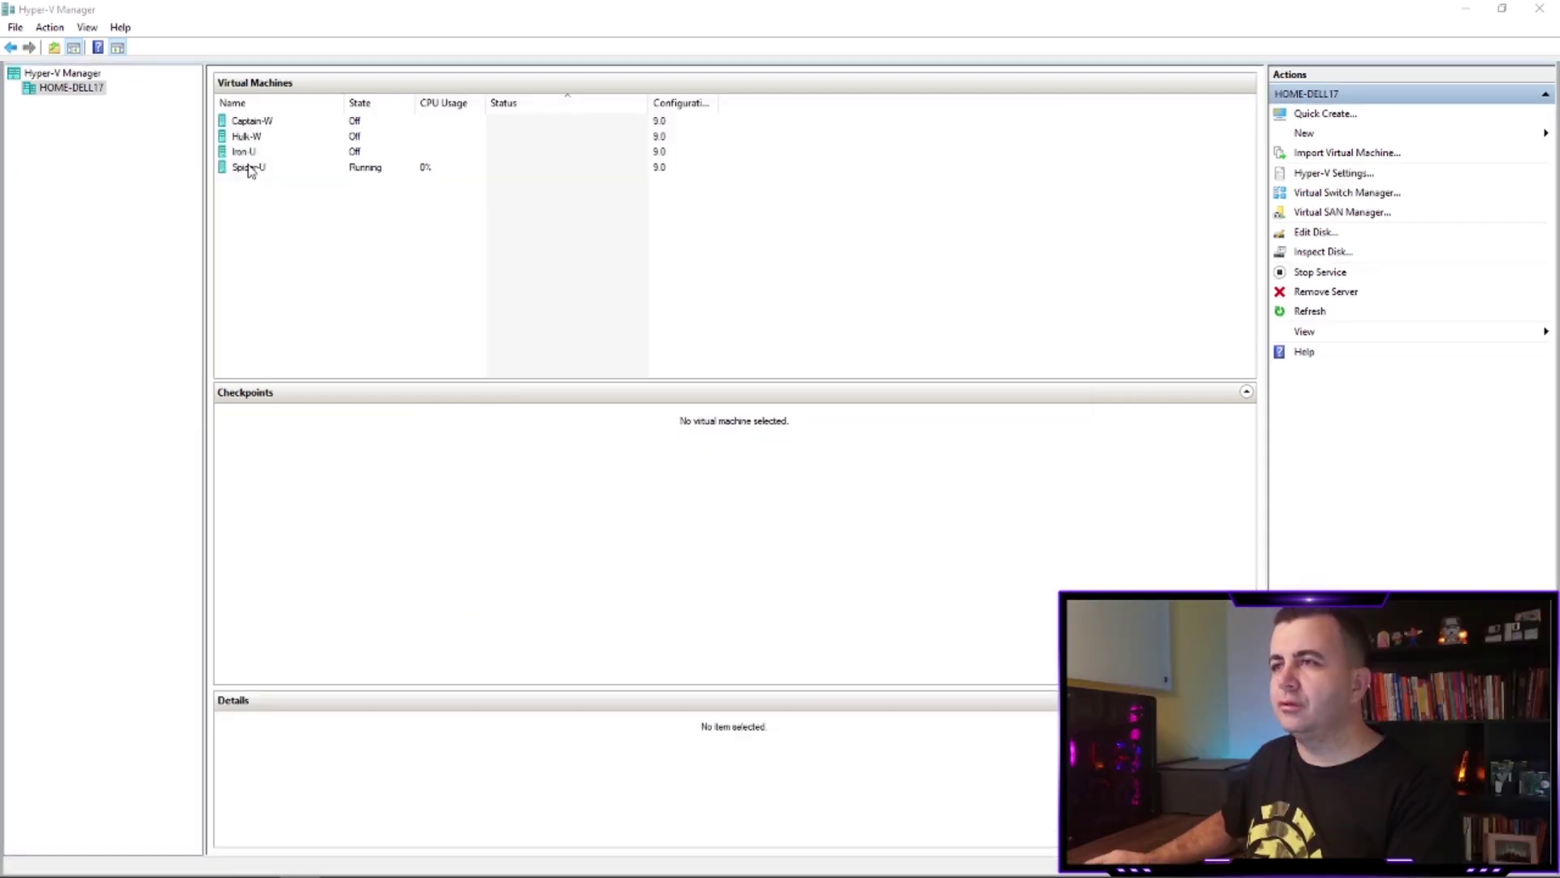
# - Select the Spider-U virtual machine to view its checkpoints and summary
pyautogui.click(248, 168)
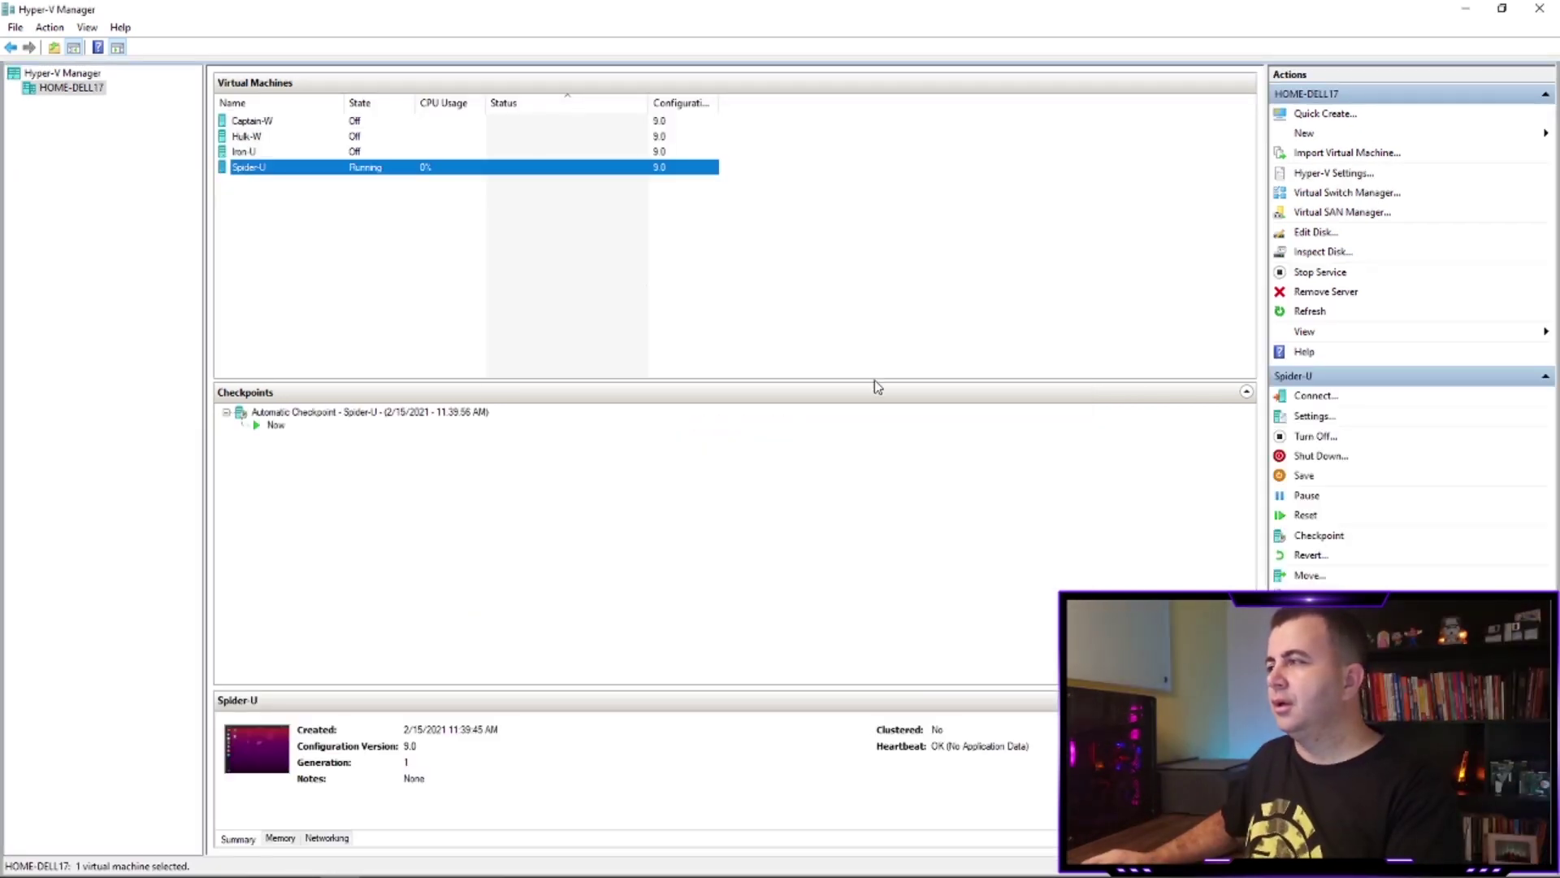
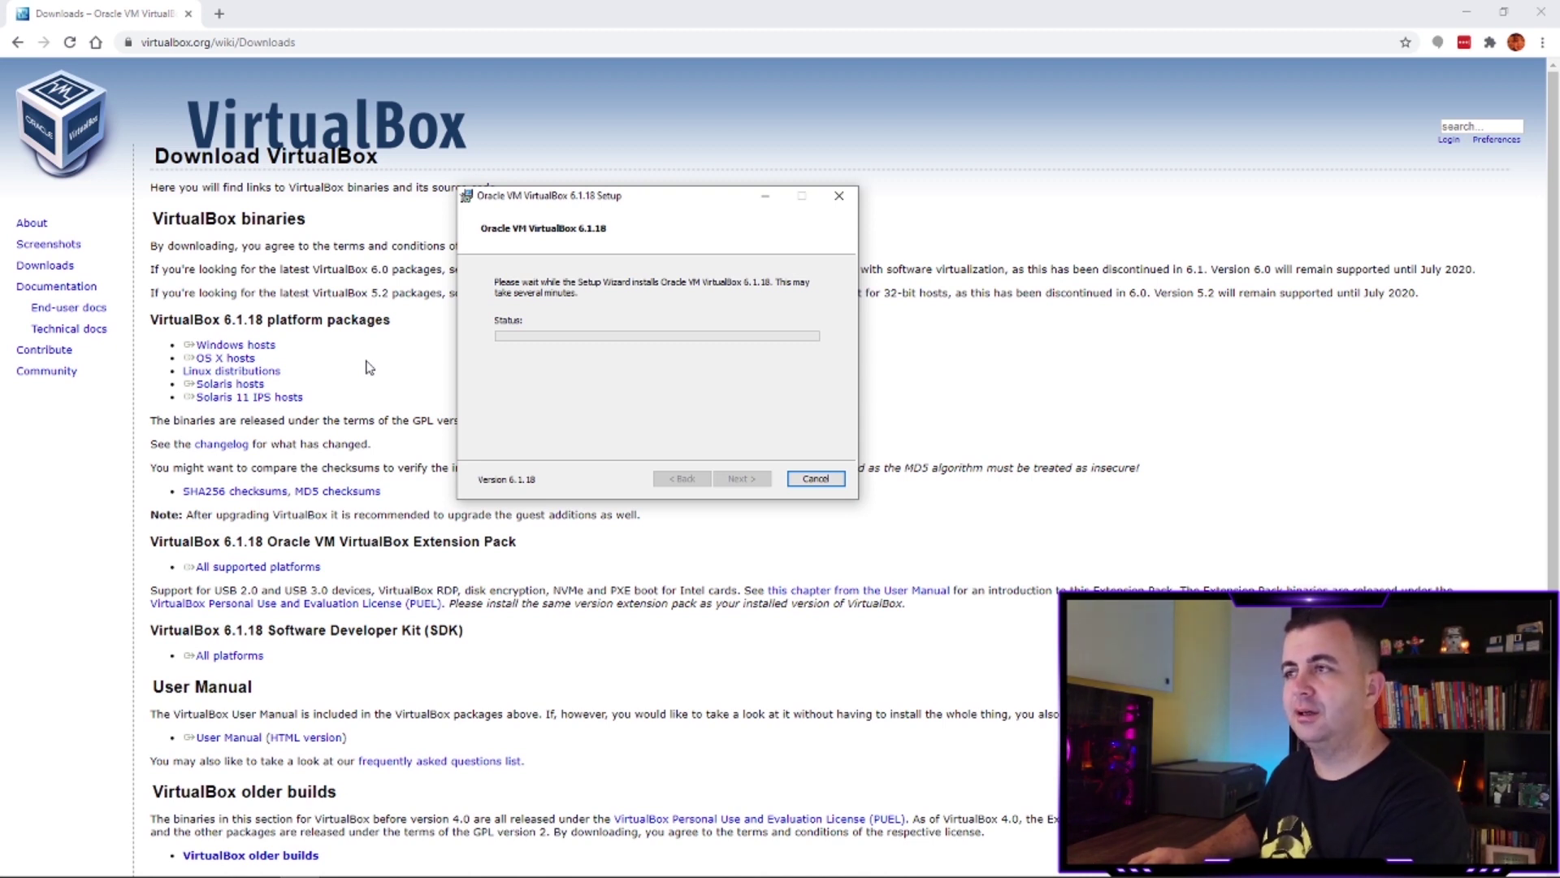
# - Download the VirtualBox 6.1.18 Extension Pack for all supported platforms and finish the VirtualBox setup without launching the program
pyautogui.click(369, 367)
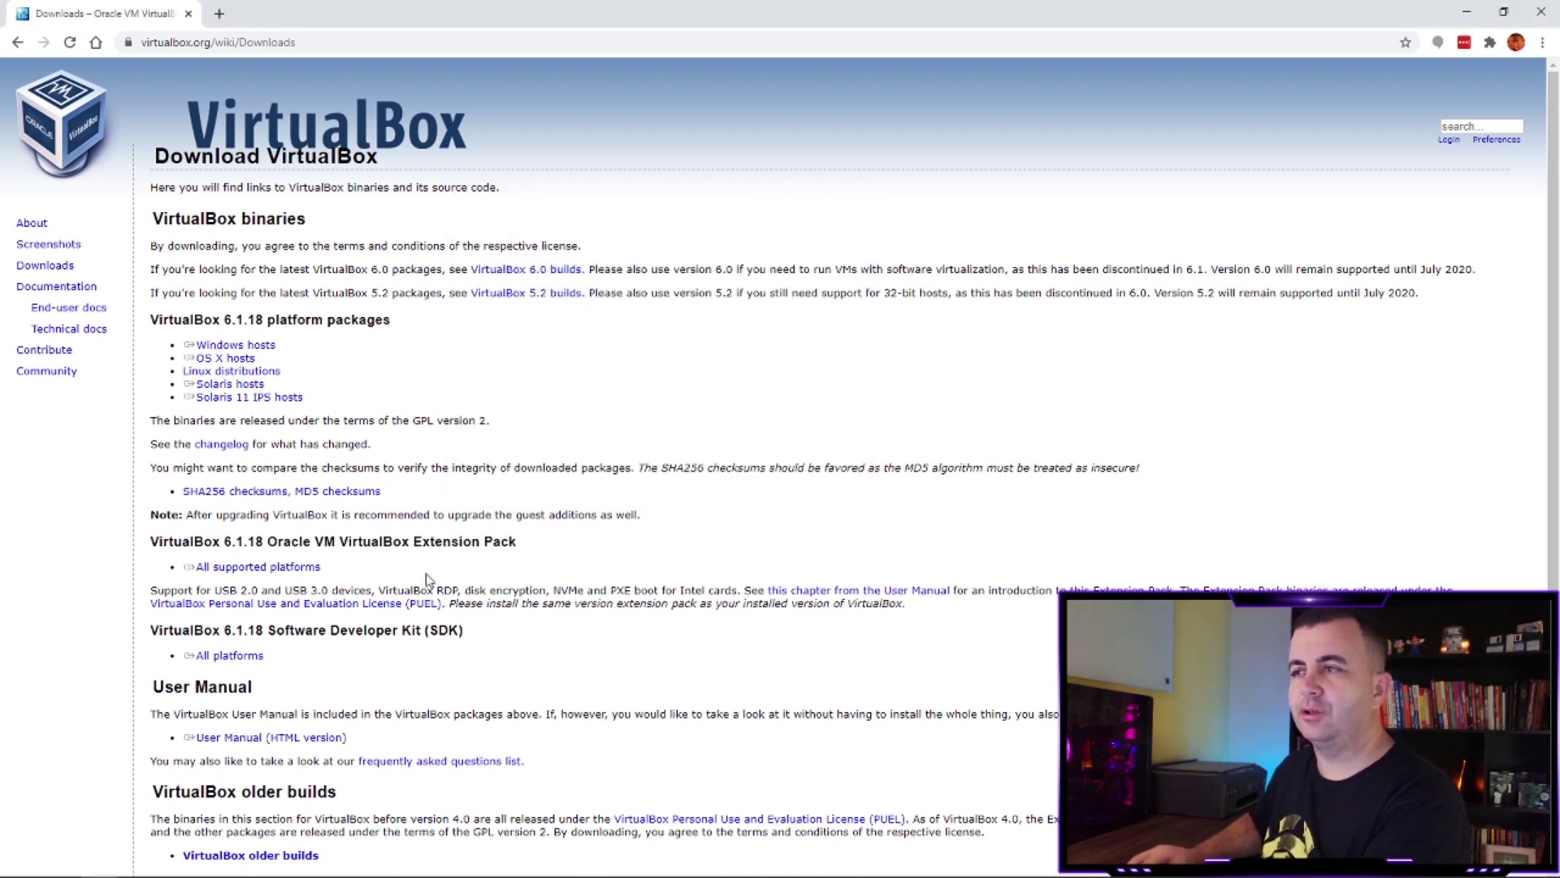
pyautogui.tripleClick(309, 569)
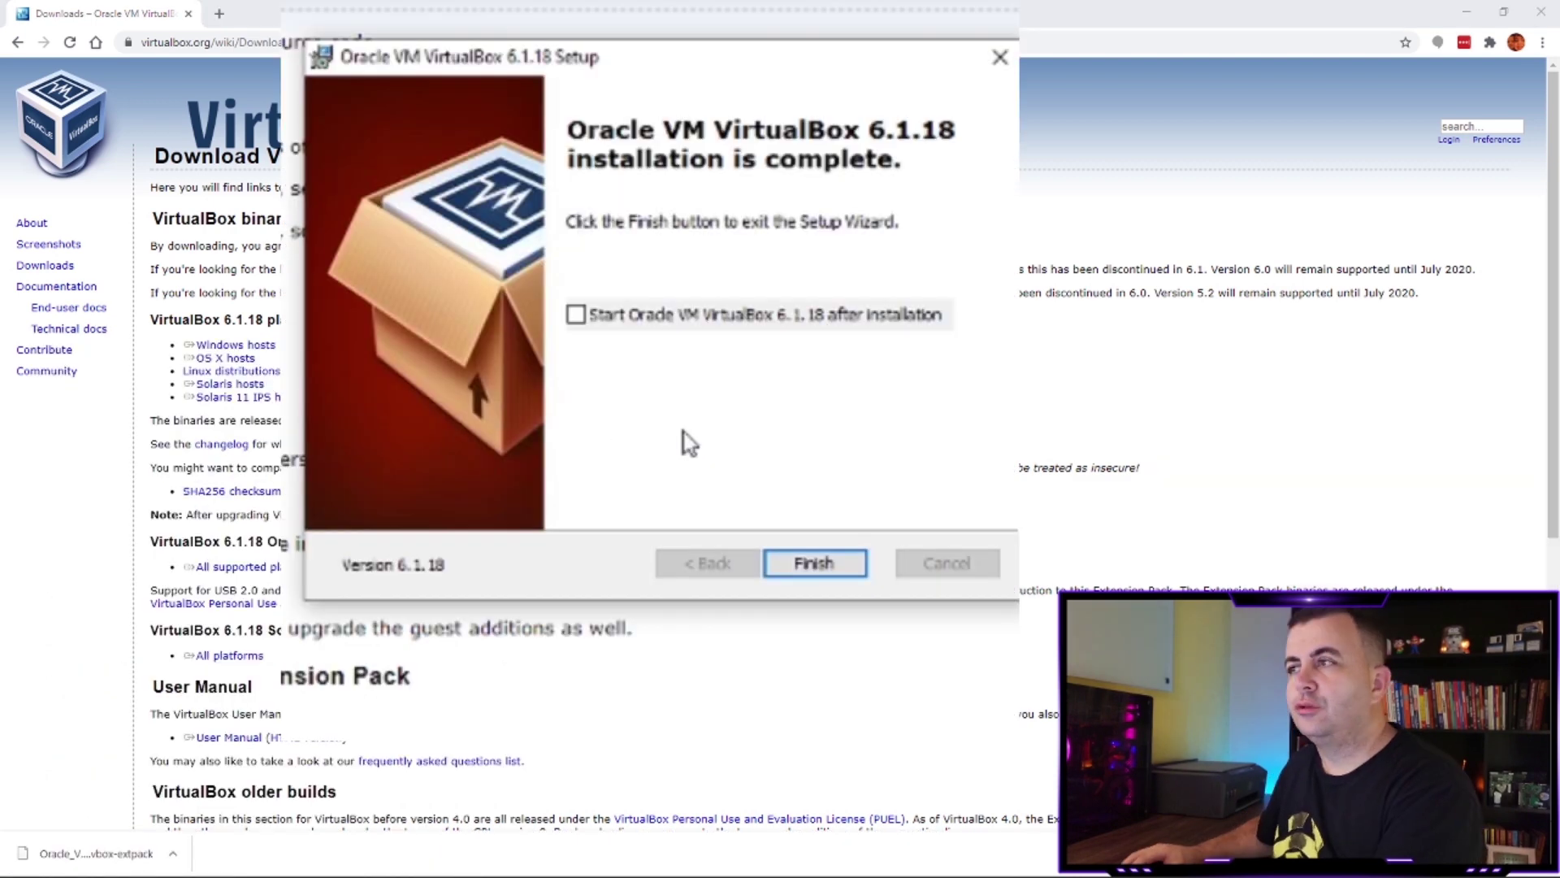
pyautogui.click(808, 569)
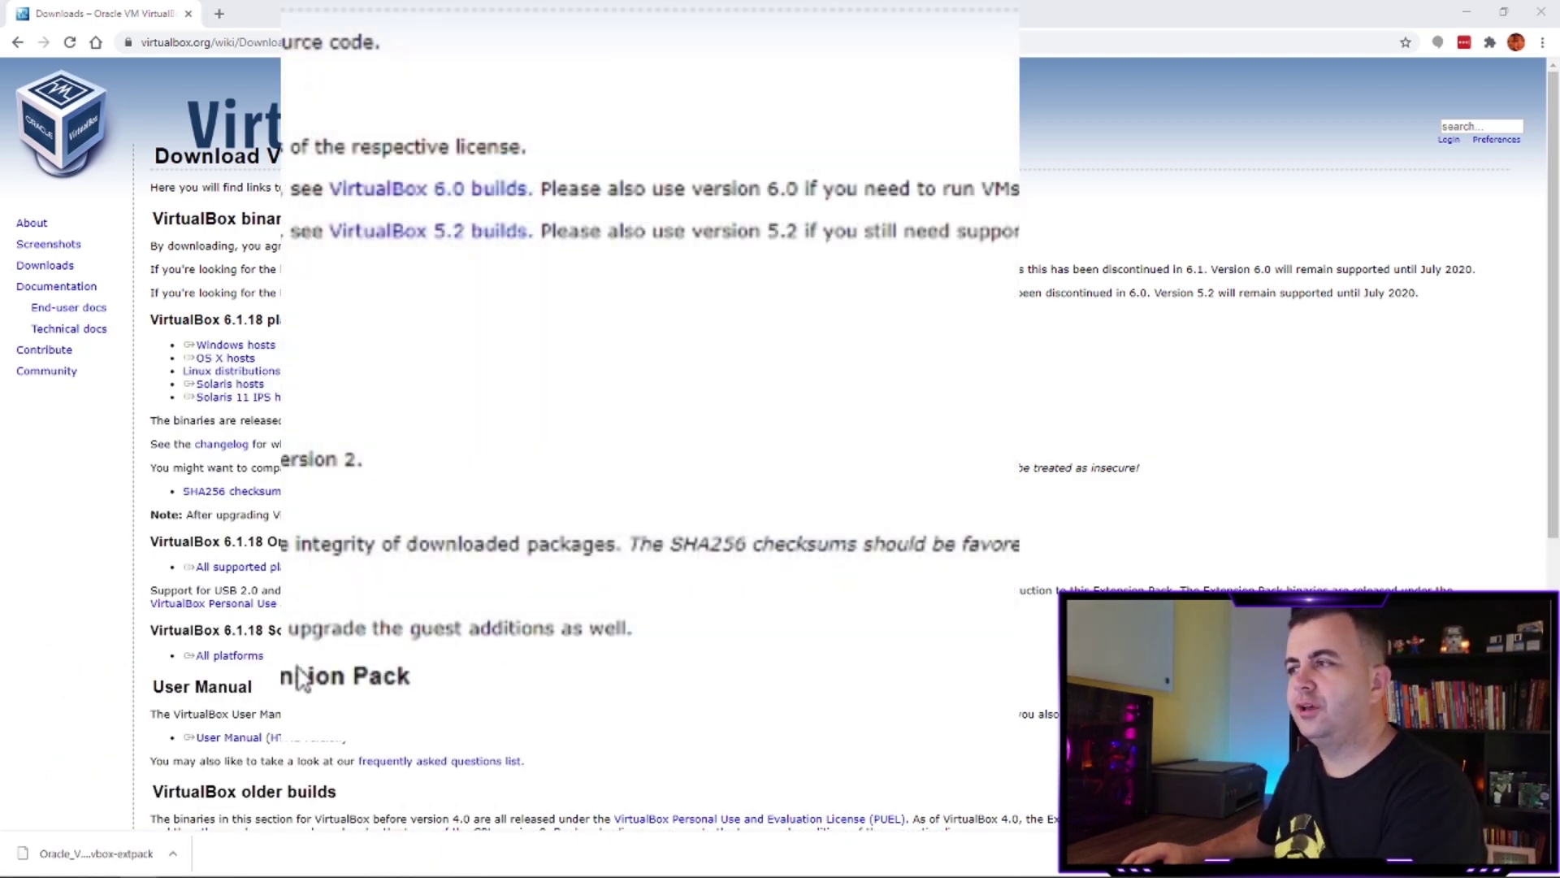
# - Open the downloaded extension pack, read through the VirtualBox license to its end and agree to it
pyautogui.click(98, 852)
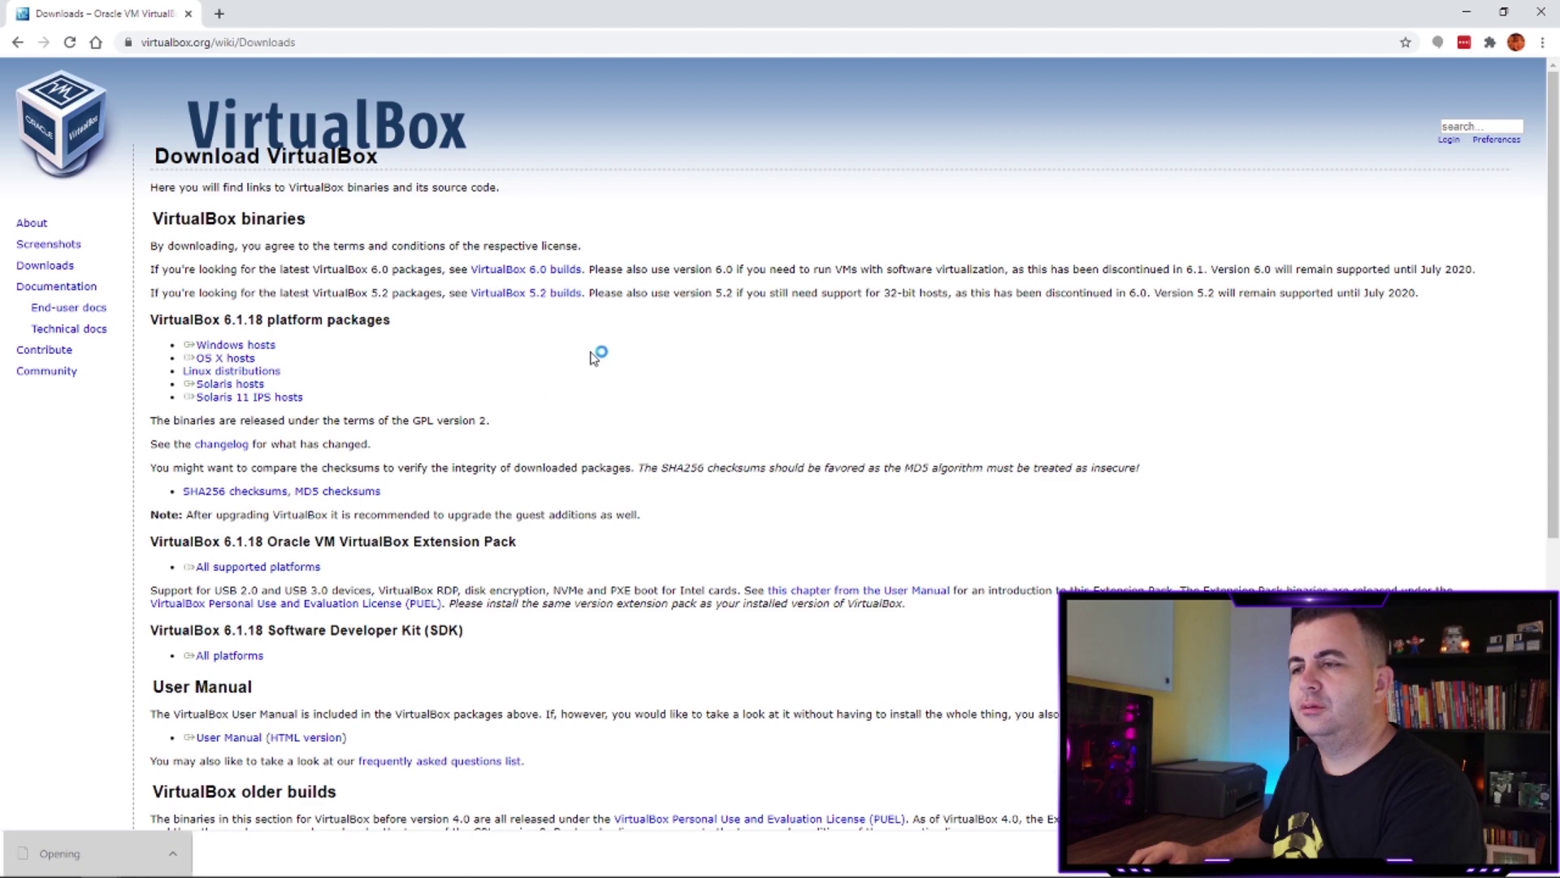
pyautogui.scroll(-20, 880, 369)
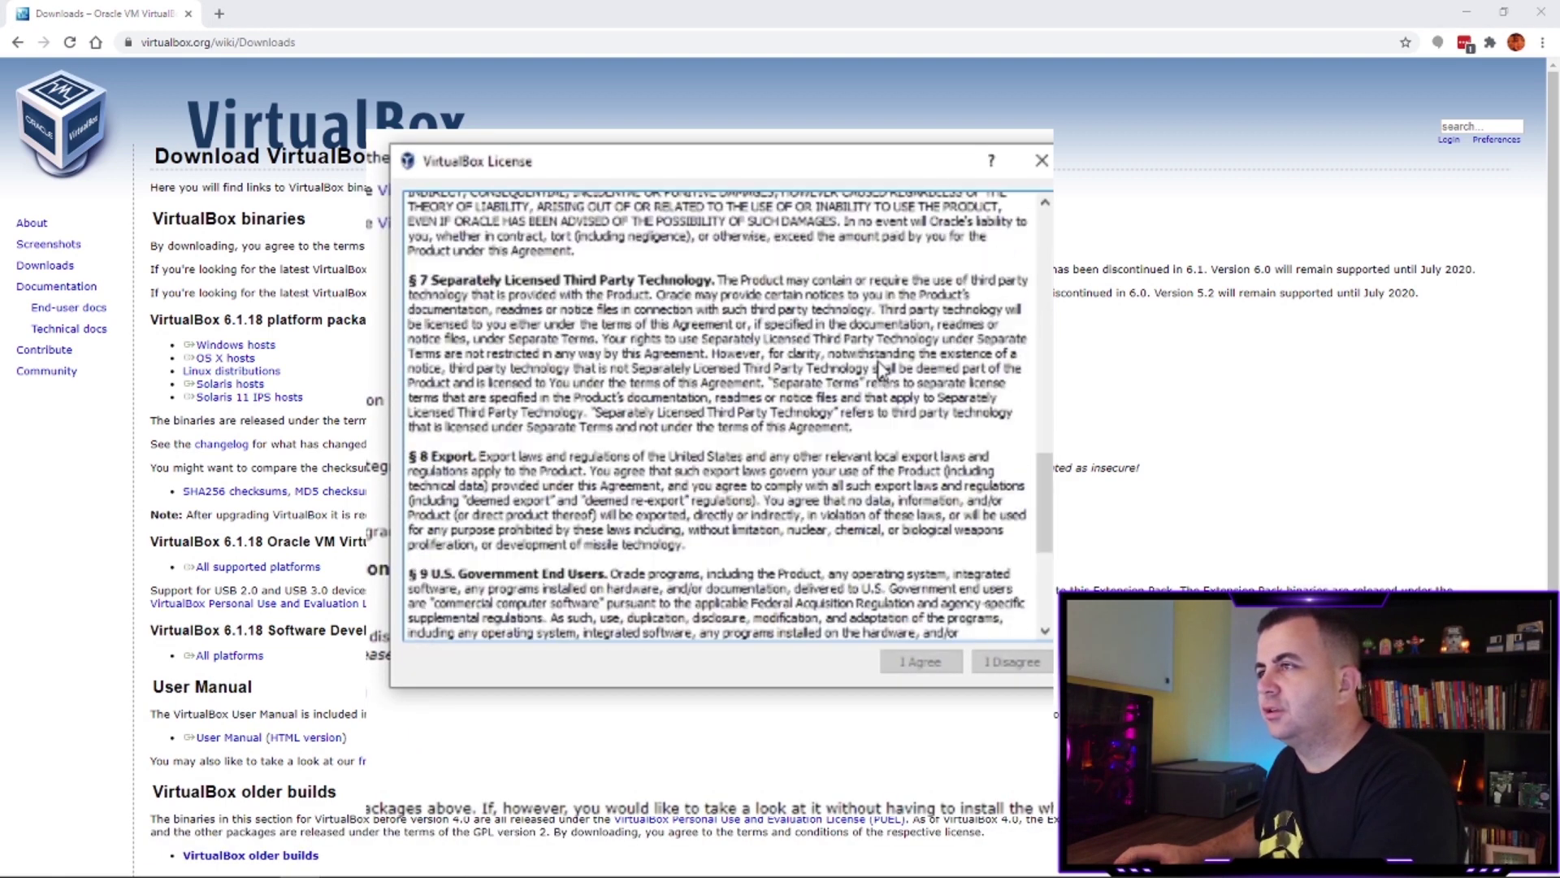
pyautogui.click(922, 661)
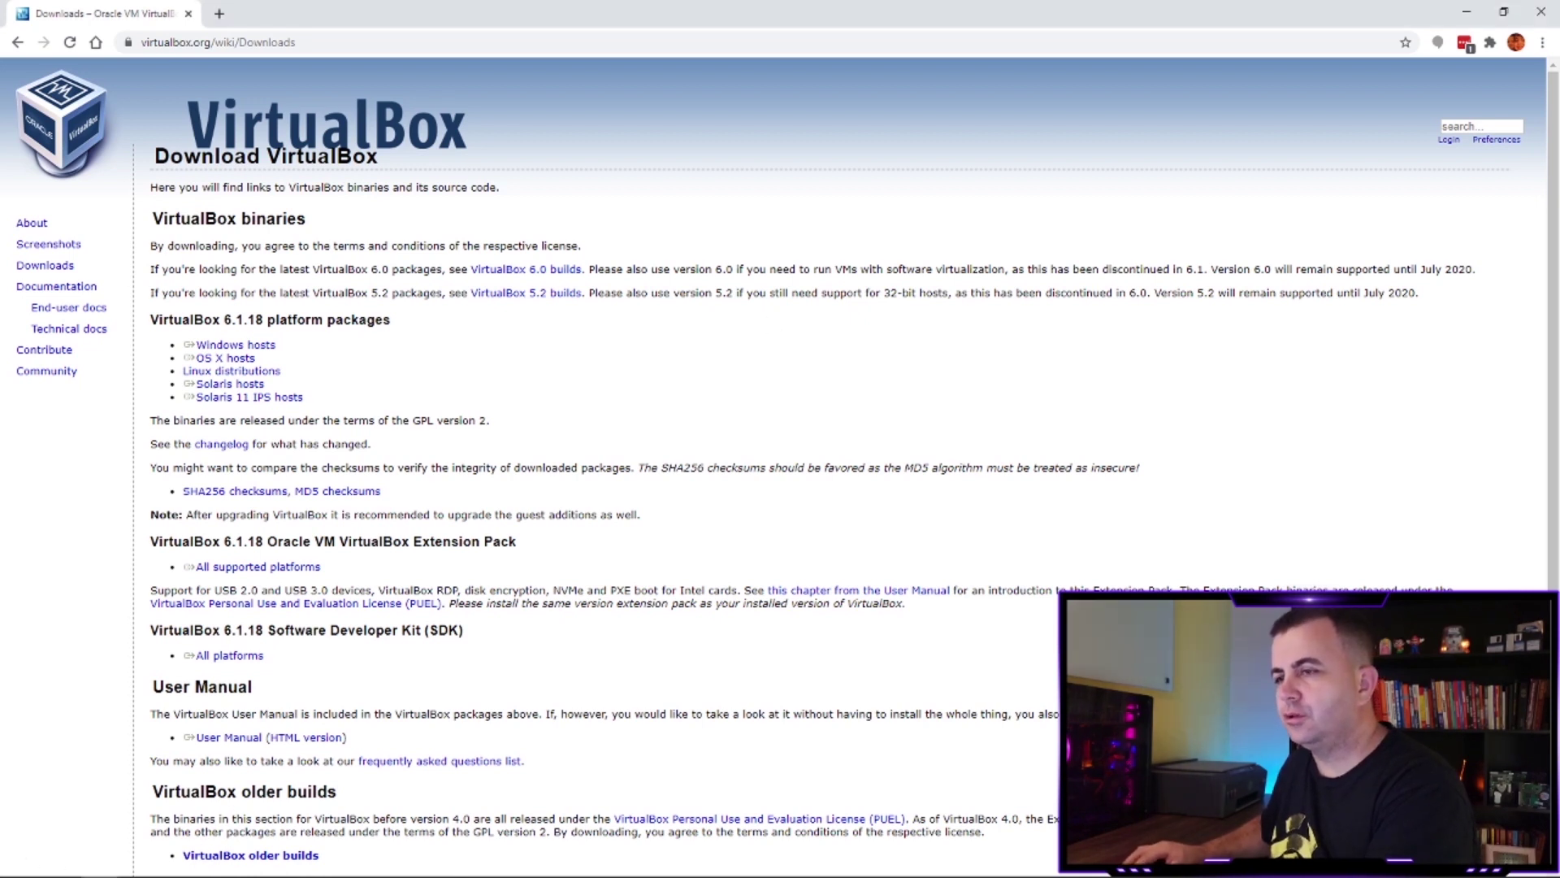
# - Launch Oracle VM VirtualBox from the Windows Start menu
pyautogui.moveTo(100, 867)
pyautogui.click(27, 869)
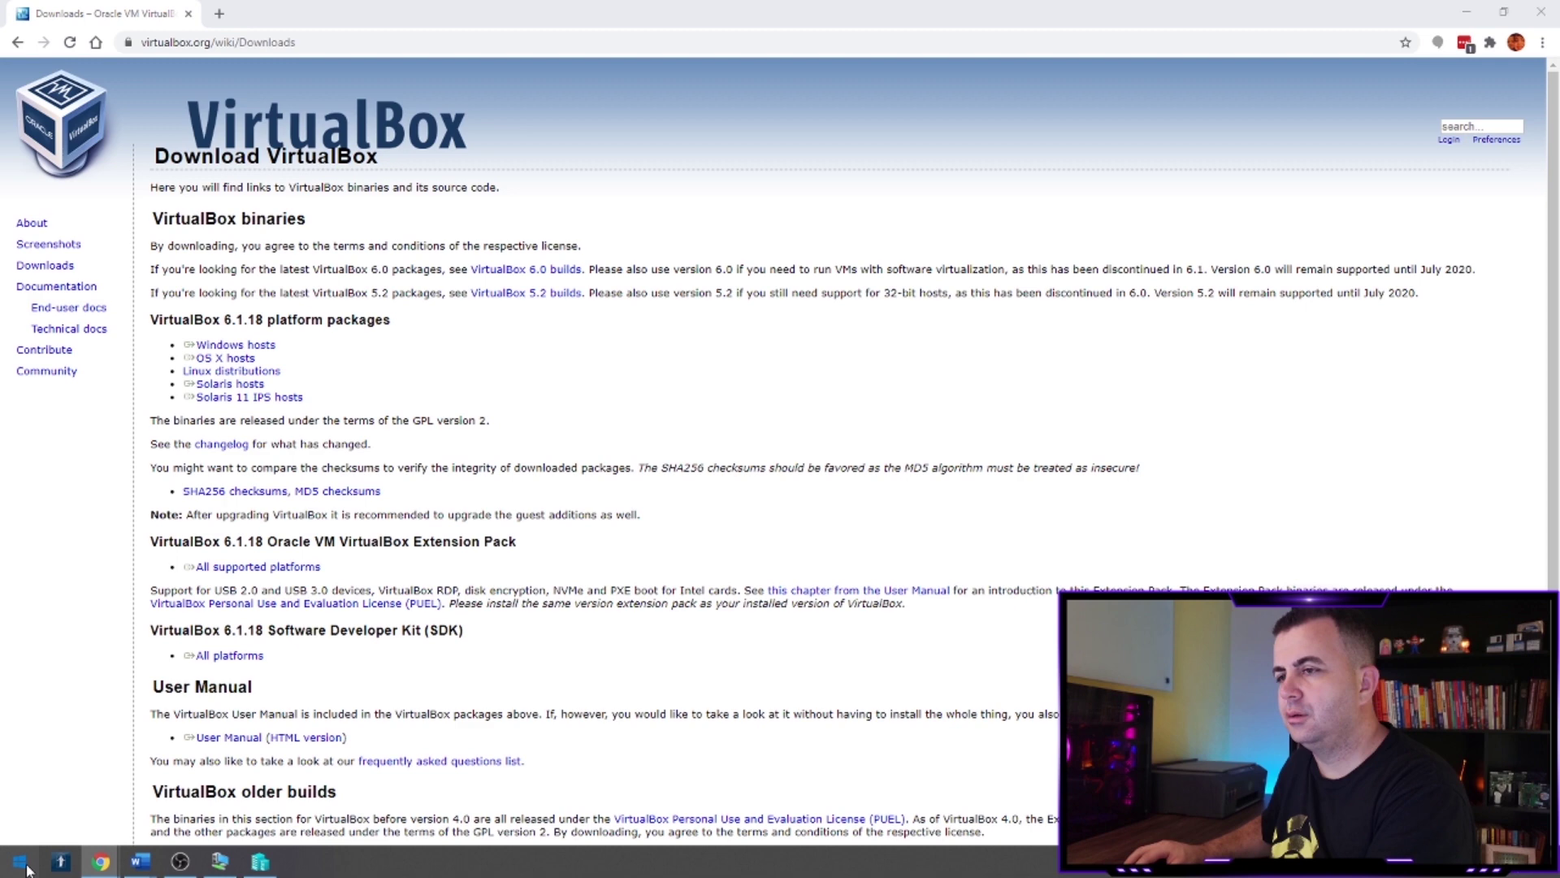
pyautogui.click(27, 868)
pyautogui.click(103, 378)
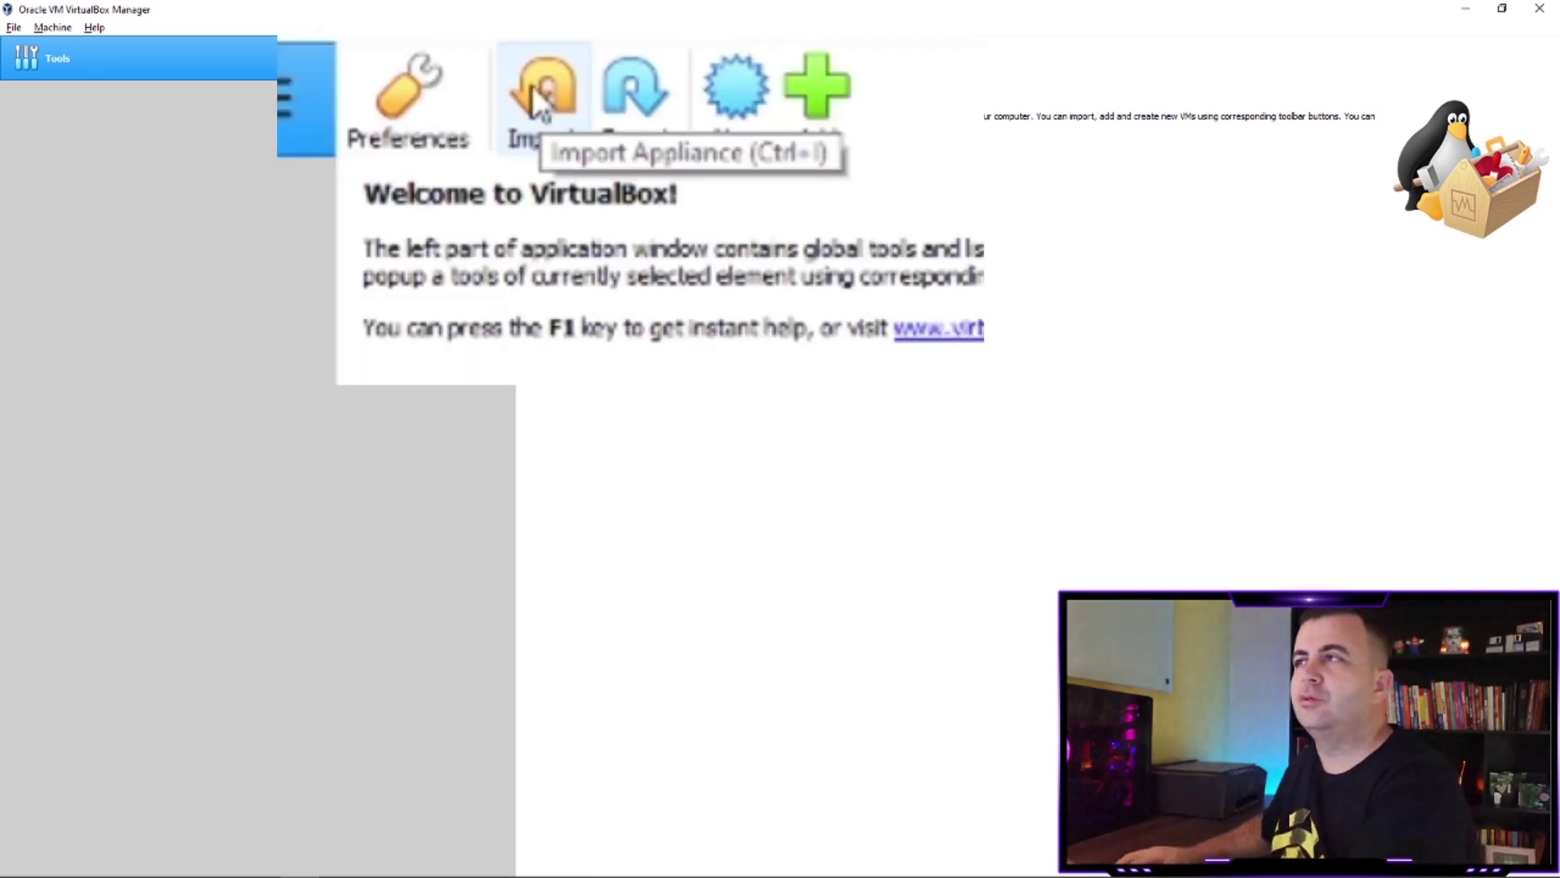
# - Add the existing Iron-W virtual machine from its folder in VirtualBox VMs
pyautogui.click(818, 115)
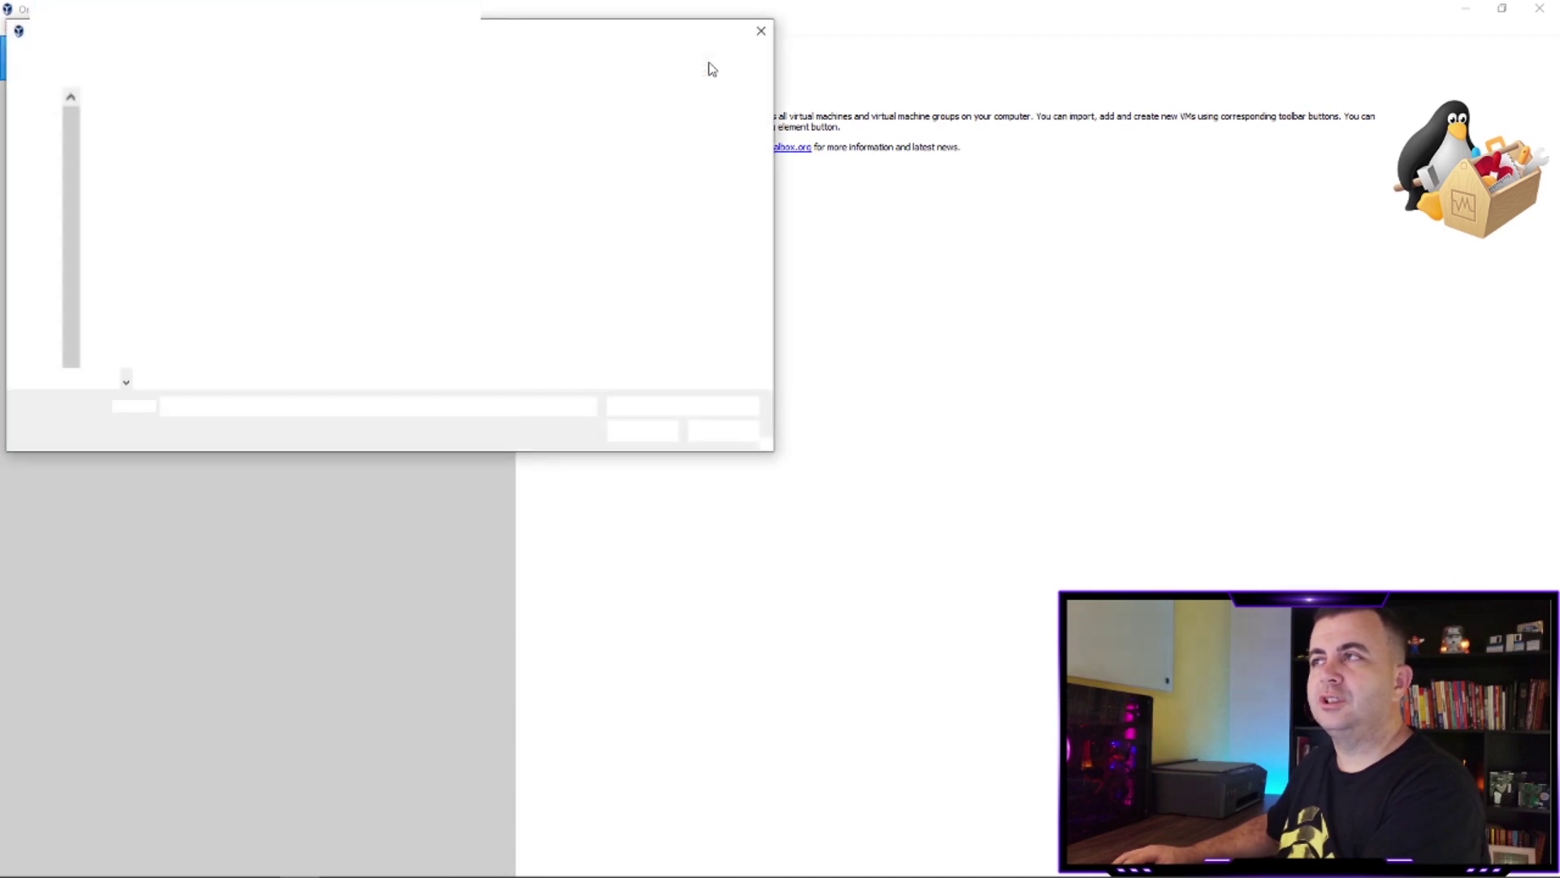
pyautogui.click(150, 144)
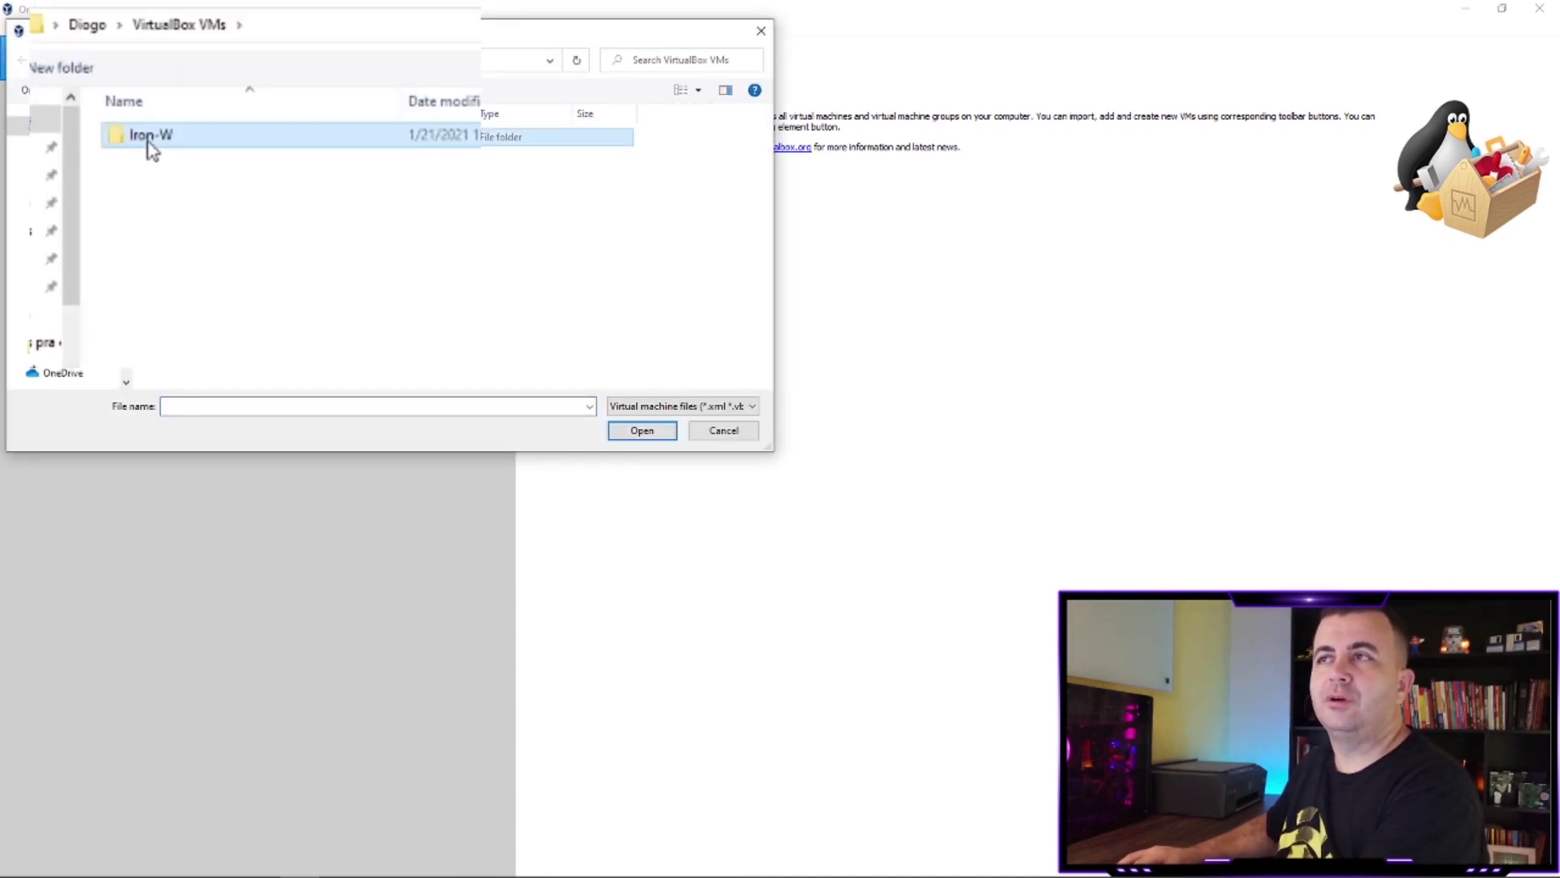
pyautogui.doubleClick(151, 144)
pyautogui.doubleClick(167, 162)
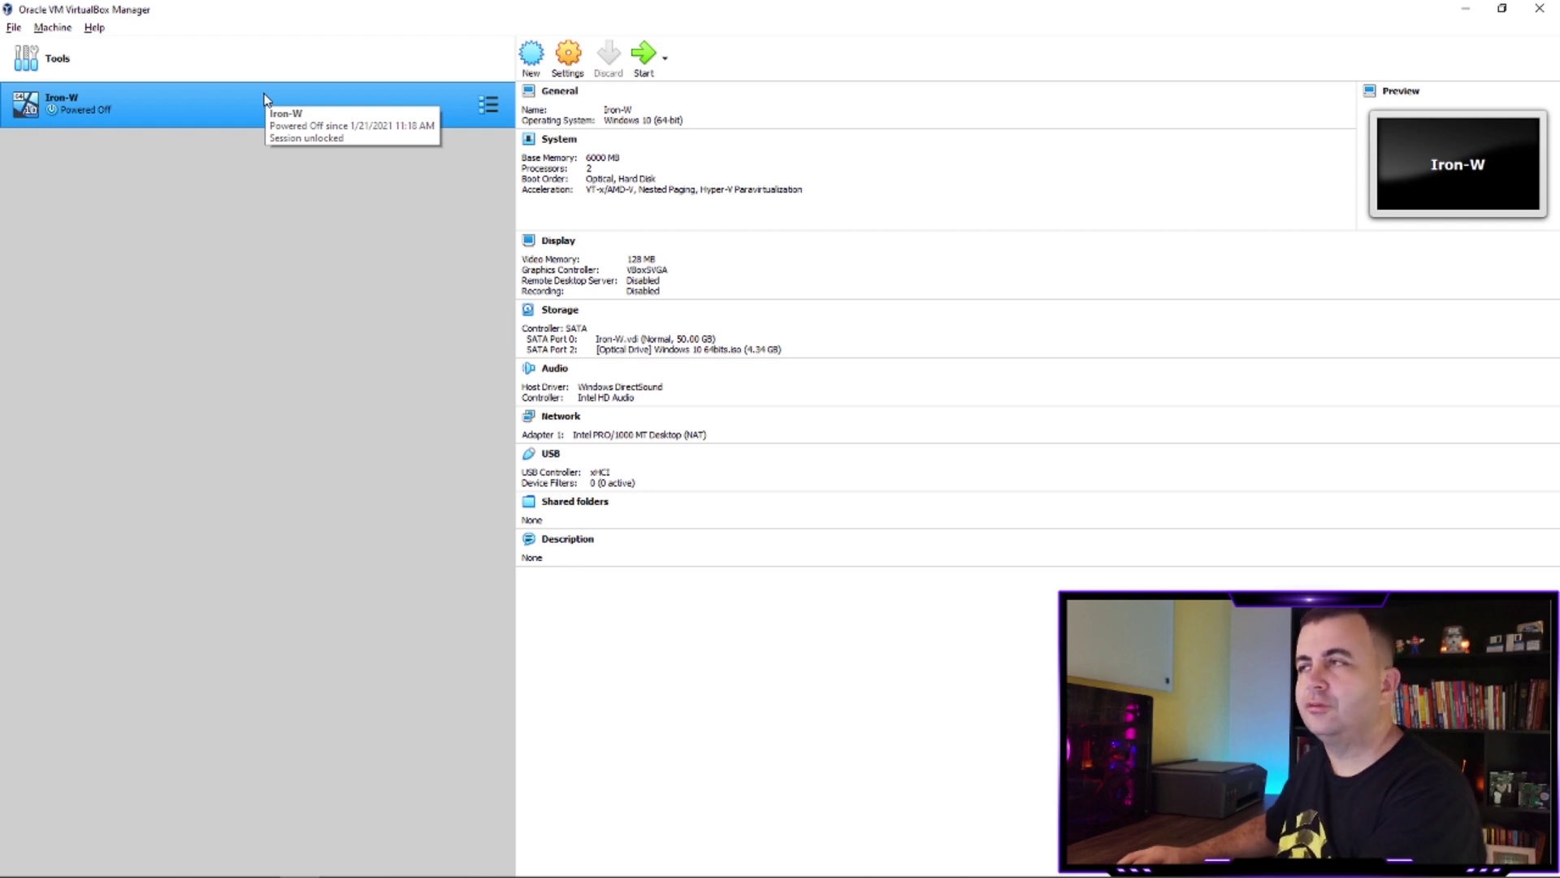
# - Start a new virtual machine named Thor-U with type Linux and version Ubuntu (64-bit)
pyautogui.click(72, 62)
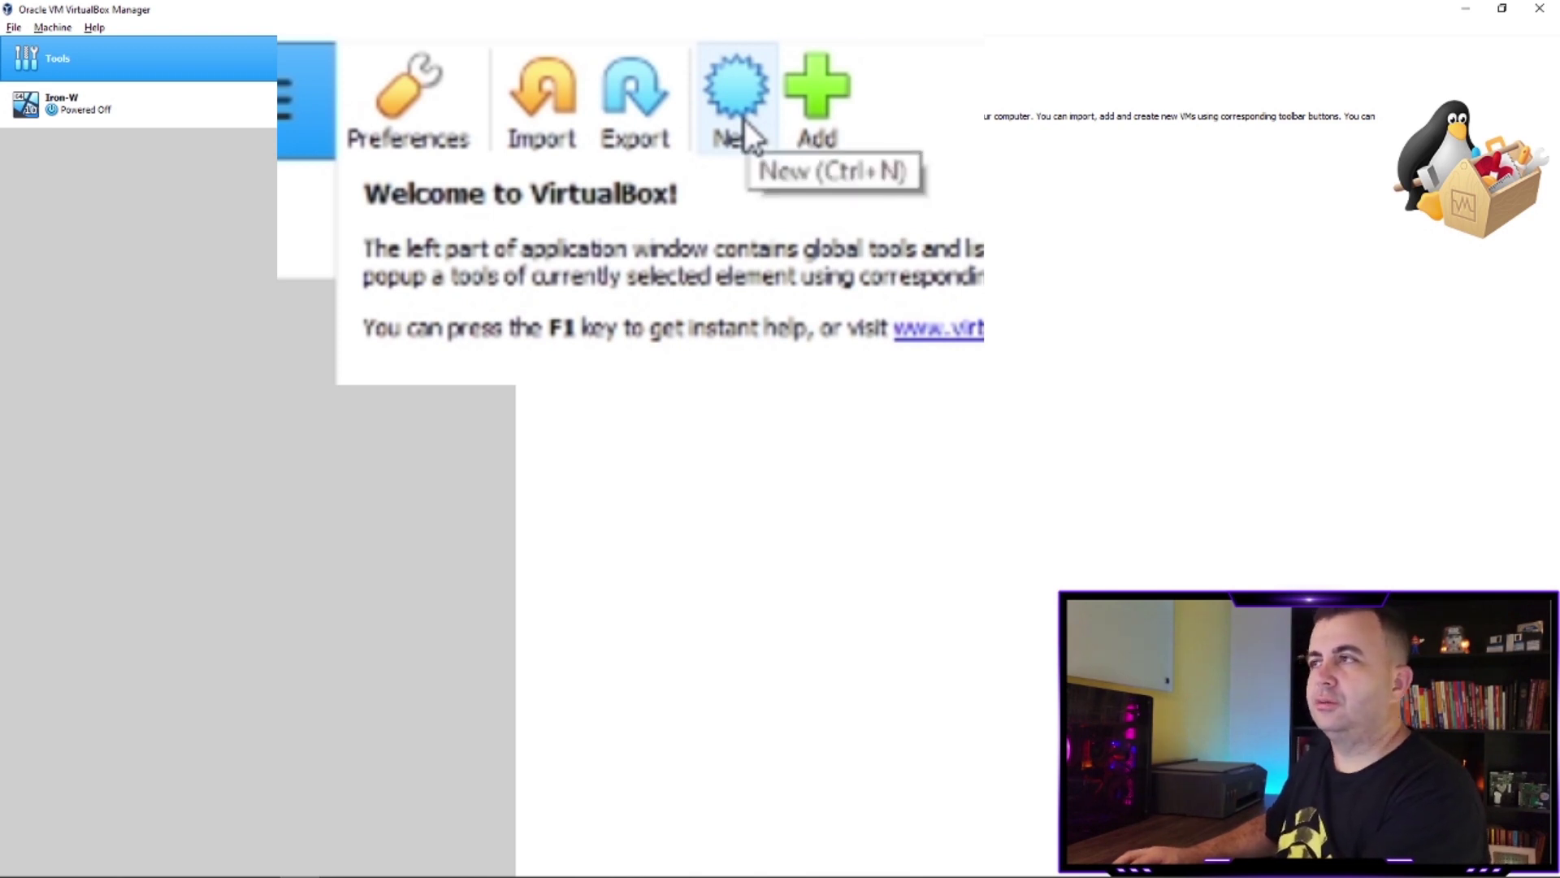
pyautogui.click(741, 122)
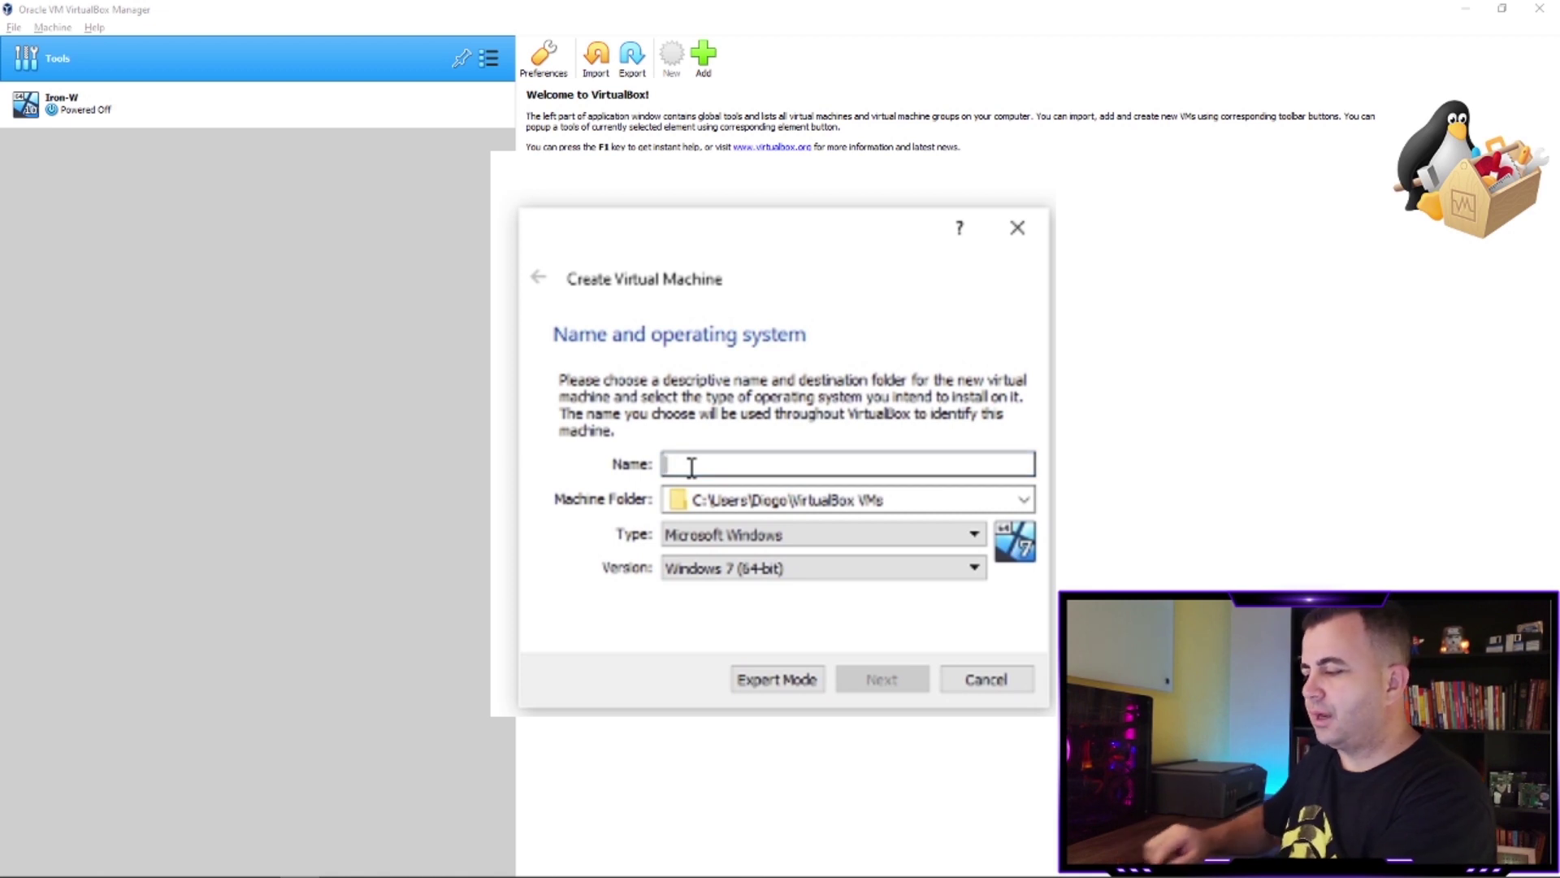
pyautogui.write('Thor-U')
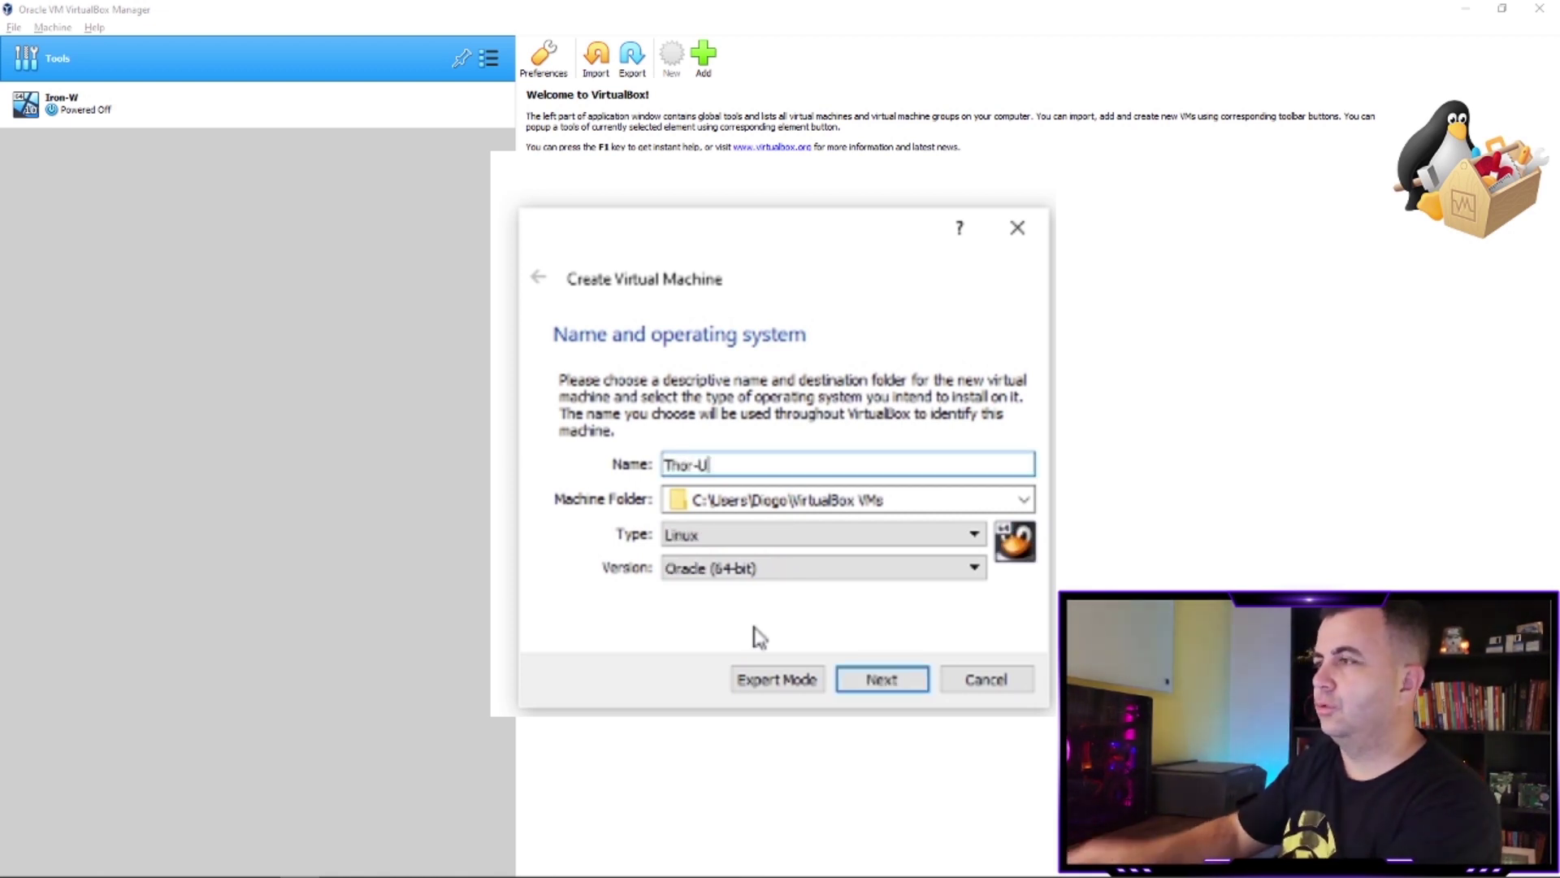
pyautogui.click(699, 537)
pyautogui.click(699, 540)
pyautogui.click(721, 573)
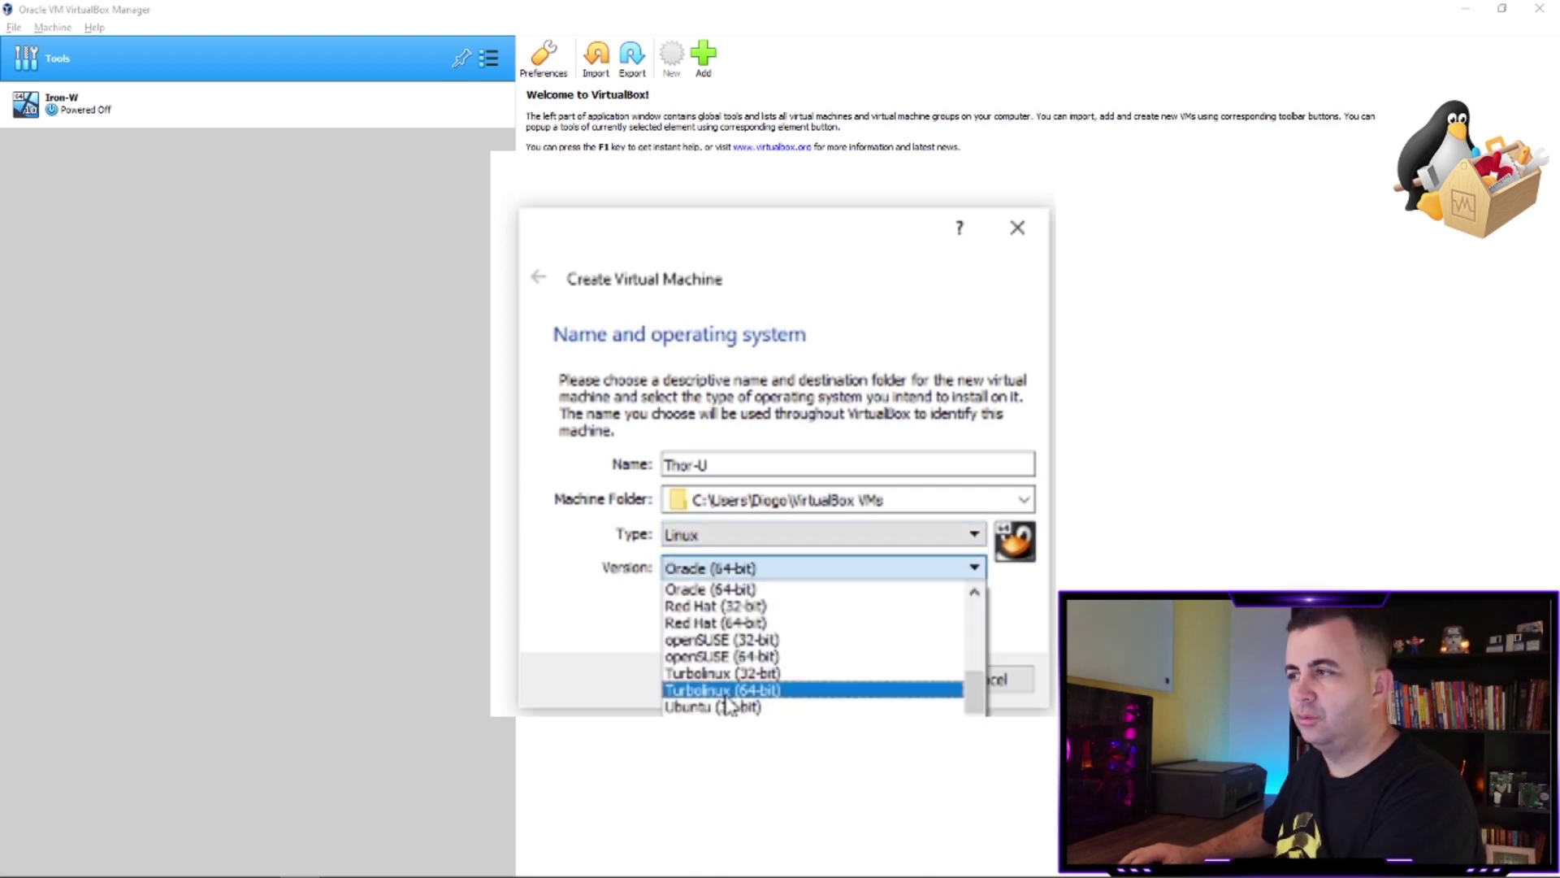
pyautogui.click(712, 707)
pyautogui.click(882, 679)
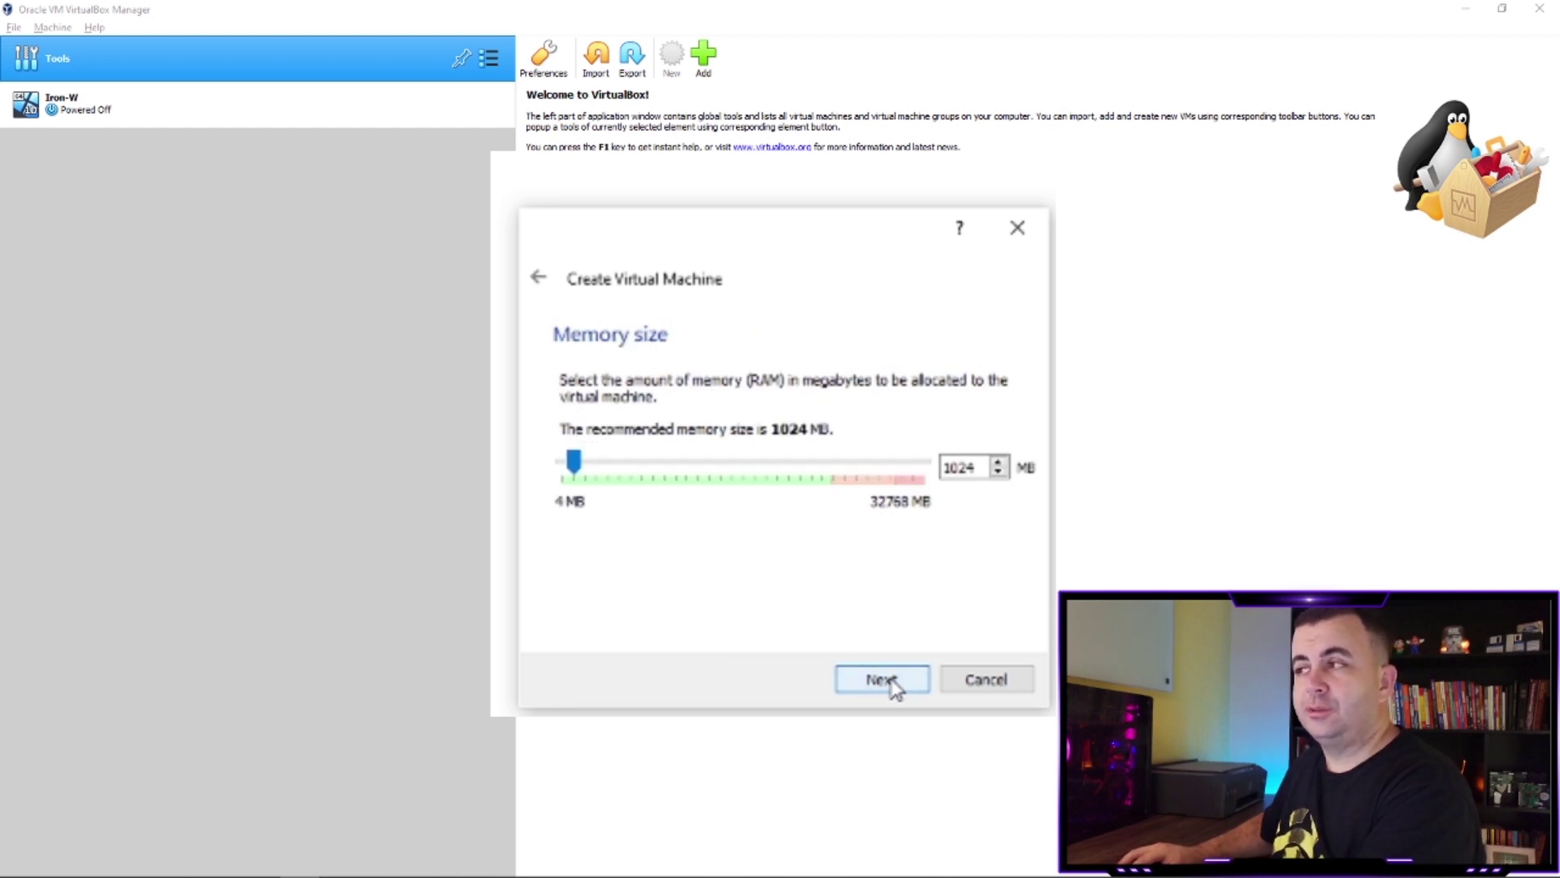
# - Set the new virtual machine's memory size to 4000 MB and continue to the hard disk options
pyautogui.moveTo(975, 470); pyautogui.dragTo(896, 457)
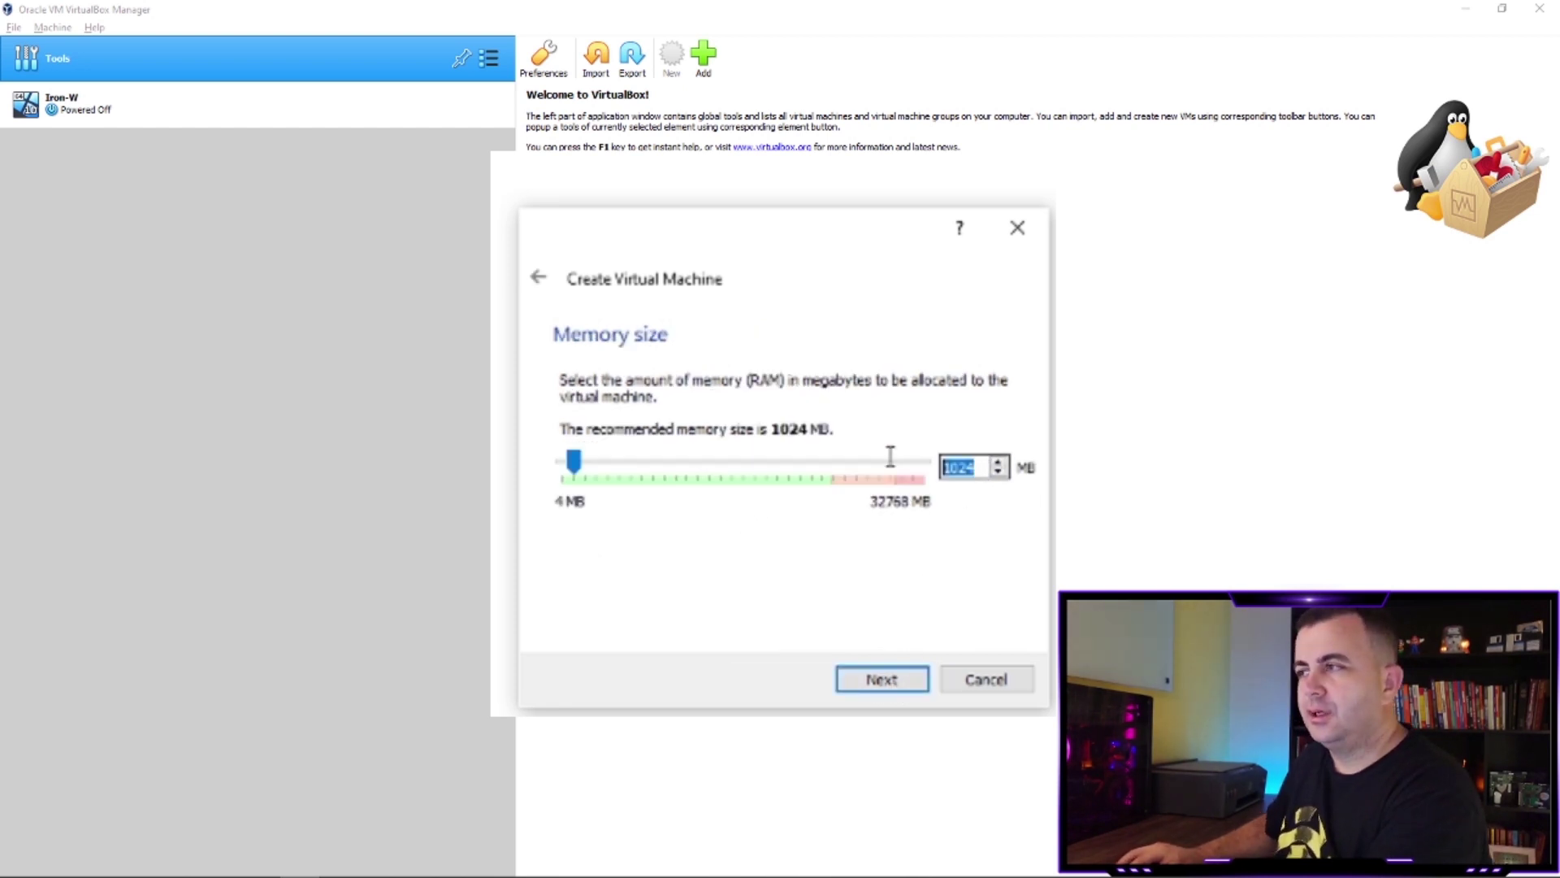
pyautogui.moveTo(574, 461)
pyautogui.mouseDown()
pyautogui.moveTo(837, 467)
pyautogui.moveTo(537, 481)
pyautogui.moveTo(574, 467)
pyautogui.mouseUp()
pyautogui.moveTo(985, 468); pyautogui.dragTo(934, 454)
pyautogui.write('4')
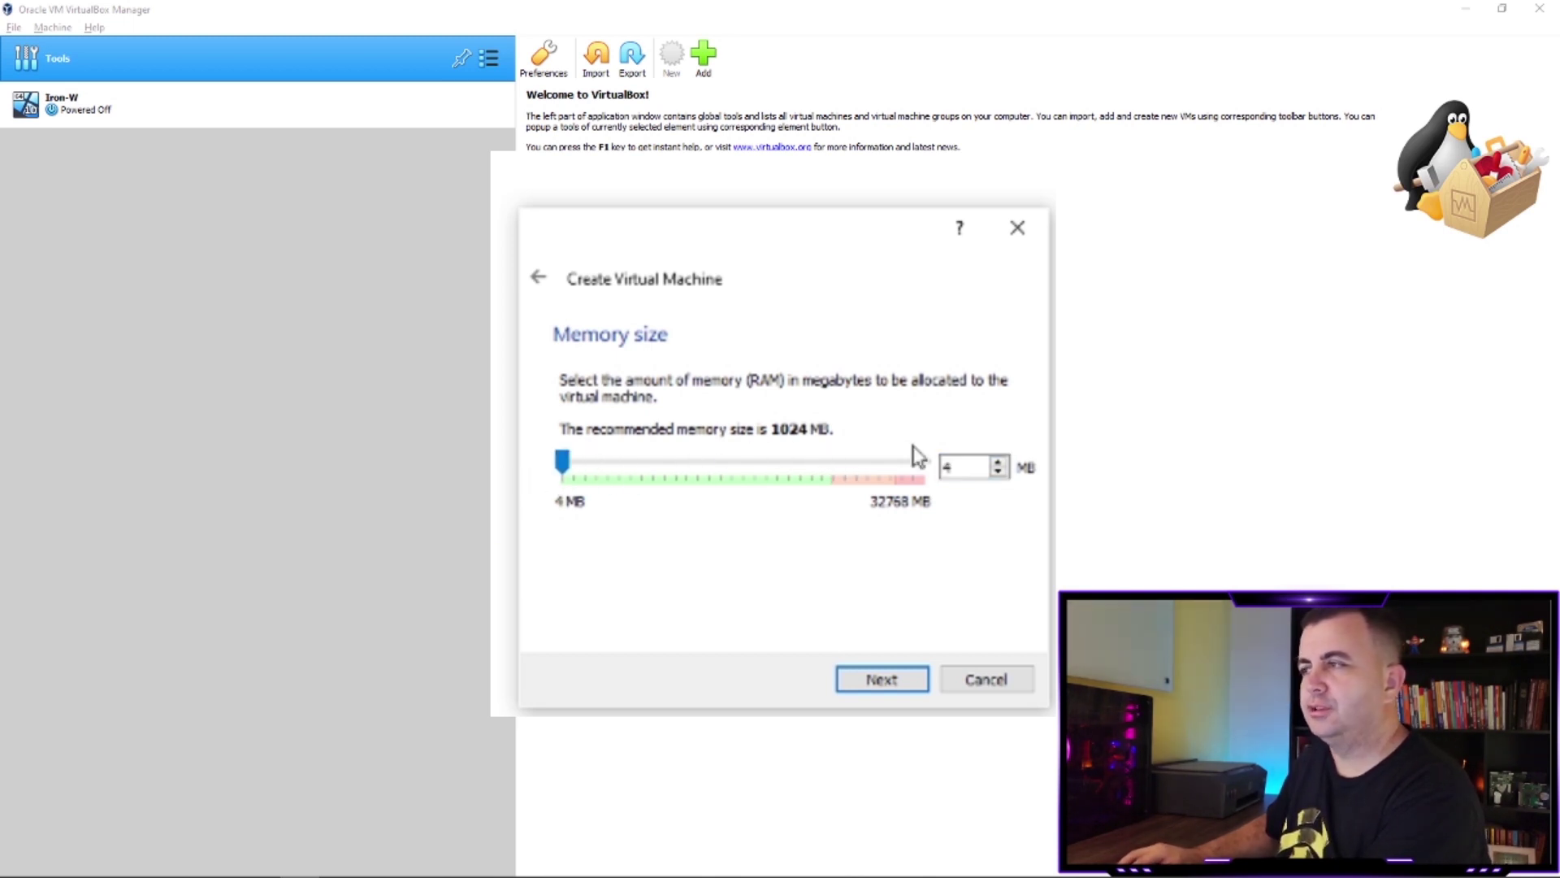
pyautogui.hotkey('ctrl', 'a')
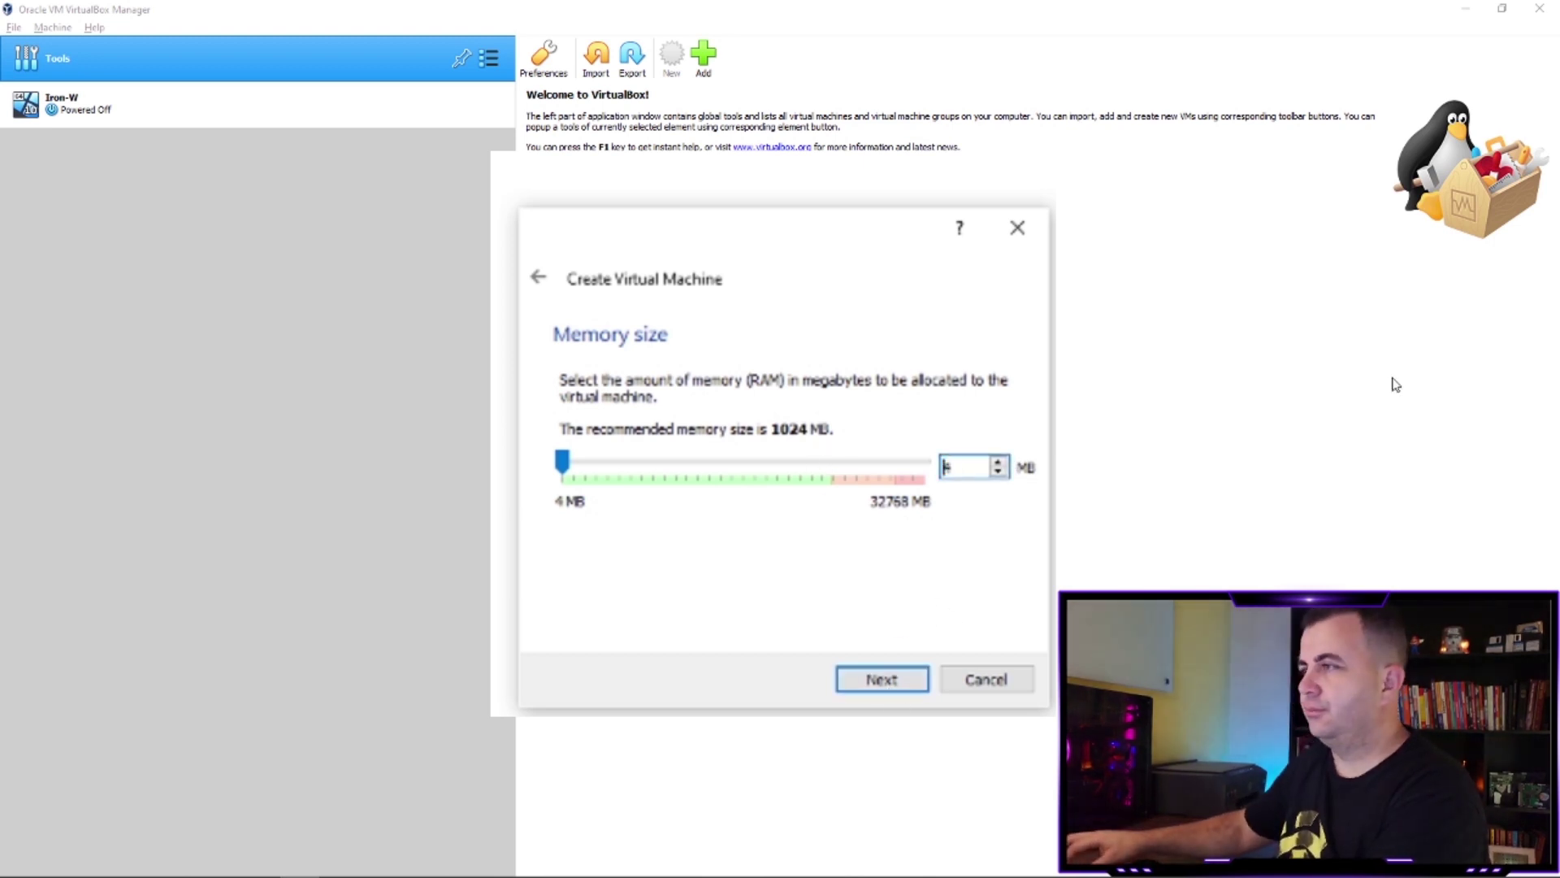
pyautogui.press('Return')
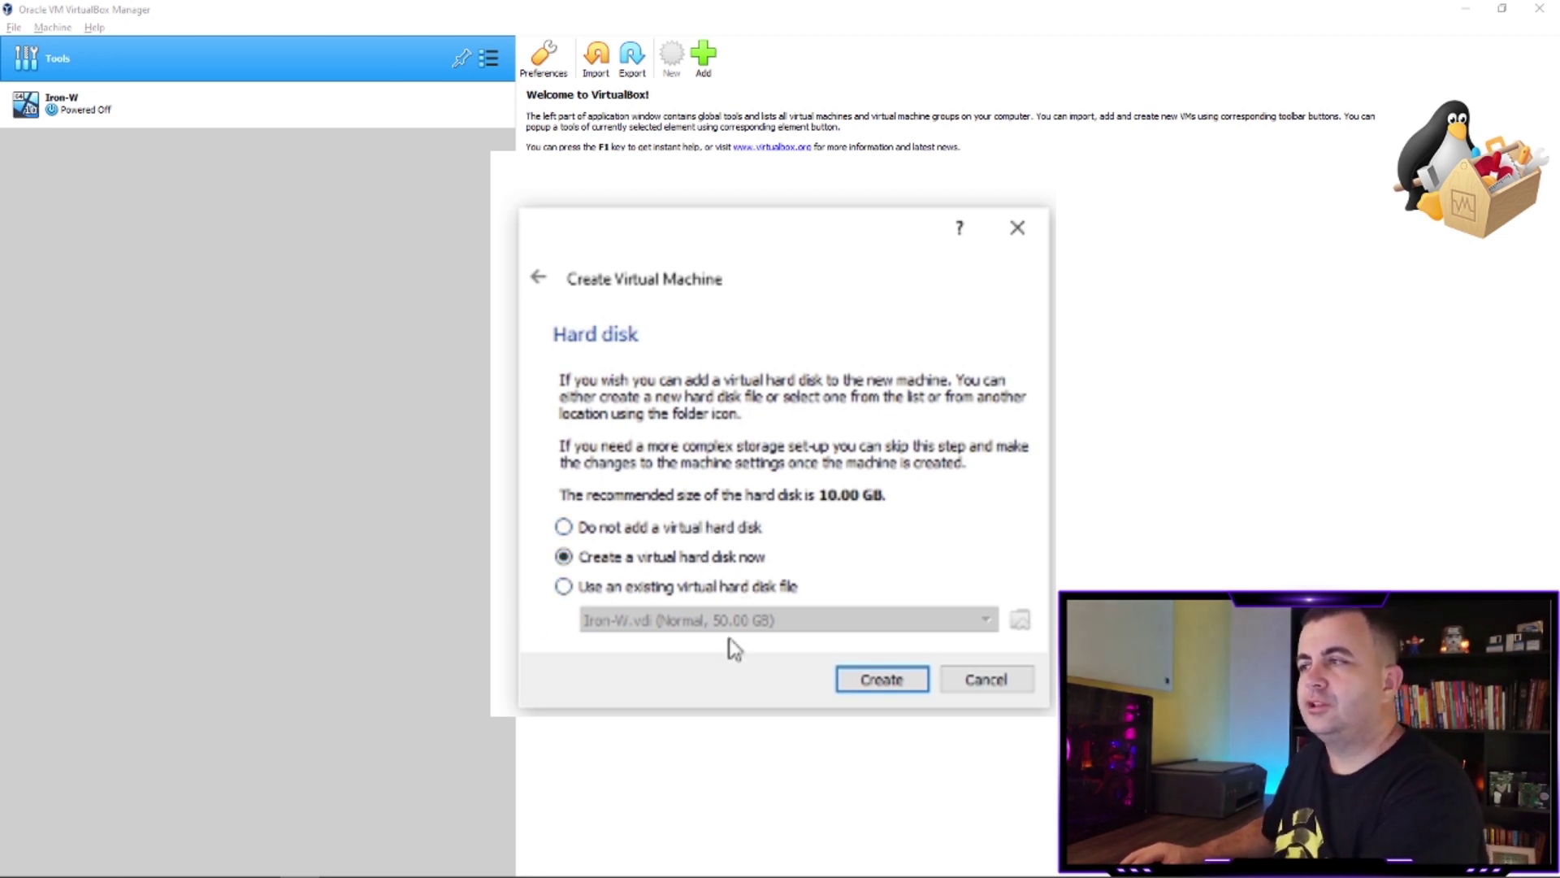
# - Create a dynamically allocated 40 GB virtual hard disk of type VHD (Virtual Hard Disk) for Thor-U
pyautogui.click(902, 689)
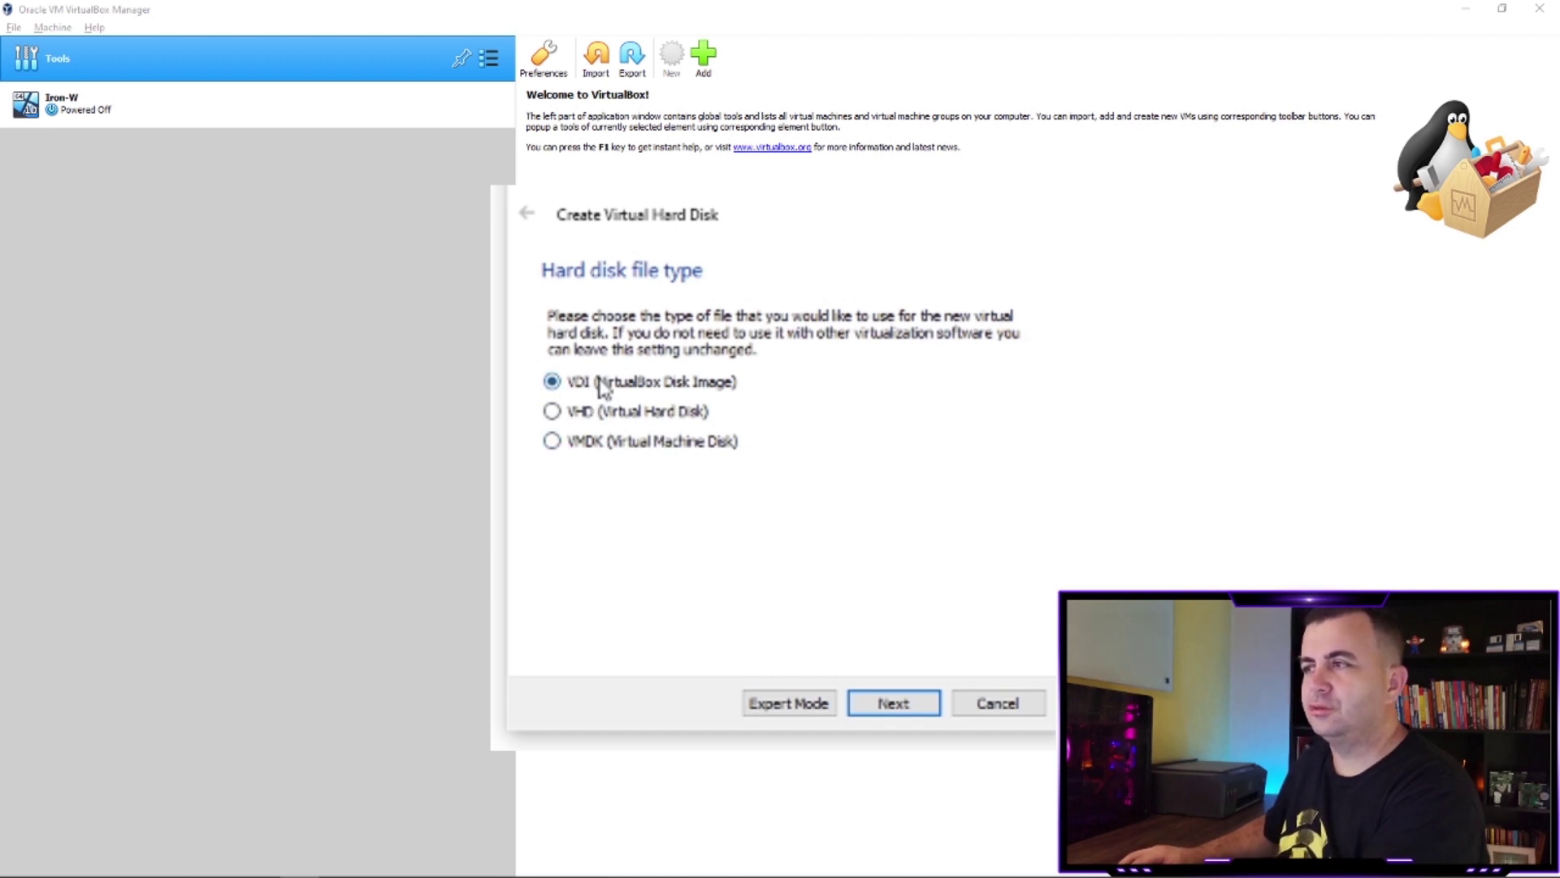
pyautogui.click(553, 412)
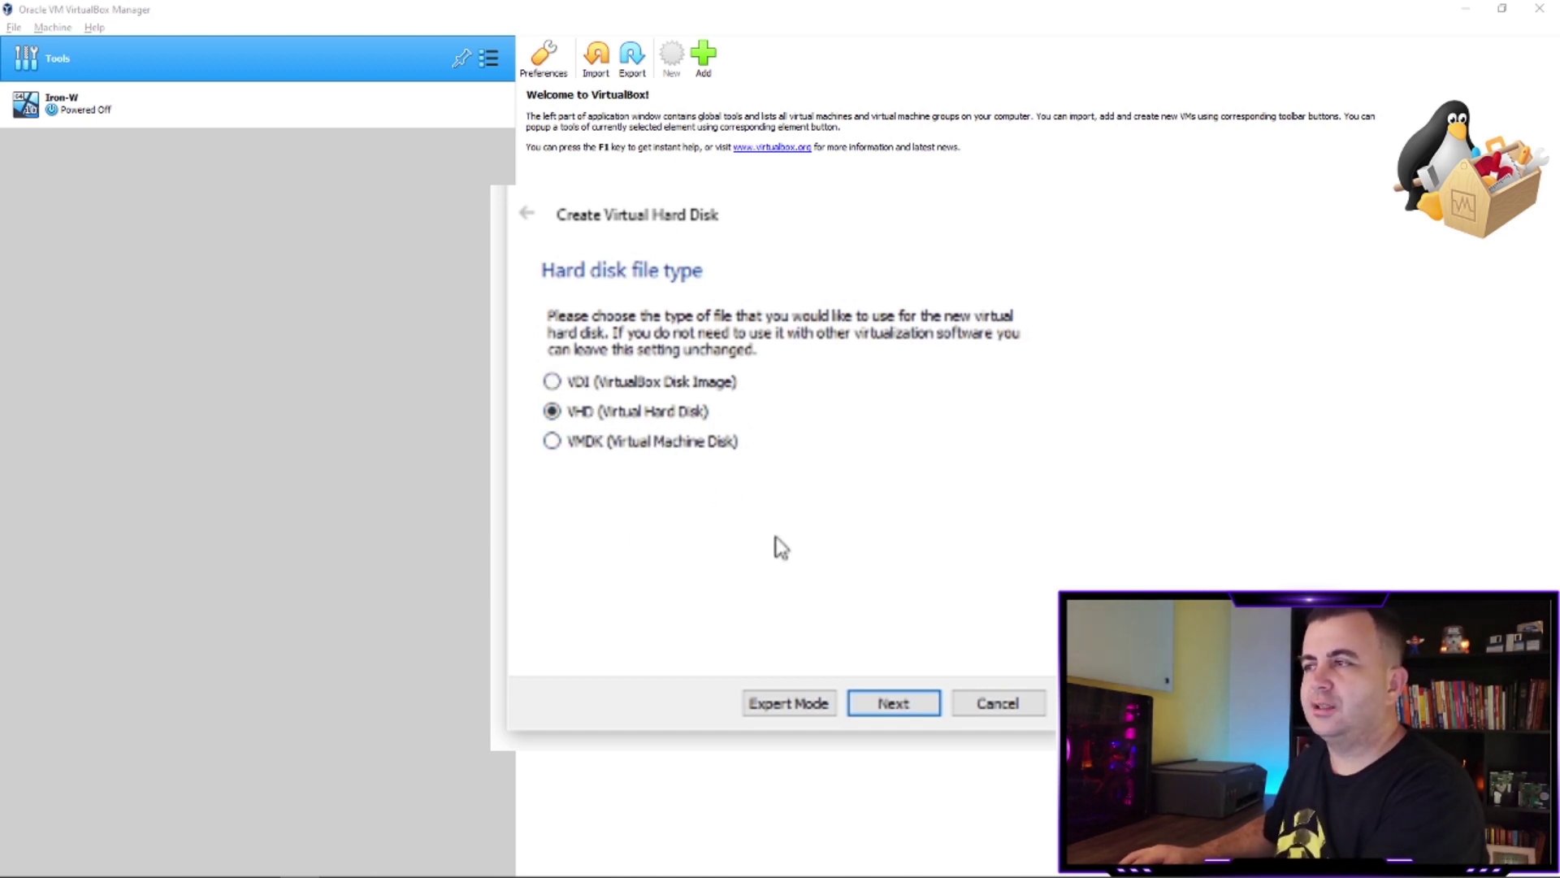
pyautogui.click(912, 706)
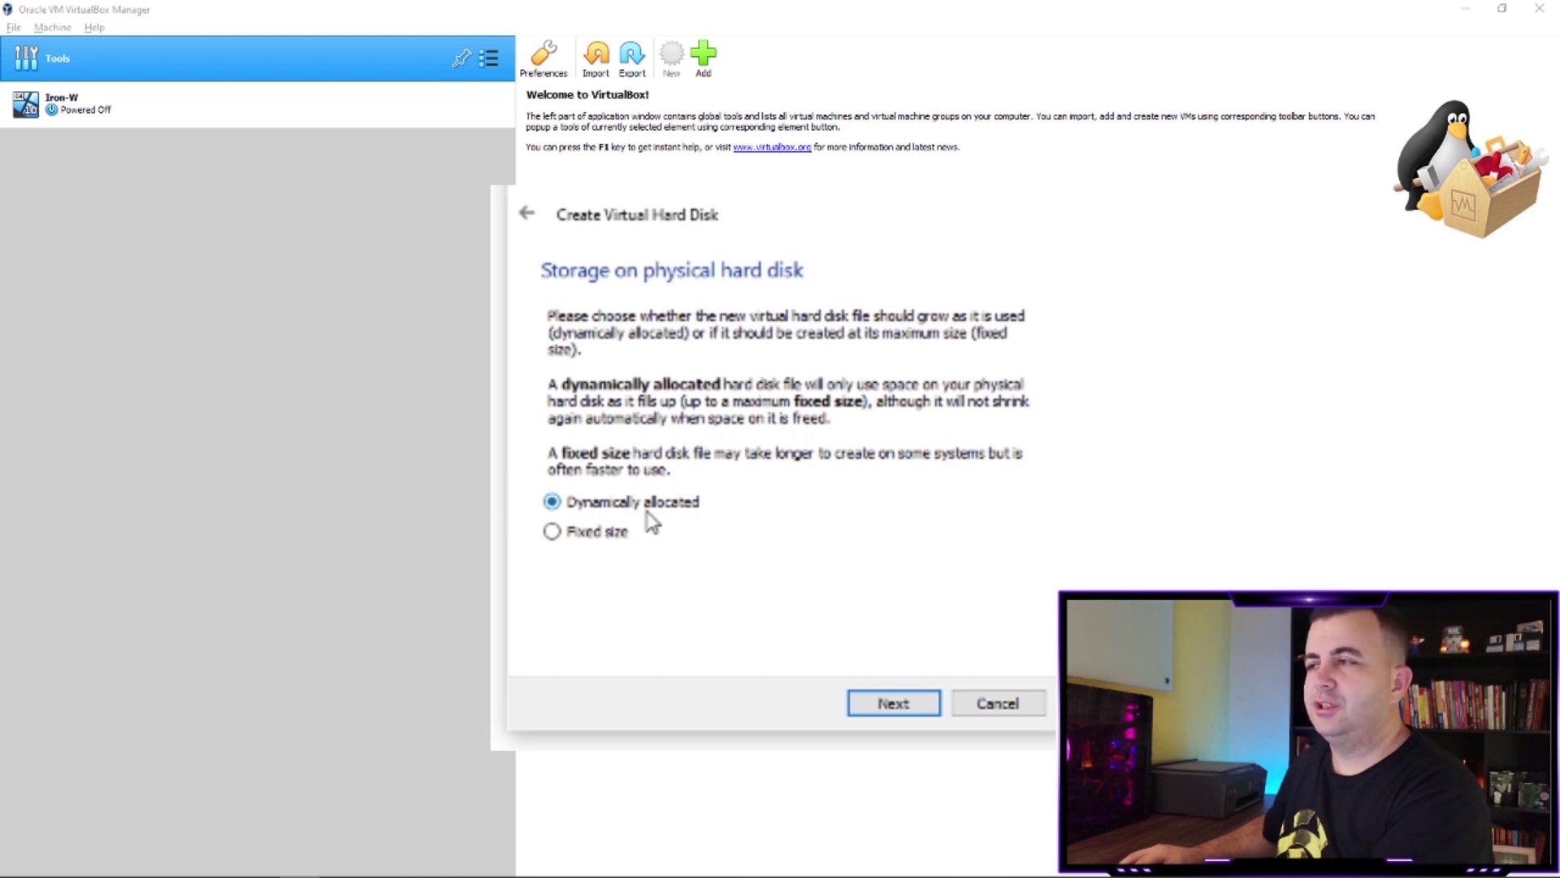
pyautogui.click(892, 704)
pyautogui.moveTo(968, 459); pyautogui.dragTo(1059, 454)
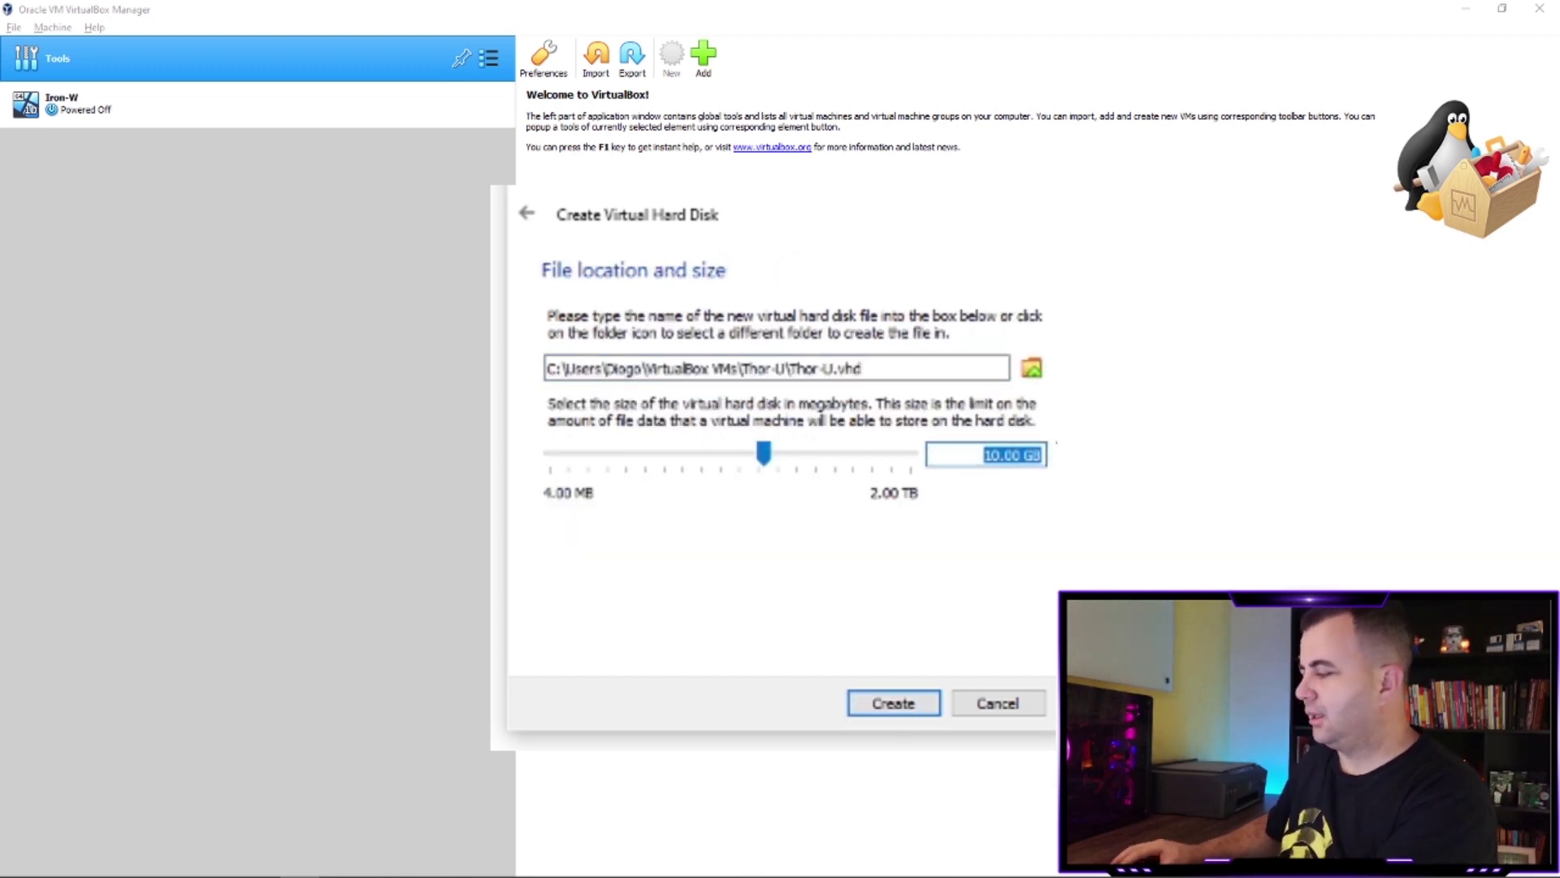
pyautogui.write('40')
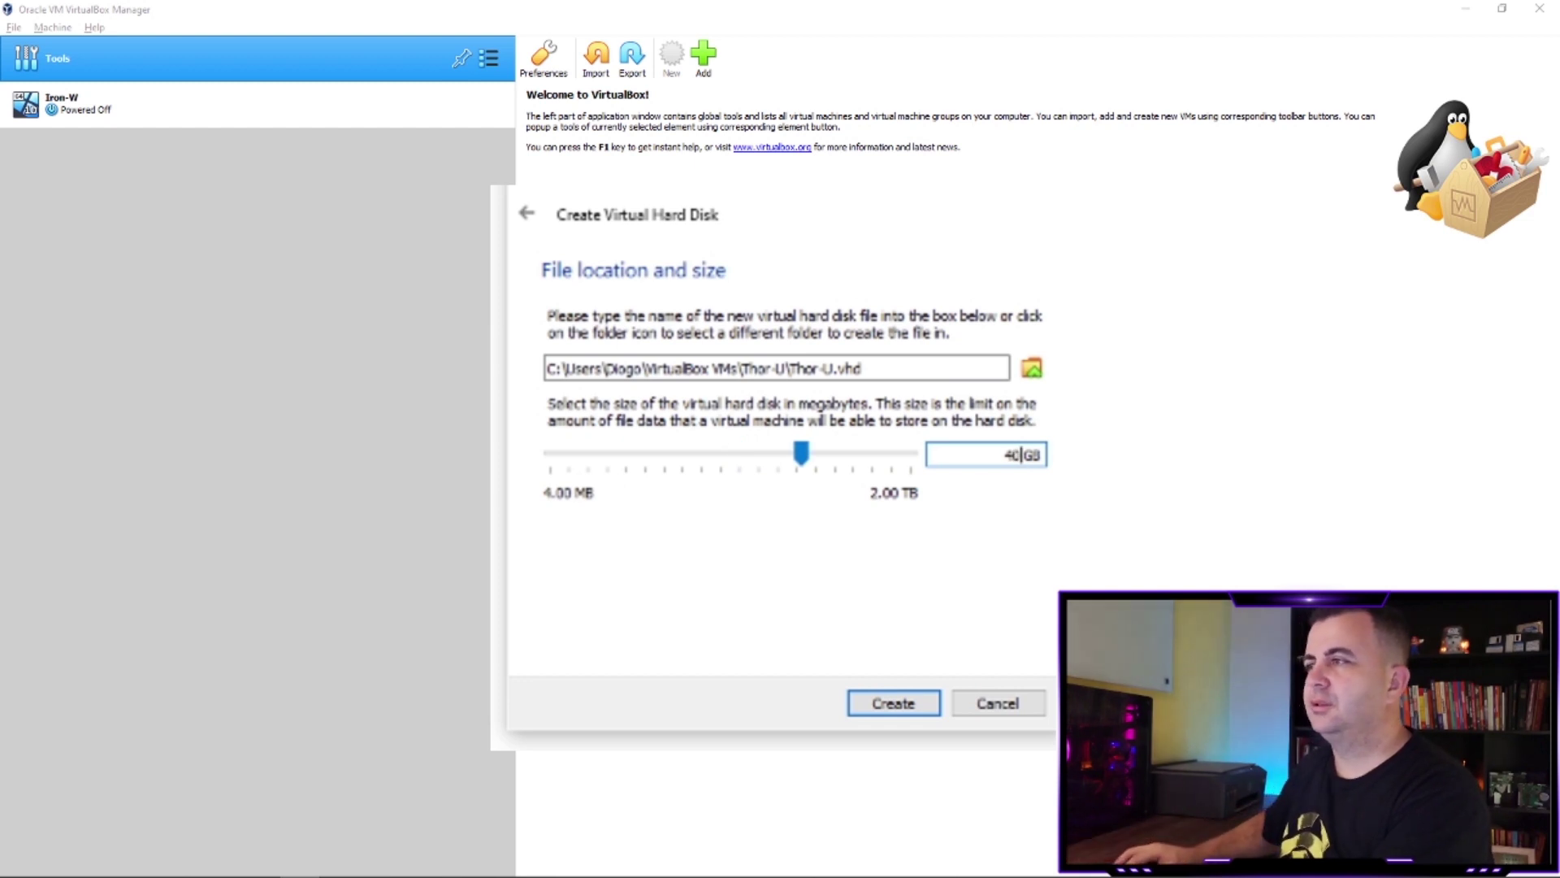
pyautogui.click(903, 710)
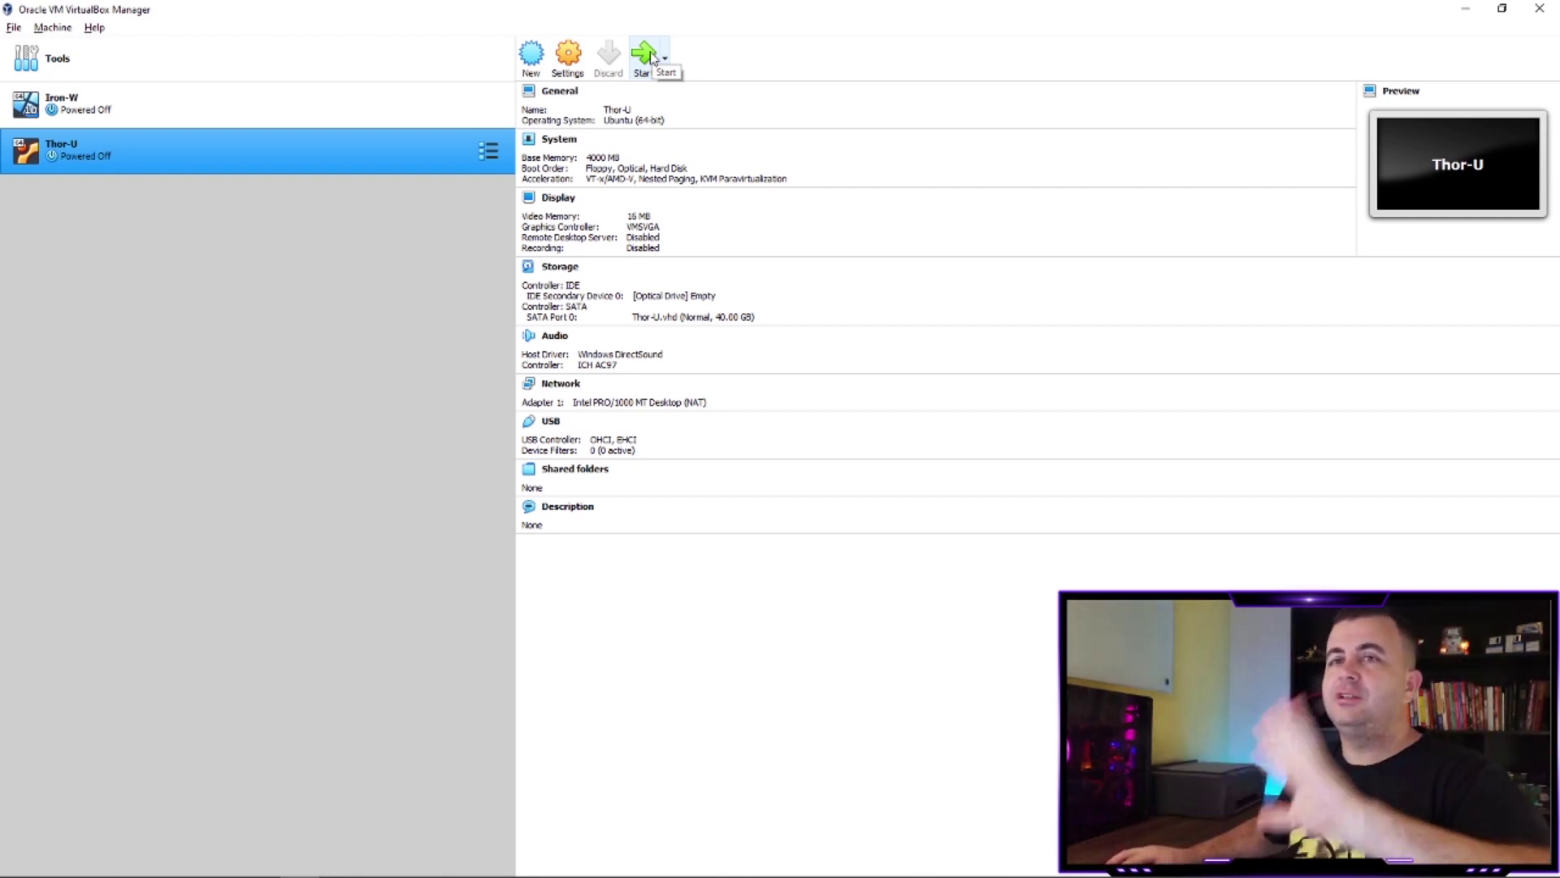
# - Attach ubuntu-20.04.1-desktop-amd64.iso to Thor-U's empty IDE optical drive and save the settings
pyautogui.click(578, 68)
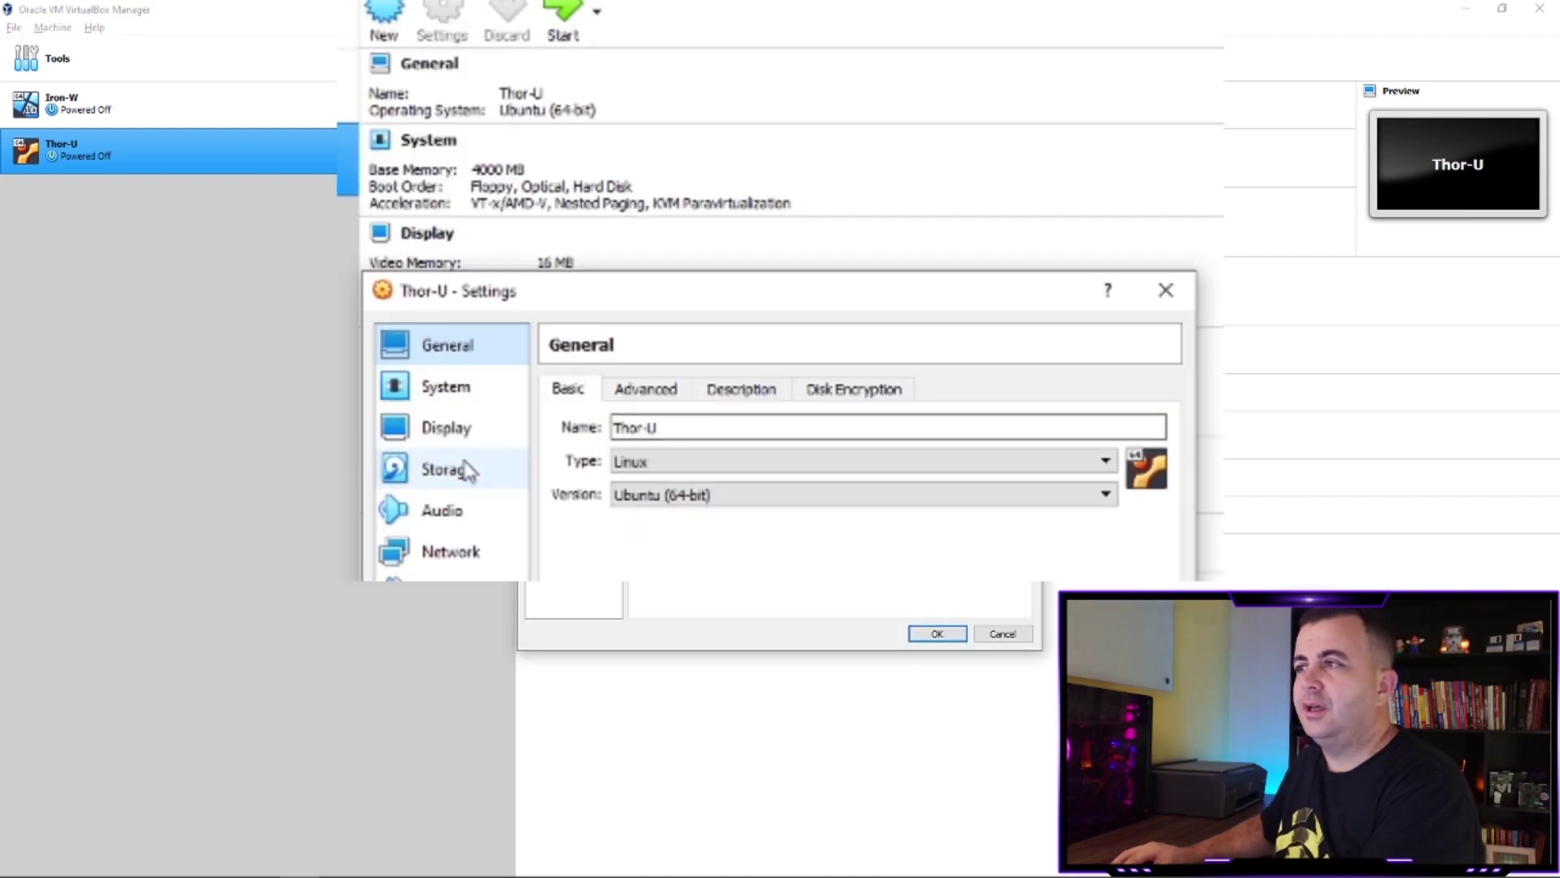
pyautogui.click(467, 469)
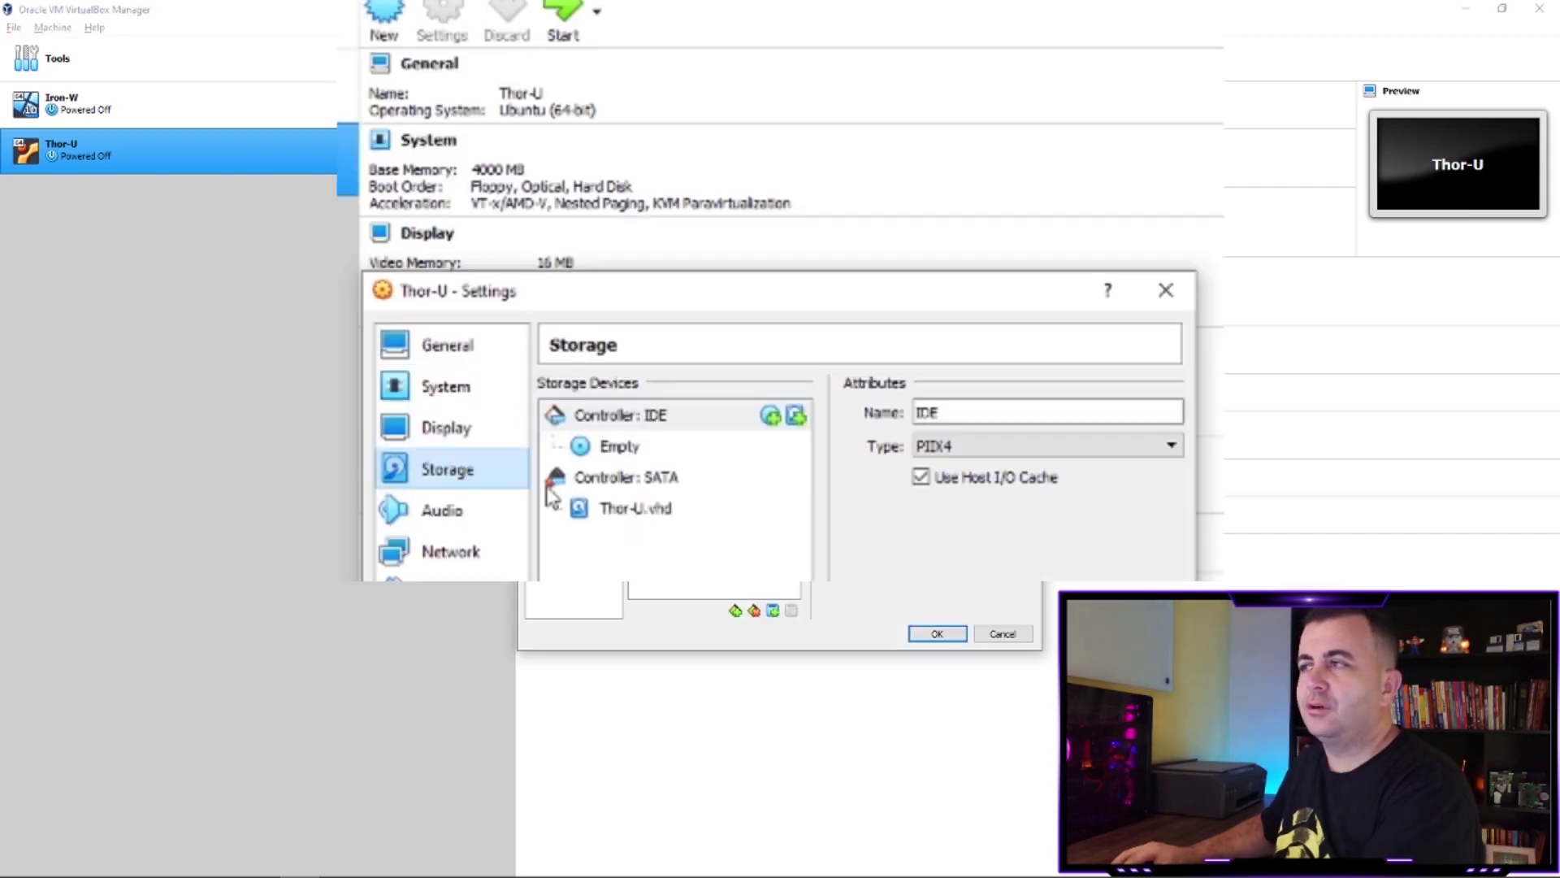
pyautogui.click(620, 449)
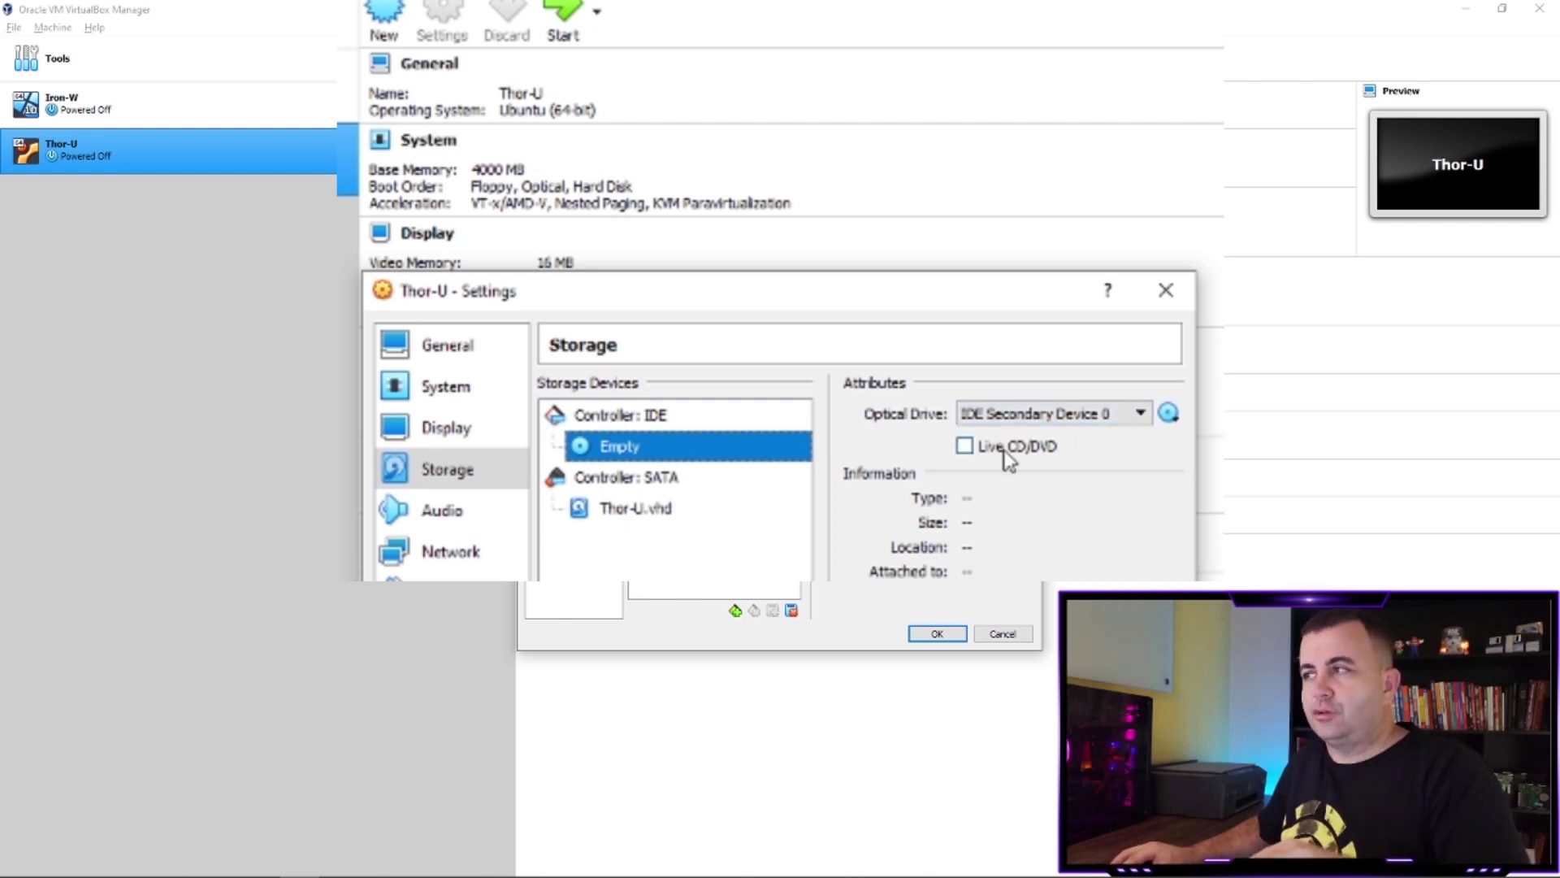
pyautogui.click(1170, 414)
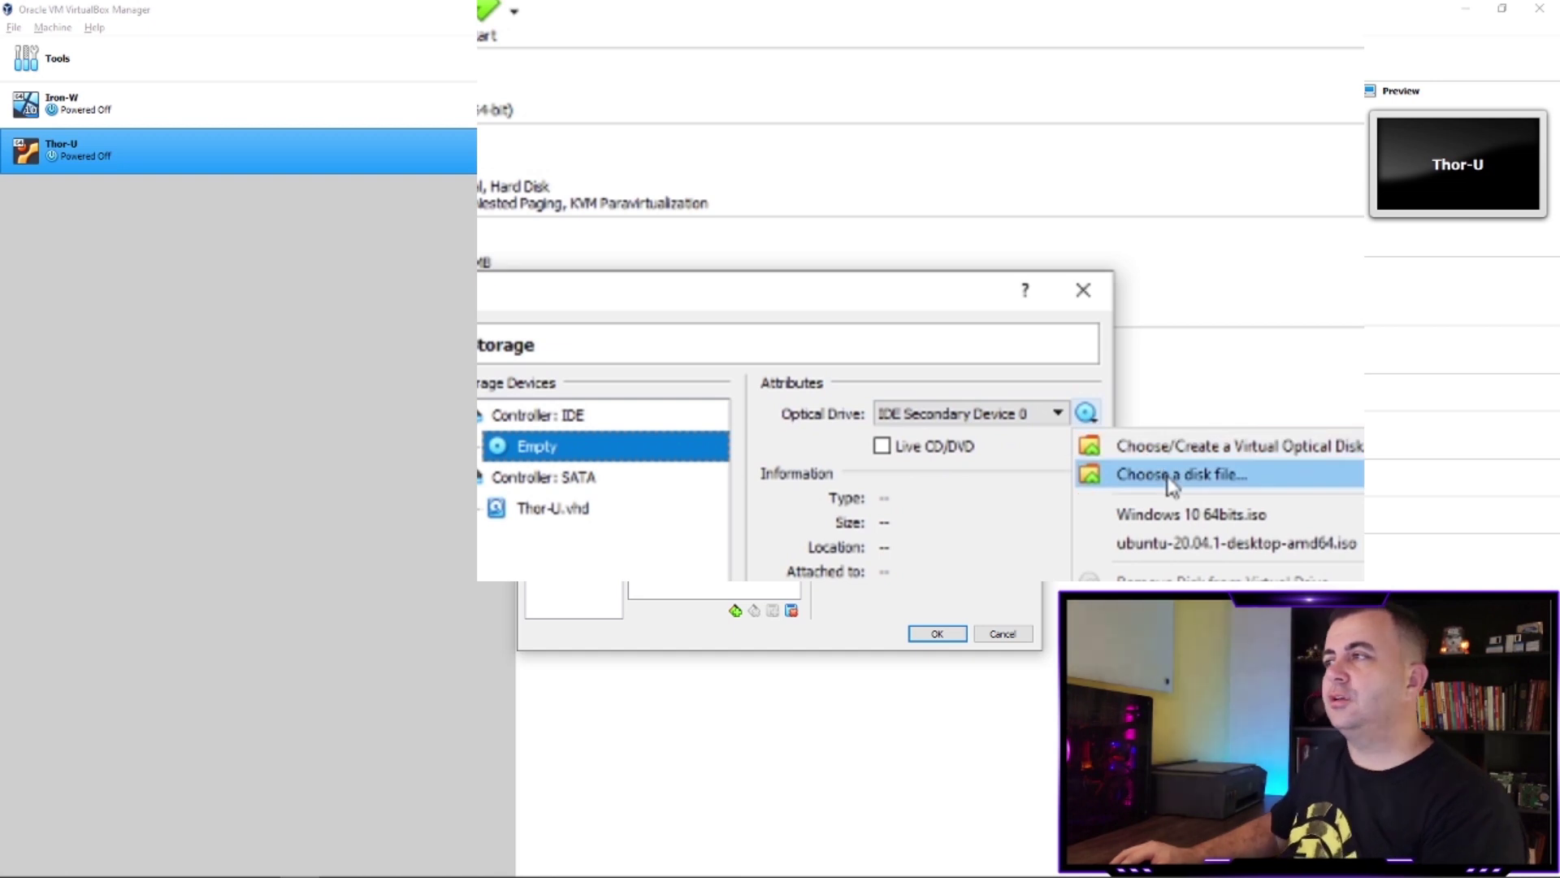
pyautogui.click(1199, 545)
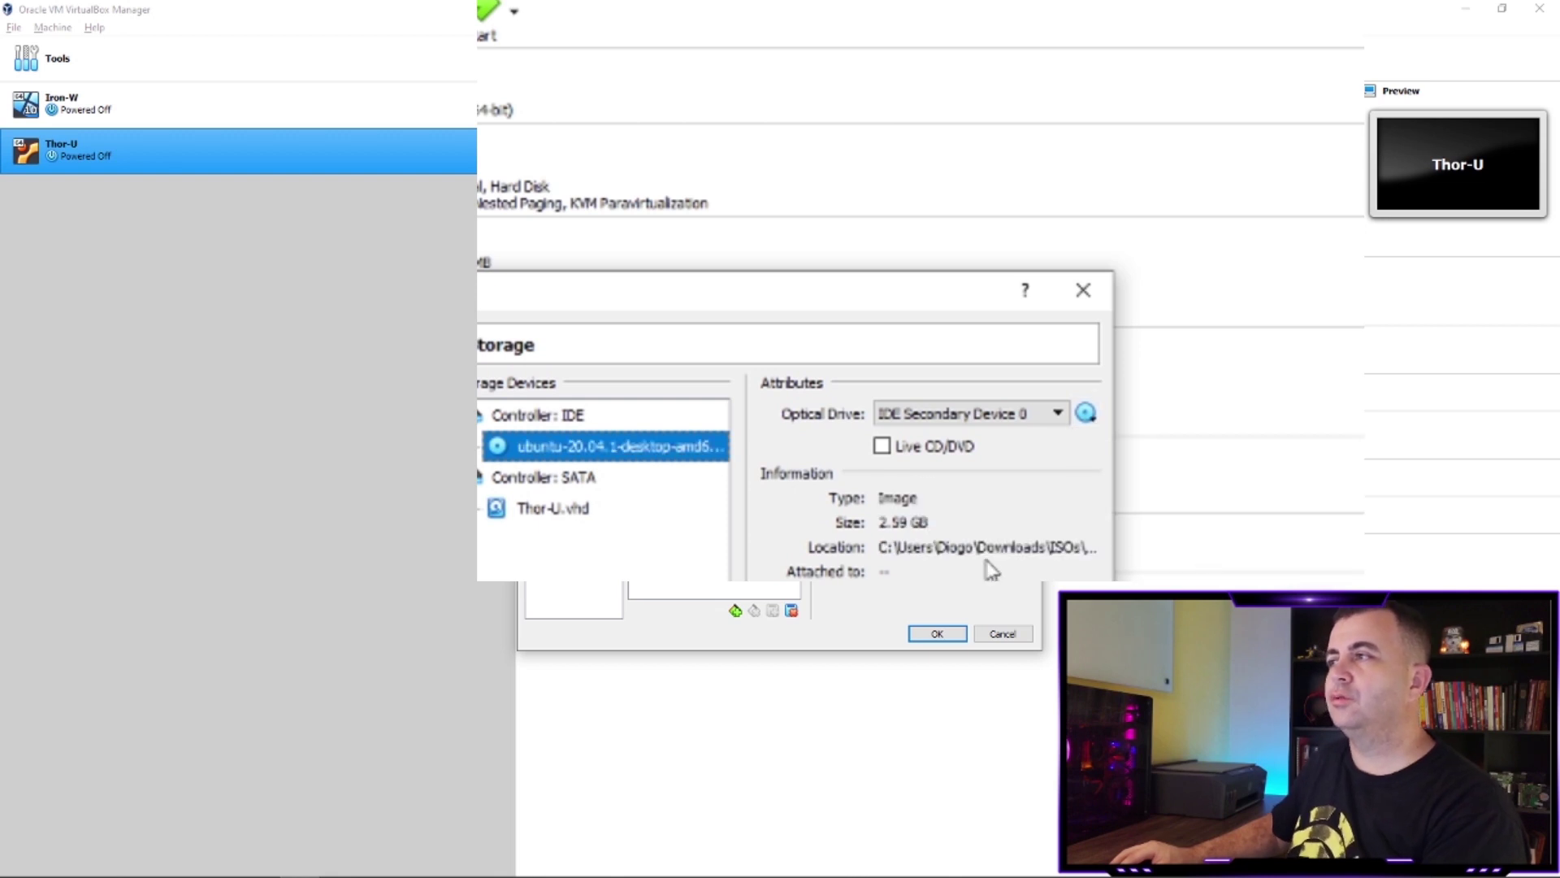
pyautogui.click(932, 634)
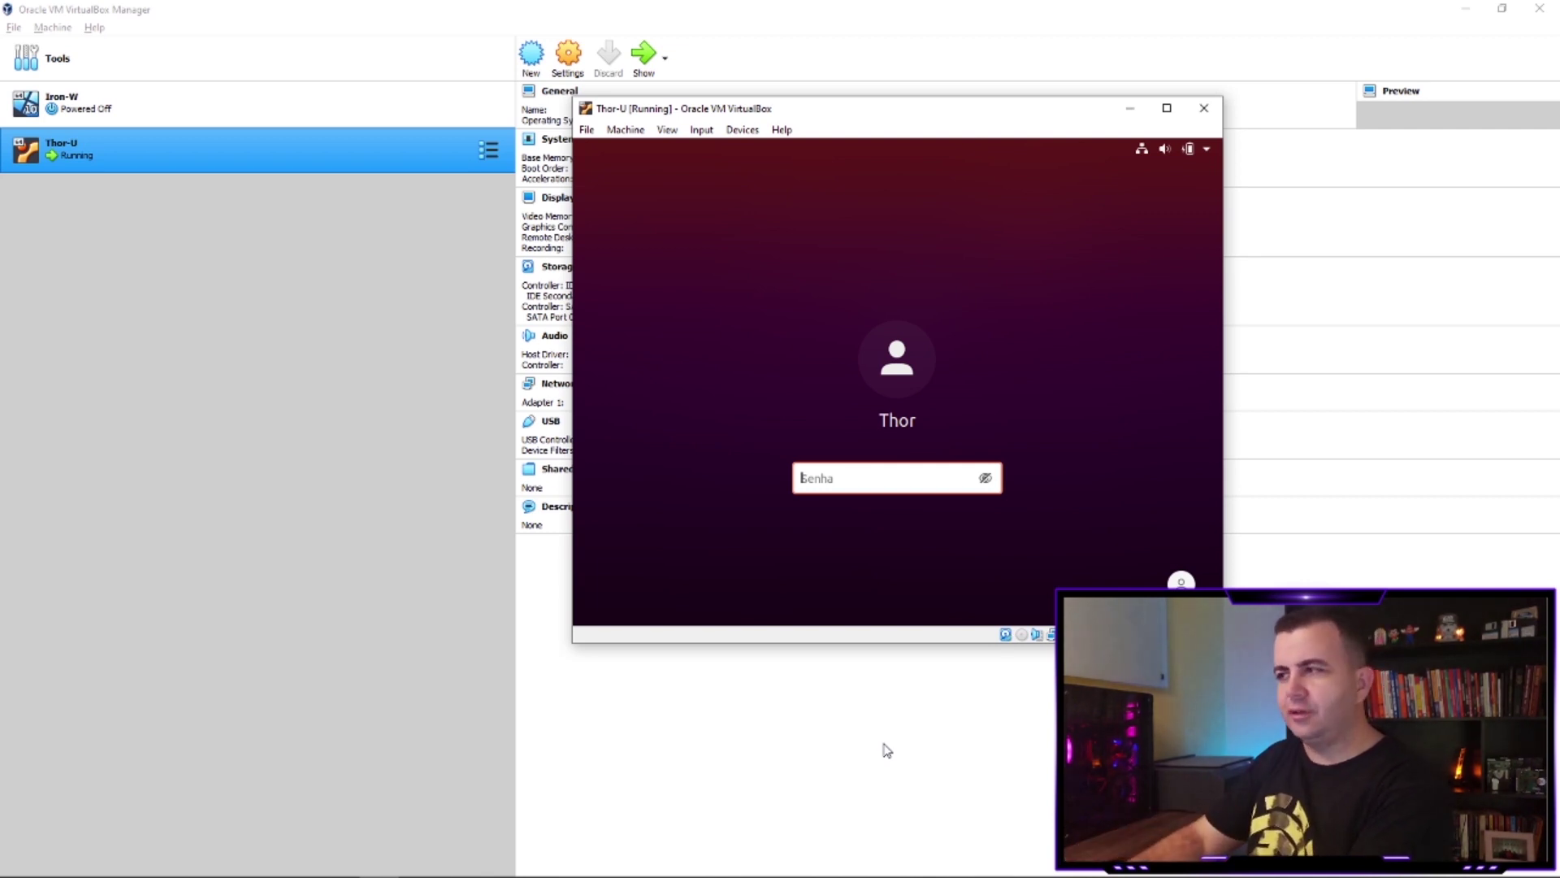
# - Log in to Ubuntu in the running Thor-U virtual machine with the account password
pyautogui.write('****')
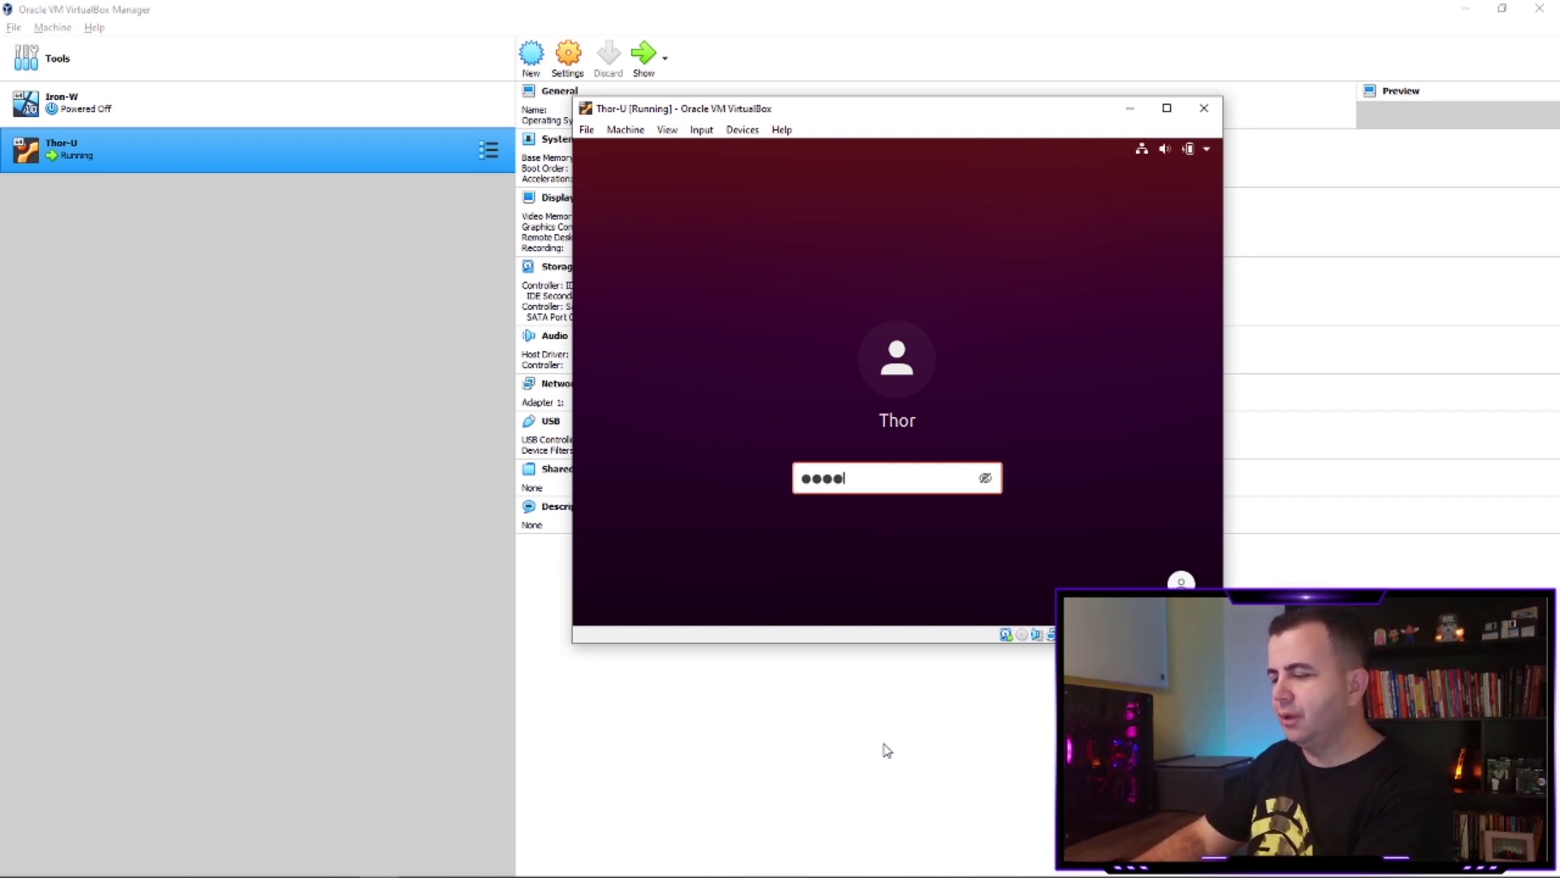
pyautogui.write('*')
pyautogui.press('Return')
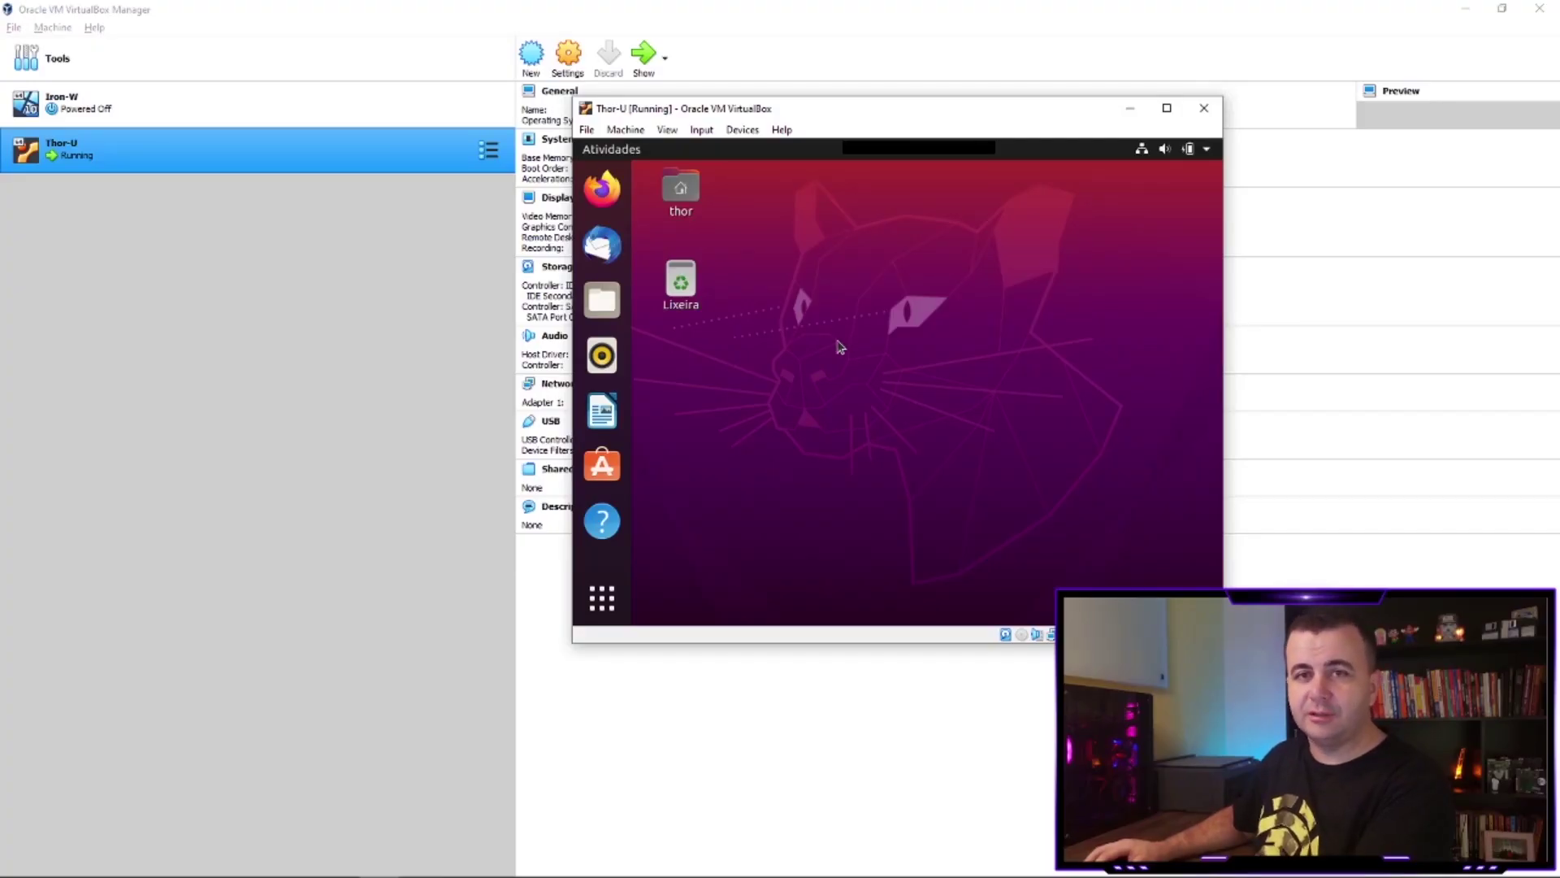
# - Minimize the Thor-U window, examine the System and Storage settings available while it is running, and close the settings
pyautogui.click(1136, 111)
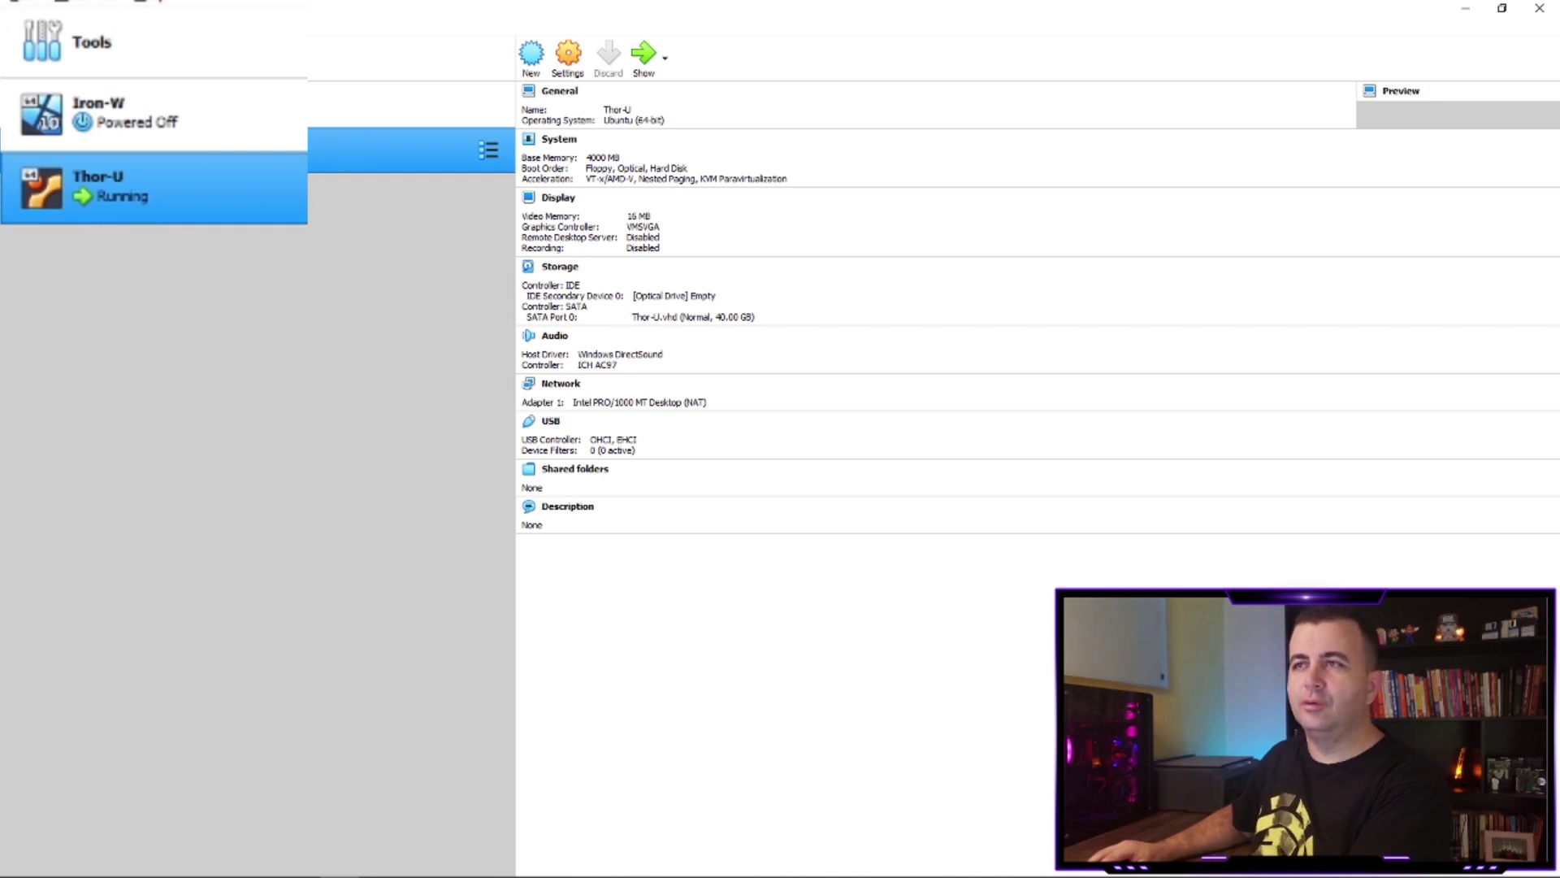
pyautogui.rightClick(224, 150)
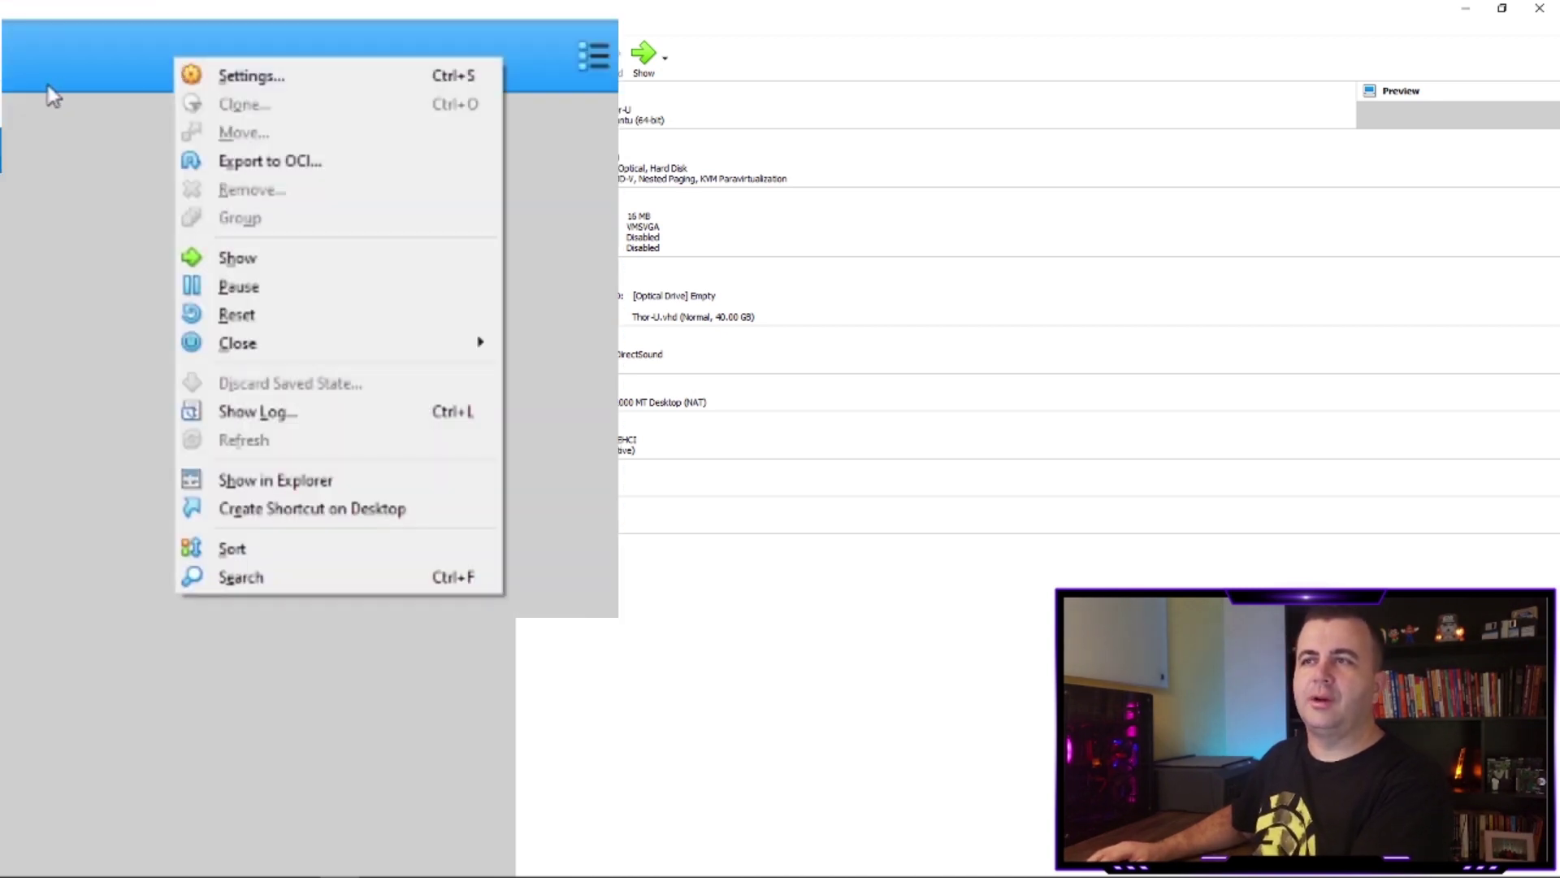
pyautogui.click(275, 65)
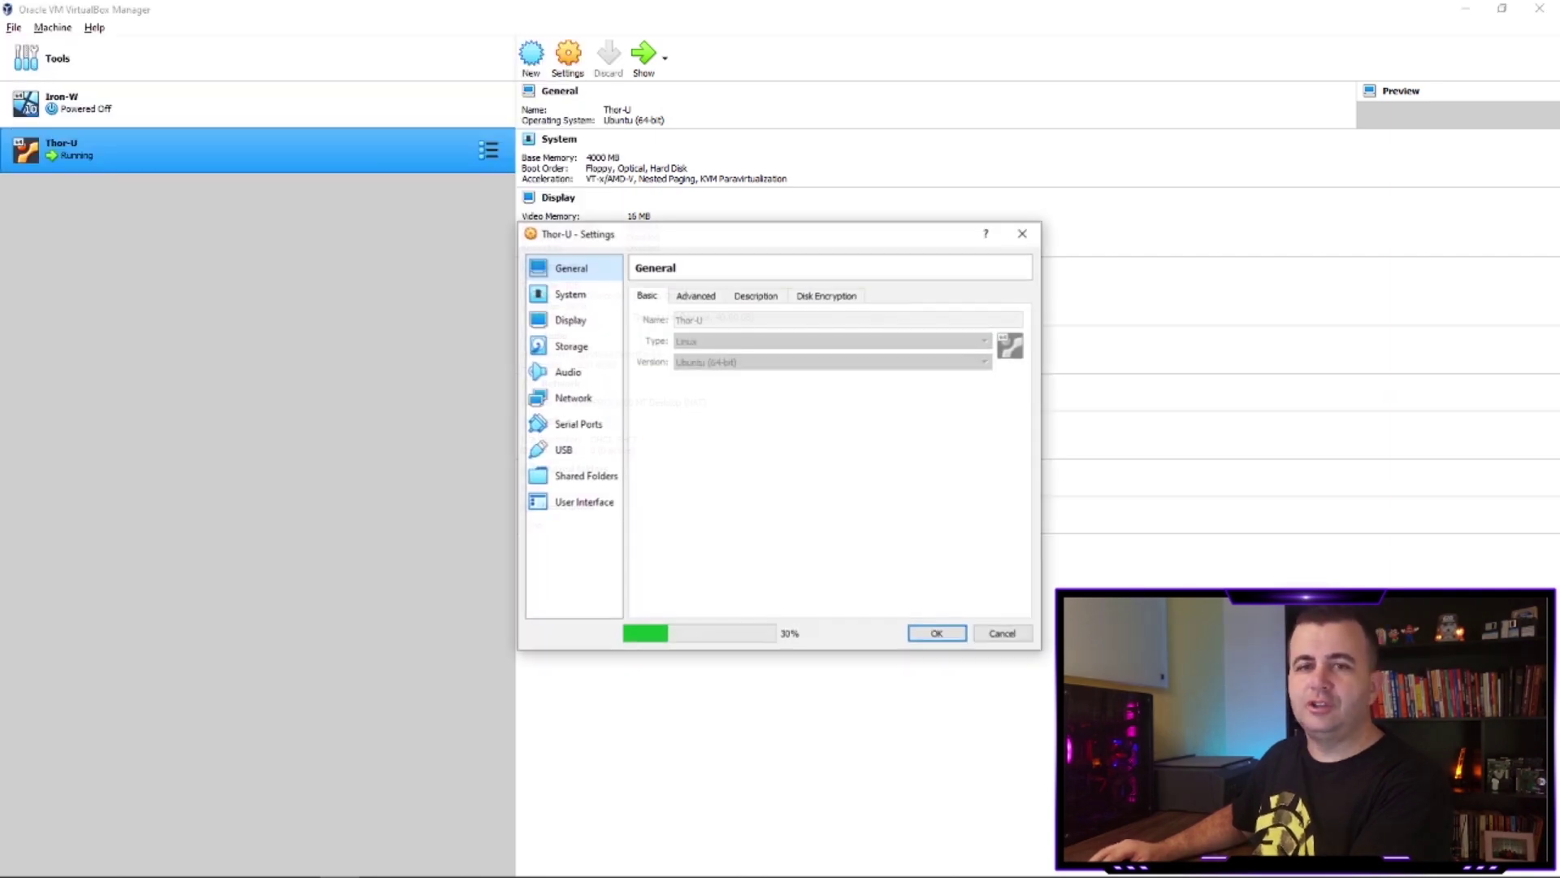
pyautogui.click(558, 292)
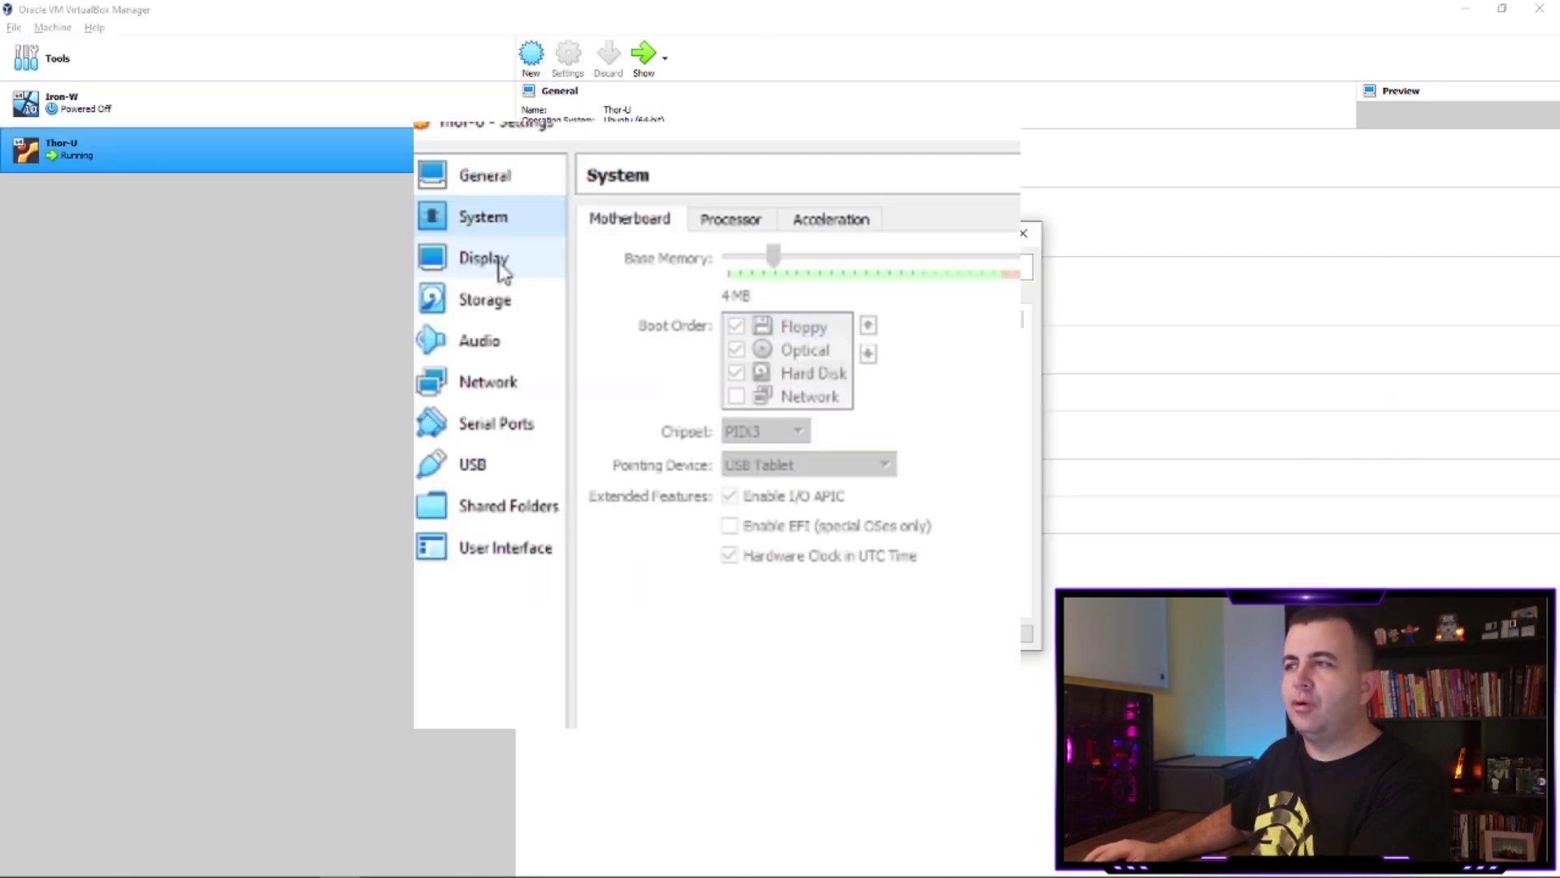
pyautogui.click(498, 302)
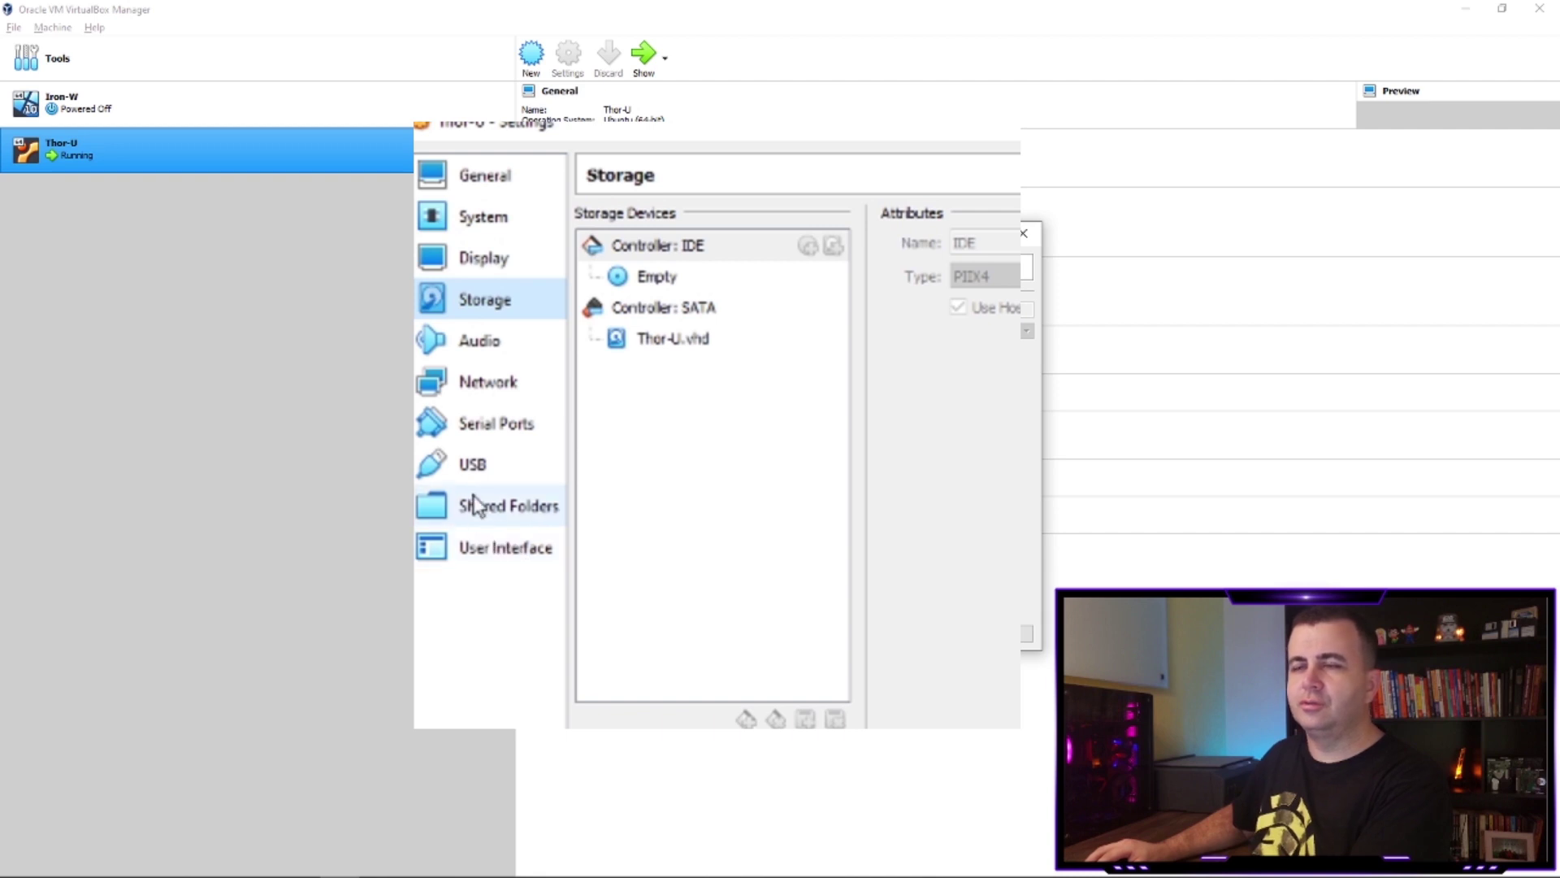
pyautogui.click(1027, 635)
# - Examine the System, Storage and Audio settings of the powered-off Iron-W virtual machine
pyautogui.click(115, 105)
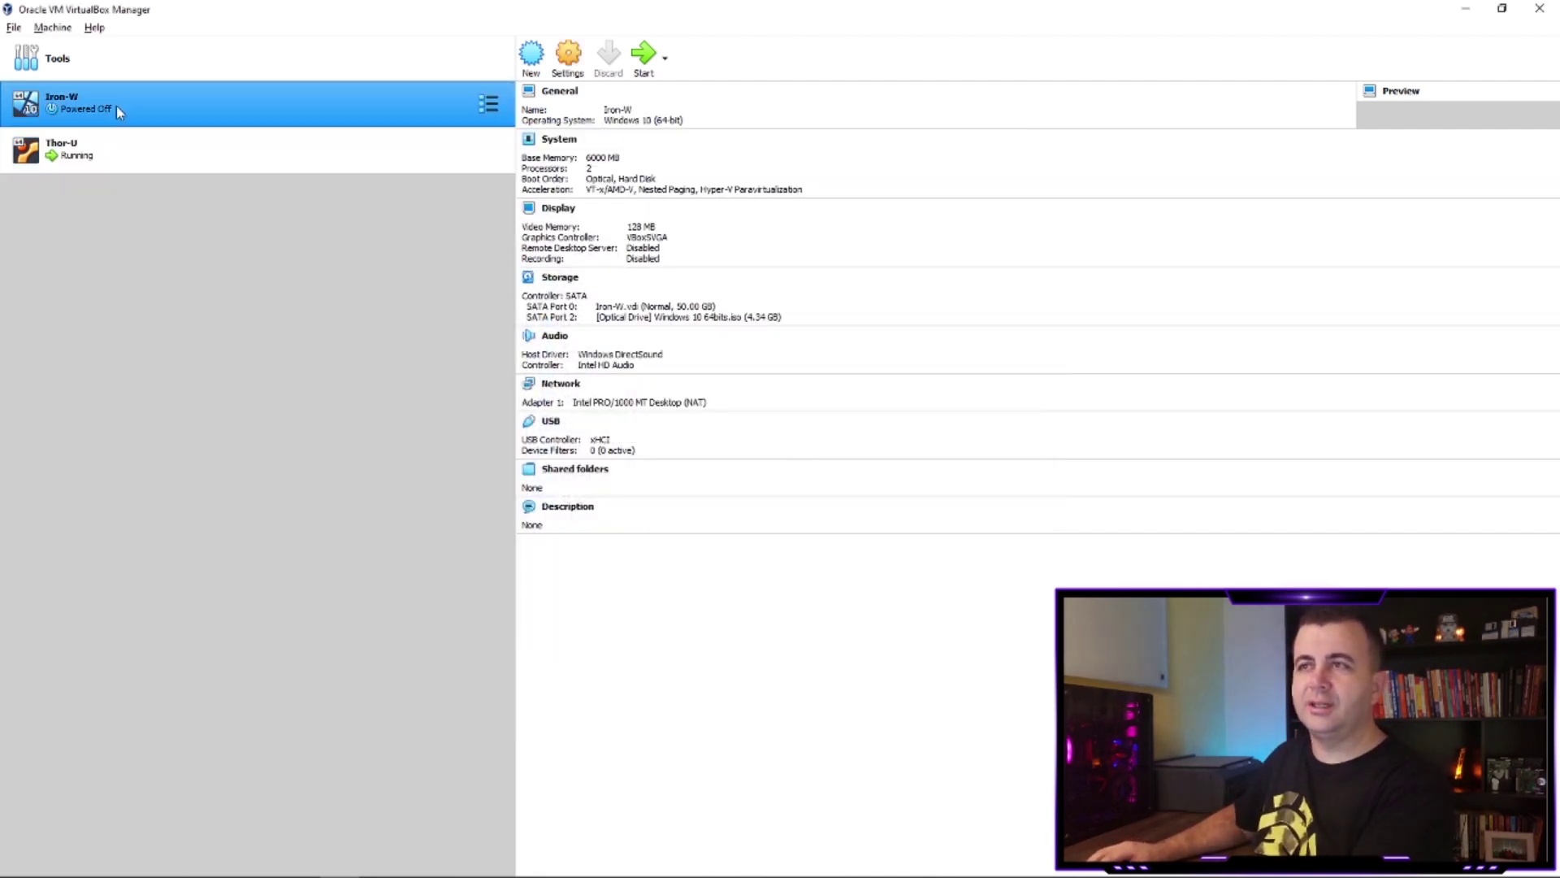
pyautogui.rightClick(115, 105)
pyautogui.press('Escape')
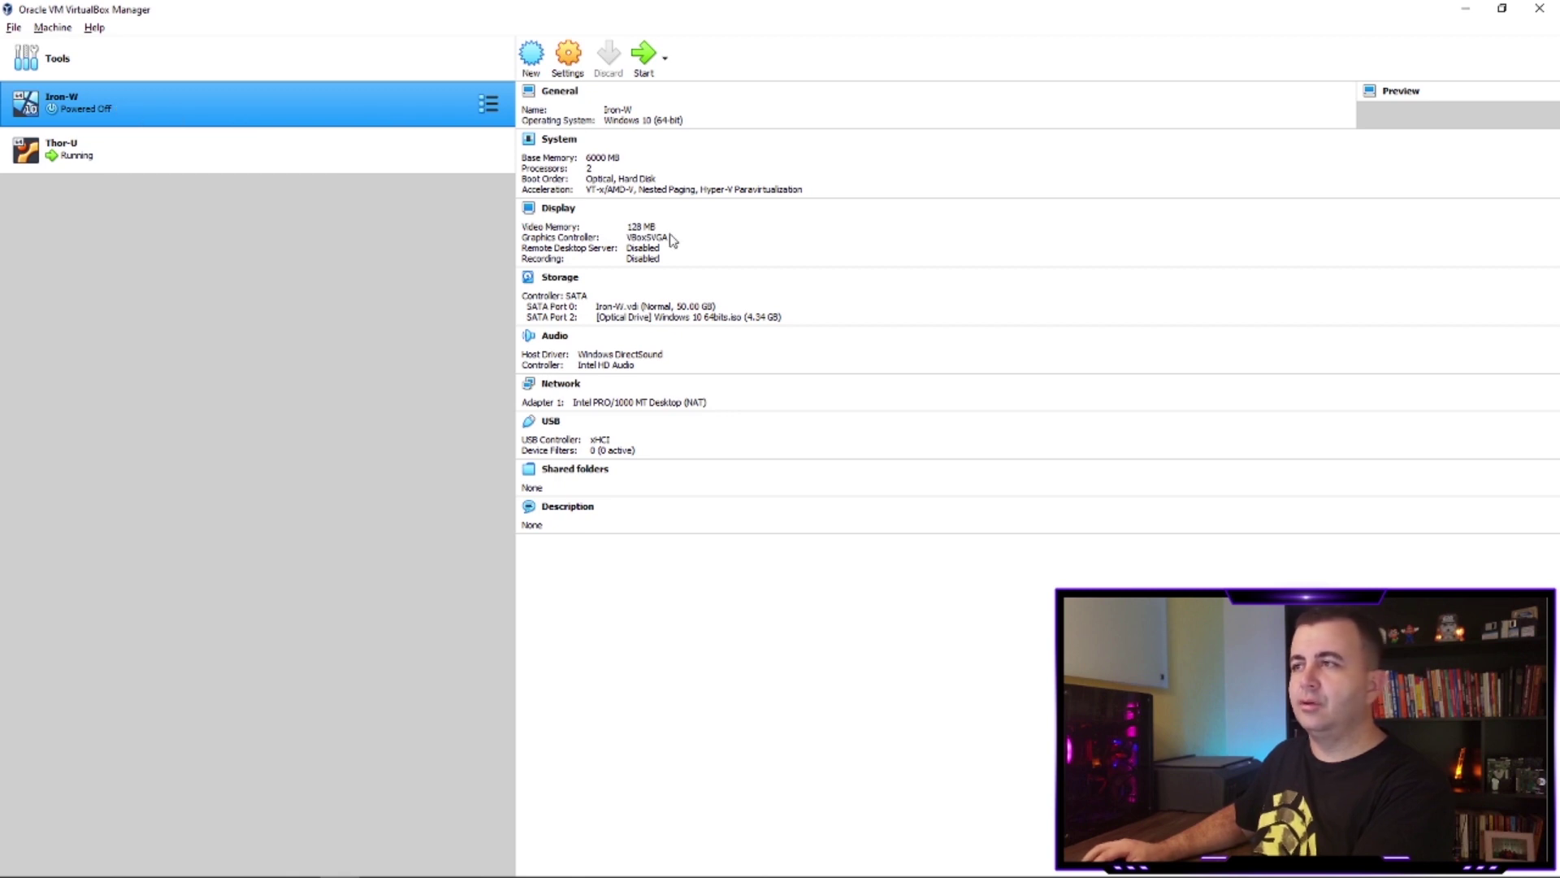
pyautogui.hotkey('ctrl', 's')
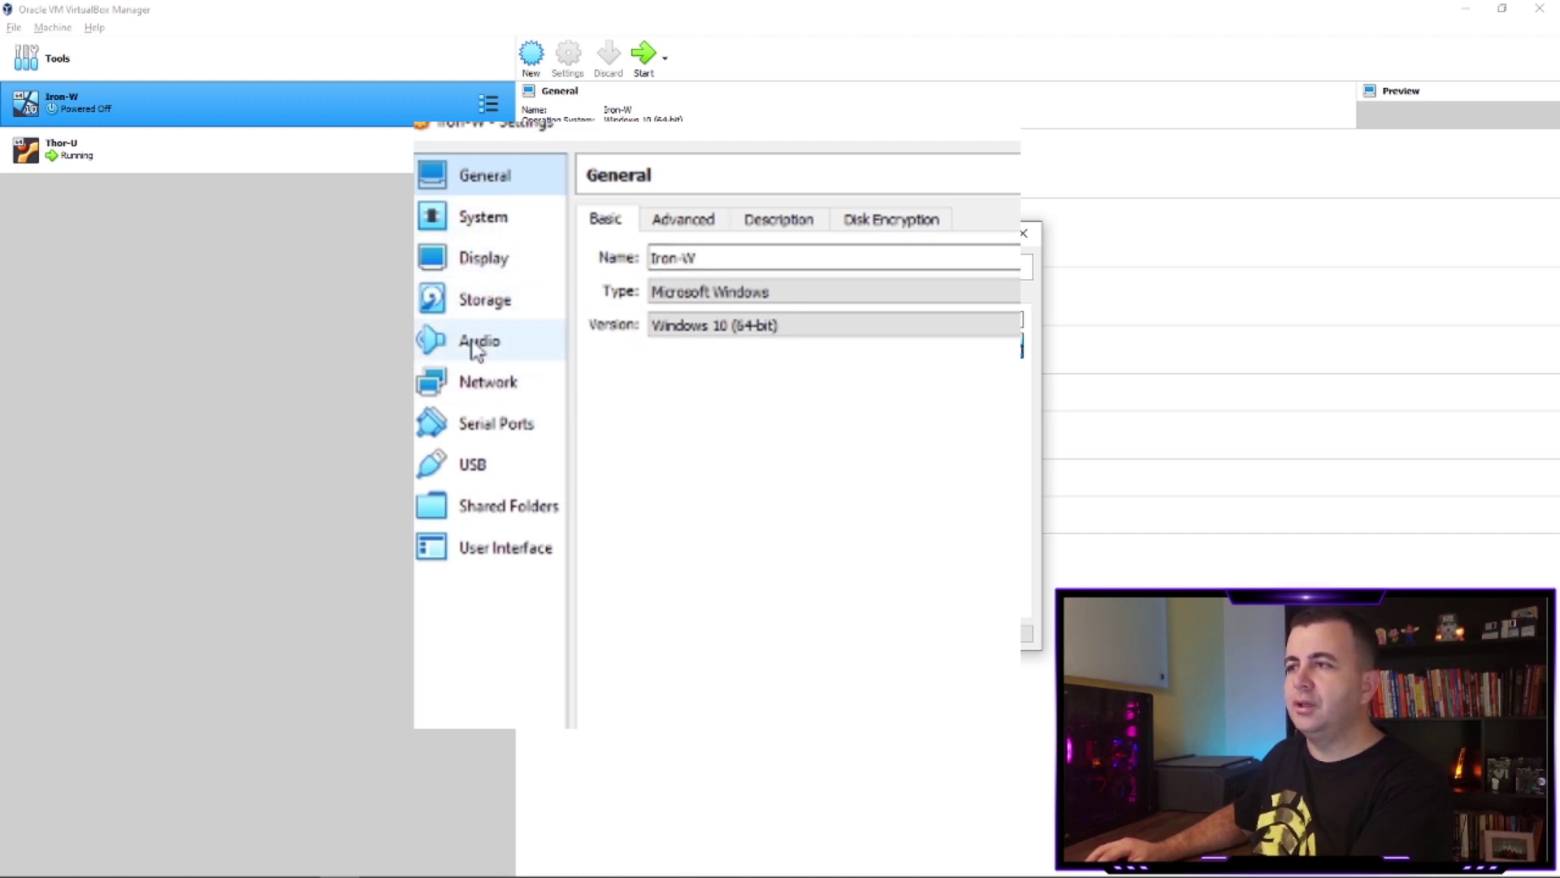
pyautogui.click(495, 221)
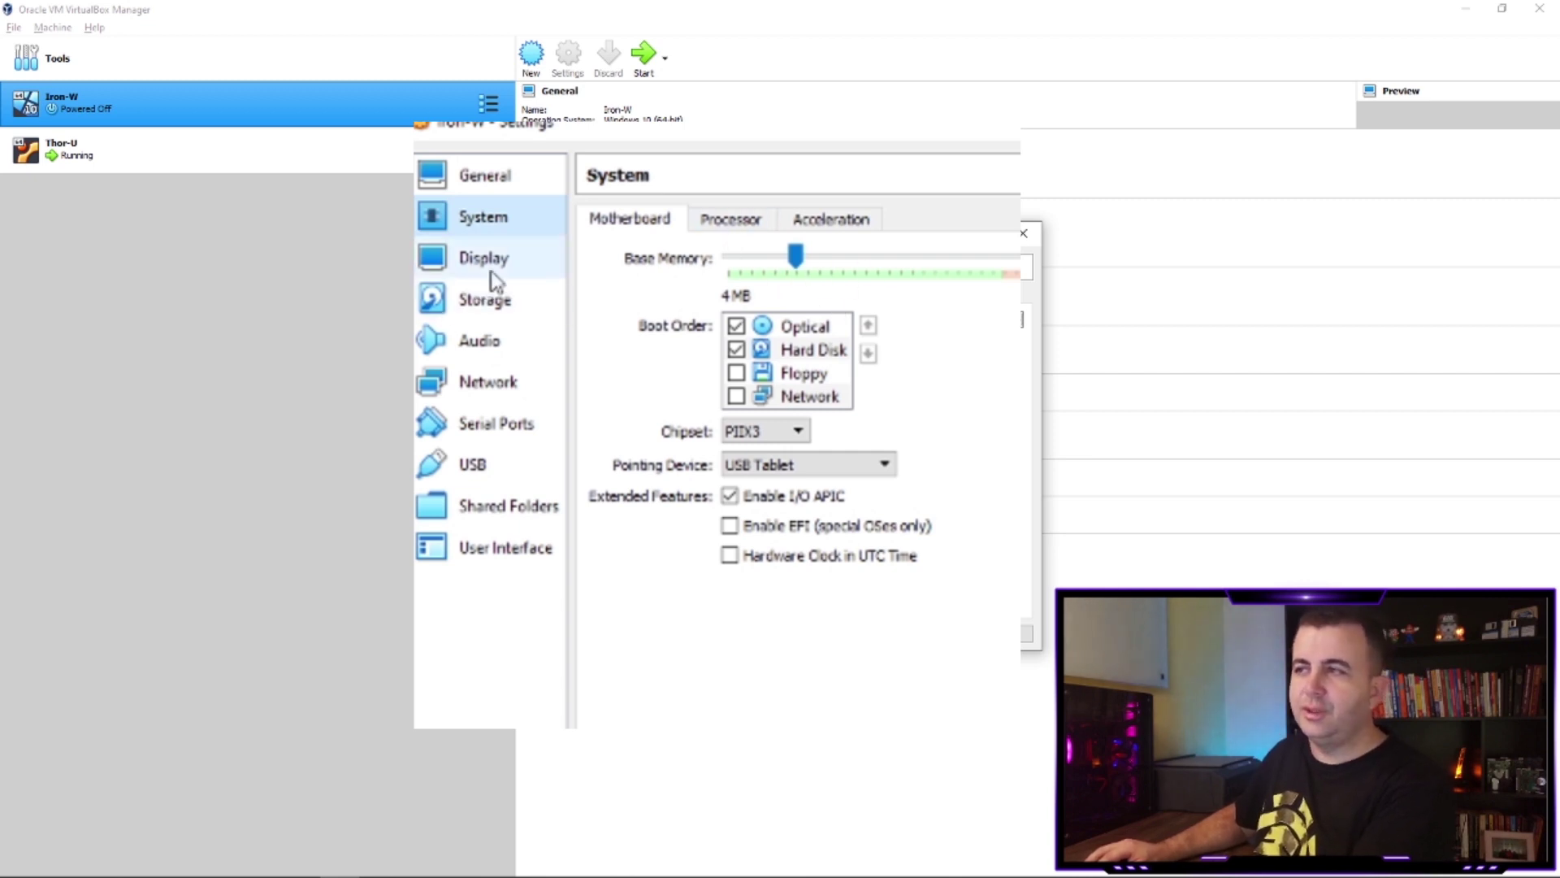
pyautogui.click(493, 299)
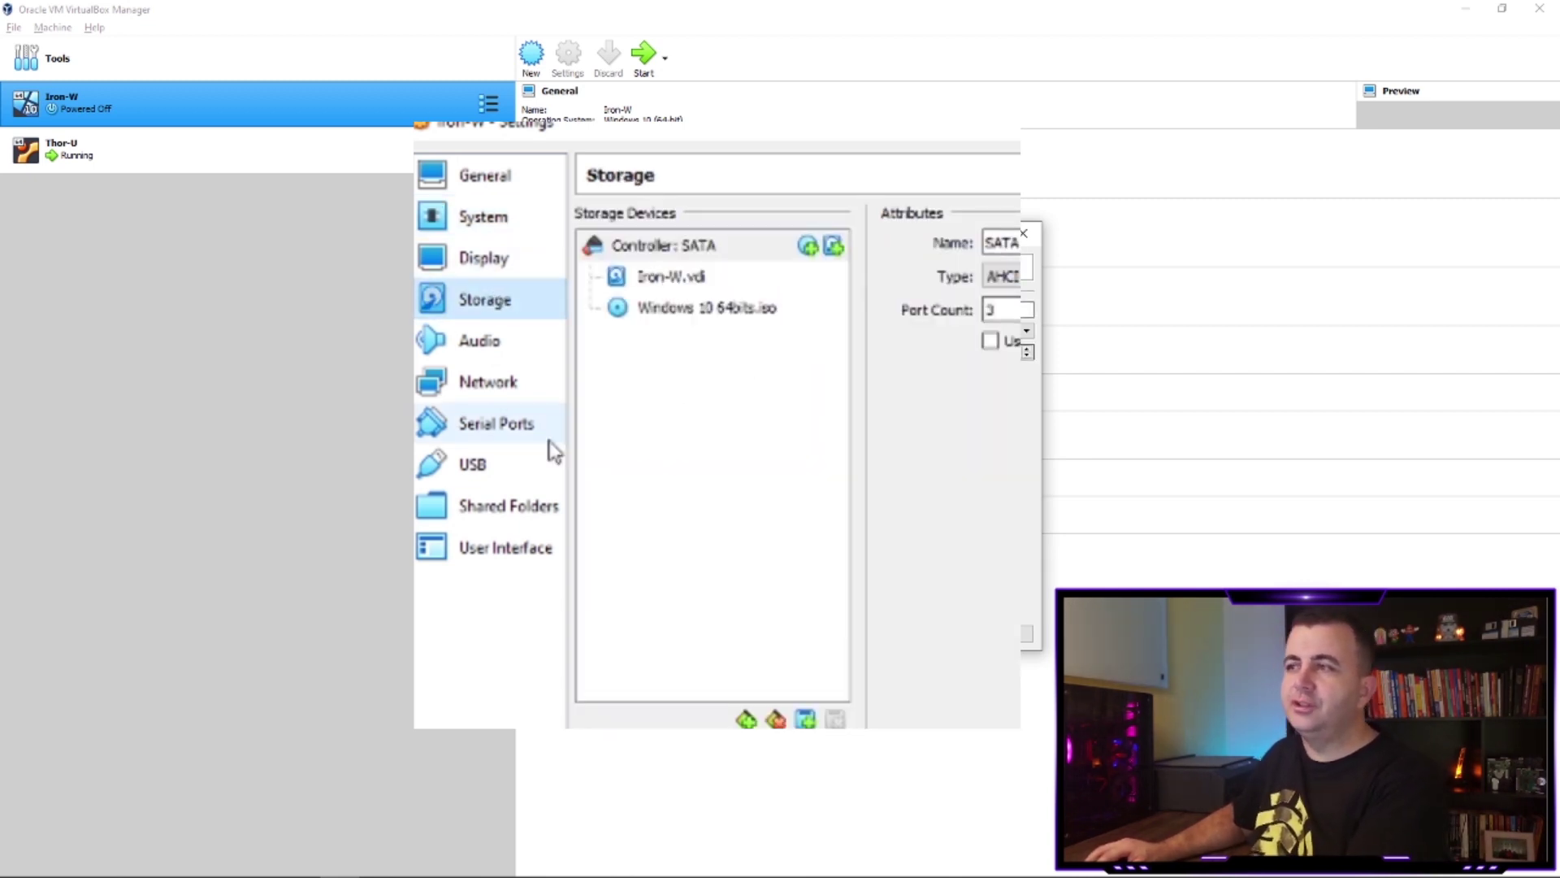
pyautogui.click(476, 348)
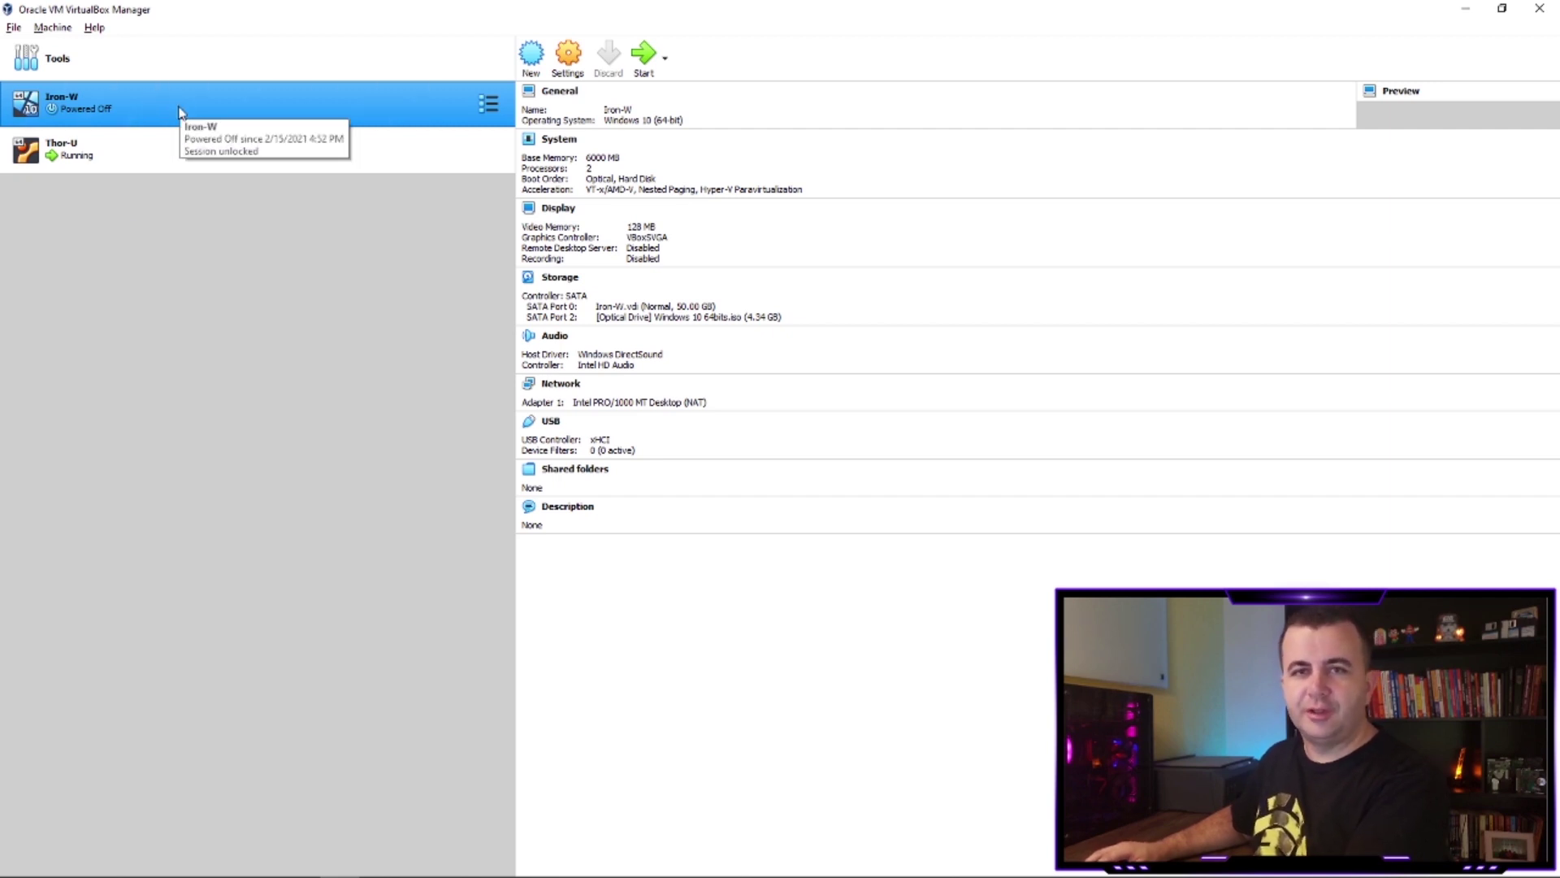
# - Show the running Thor-U virtual machine's window and examine the machine management commands available for it
pyautogui.click(120, 155)
pyautogui.rightClick(120, 154)
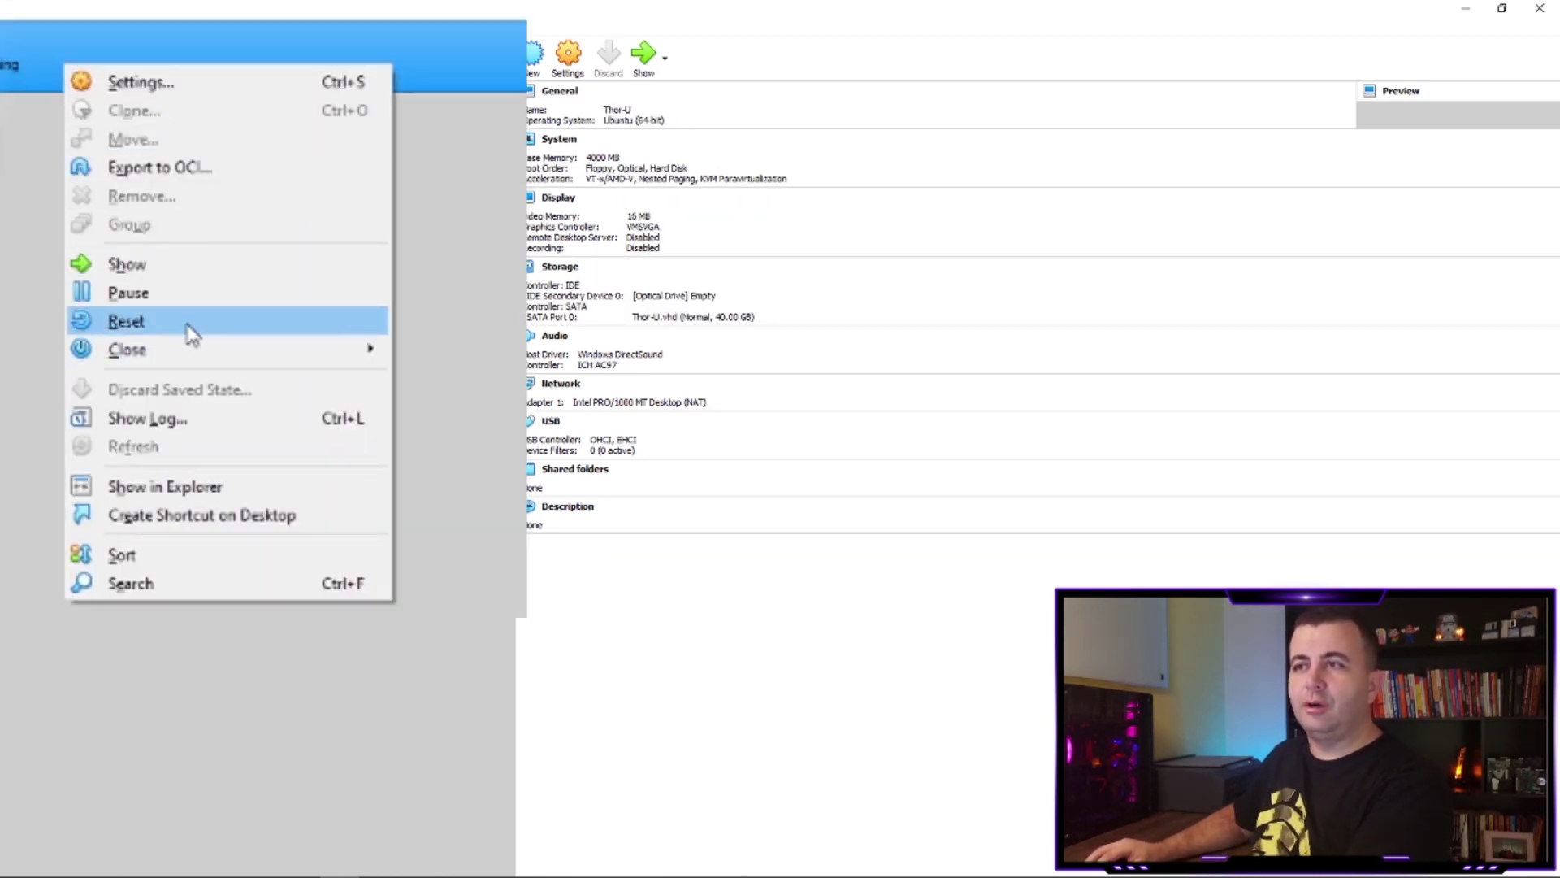
pyautogui.click(130, 266)
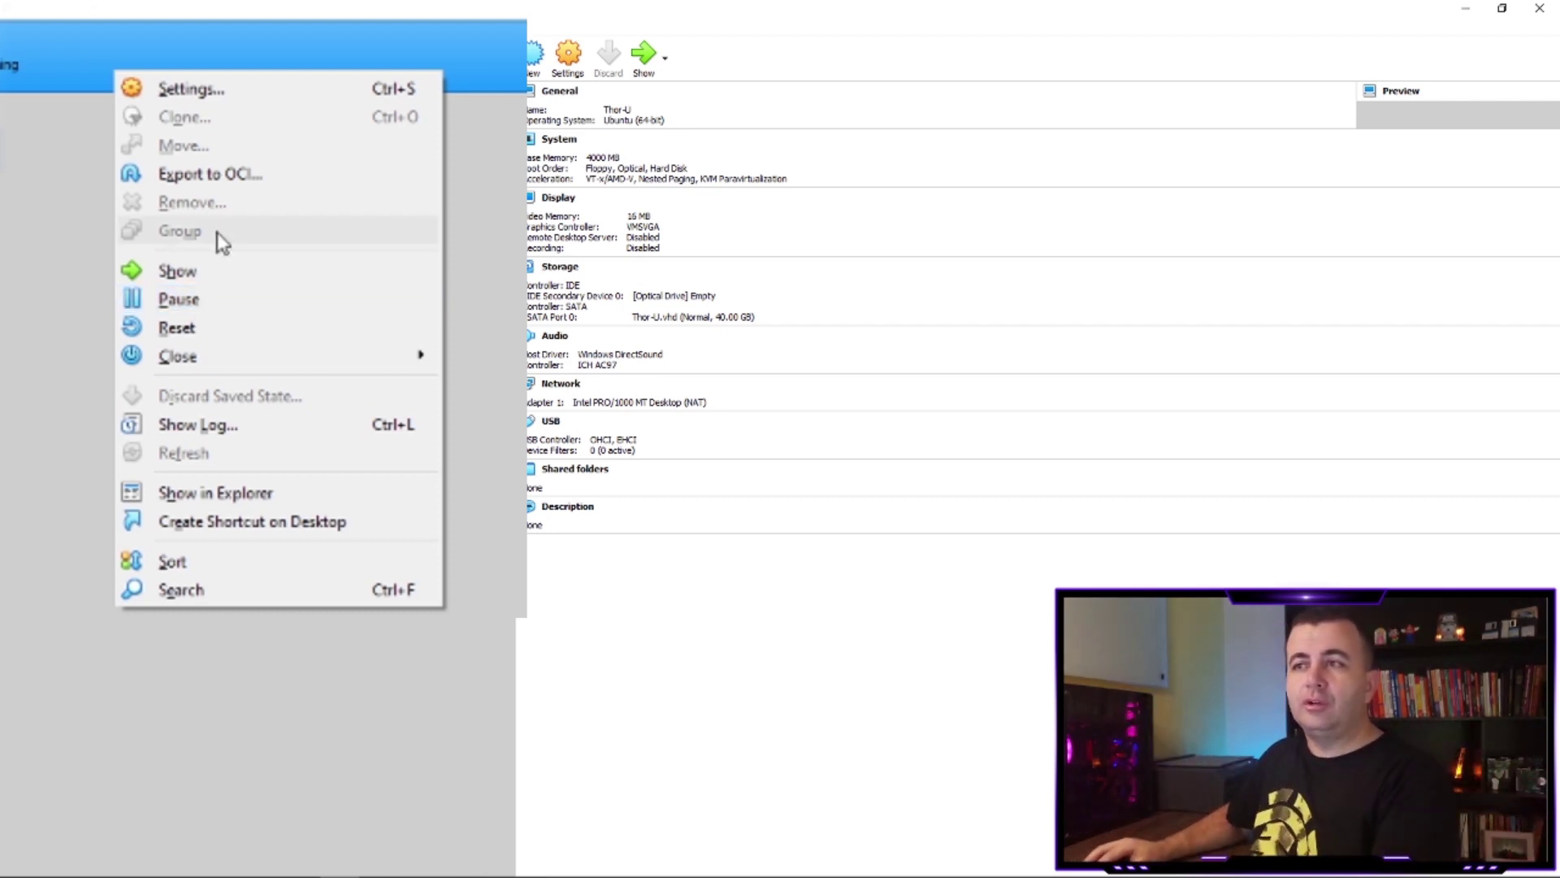
pyautogui.moveTo(213, 356)
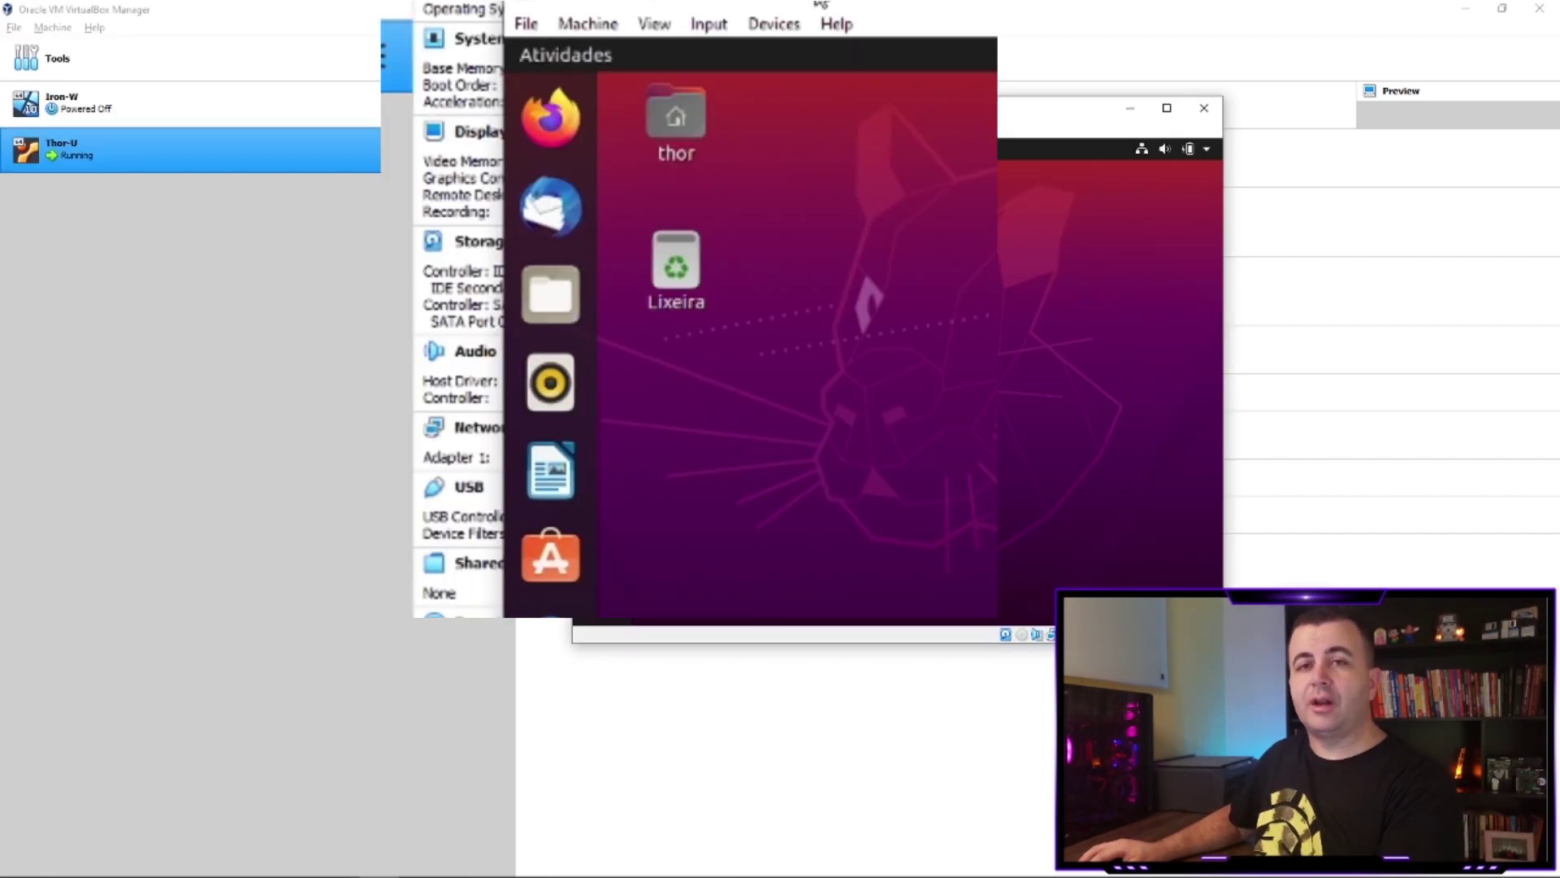
pyautogui.click(597, 24)
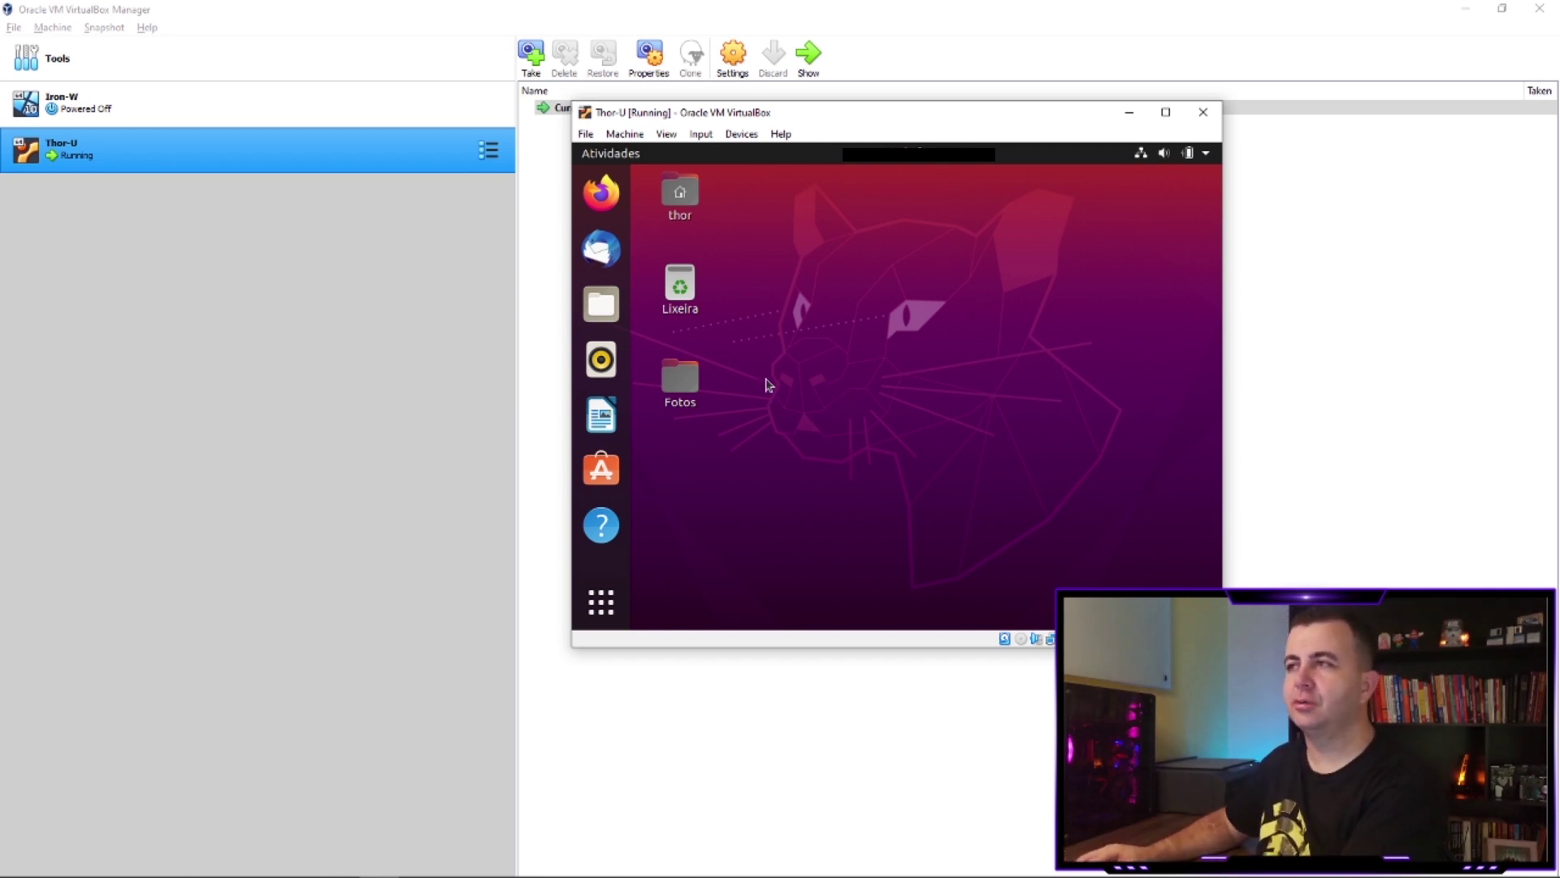
# - Take a snapshot of the running Thor-U virtual machine named "Com Fotos"
pyautogui.click(628, 135)
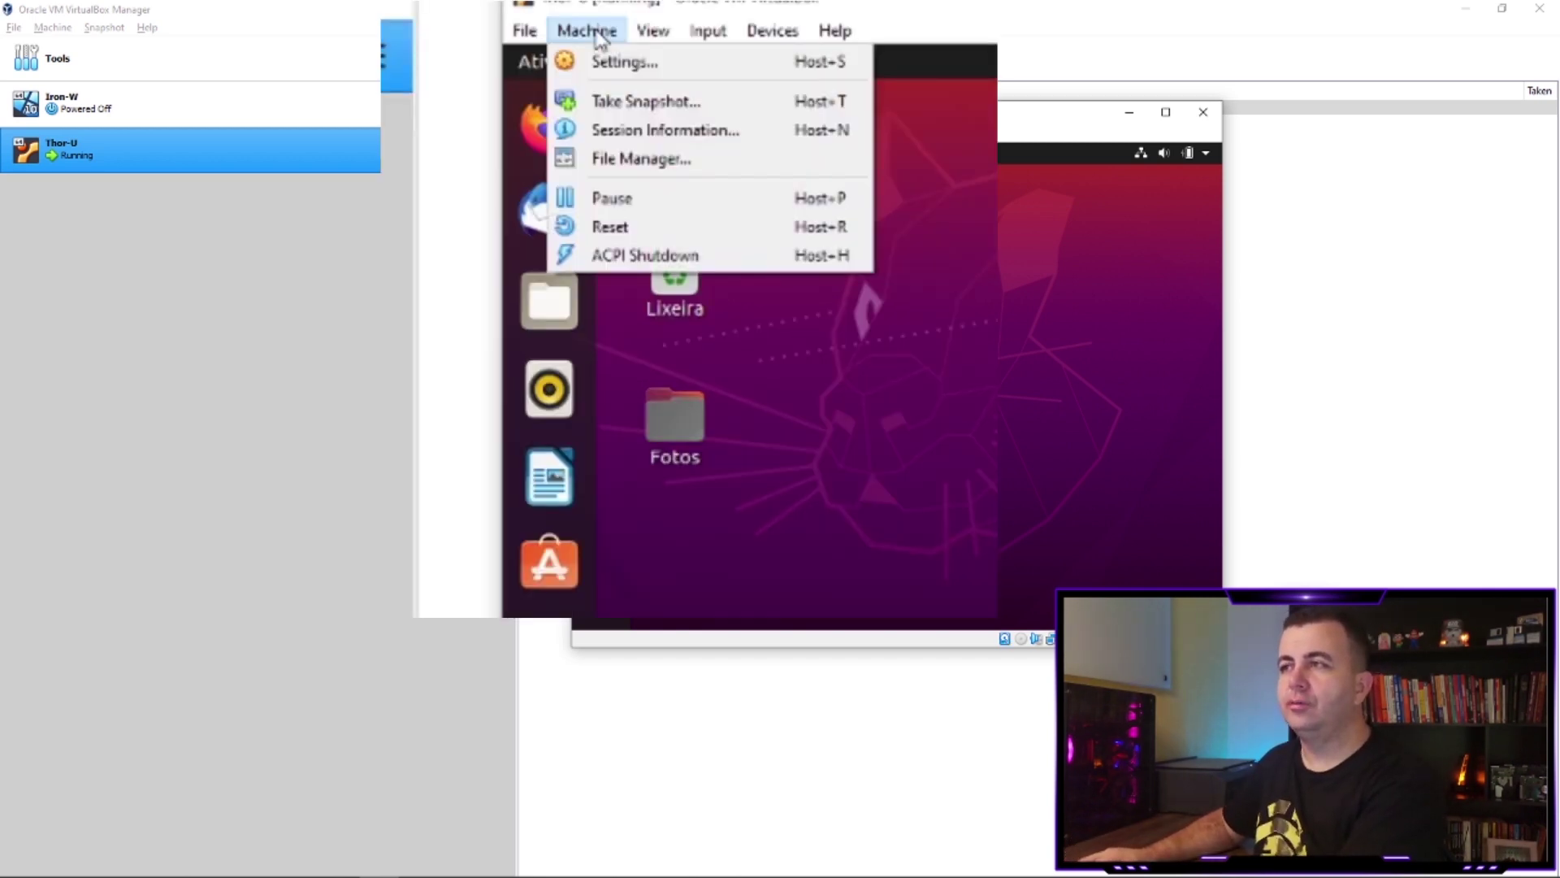
pyautogui.click(681, 102)
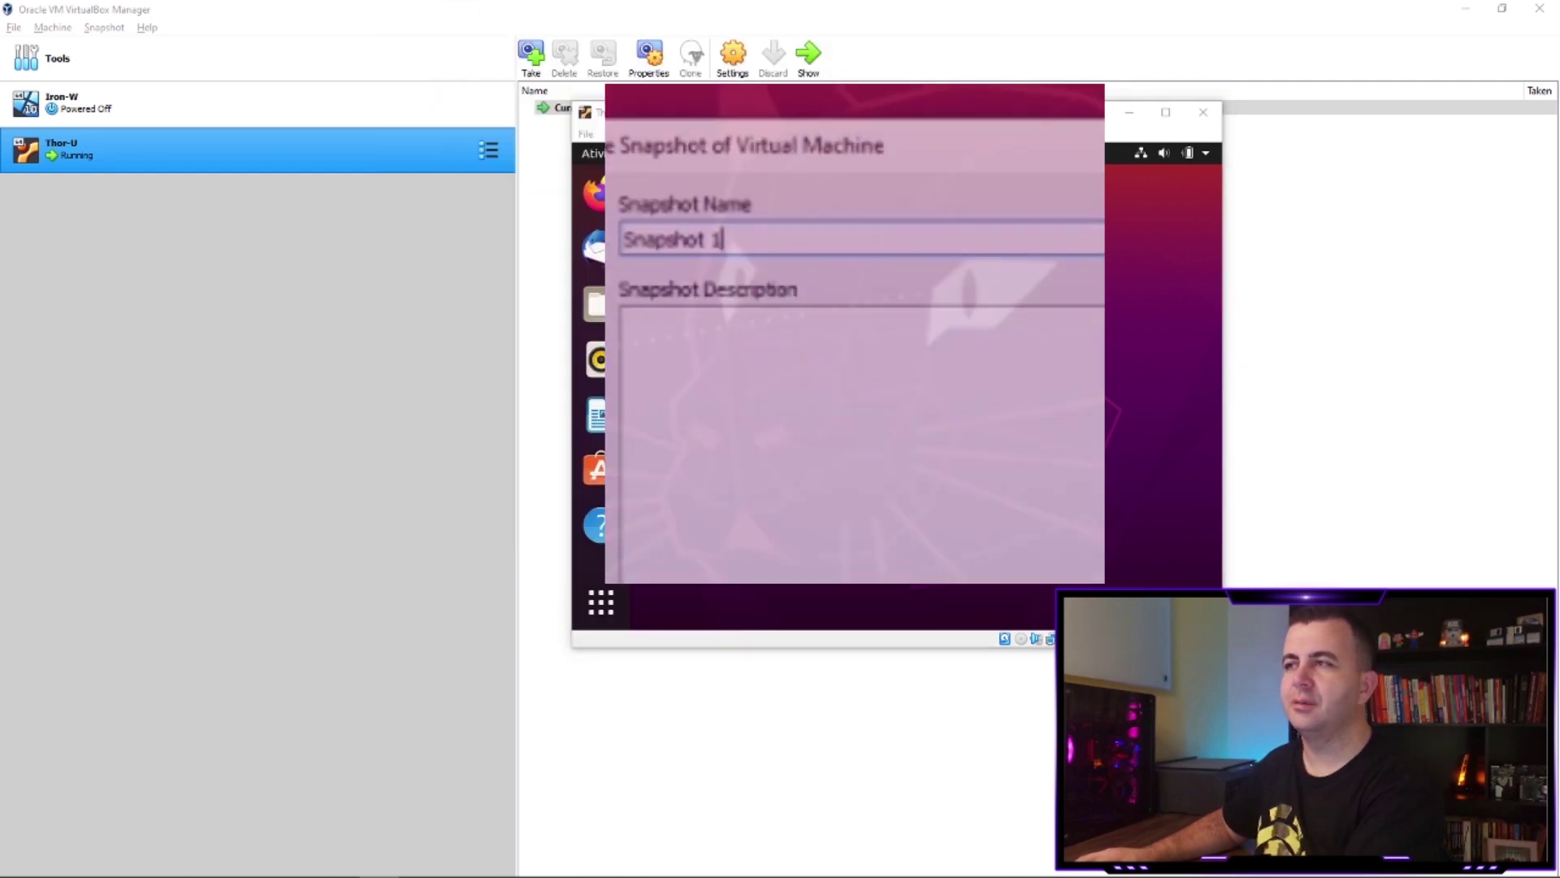
pyautogui.write('Com Fotos')
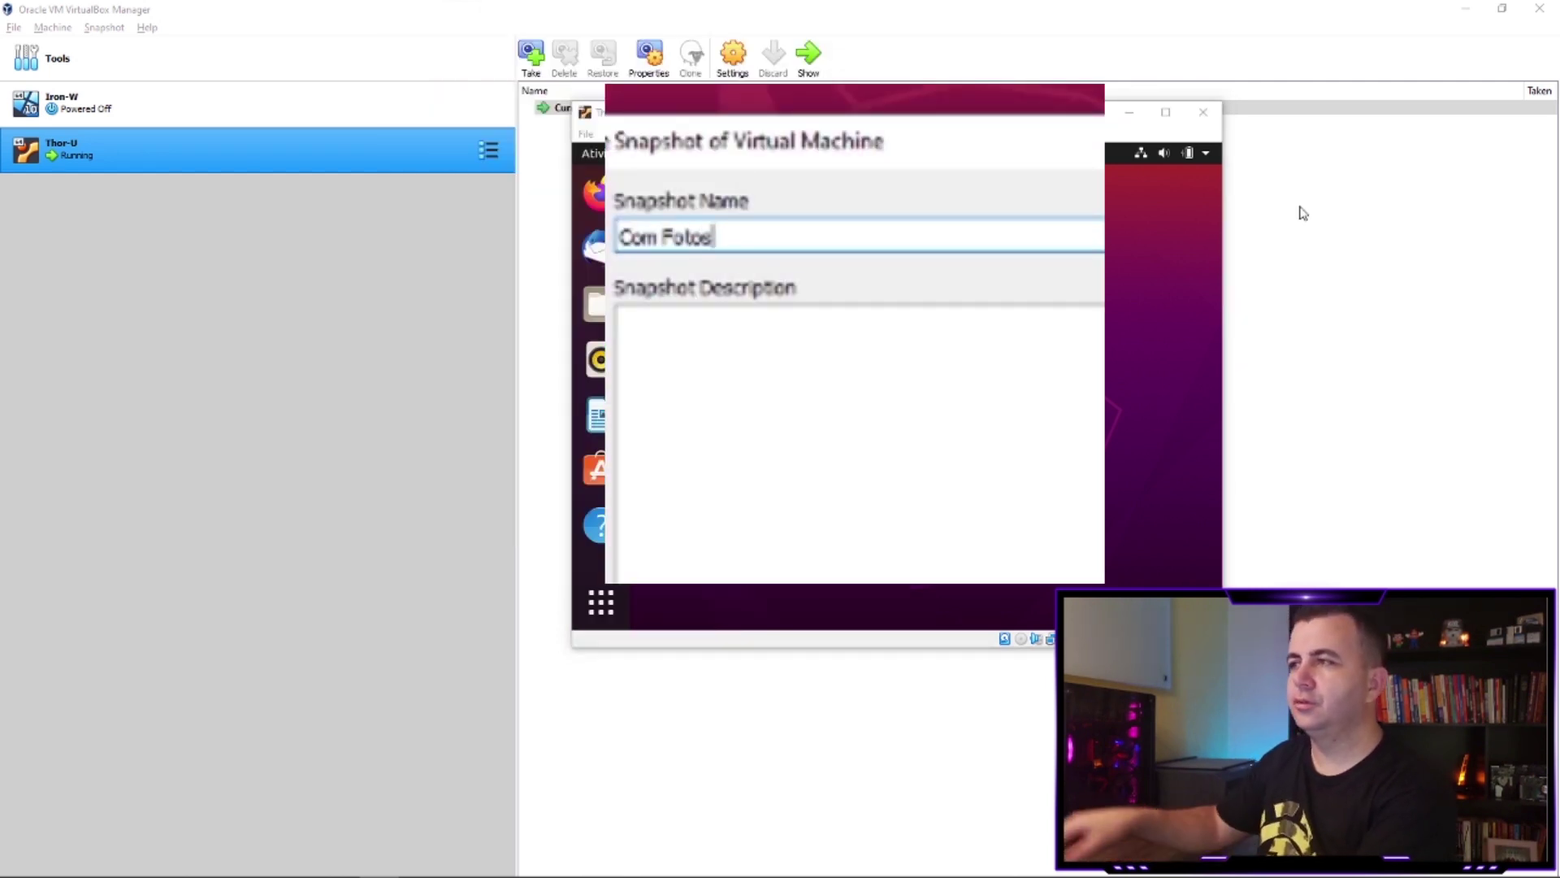
pyautogui.press('Return')
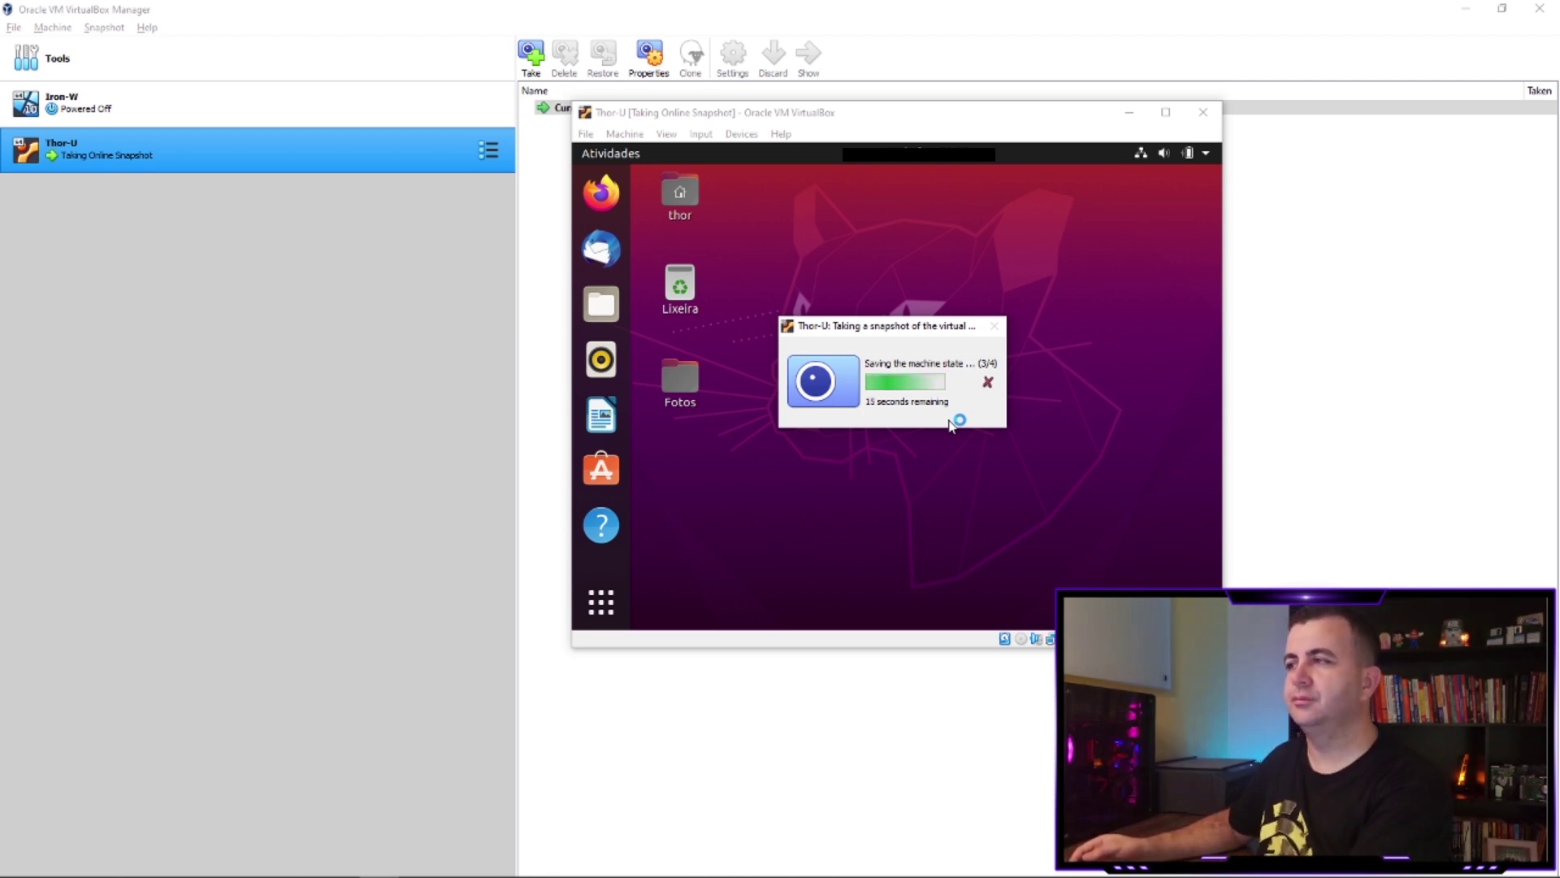
# - Delete the Fotos folder from the Ubuntu desktop, remove it permanently from the trash (Lixeira), and close the file manager
pyautogui.click(683, 382)
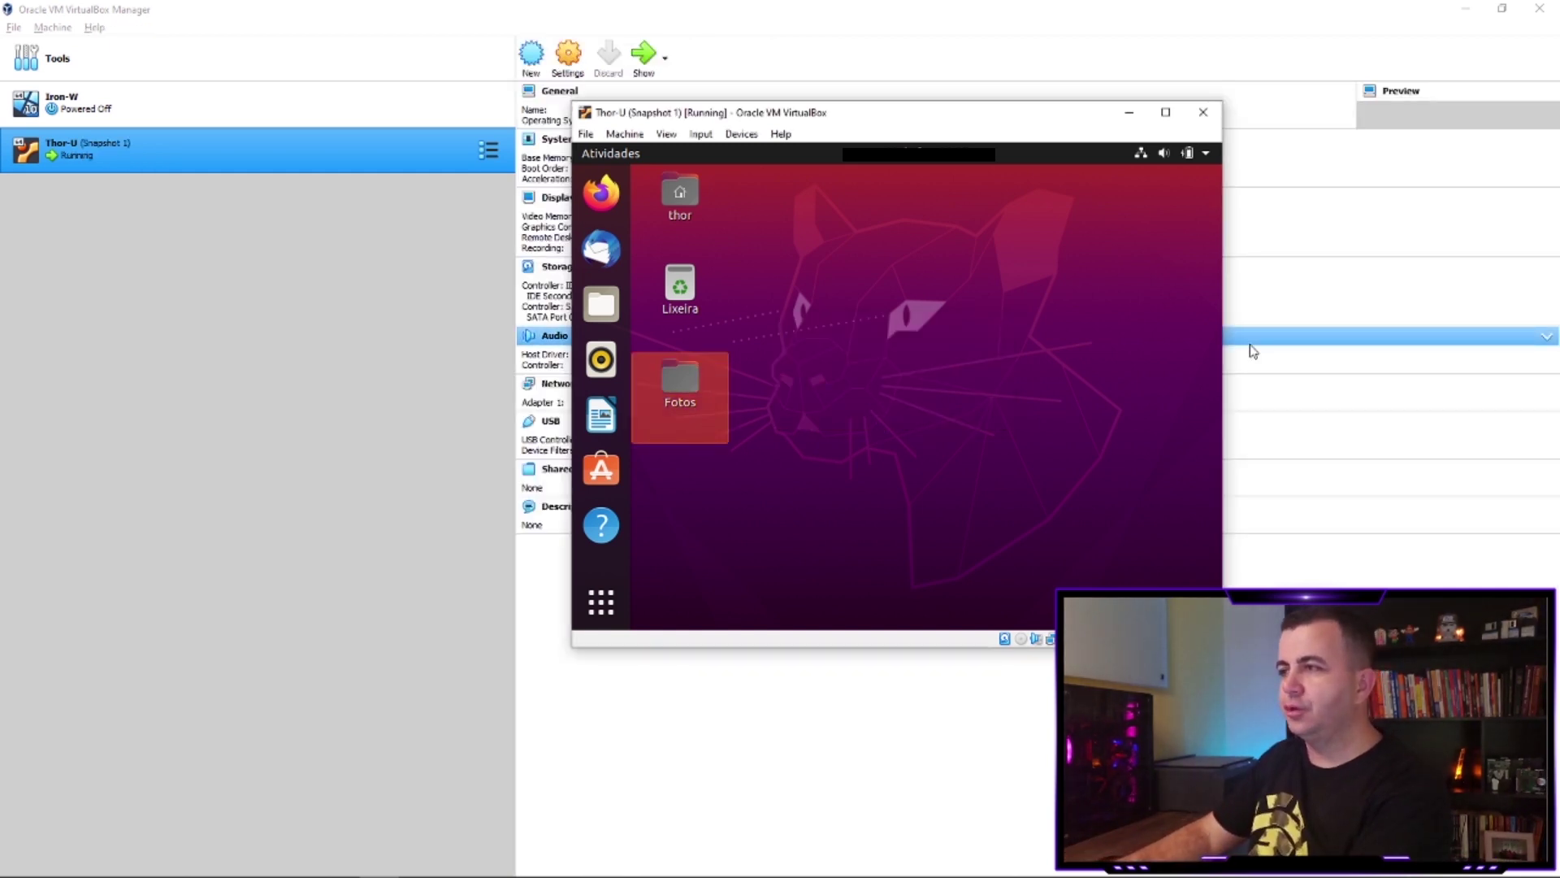
pyautogui.press('Delete')
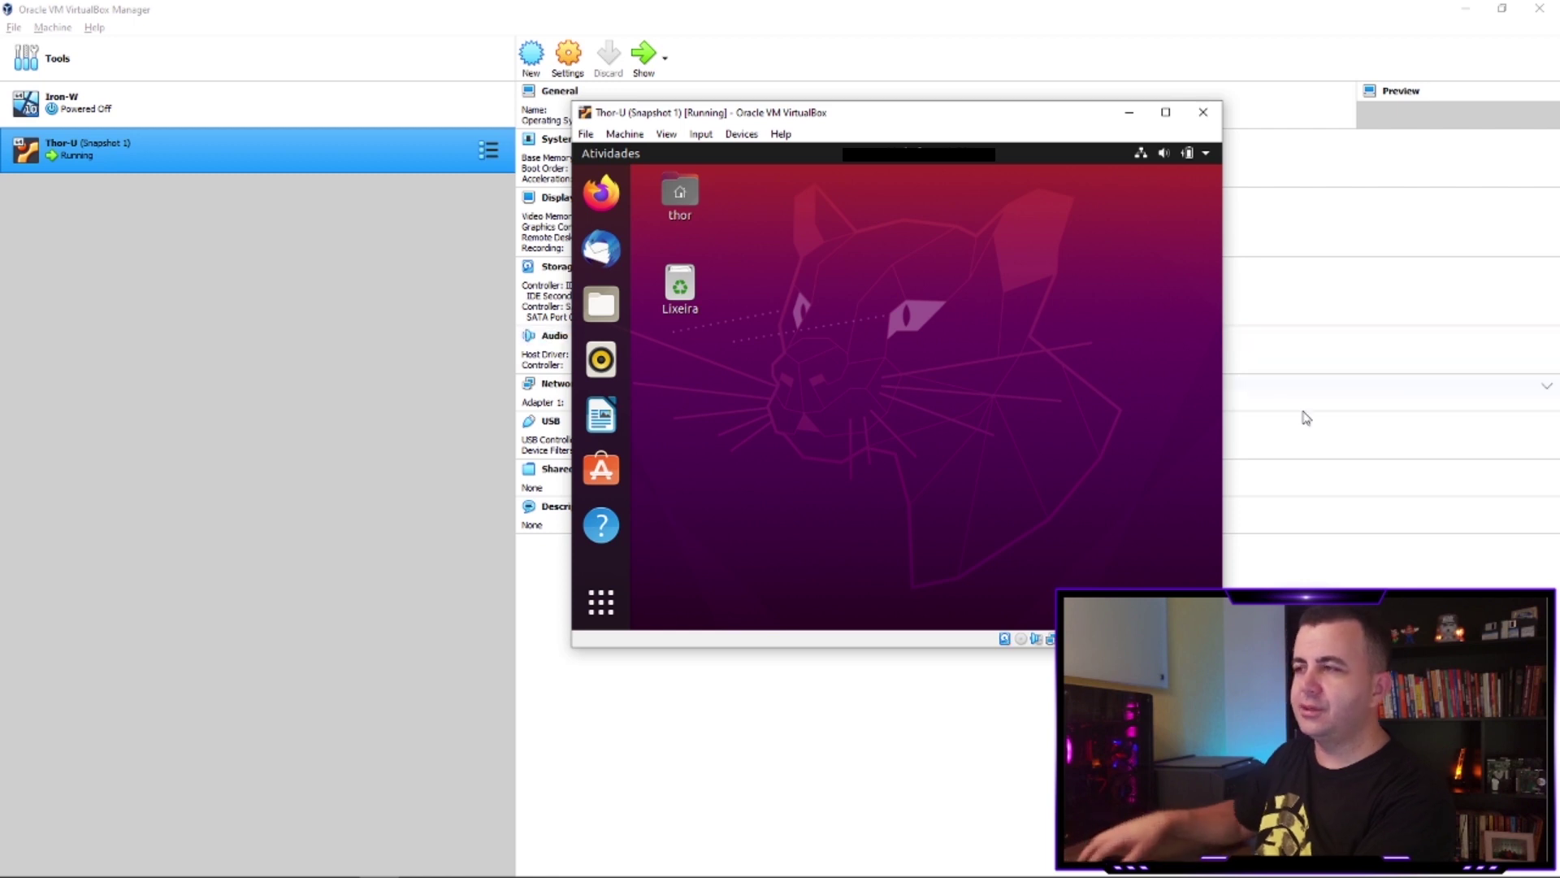
pyautogui.doubleClick(683, 280)
pyautogui.click(853, 264)
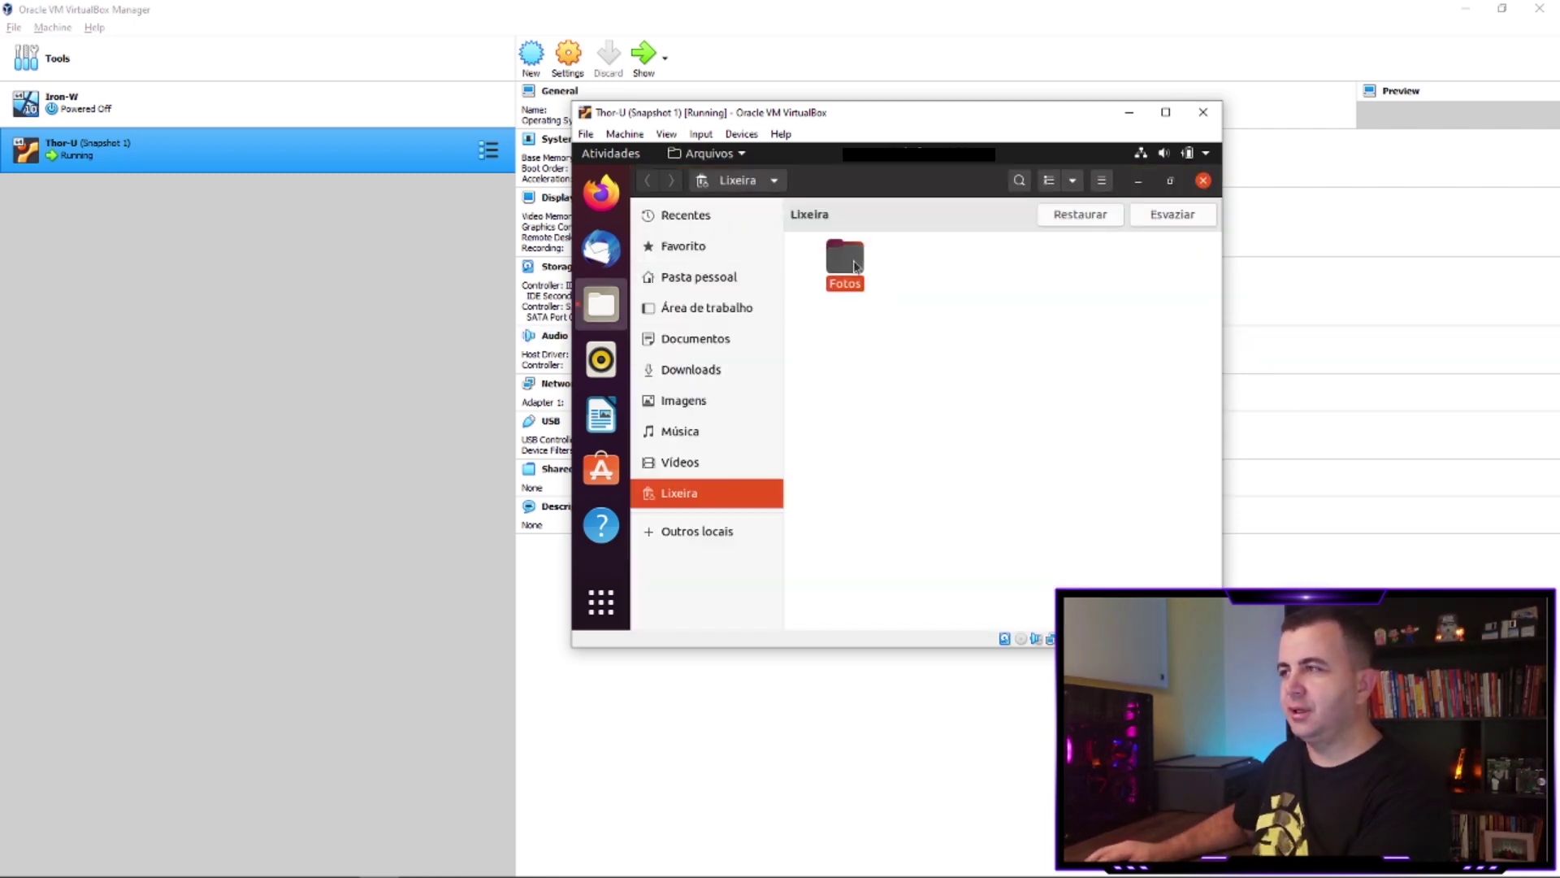
pyautogui.press('Delete')
pyautogui.press('Return')
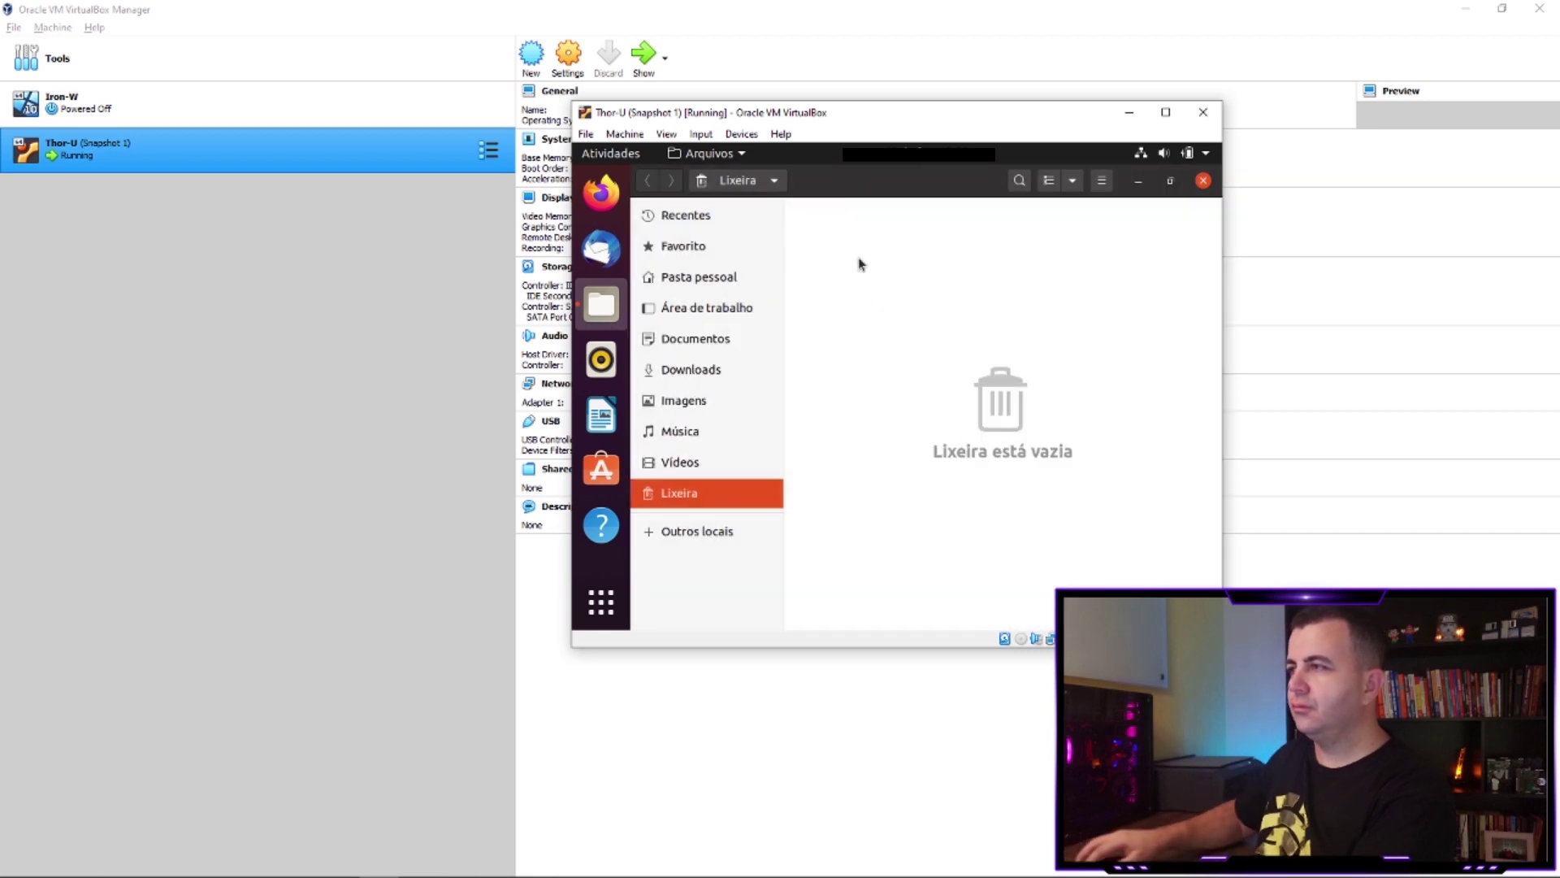
pyautogui.hotkey('ctrl', 'w')
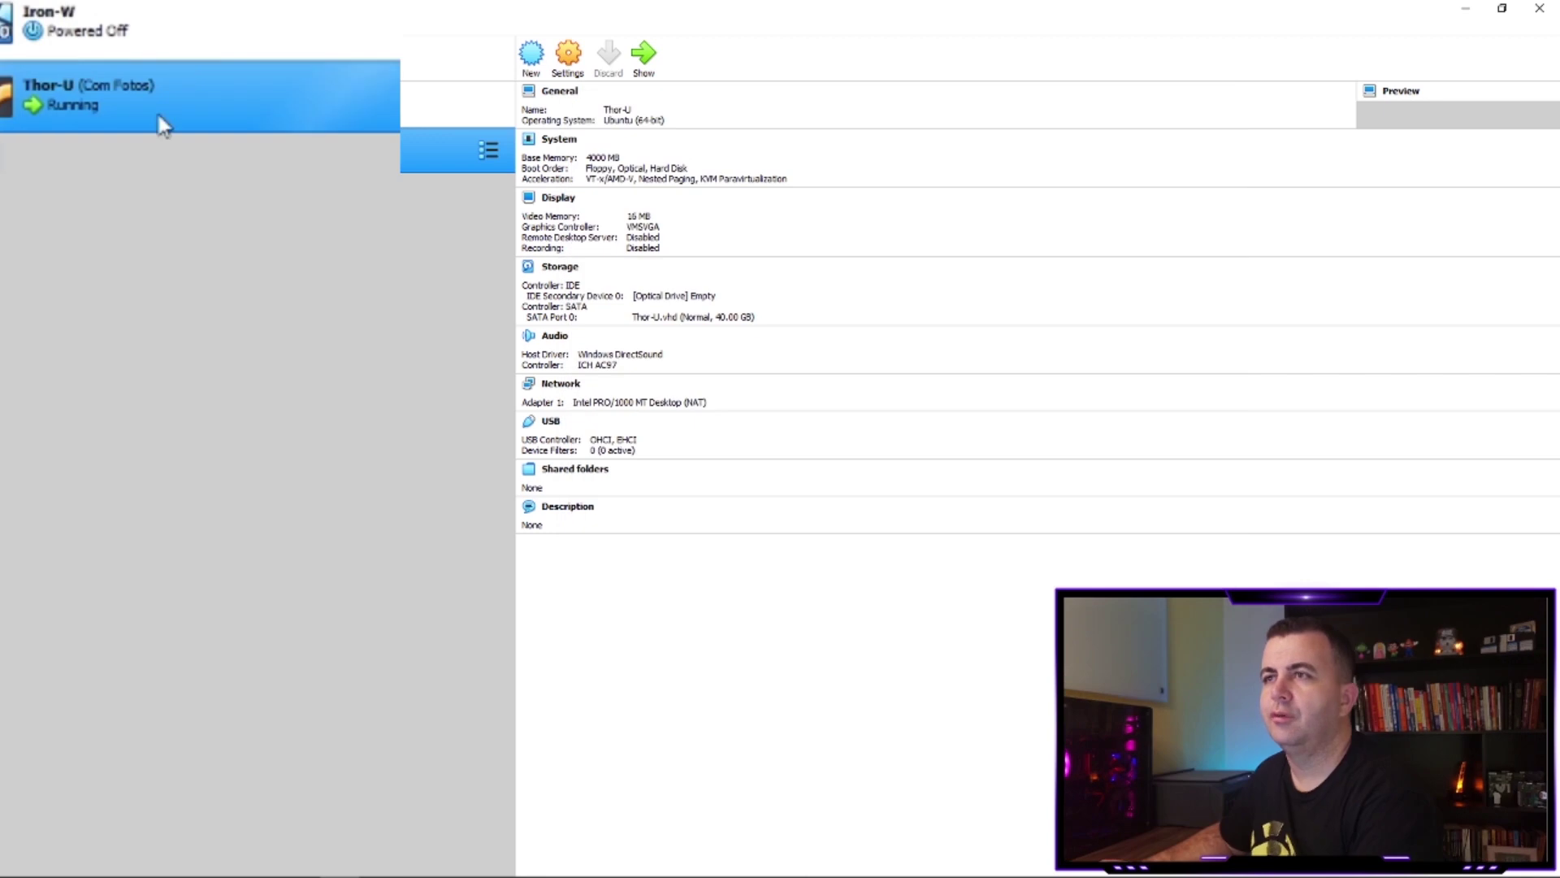
# - Power off the Thor-U virtual machine
pyautogui.rightClick(131, 160)
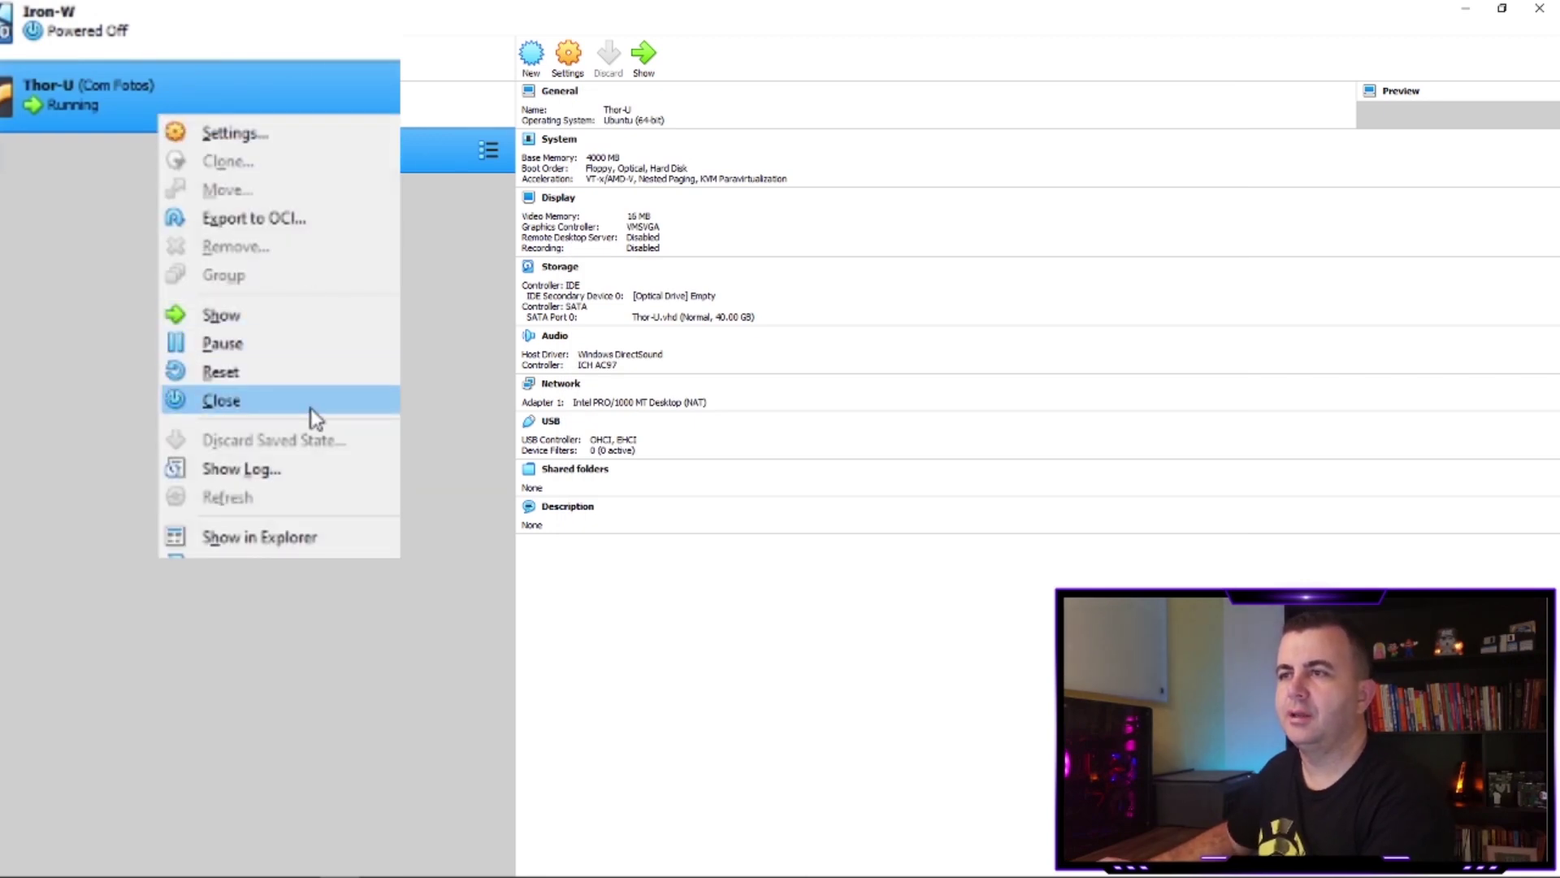
pyautogui.click(455, 428)
pyautogui.click(748, 520)
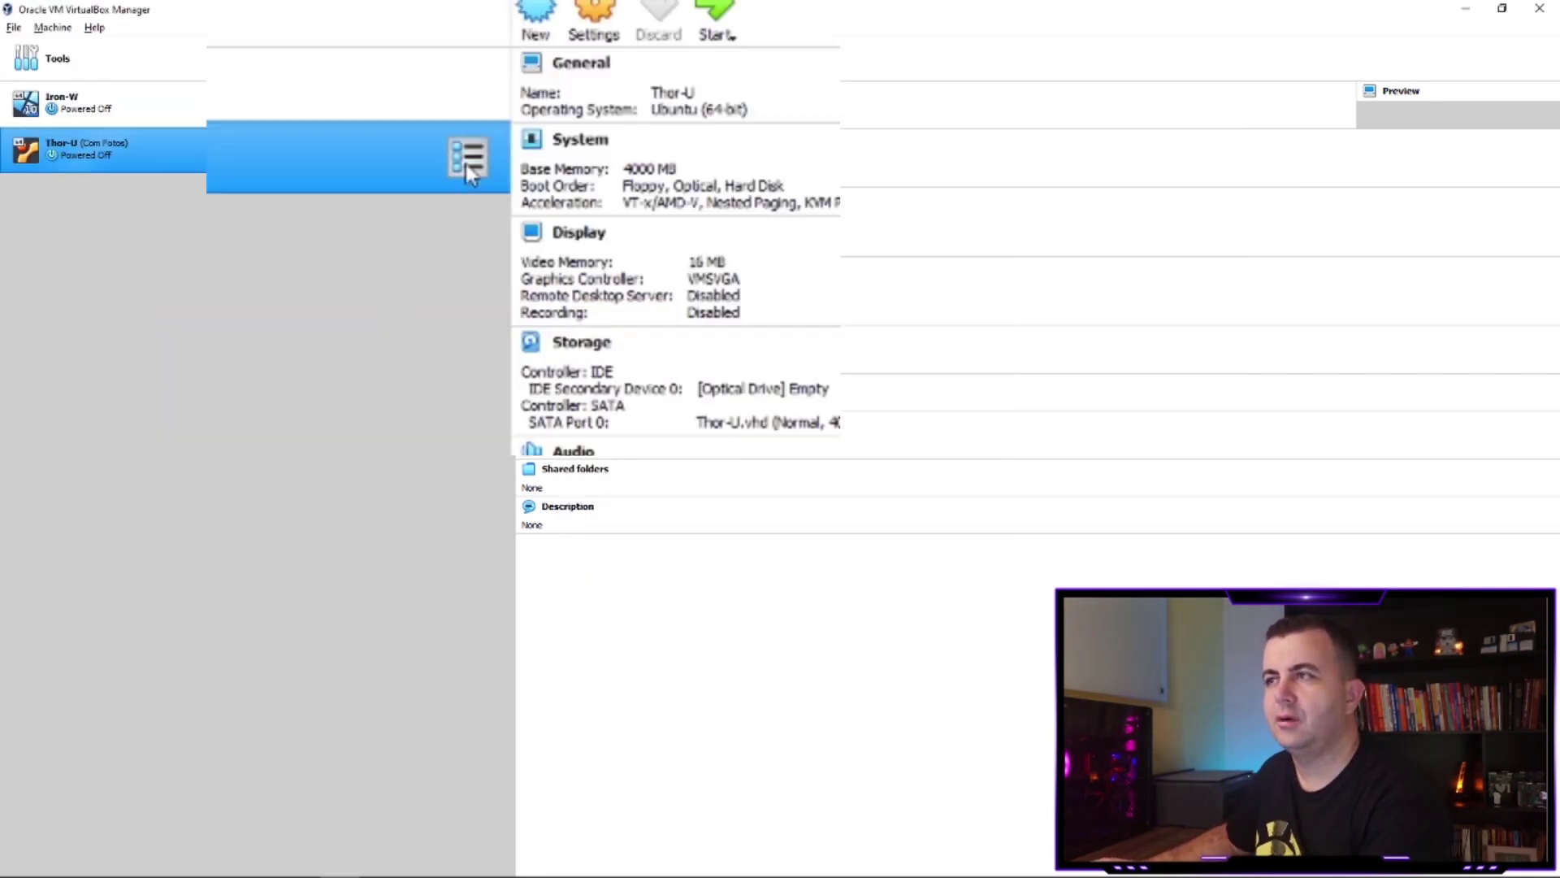
# - Restore Thor-U's Com Fotos snapshot without creating a snapshot of the current machine state, and check the Fotos folder on the Ubuntu desktop
pyautogui.click(488, 149)
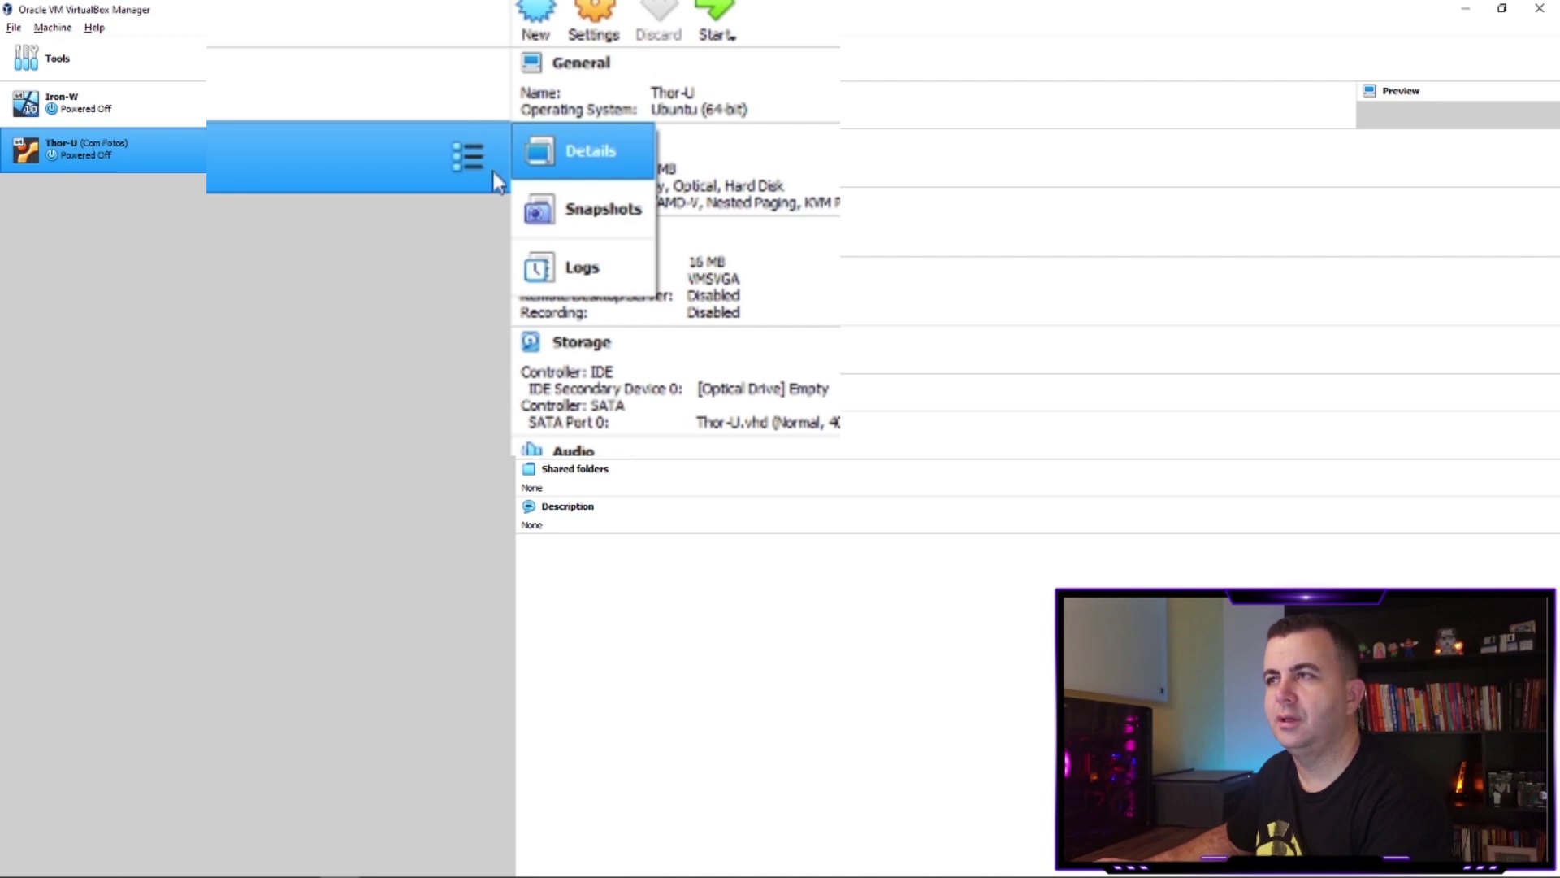
pyautogui.click(589, 213)
pyautogui.click(484, 196)
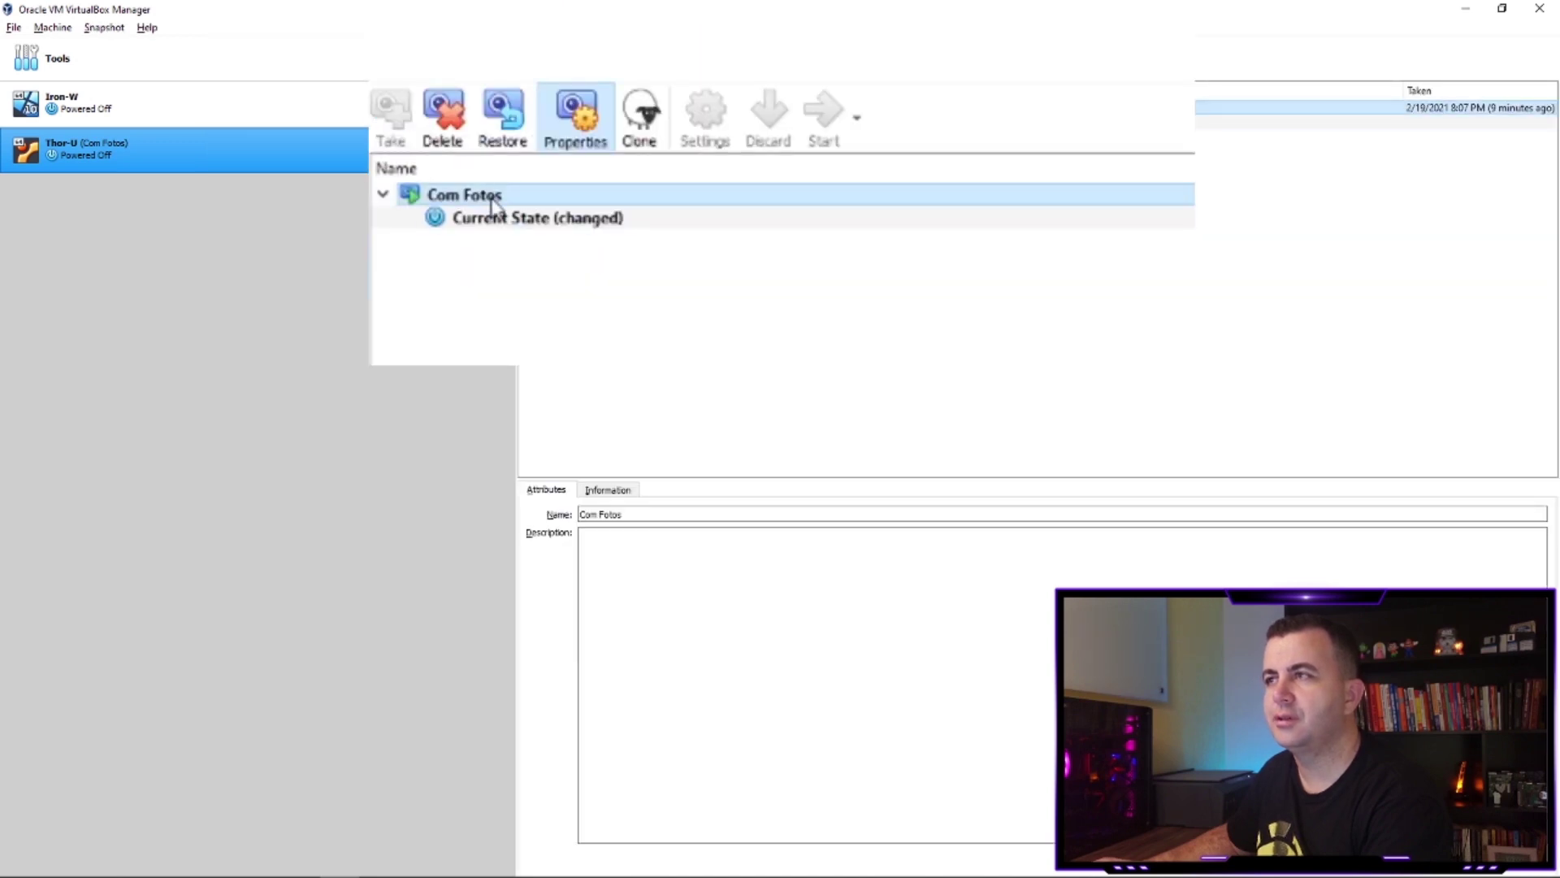
pyautogui.click(487, 200)
pyautogui.click(579, 216)
pyautogui.click(523, 205)
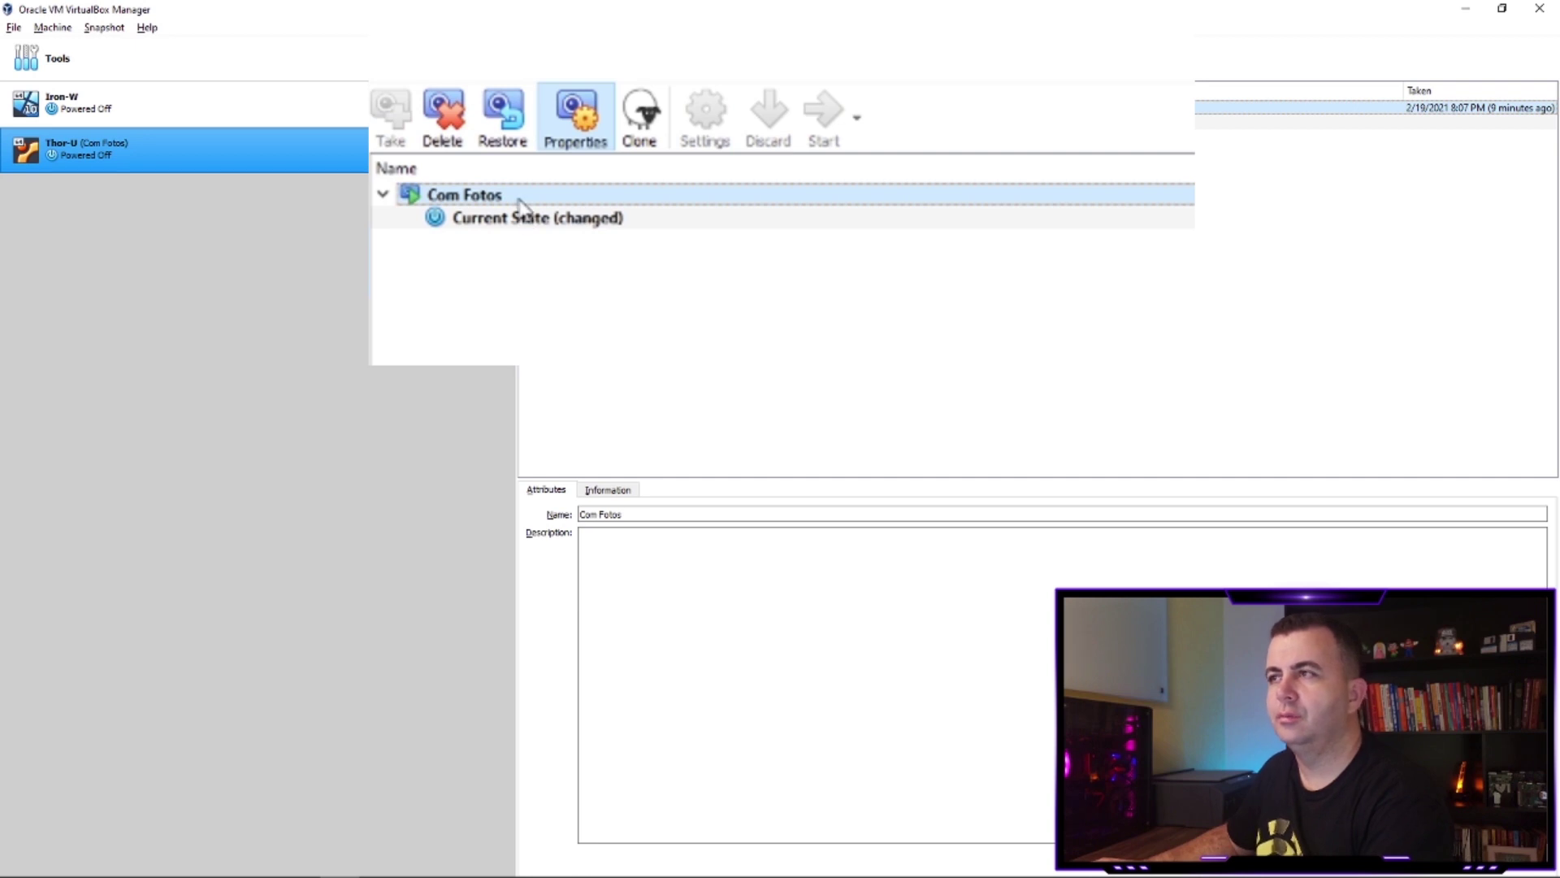
pyautogui.rightClick(520, 203)
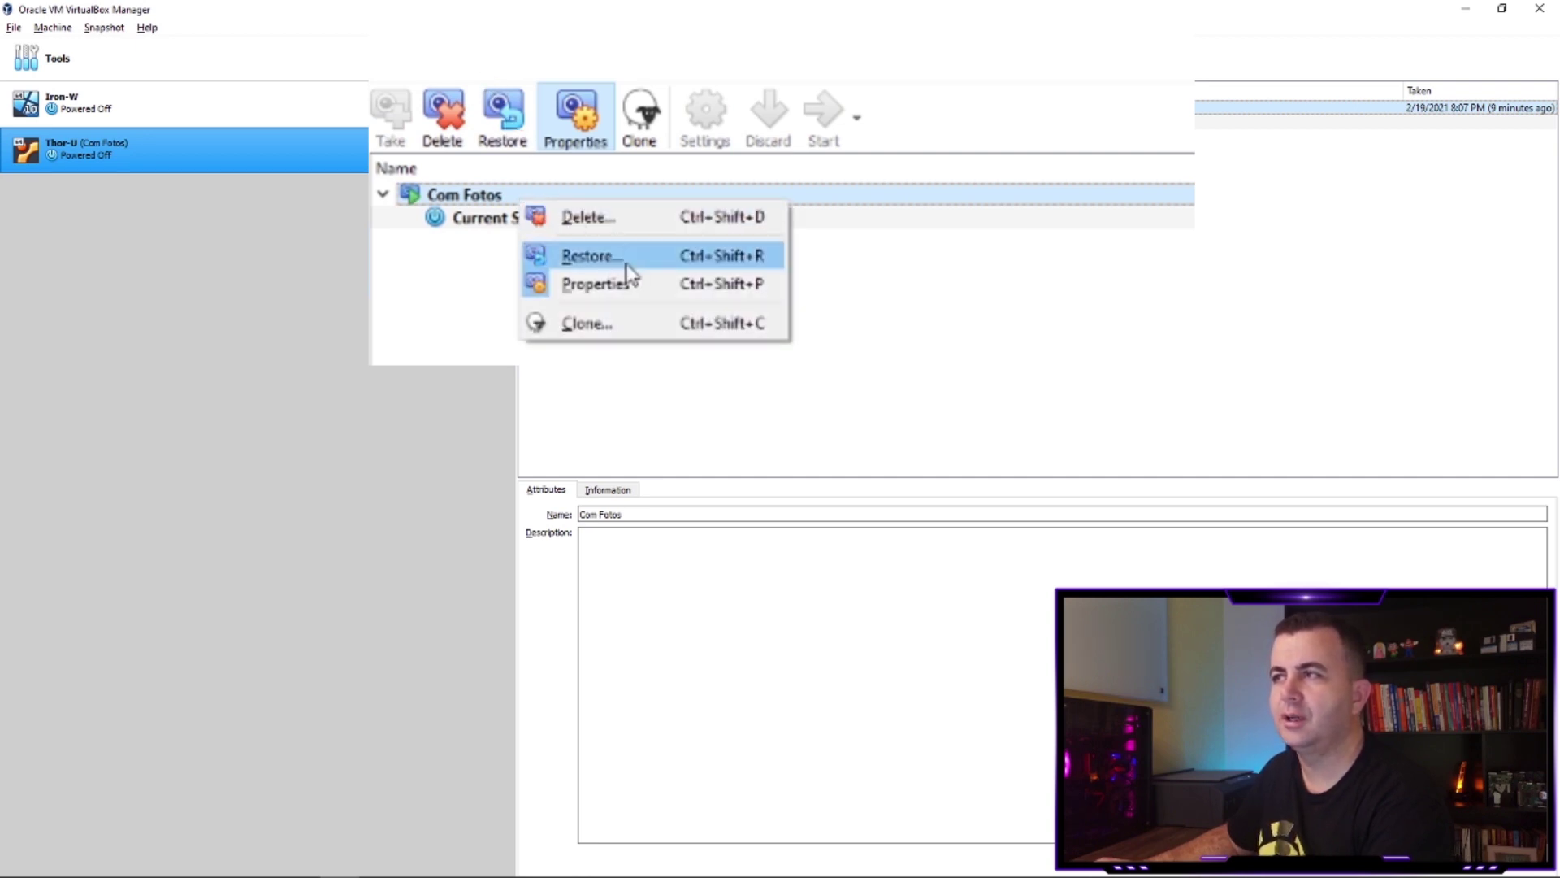
pyautogui.click(630, 265)
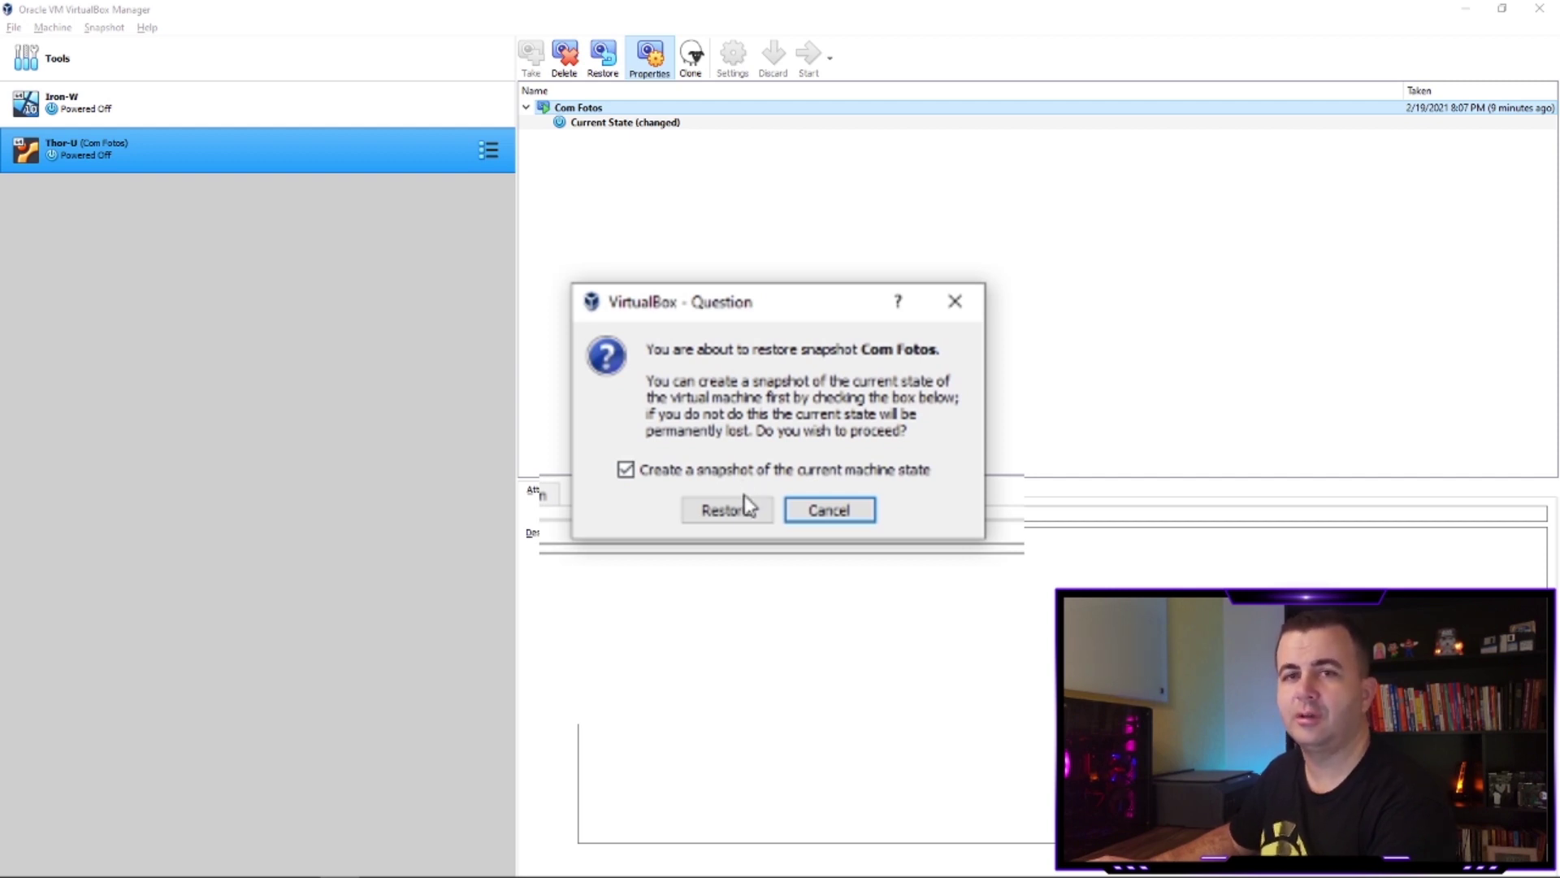
pyautogui.click(669, 475)
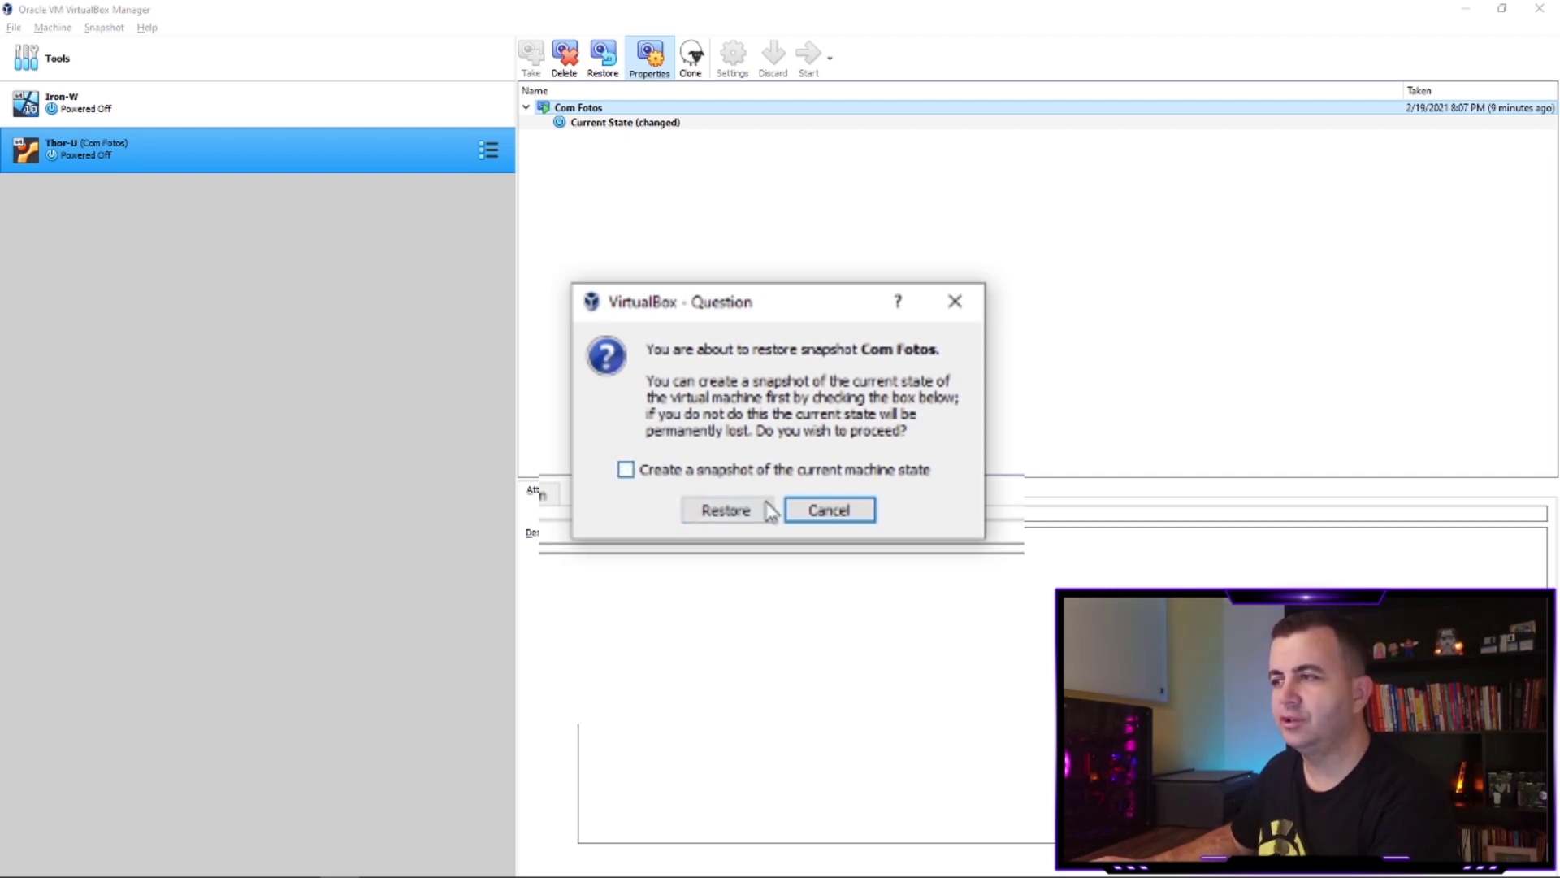
pyautogui.click(729, 512)
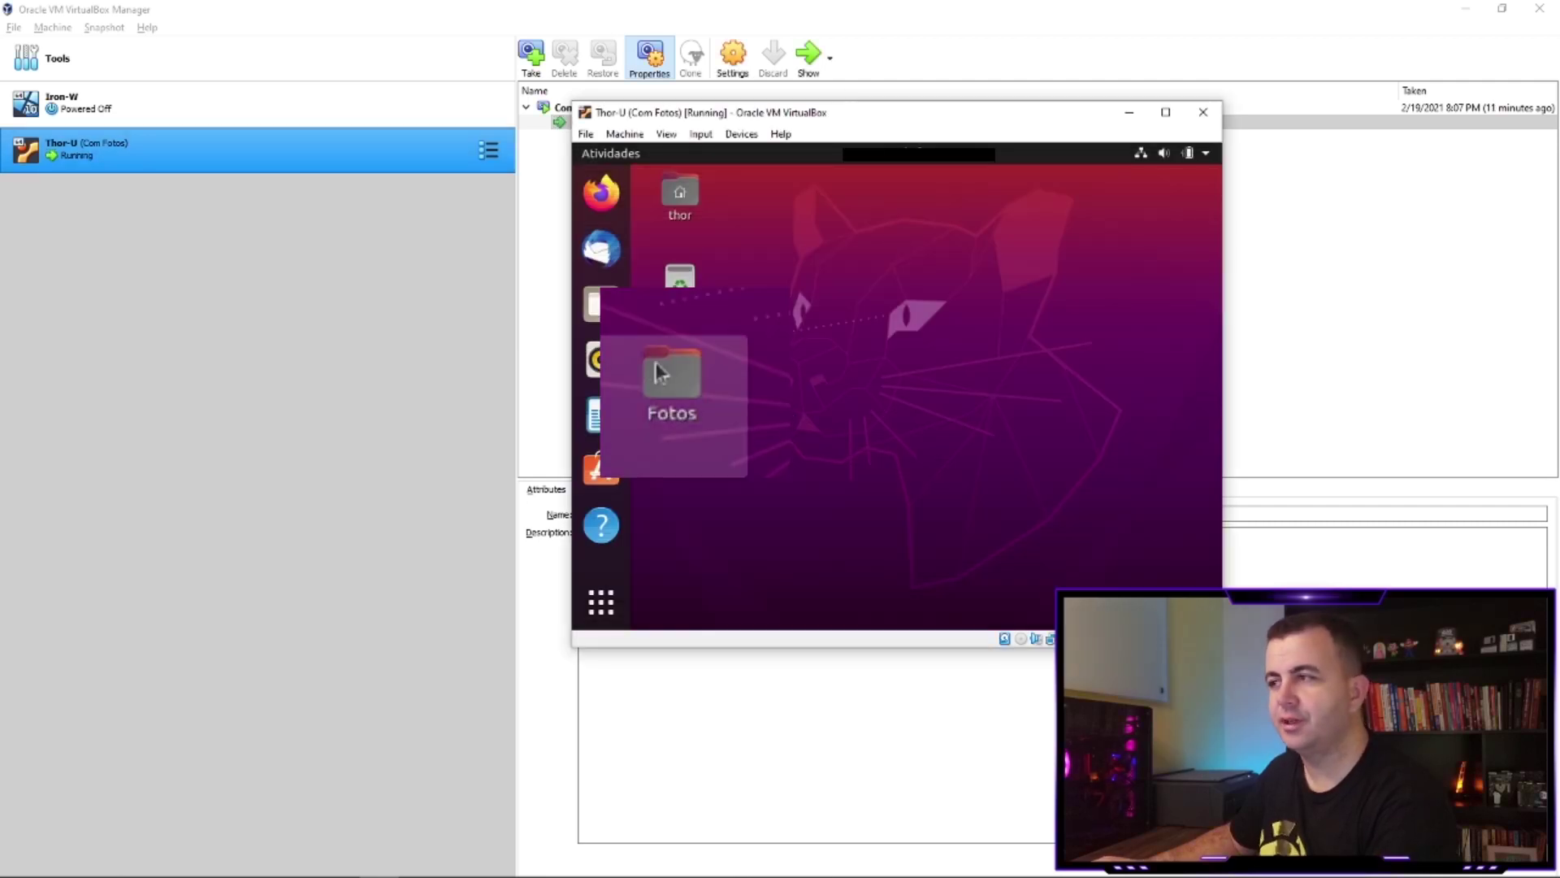
pyautogui.click(662, 394)
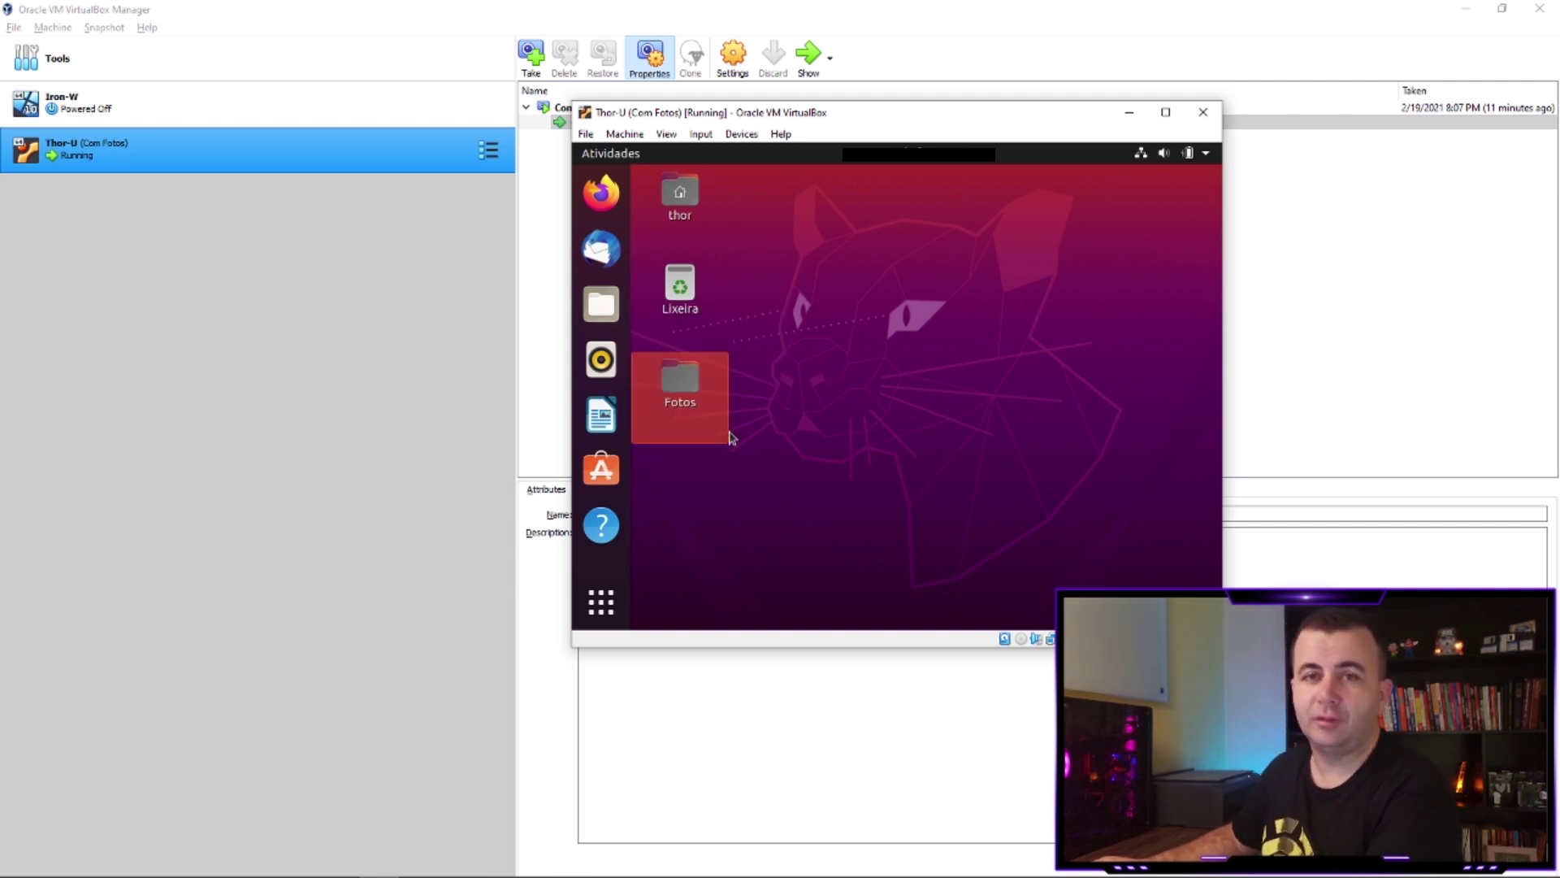
pyautogui.click(828, 456)
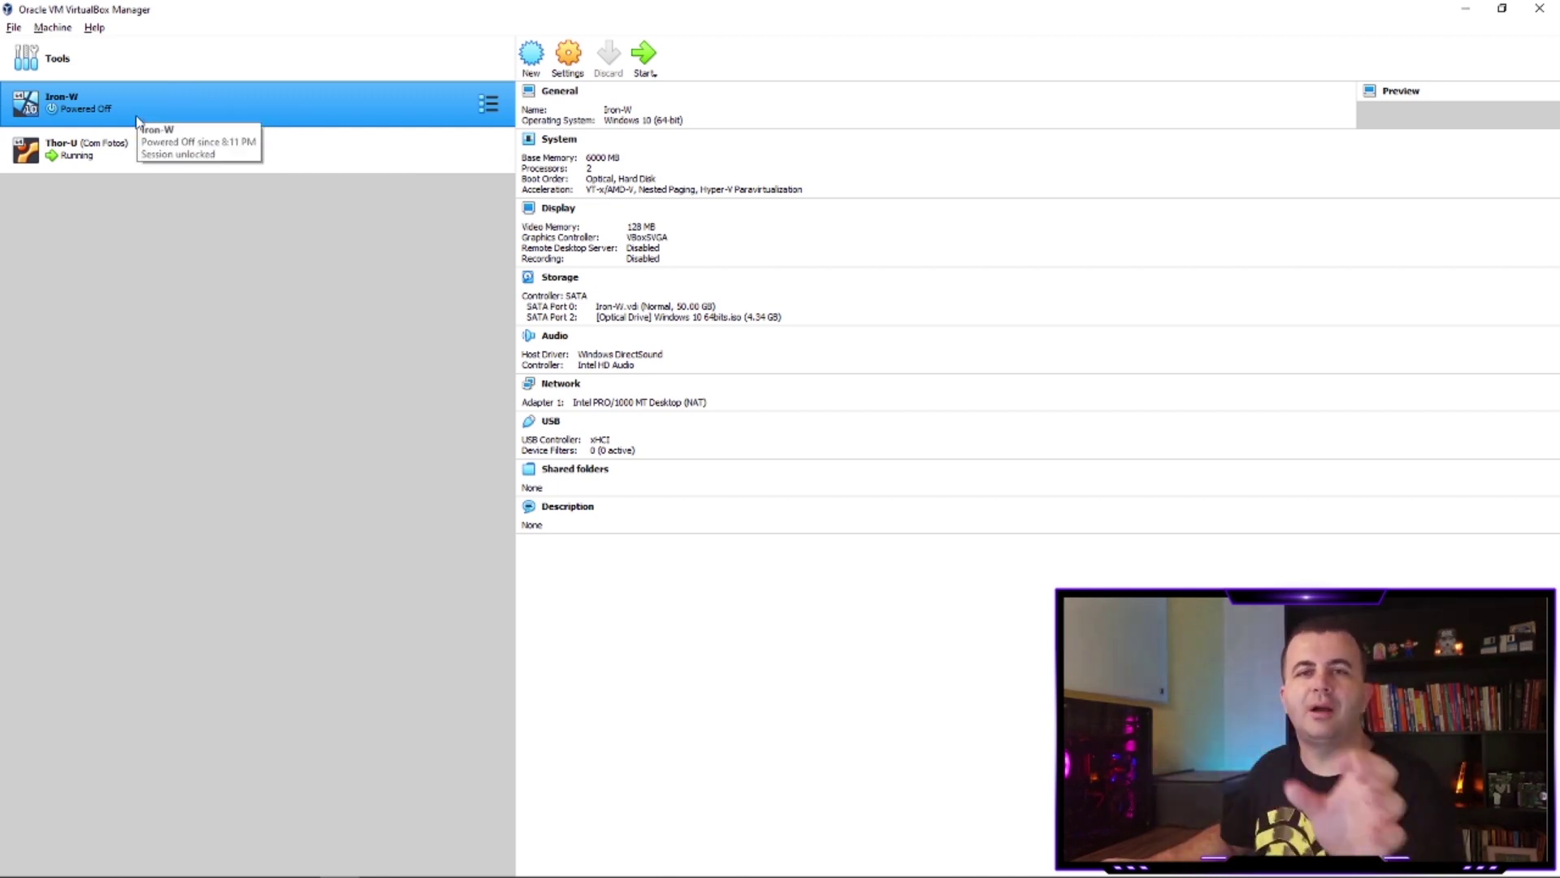
# - Start cloning the powered-off Iron-W virtual machine
pyautogui.rightClick(176, 116)
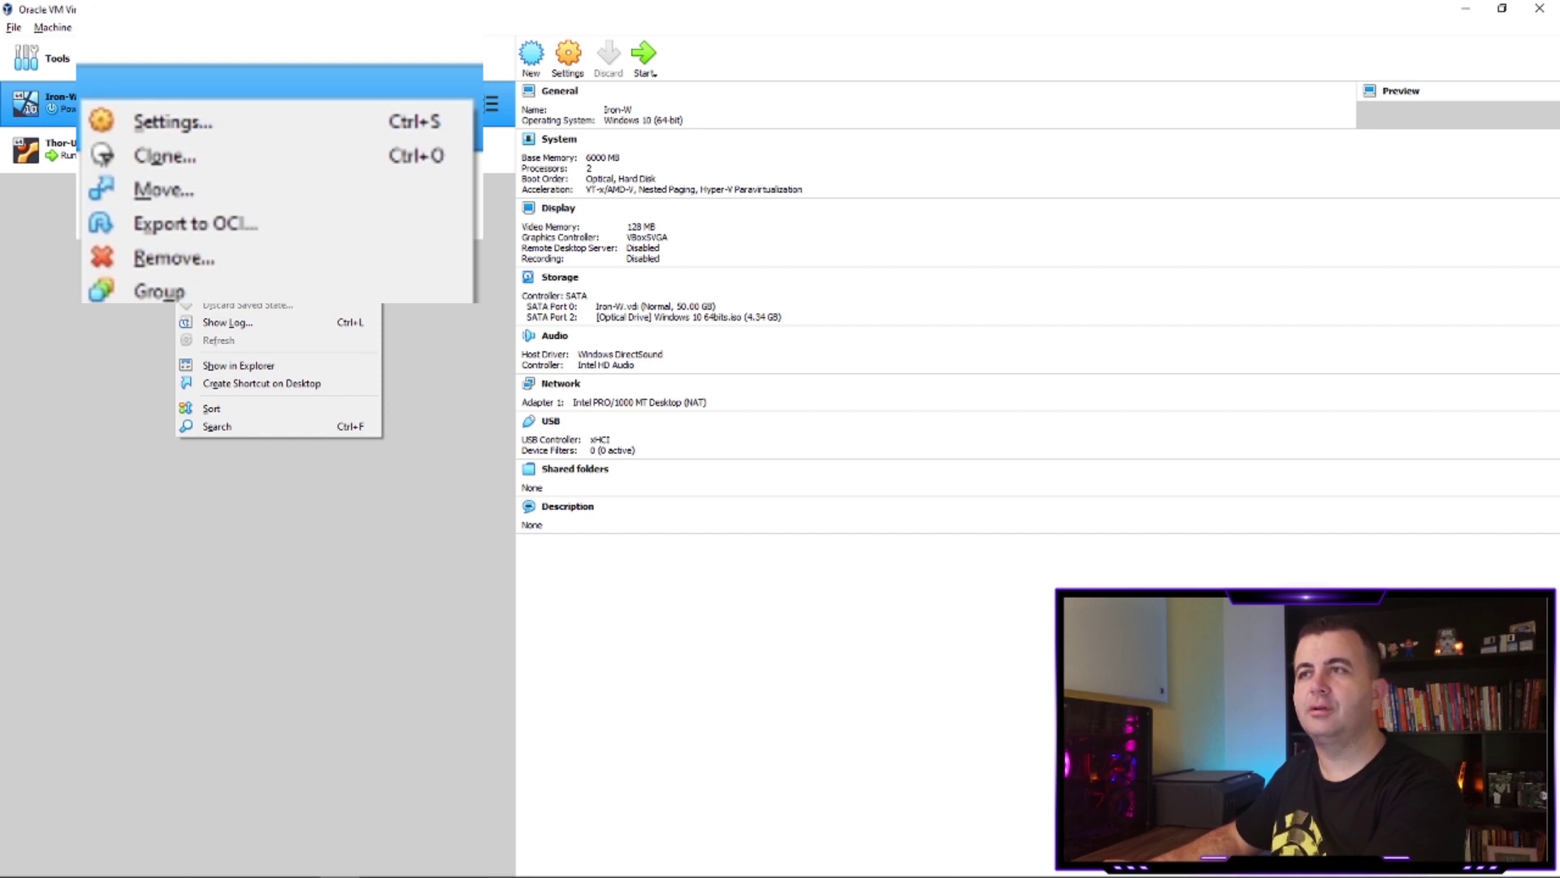
pyautogui.click(251, 159)
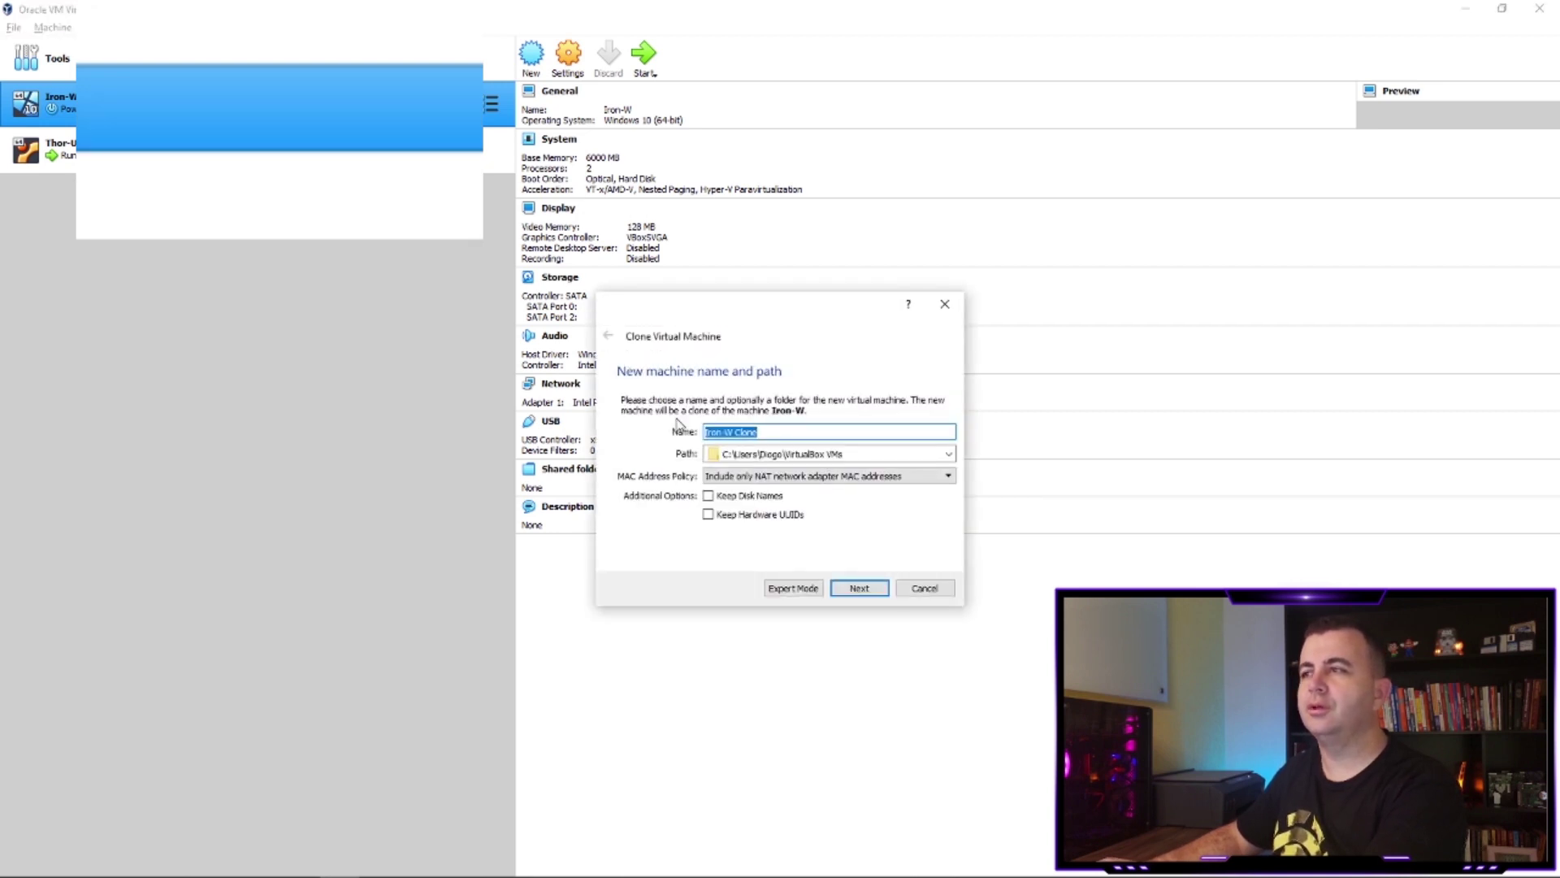